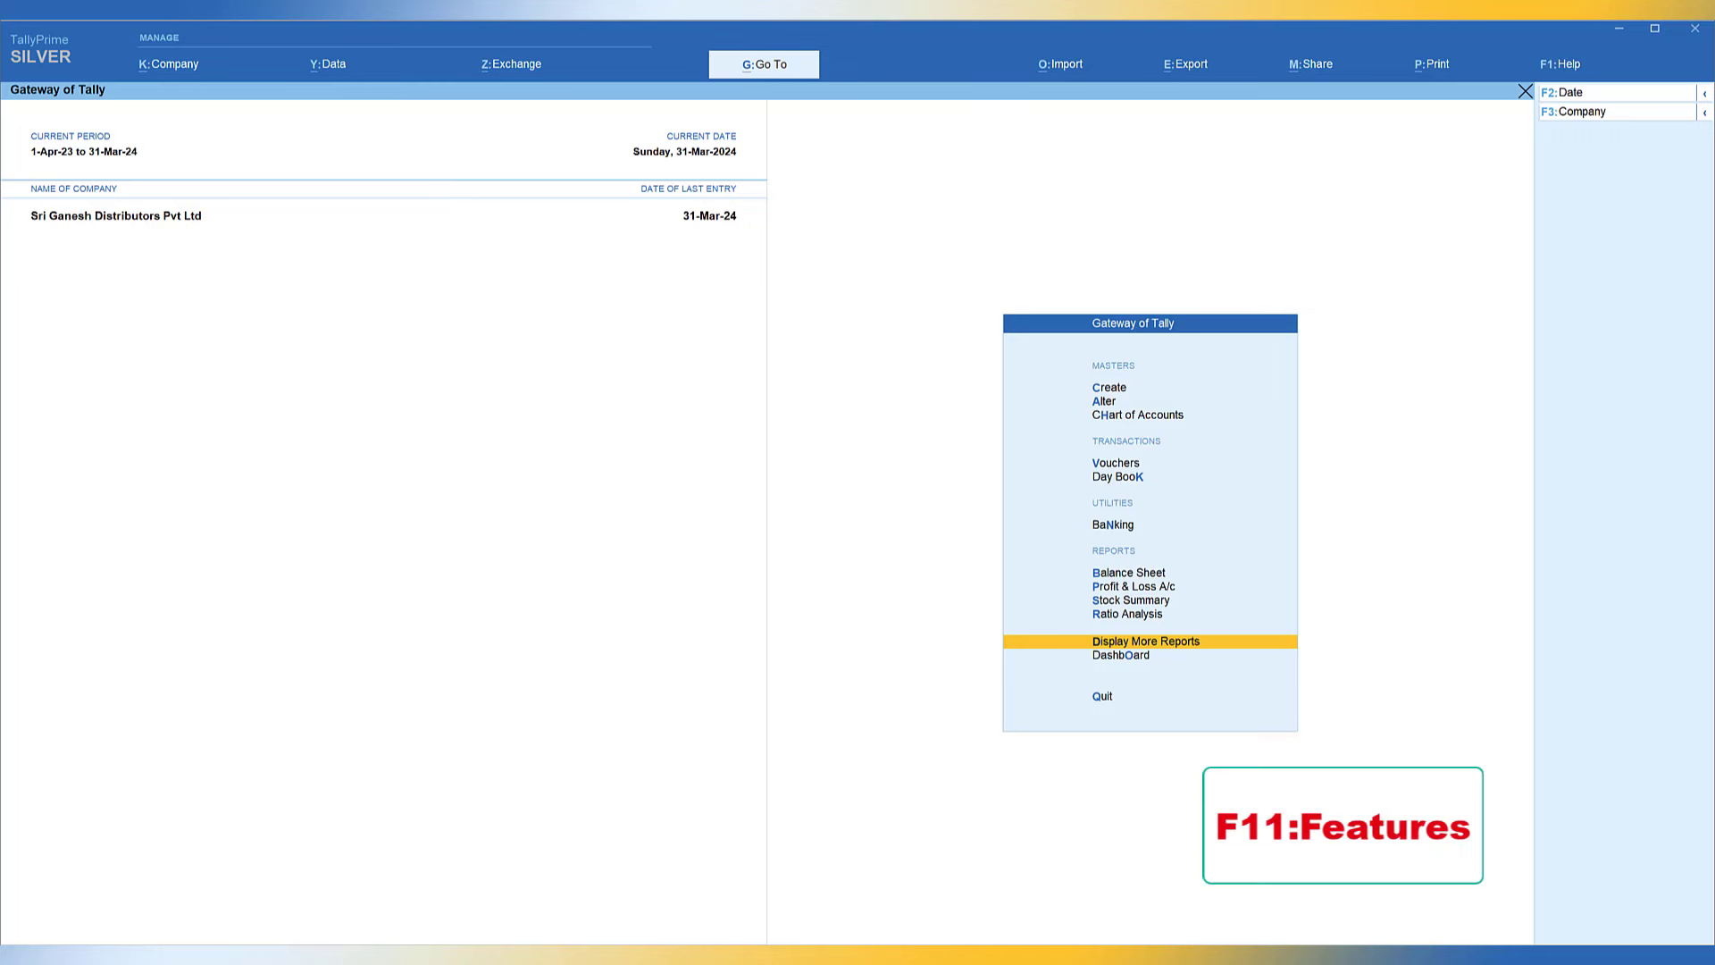
# In the company features' additional details, confirm the MSME registration with enterprise type Small and the existing UDYAM registration number
pyautogui.press('F11')
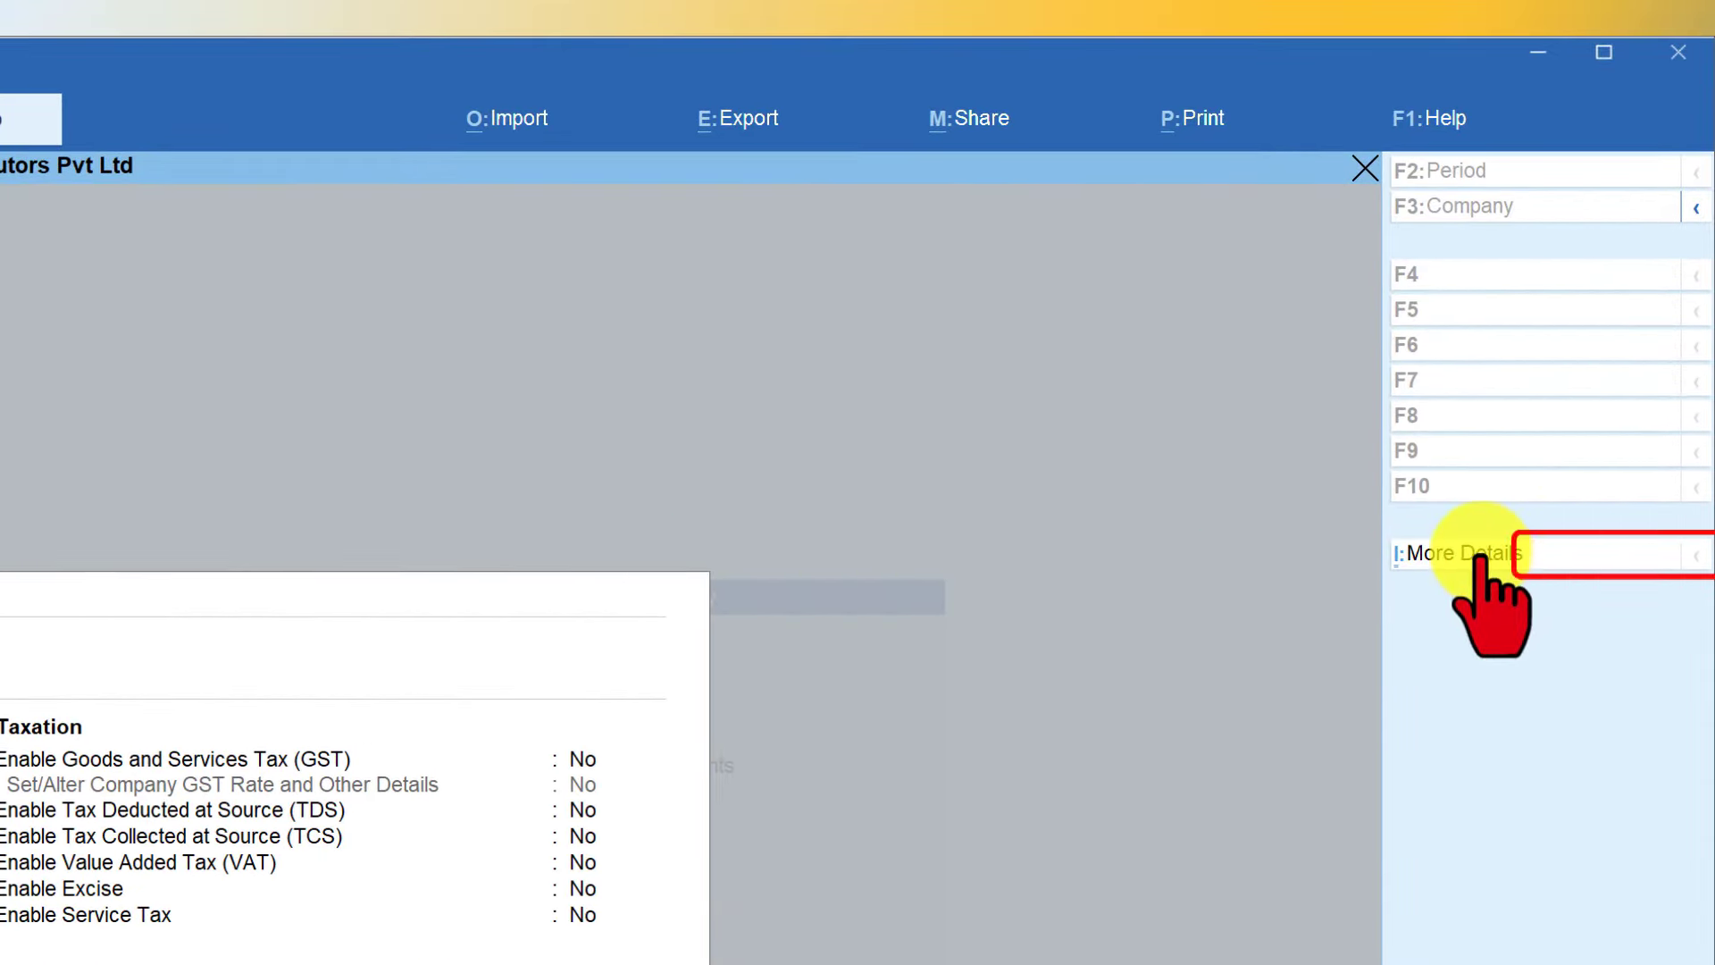
pyautogui.click(1476, 557)
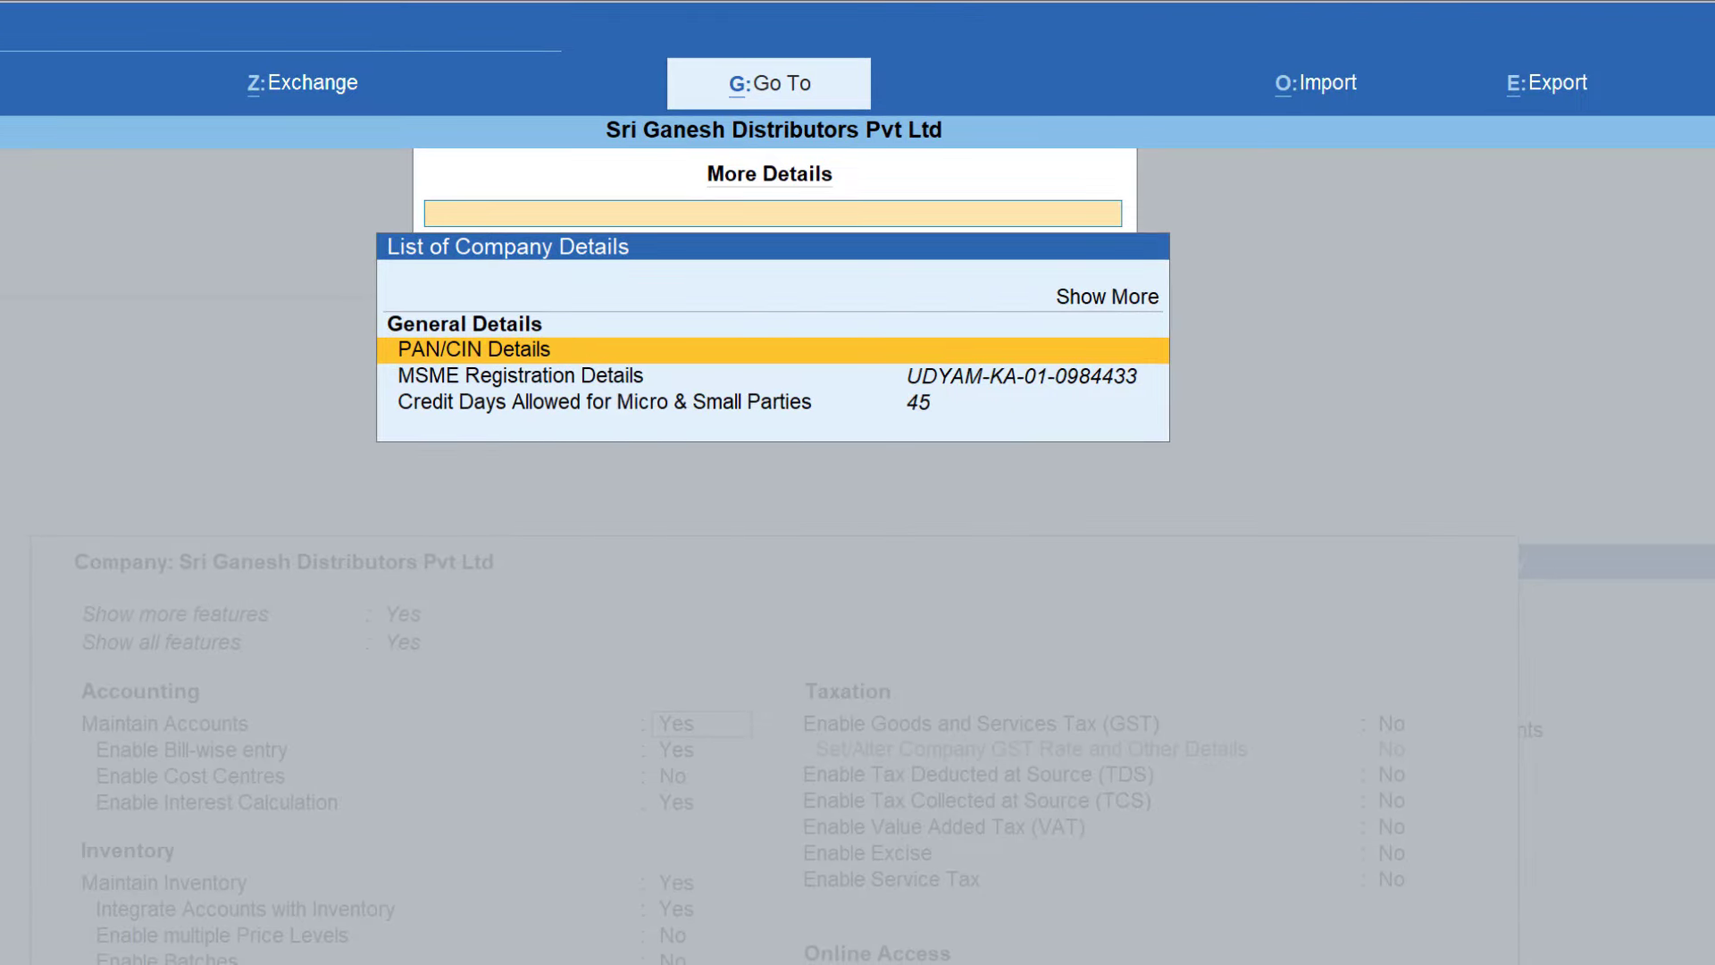
pyautogui.press('Down')
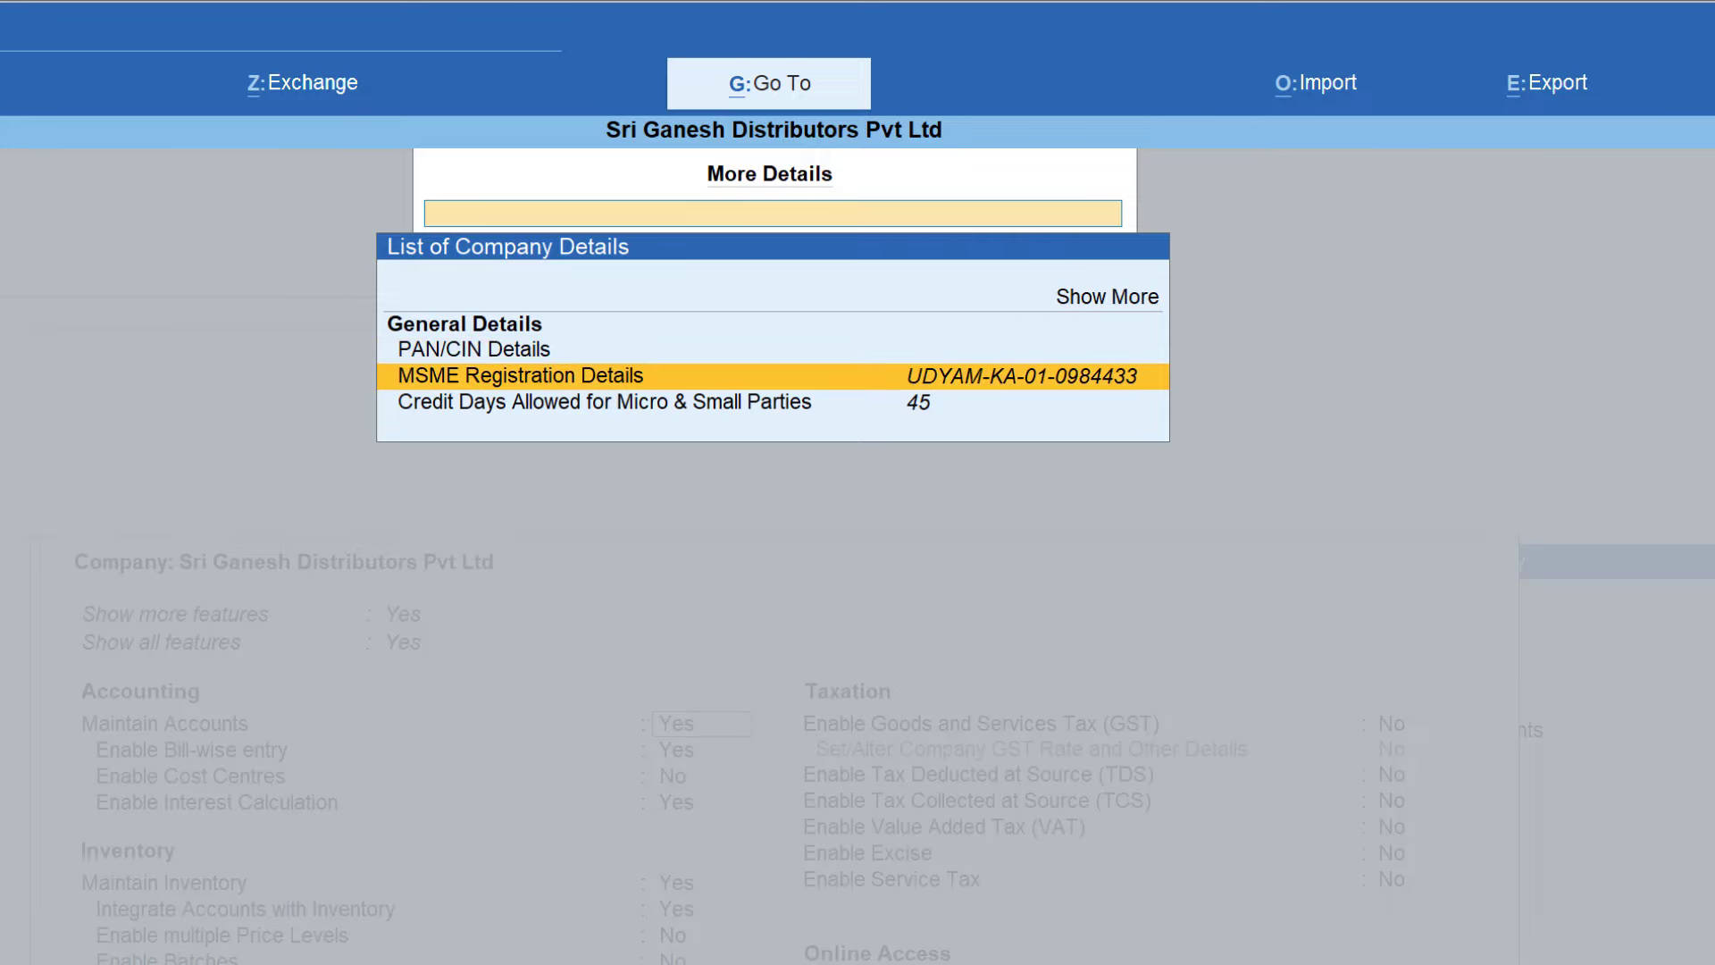
pyautogui.press('Return')
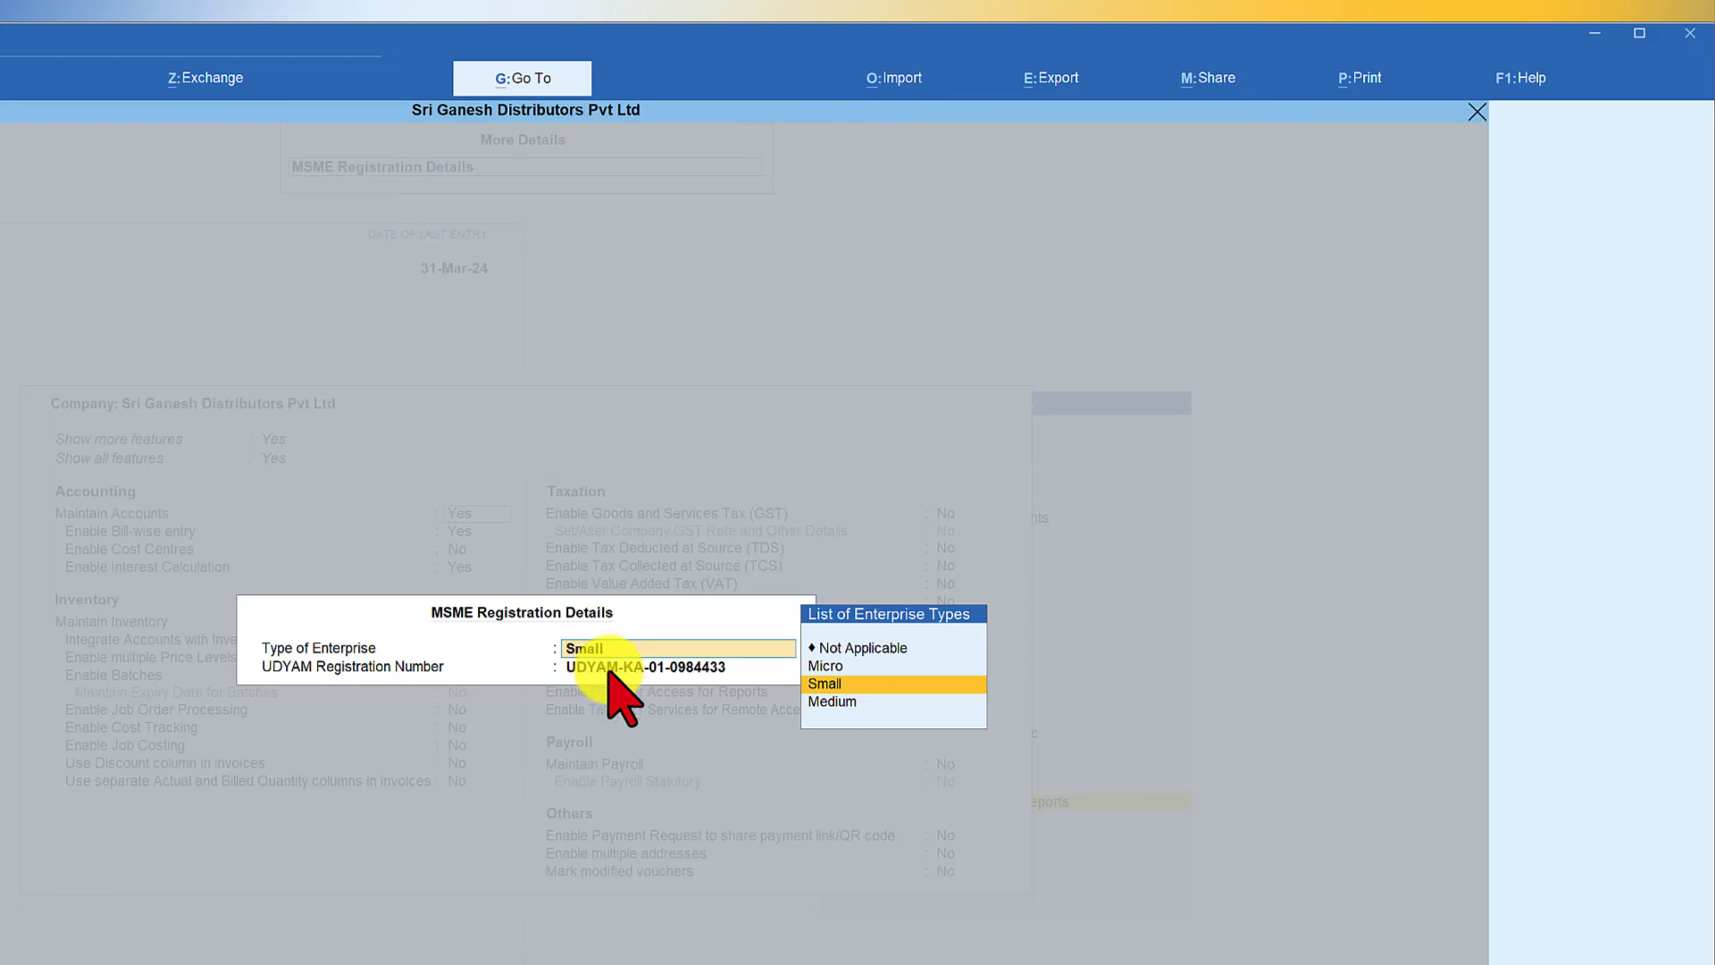
pyautogui.press('Return')
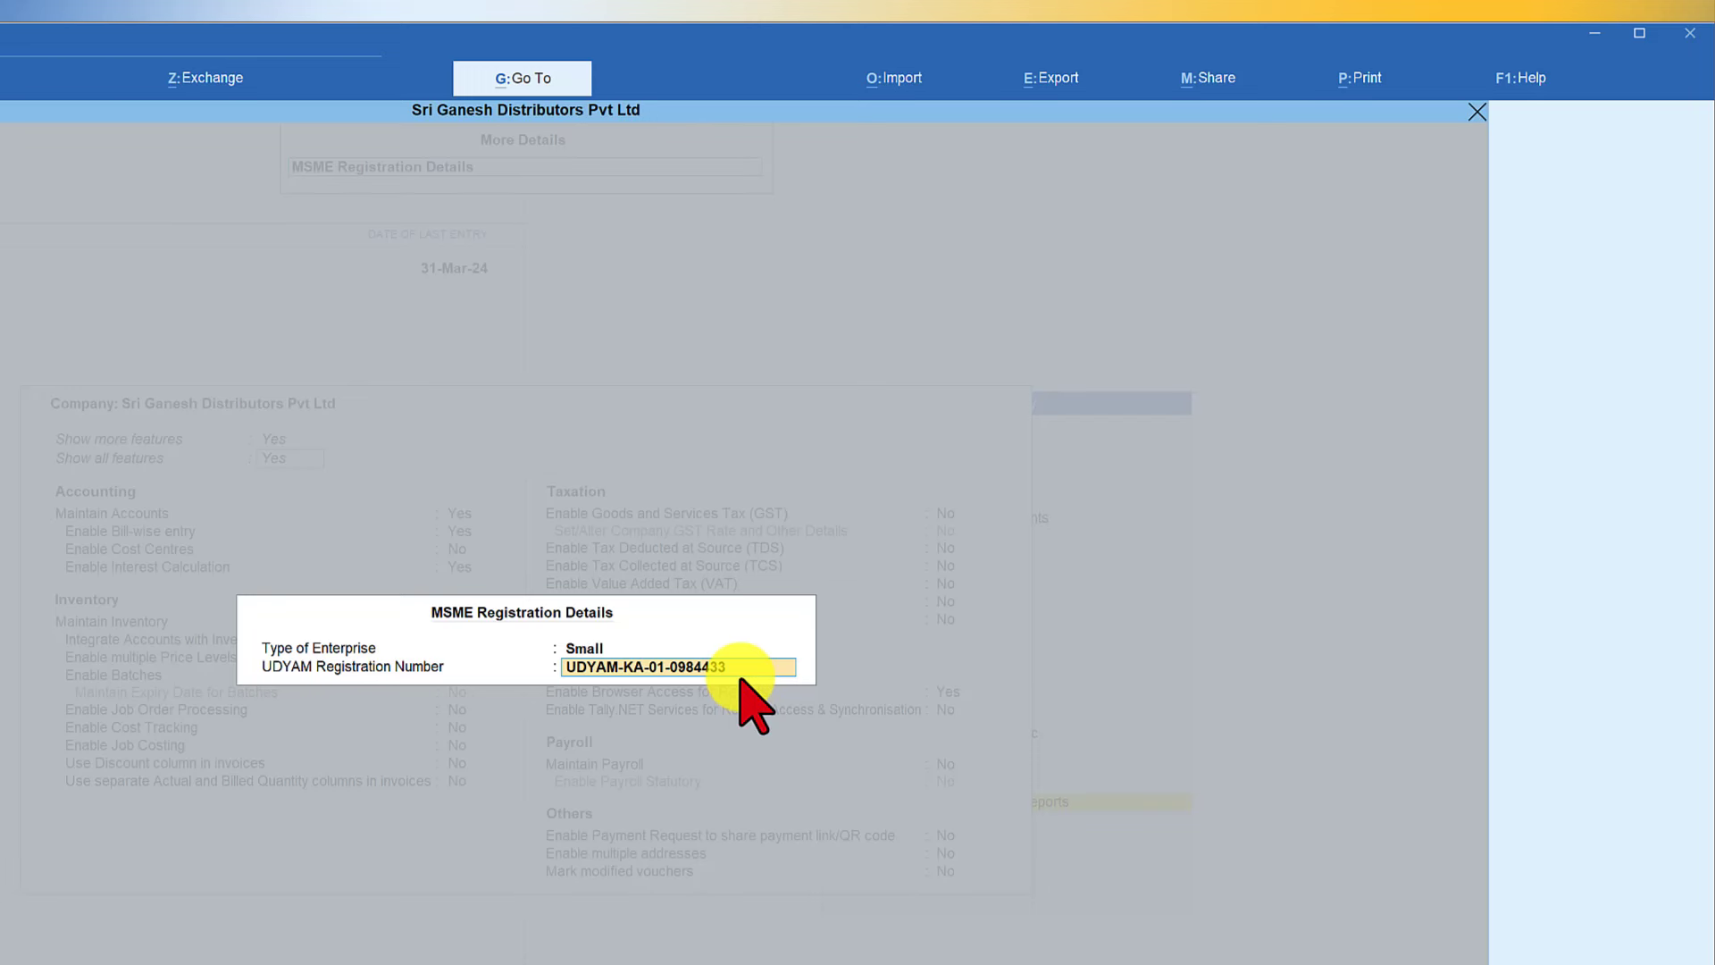
pyautogui.press('Return')
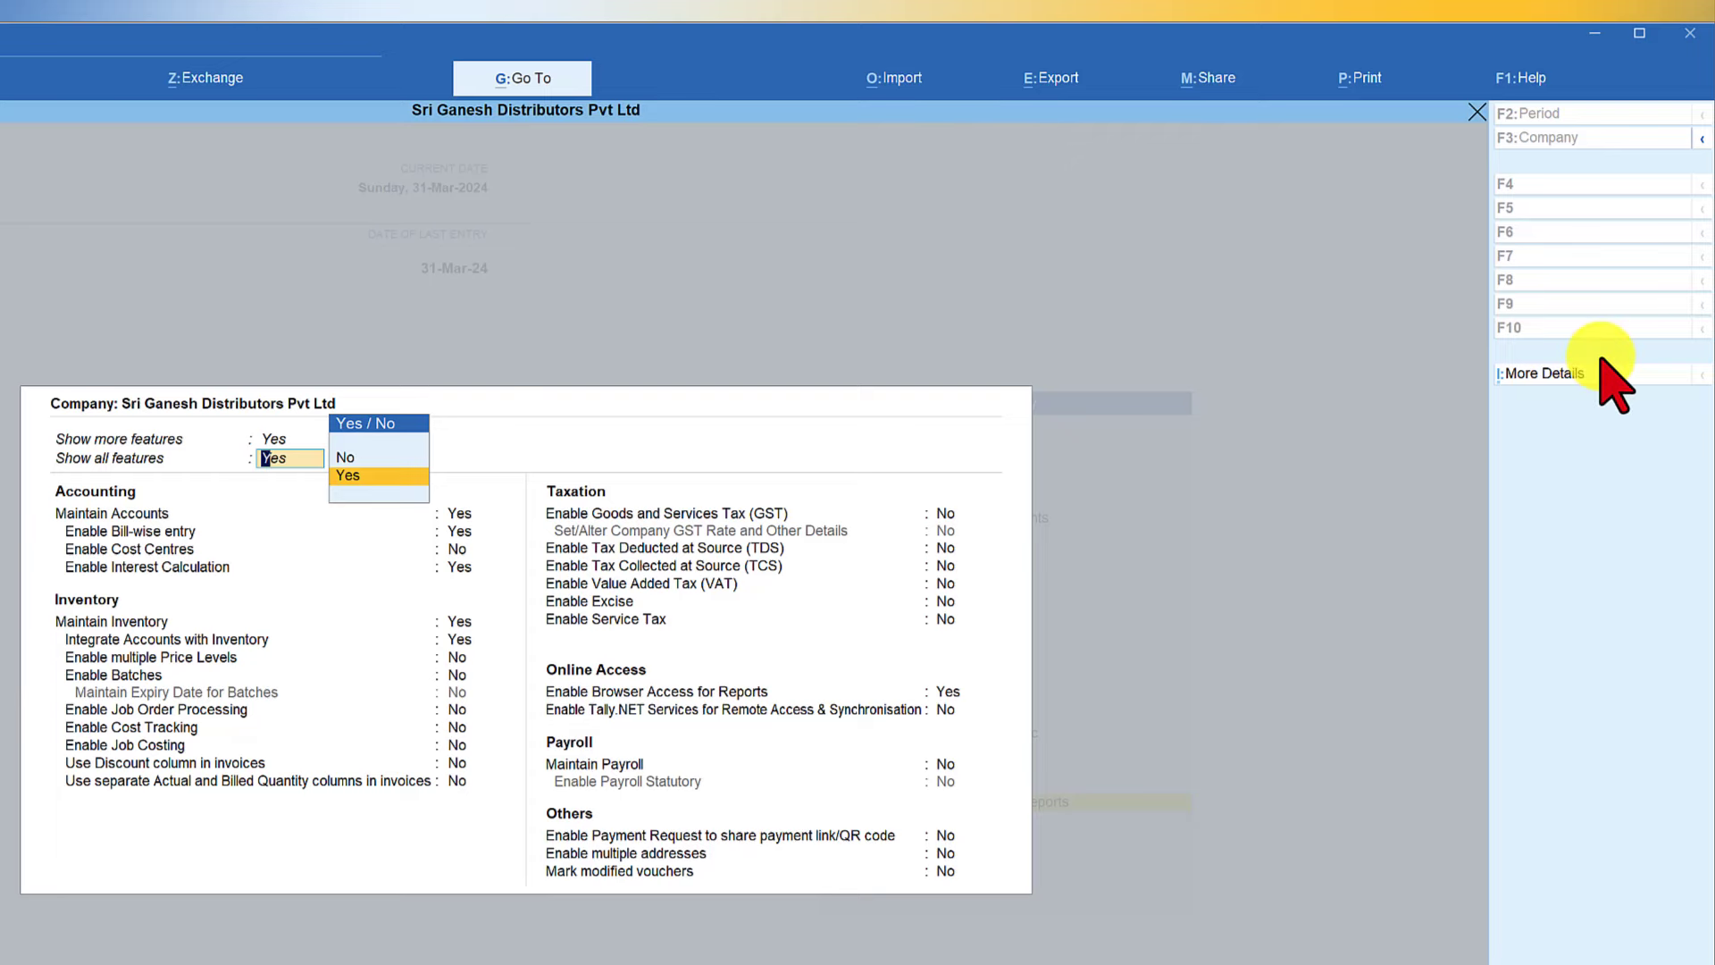
# Confirm credit days for micro and small parties as 45 with an agreement and 15 without, and save the company features
pyautogui.click(1571, 373)
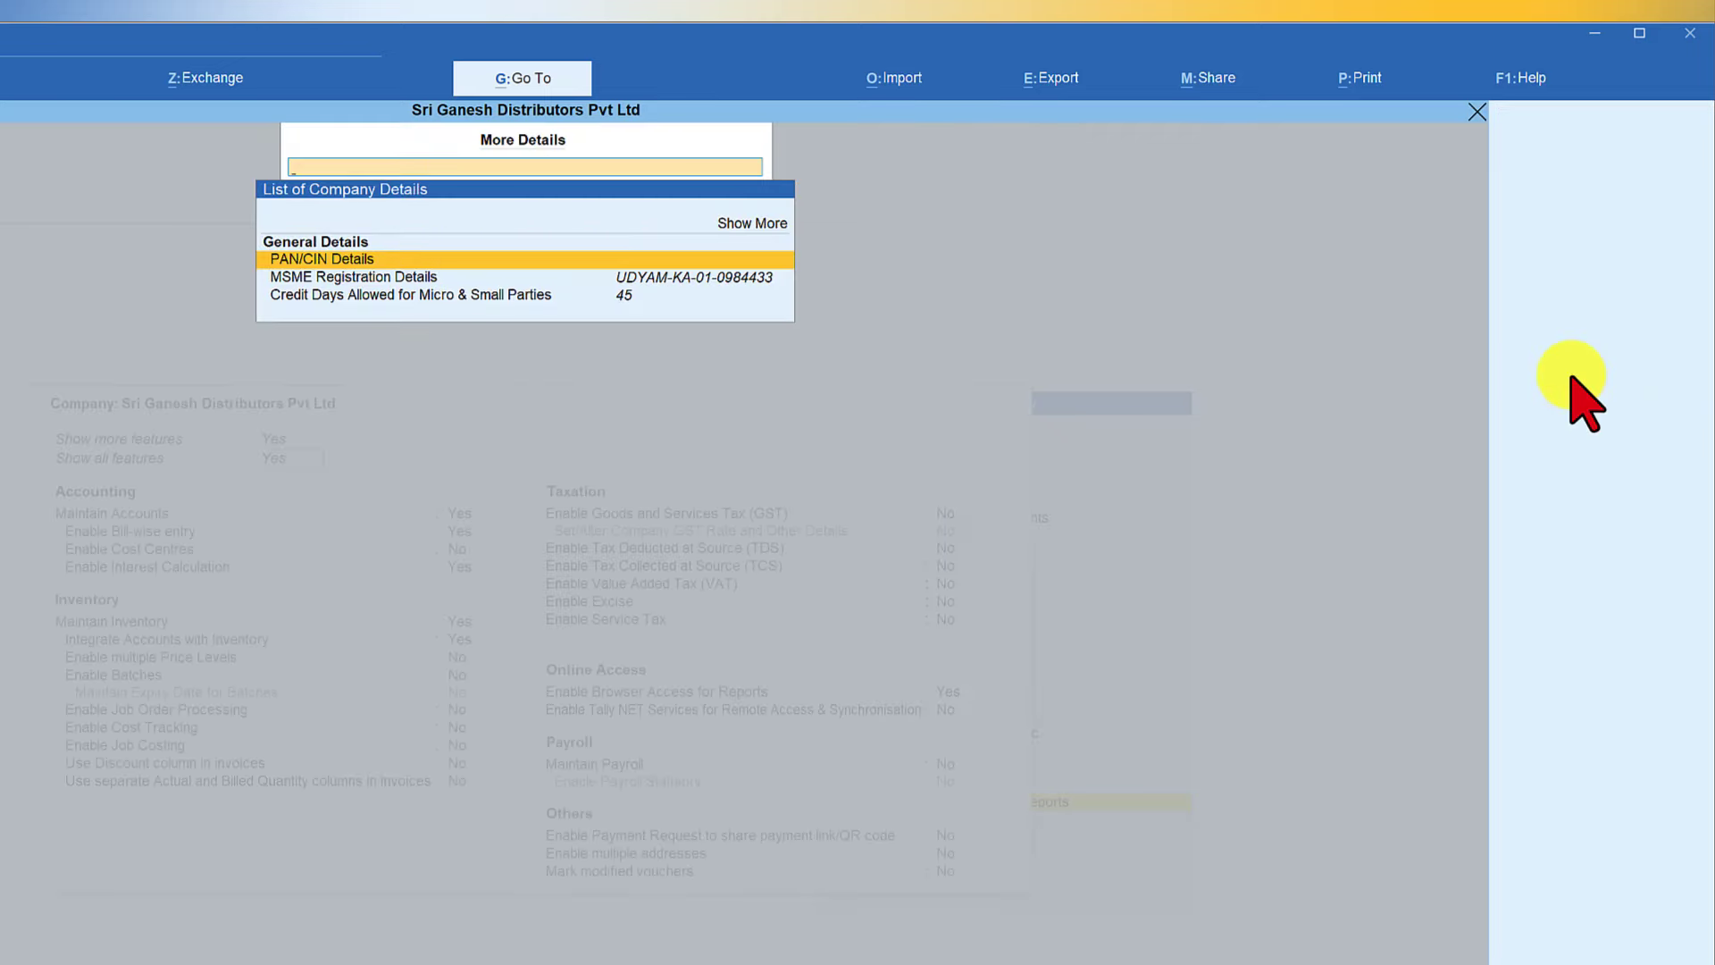
pyautogui.press('Down')
pyautogui.press('Down')
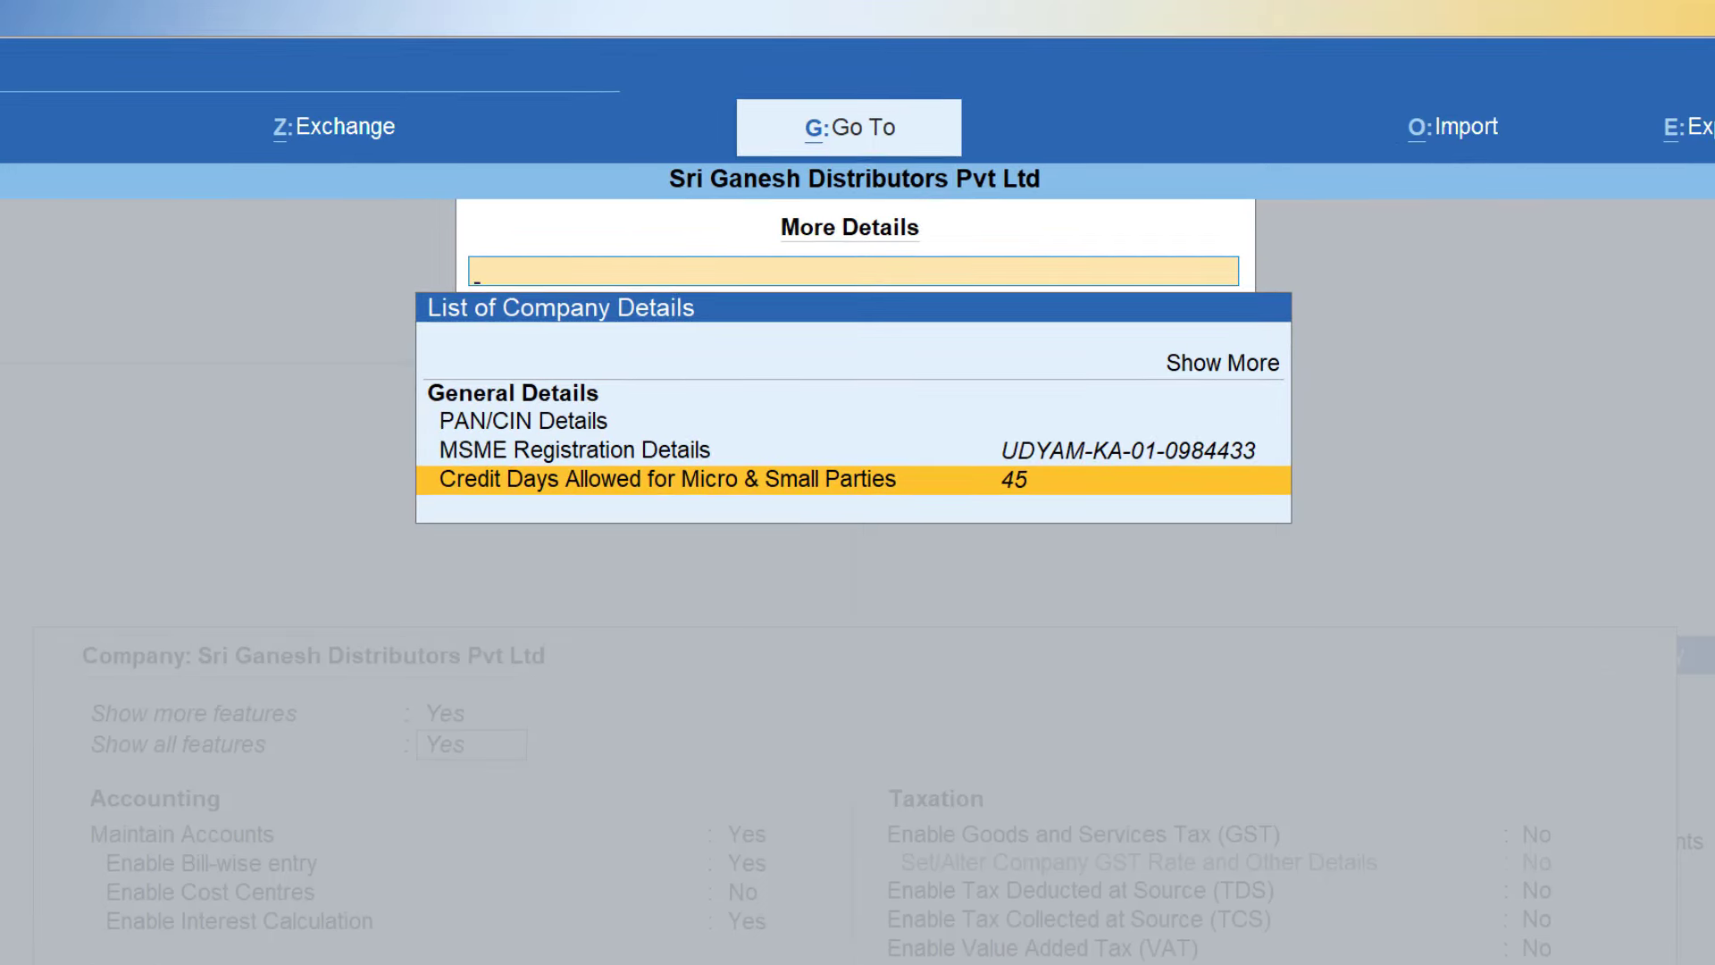
pyautogui.press('Return')
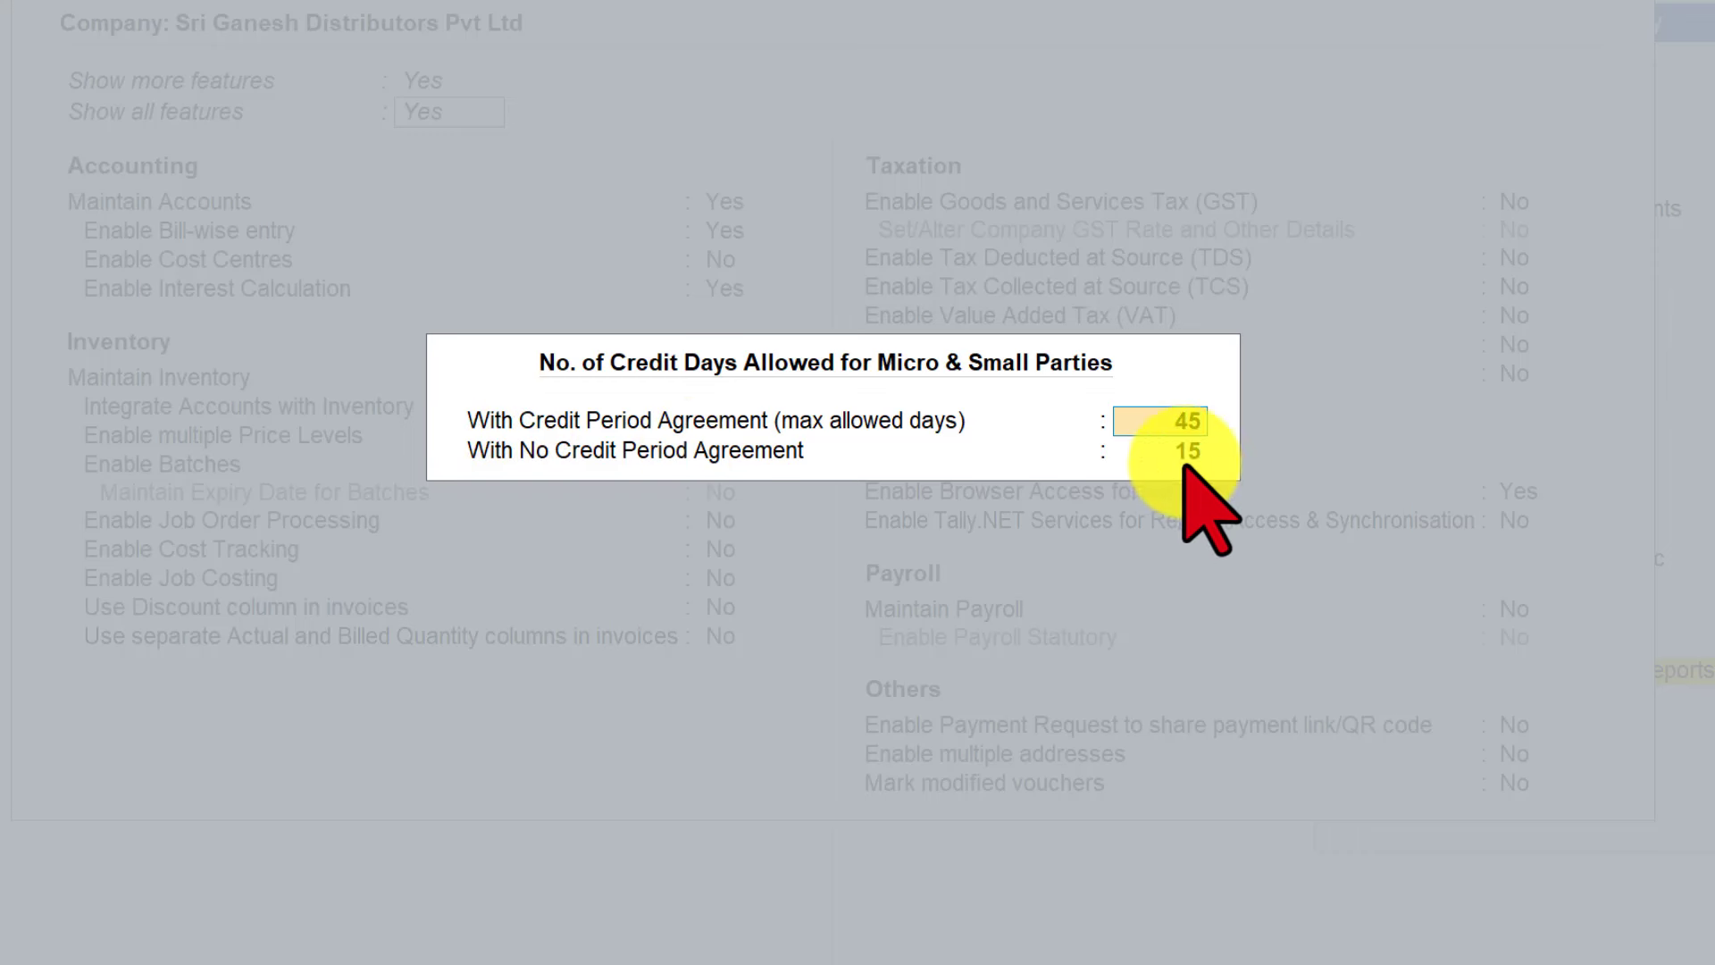
pyautogui.press('Return')
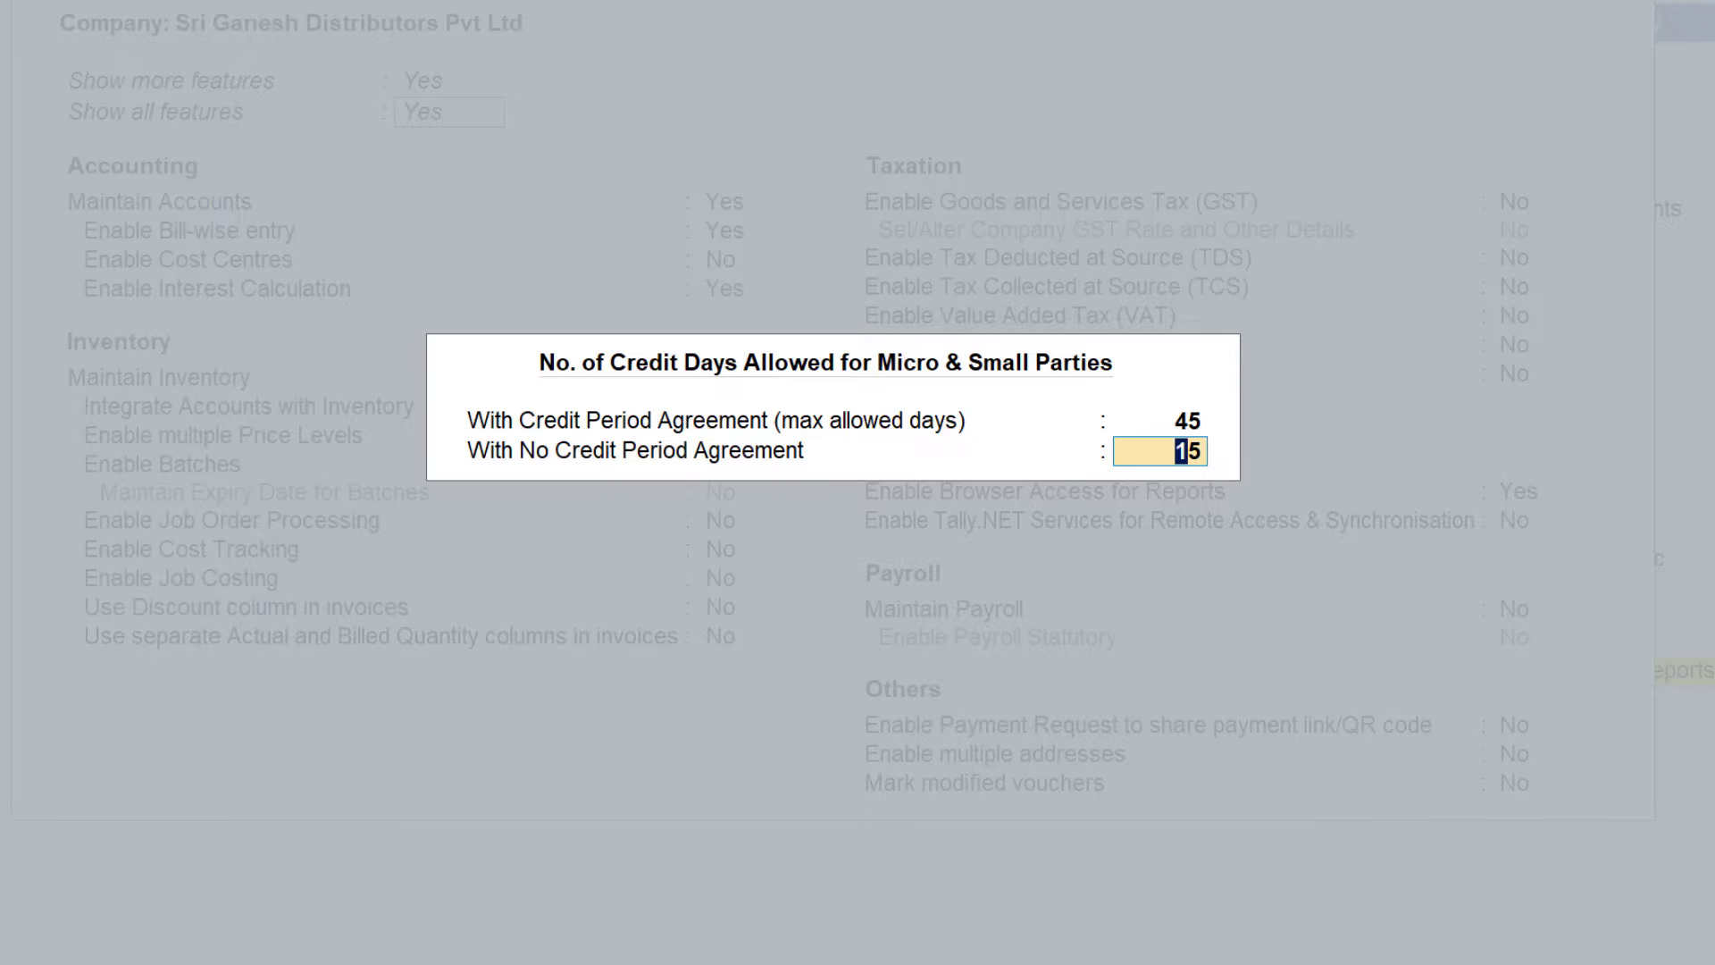
pyautogui.press('Return')
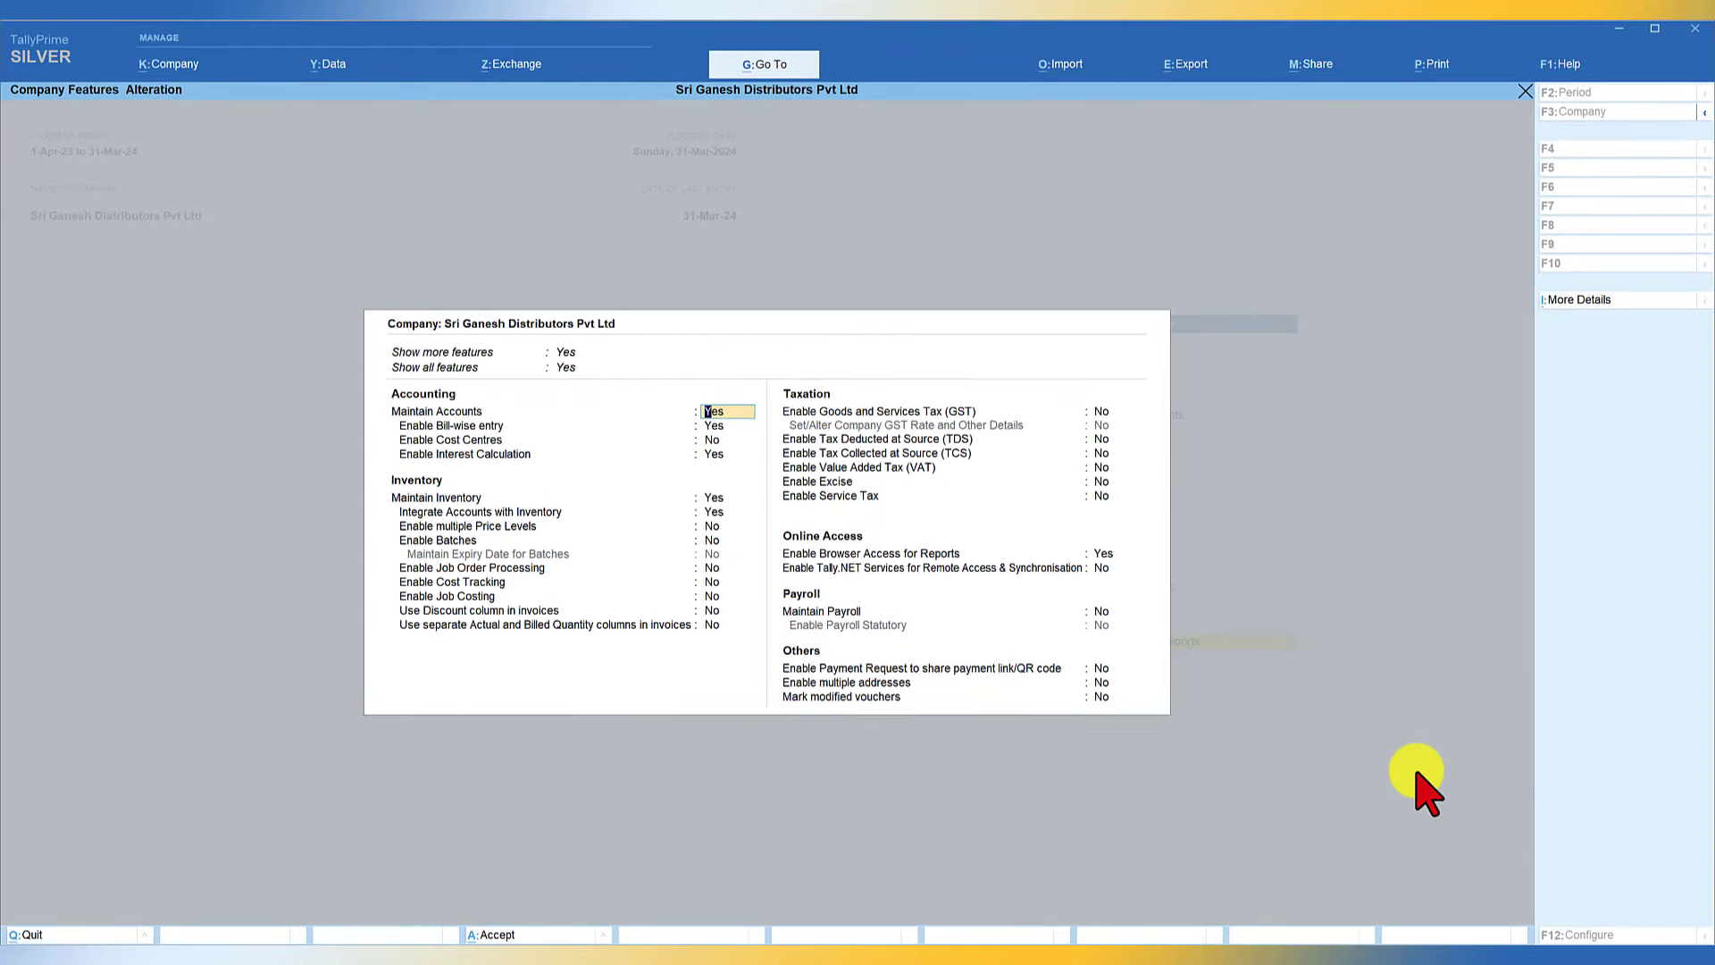
pyautogui.hotkey('ctrl', 'a')
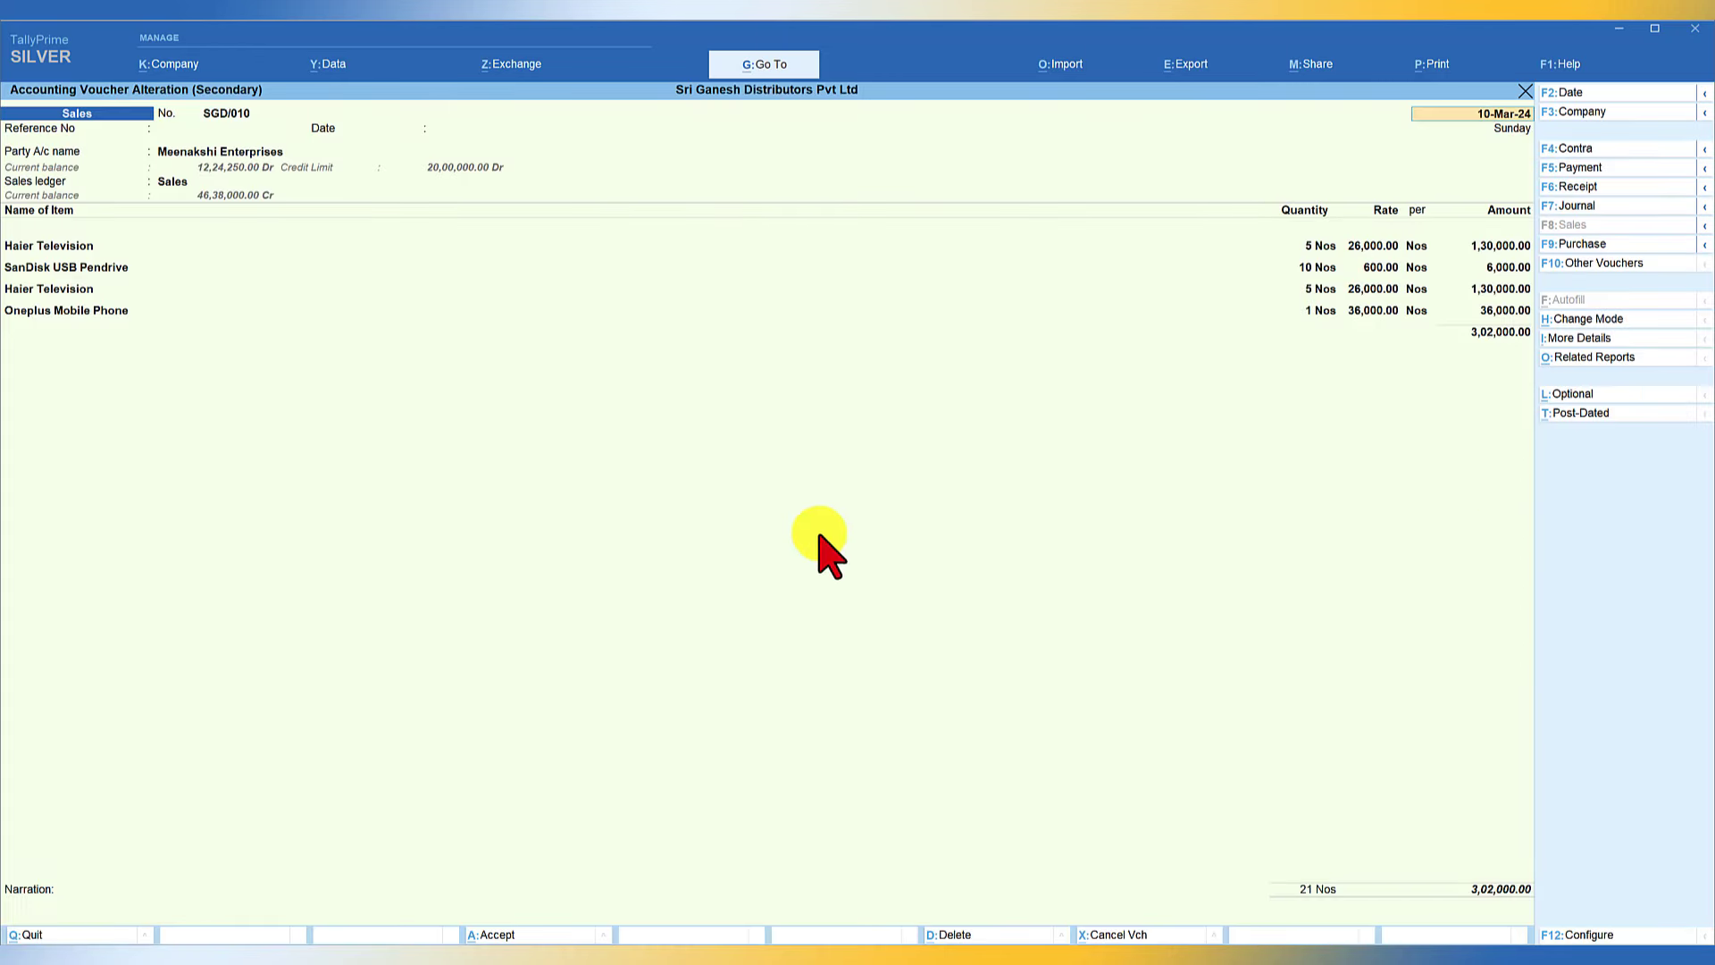
# In the sales voucher's print configuration, set Show UDYAM Reg No. & Enterprise Type to Yes and save it
pyautogui.hotkey('ctrl', 'p')
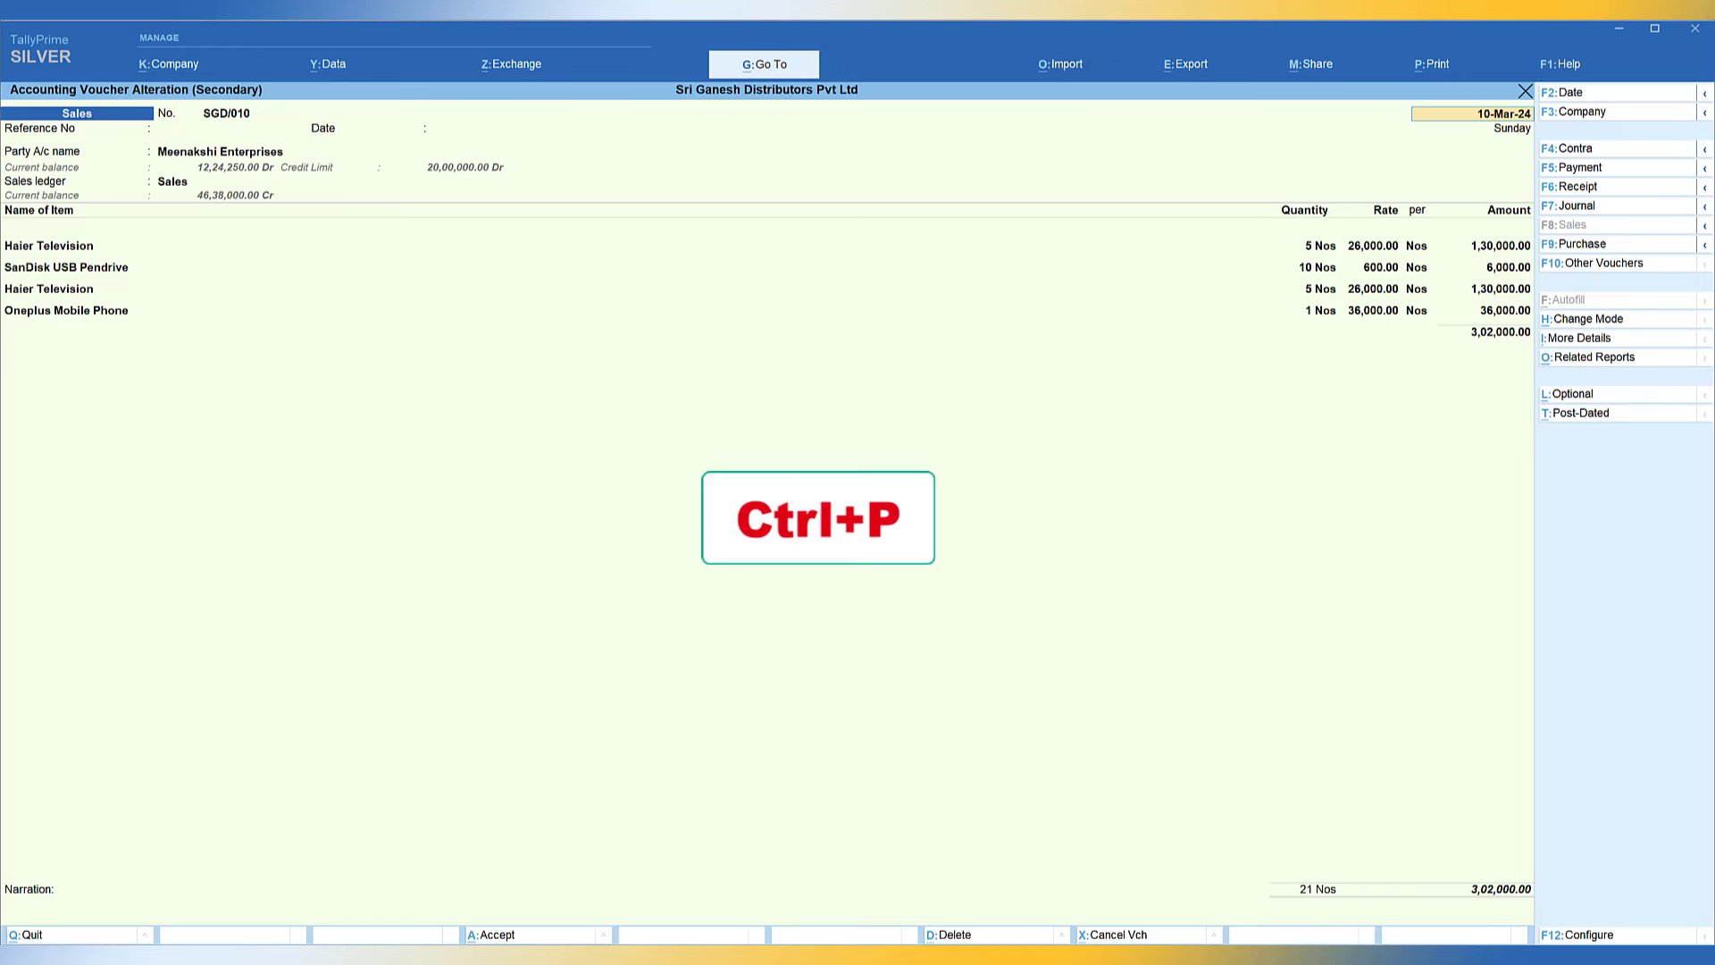
pyautogui.press('ctrl')
pyautogui.hotkey('ctrl', 'p')
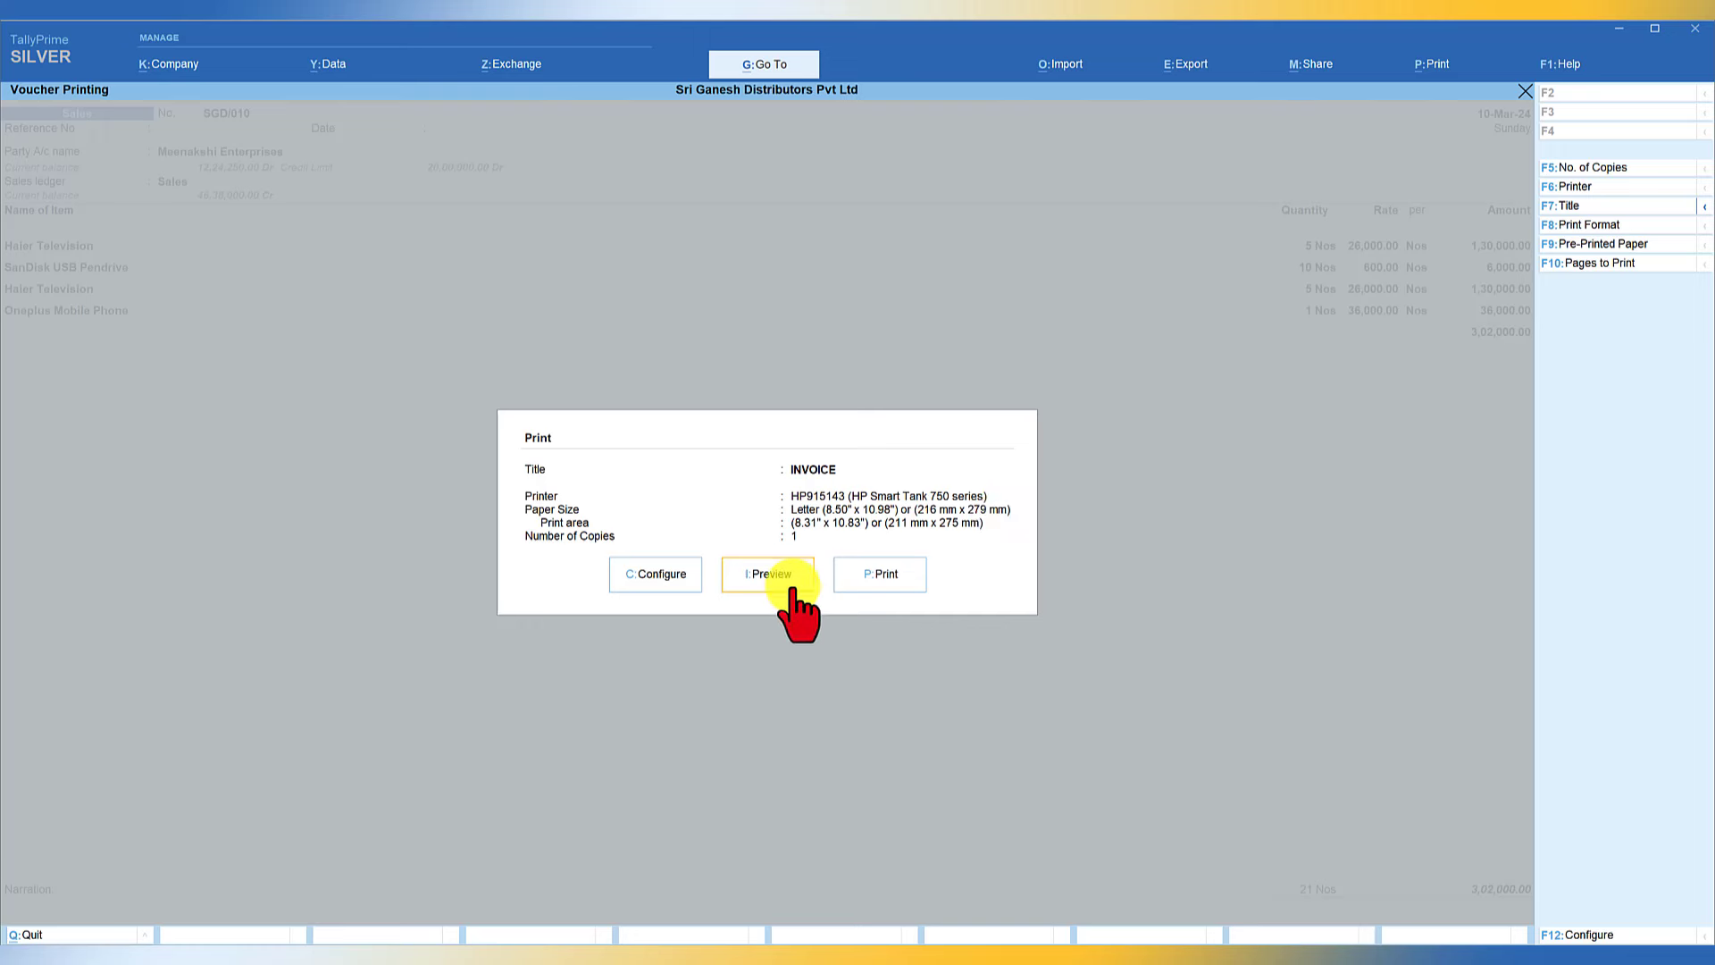
pyautogui.click(662, 577)
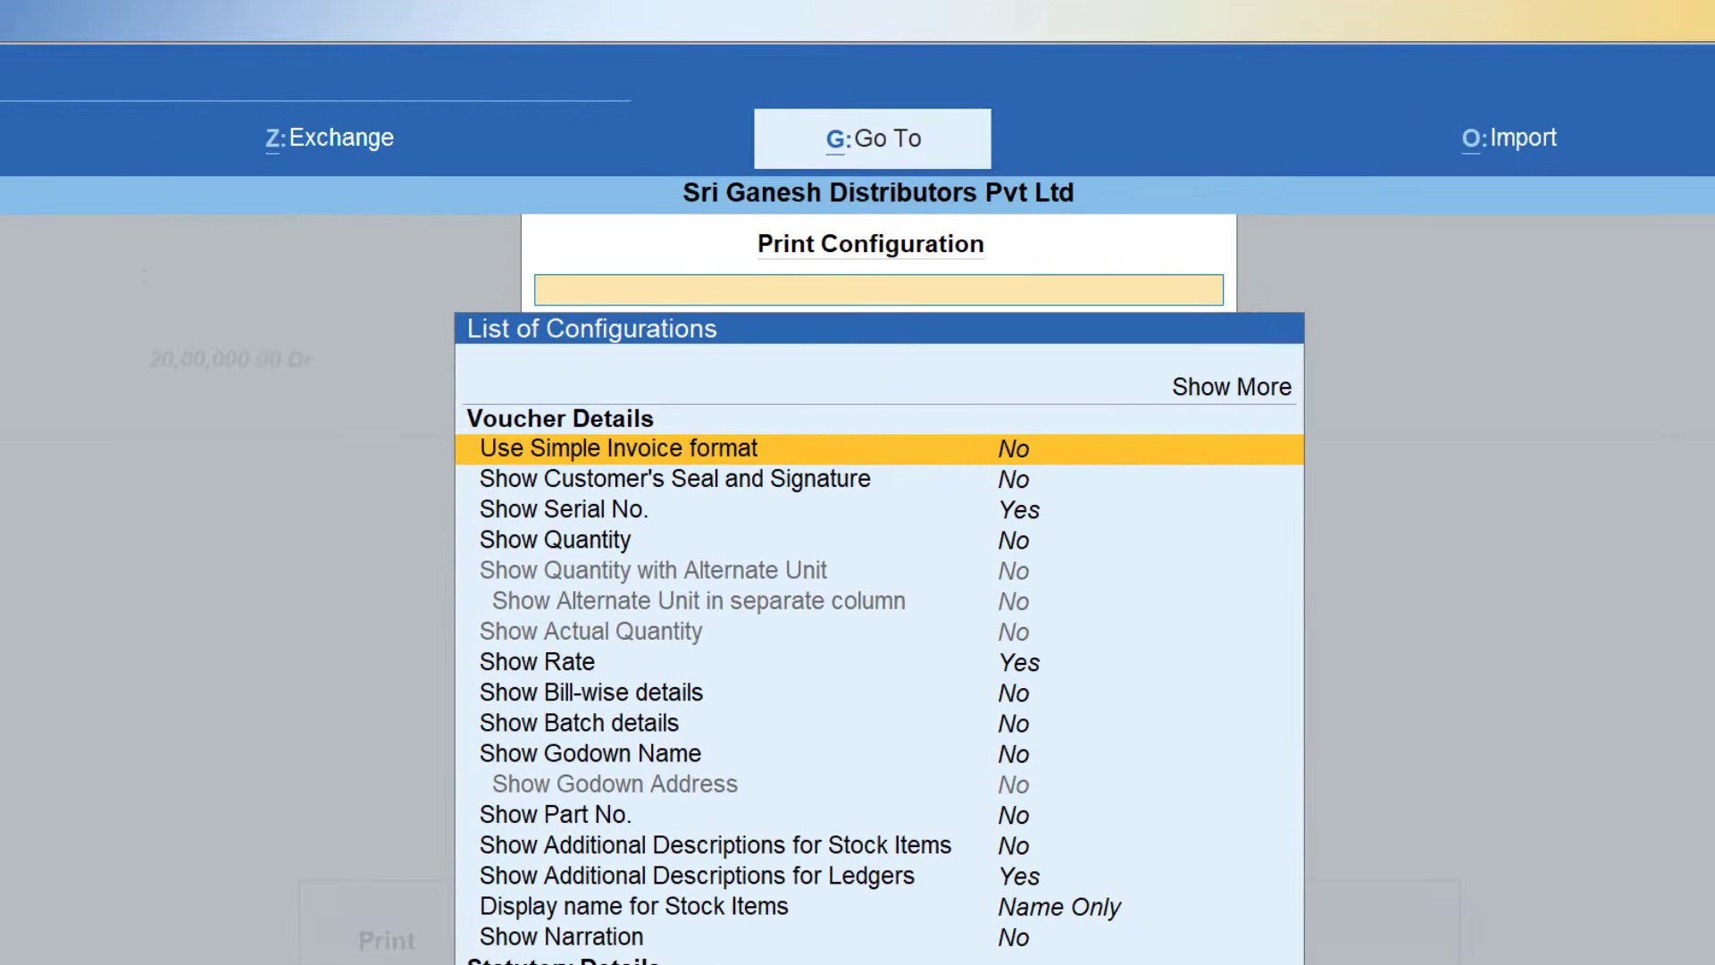
pyautogui.write('udya')
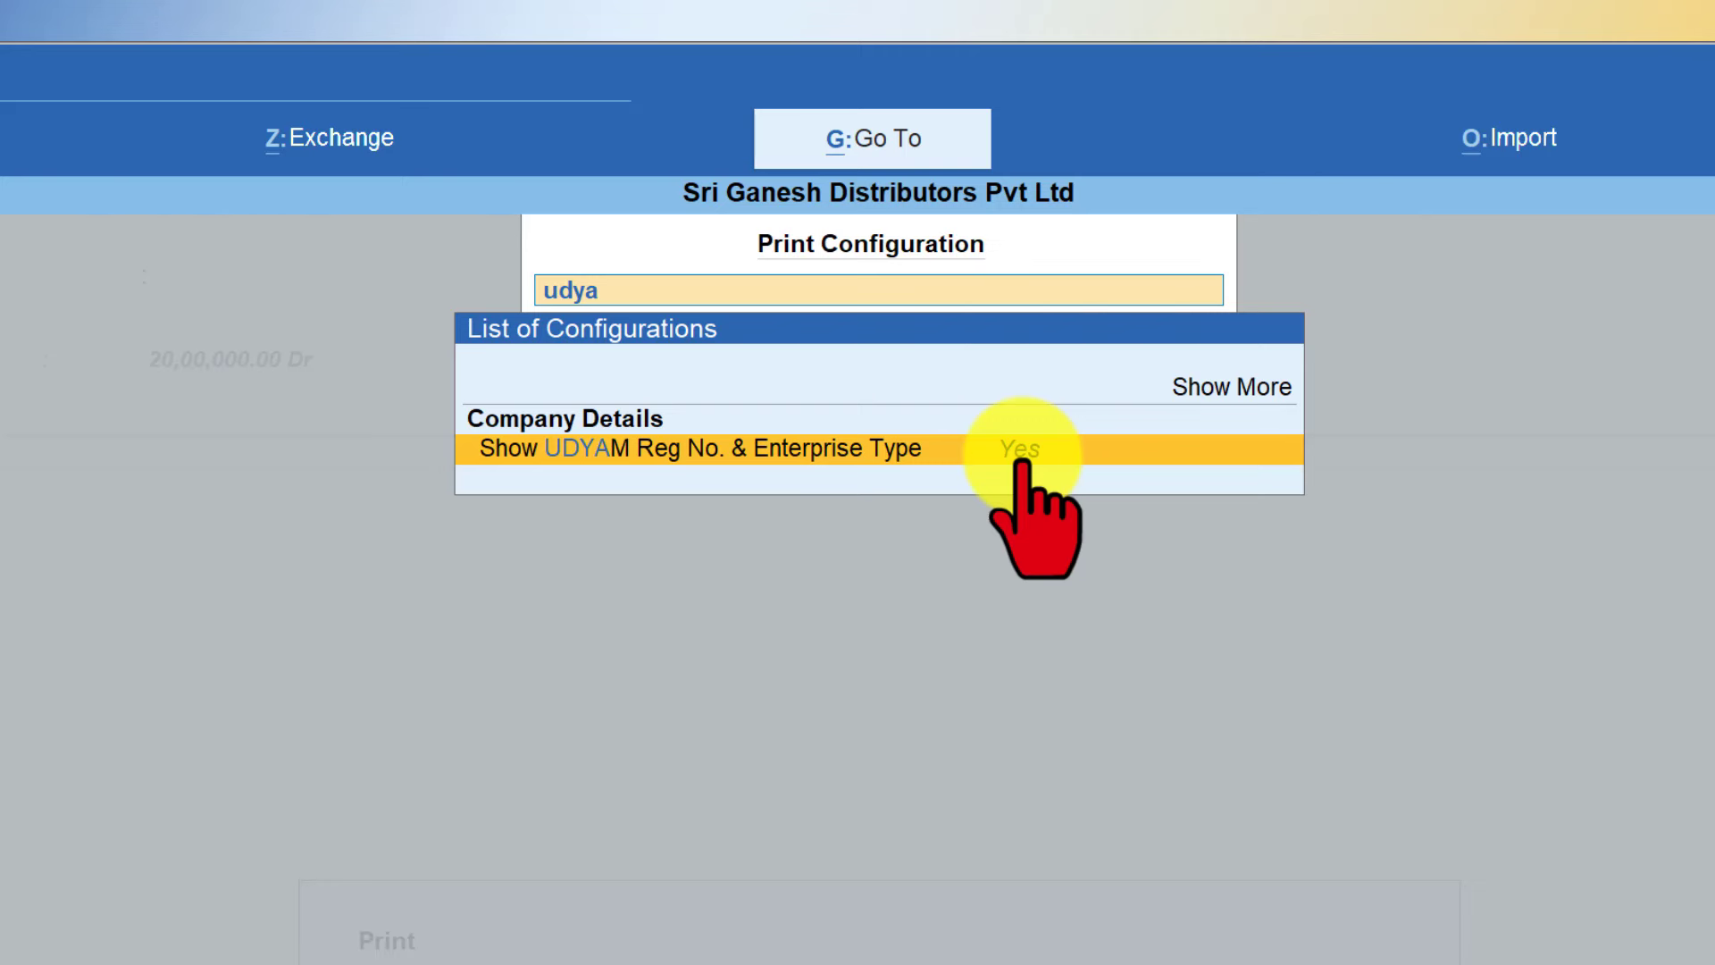
pyautogui.press('Return')
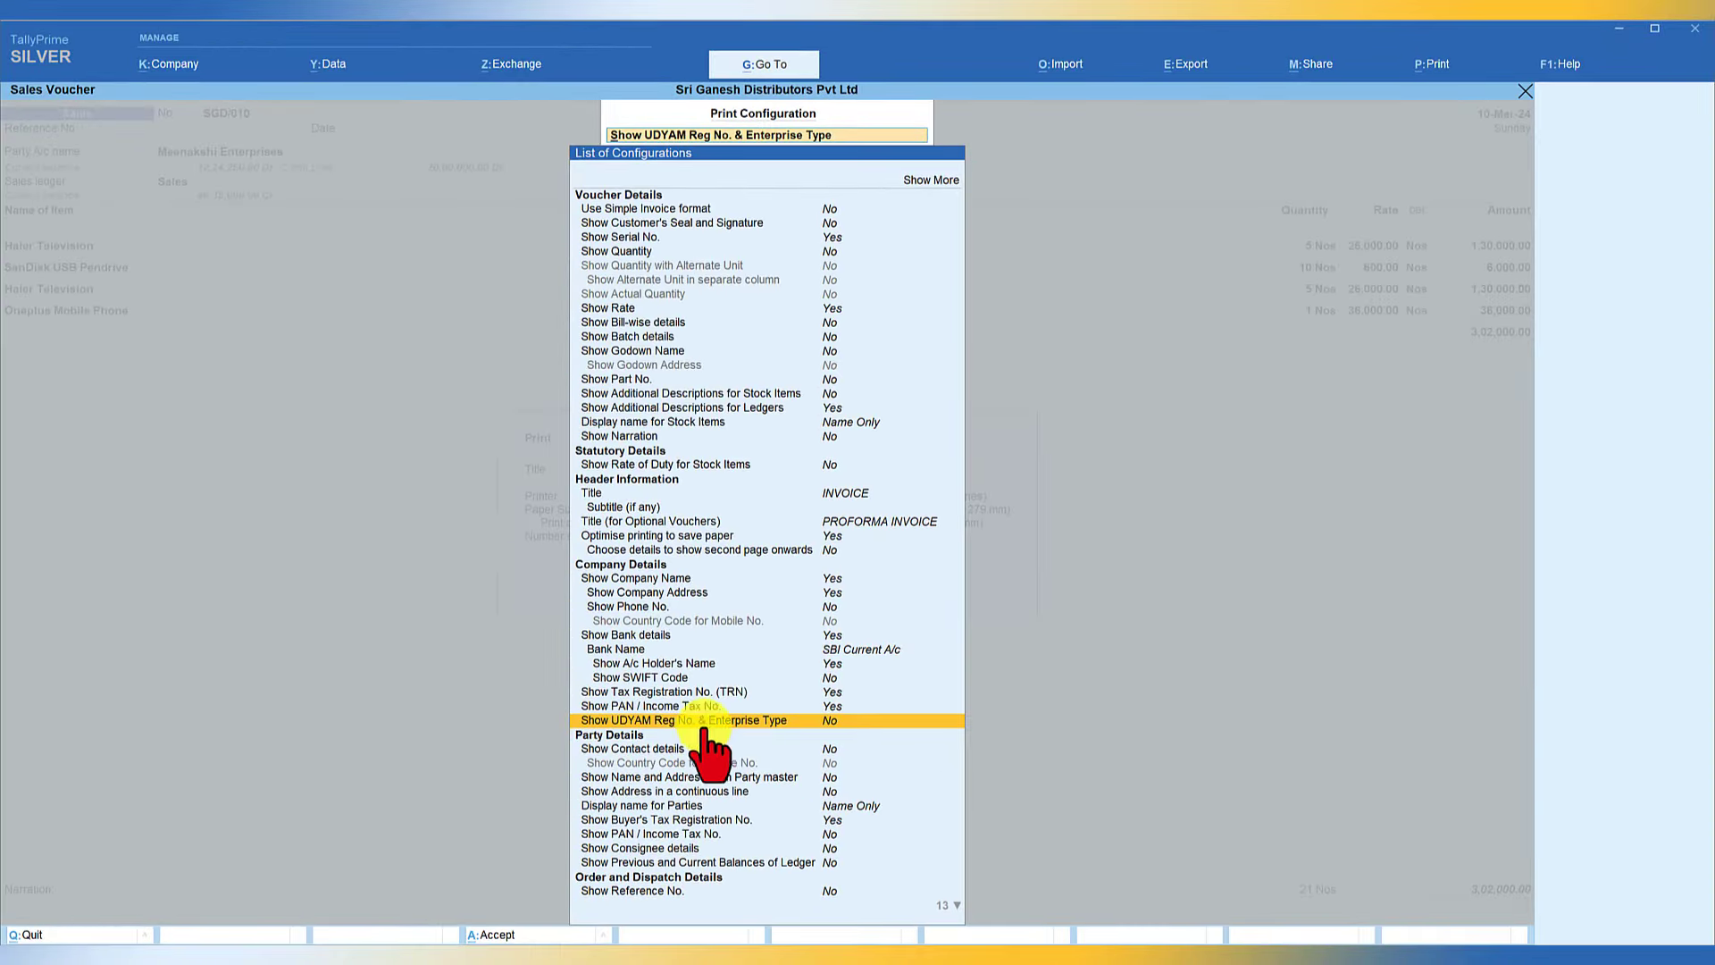
pyautogui.press('Return')
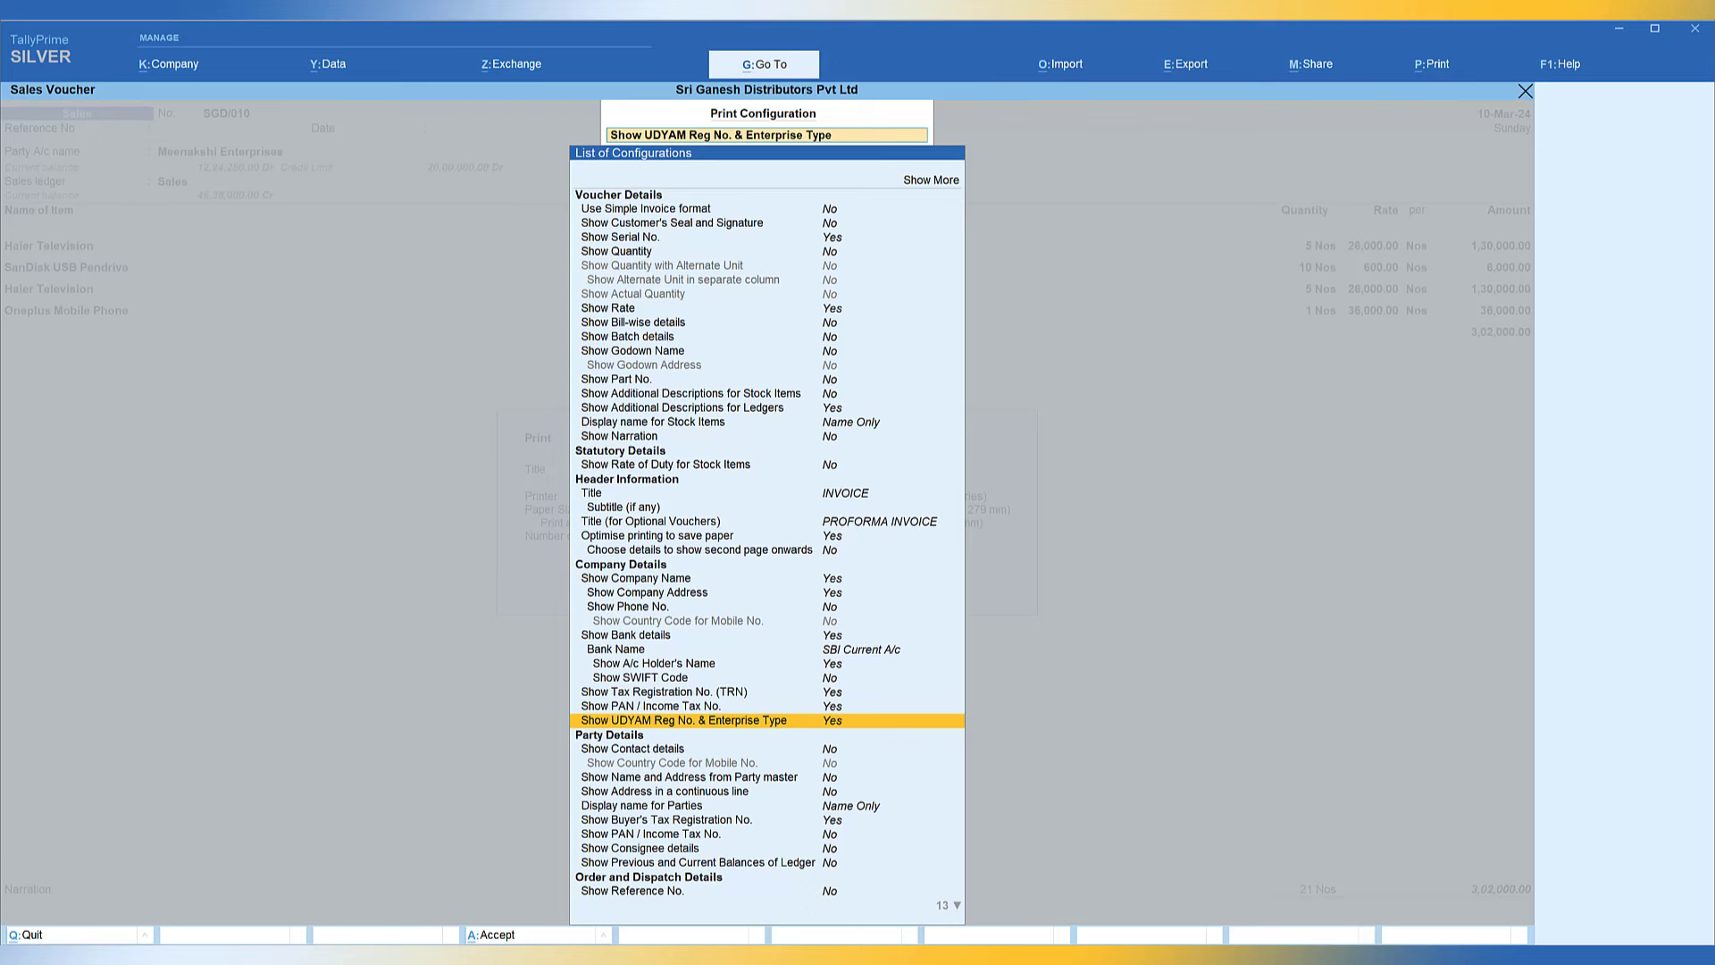
pyautogui.hotkey('ctrl', 'a')
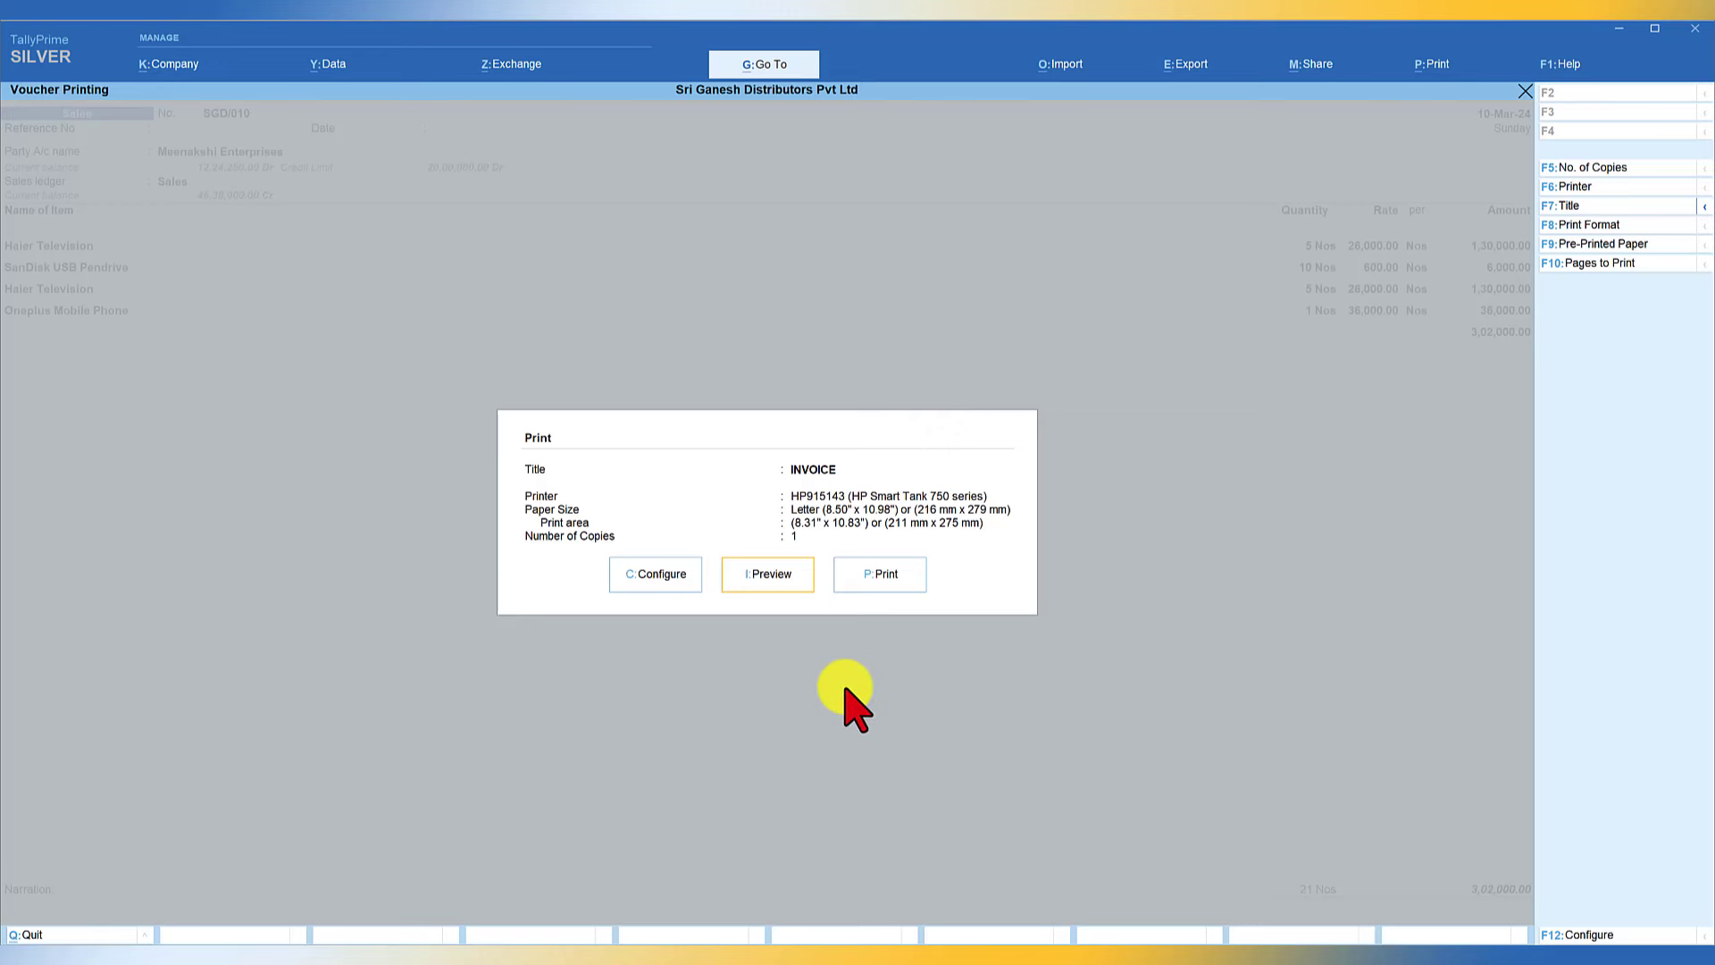
# Preview the sales invoice printout, enlarge it to check the company's UDYAM details, and close the preview
pyautogui.click(775, 579)
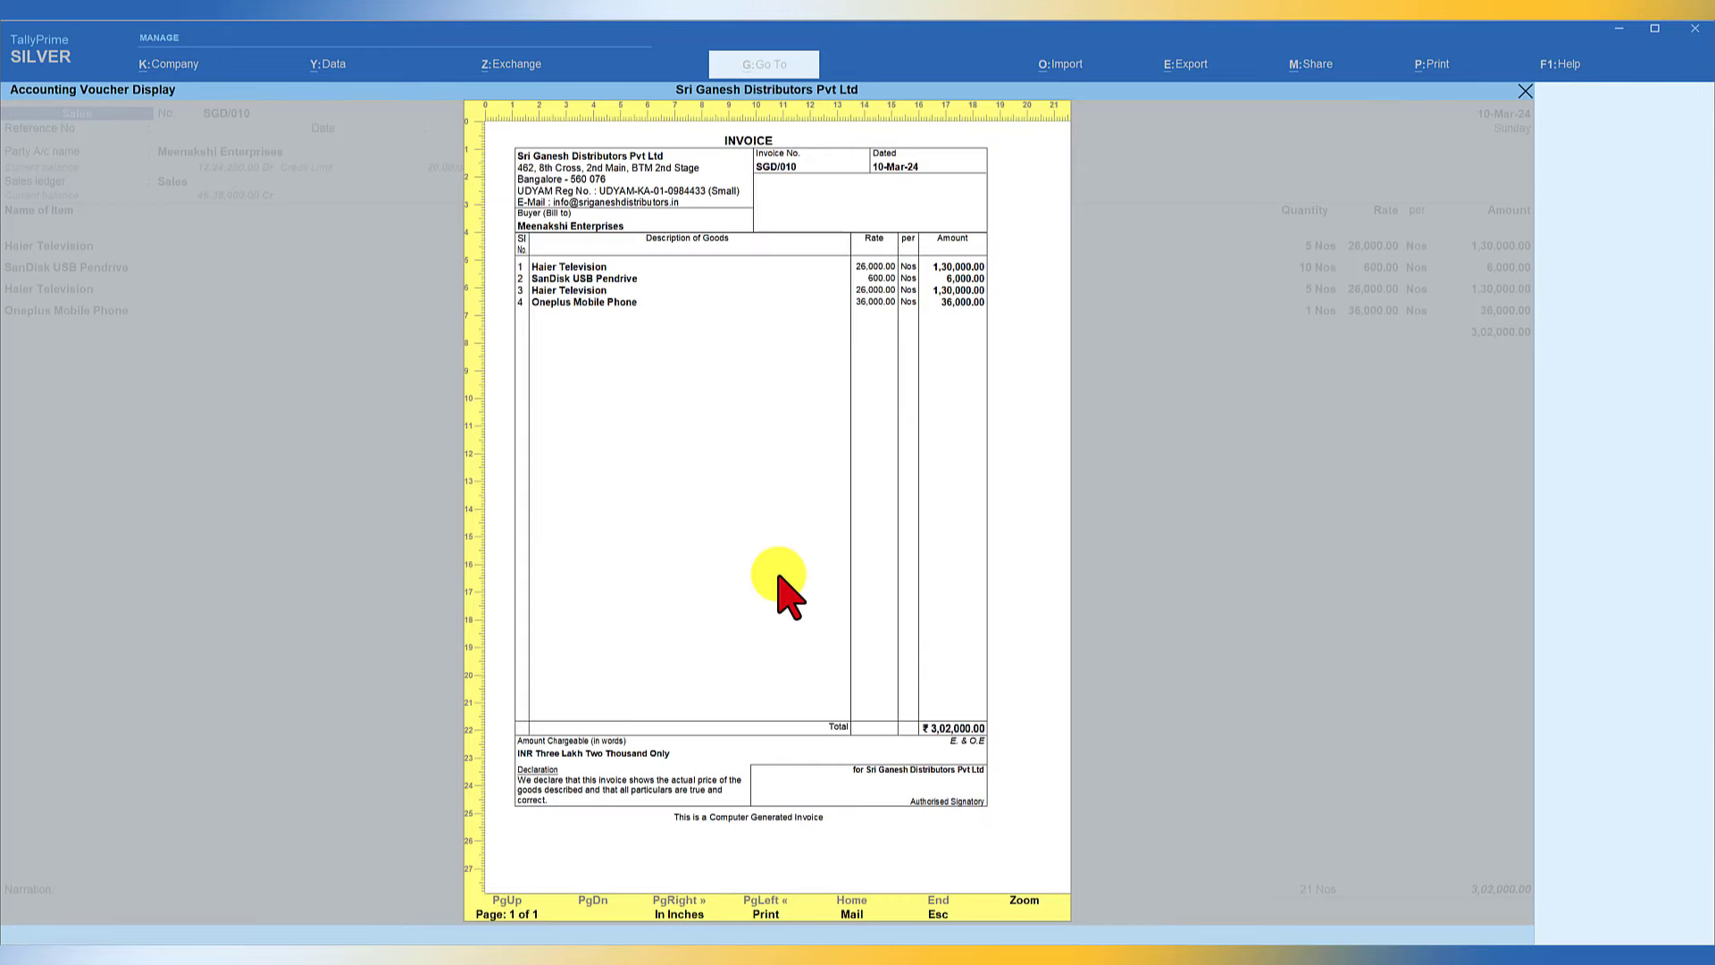
pyautogui.click(1025, 902)
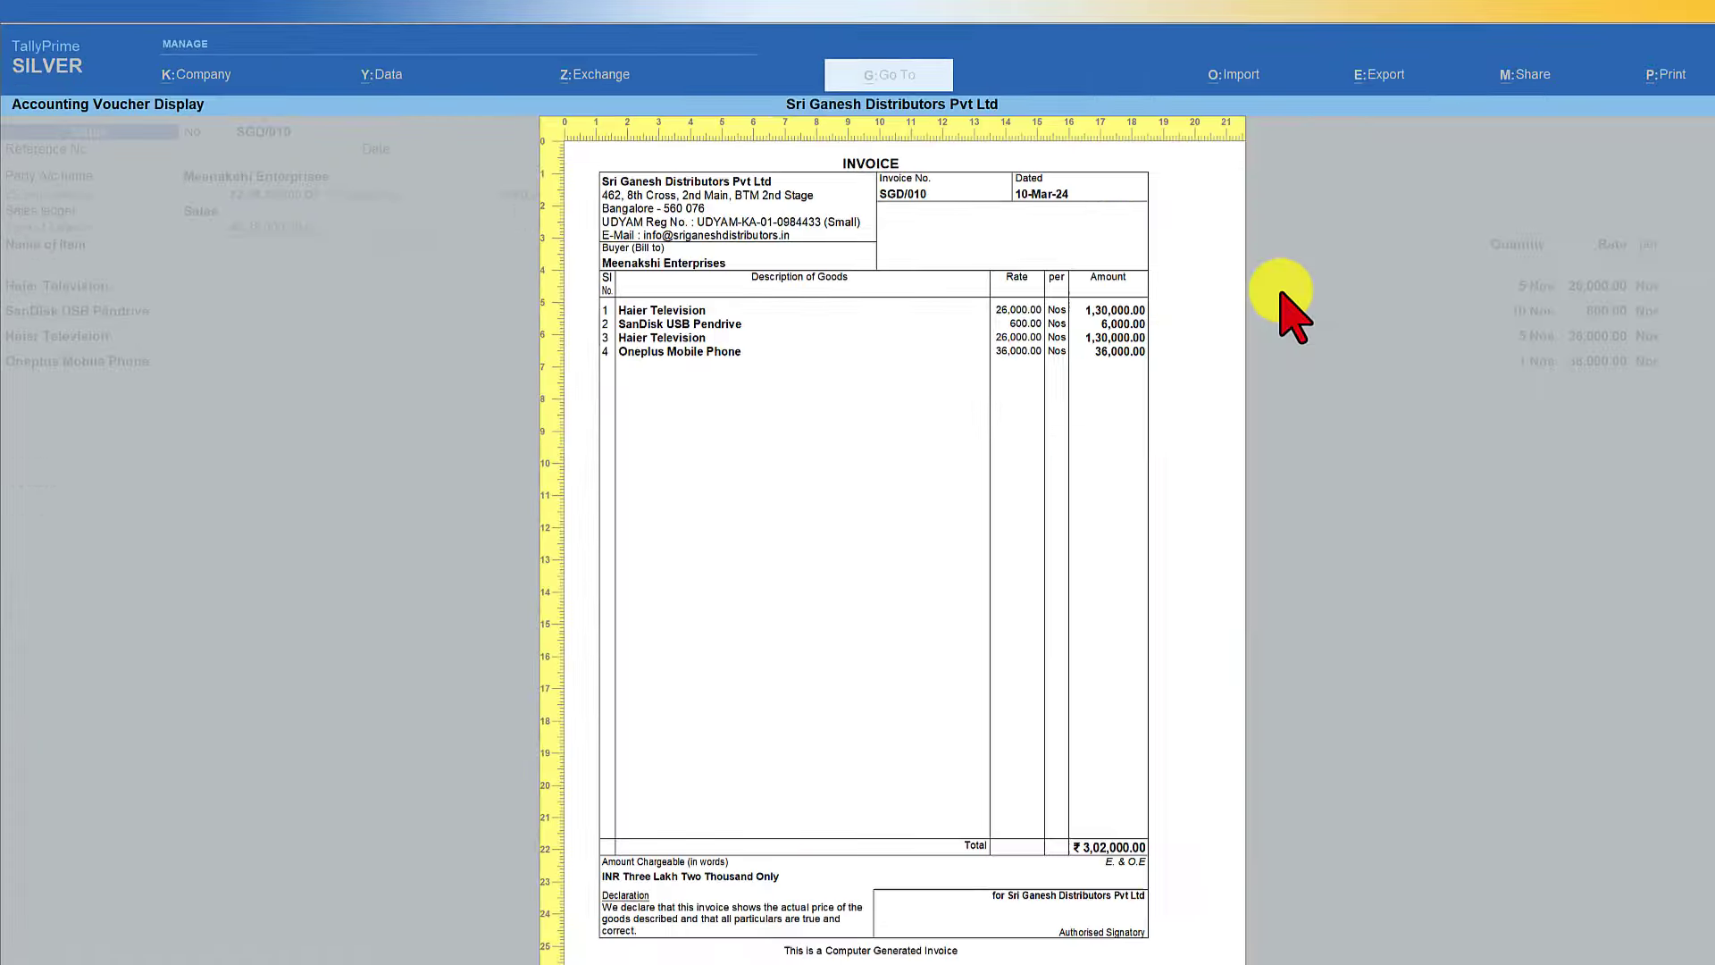
pyautogui.press('Escape')
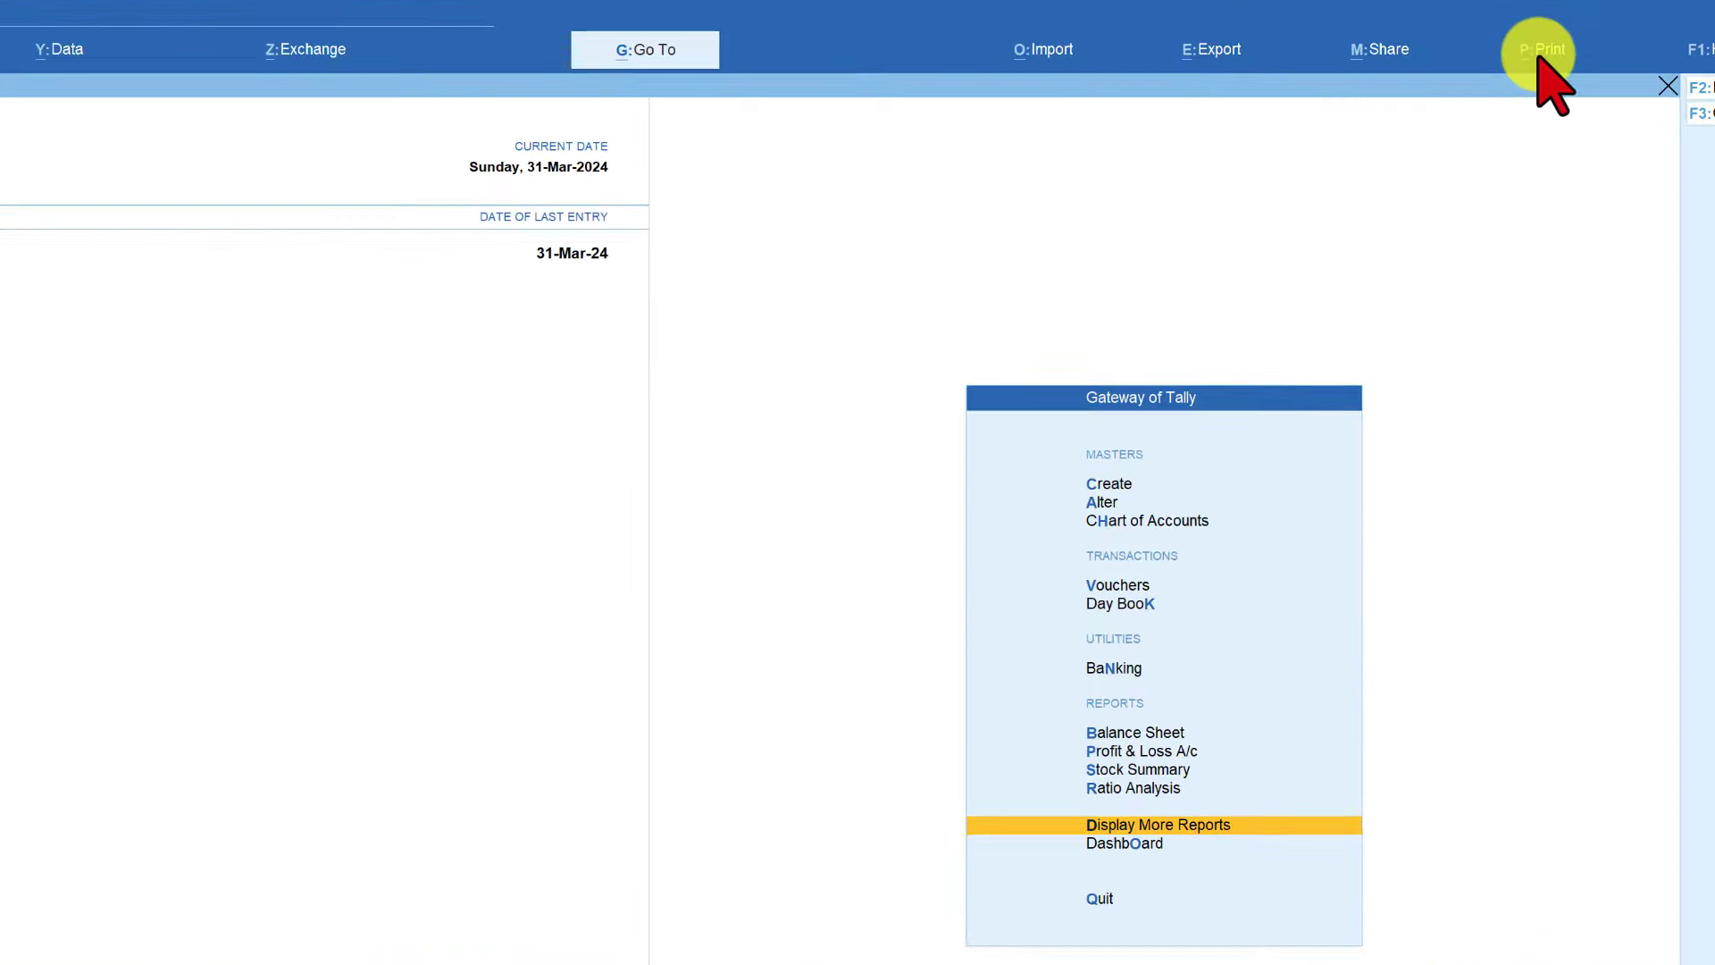
# In the full general print configuration, set Show Udyam Reg No. & Enterprise Type for Reports to Yes
pyautogui.click(1433, 64)
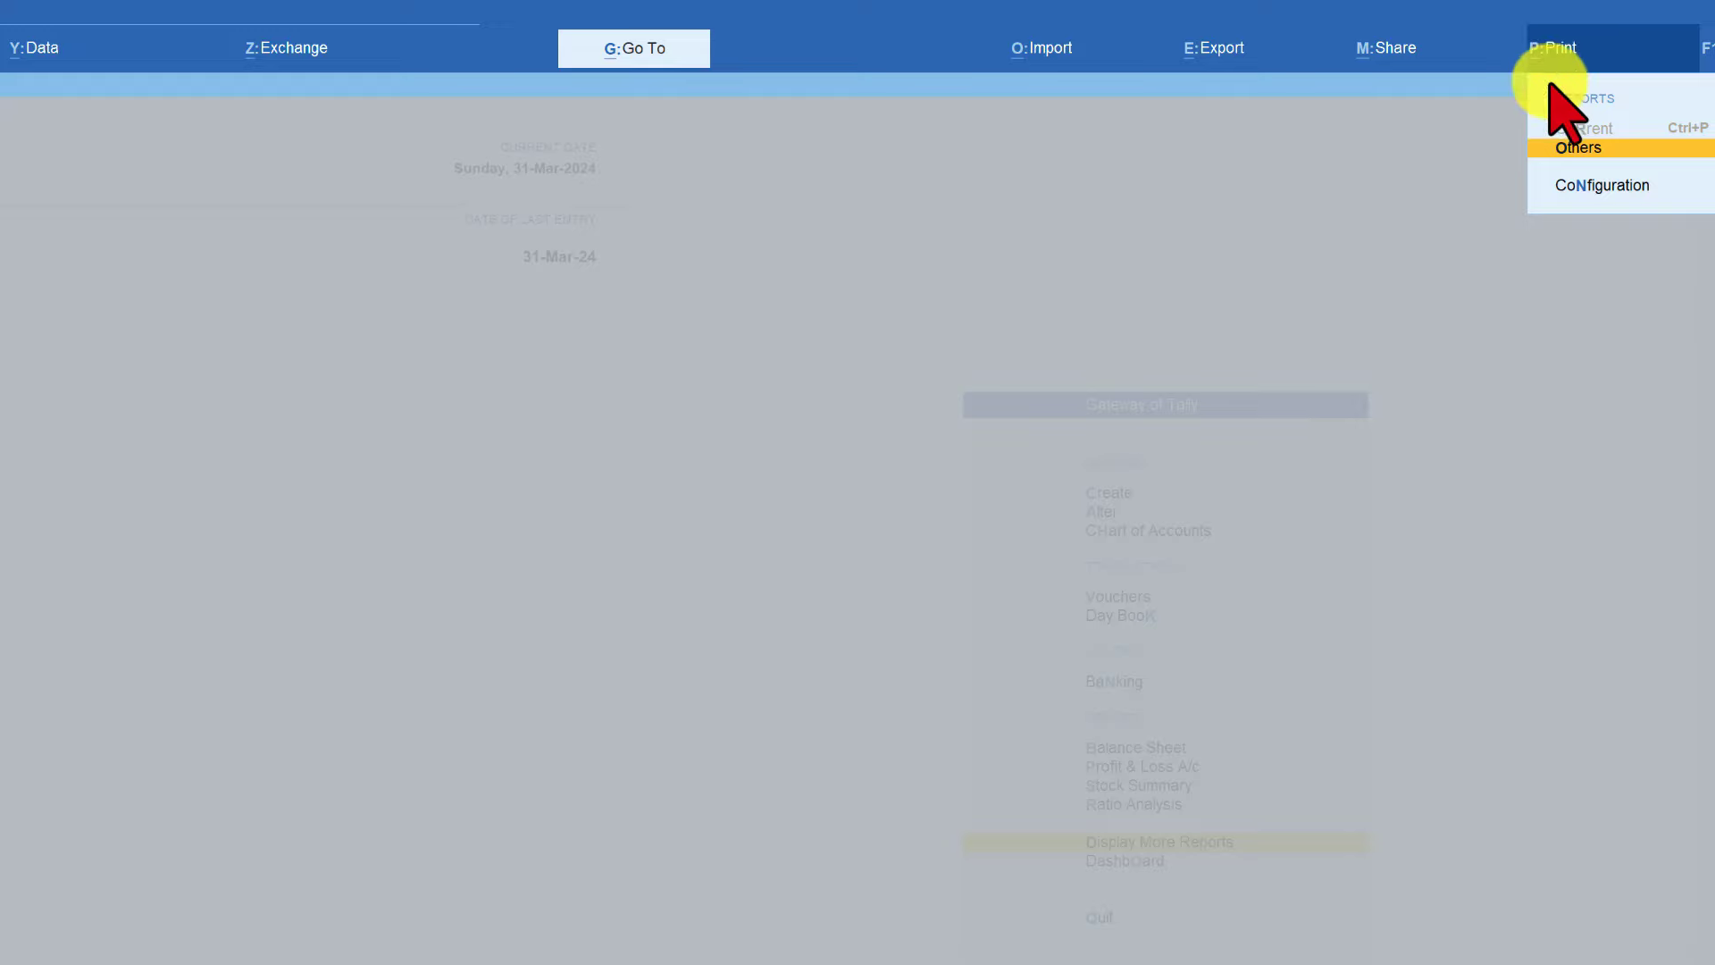
pyautogui.click(1588, 188)
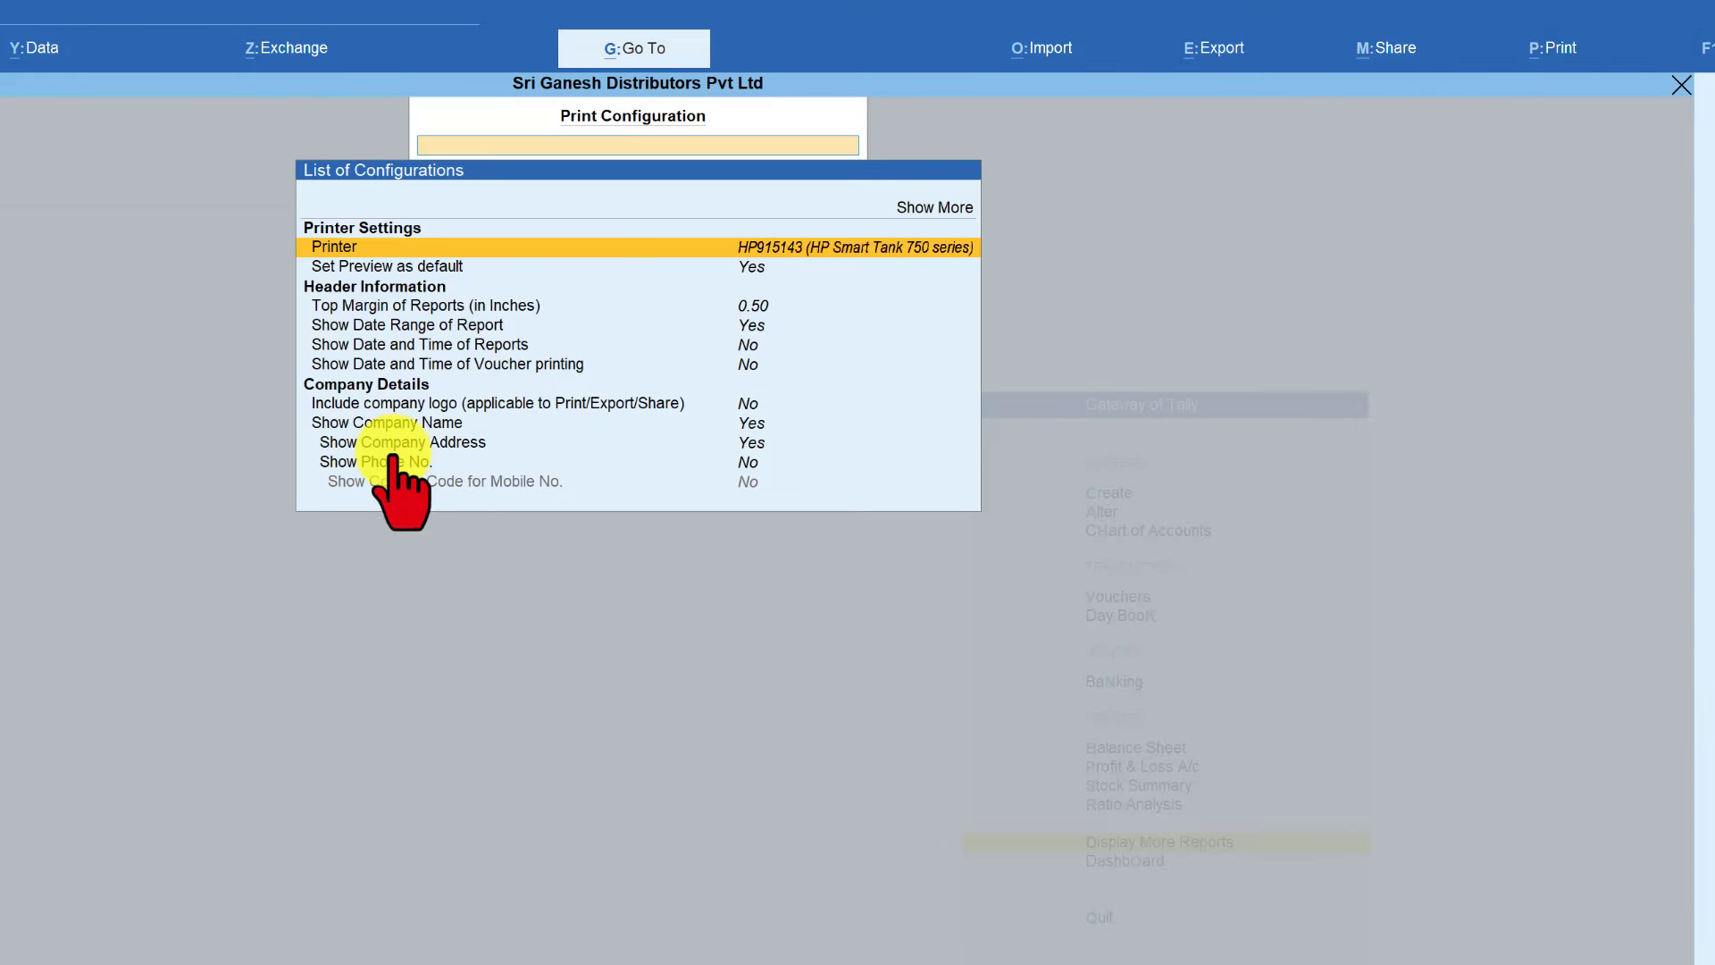
pyautogui.click(965, 208)
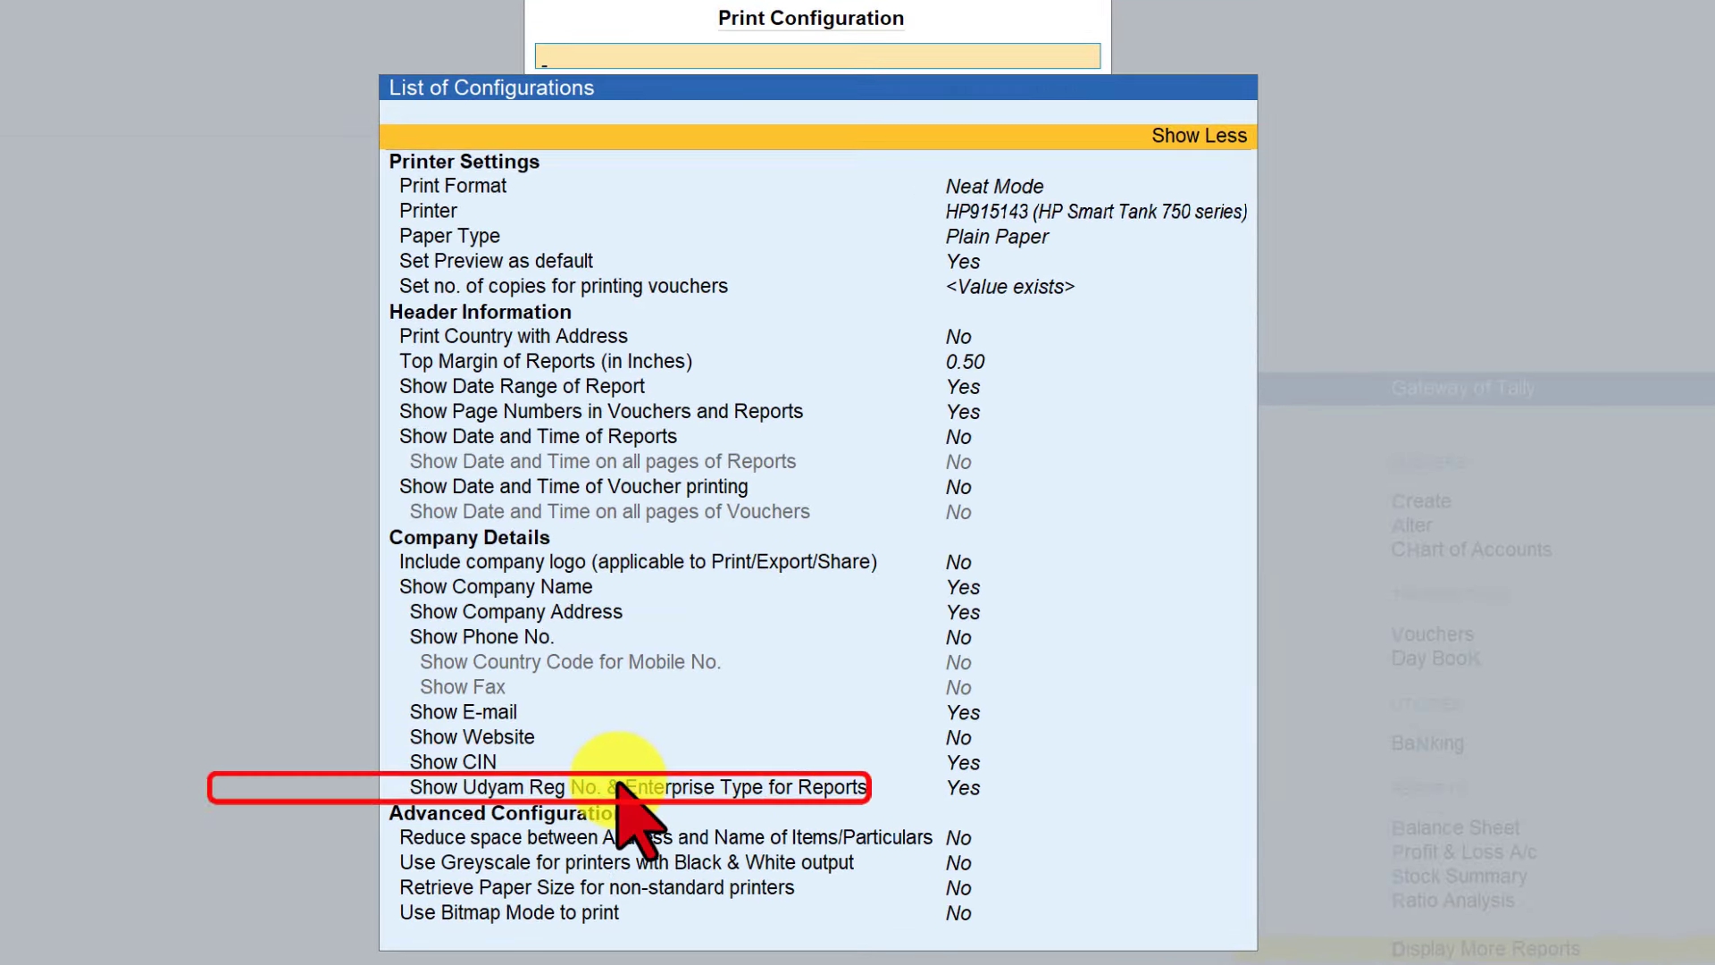
pyautogui.click(616, 783)
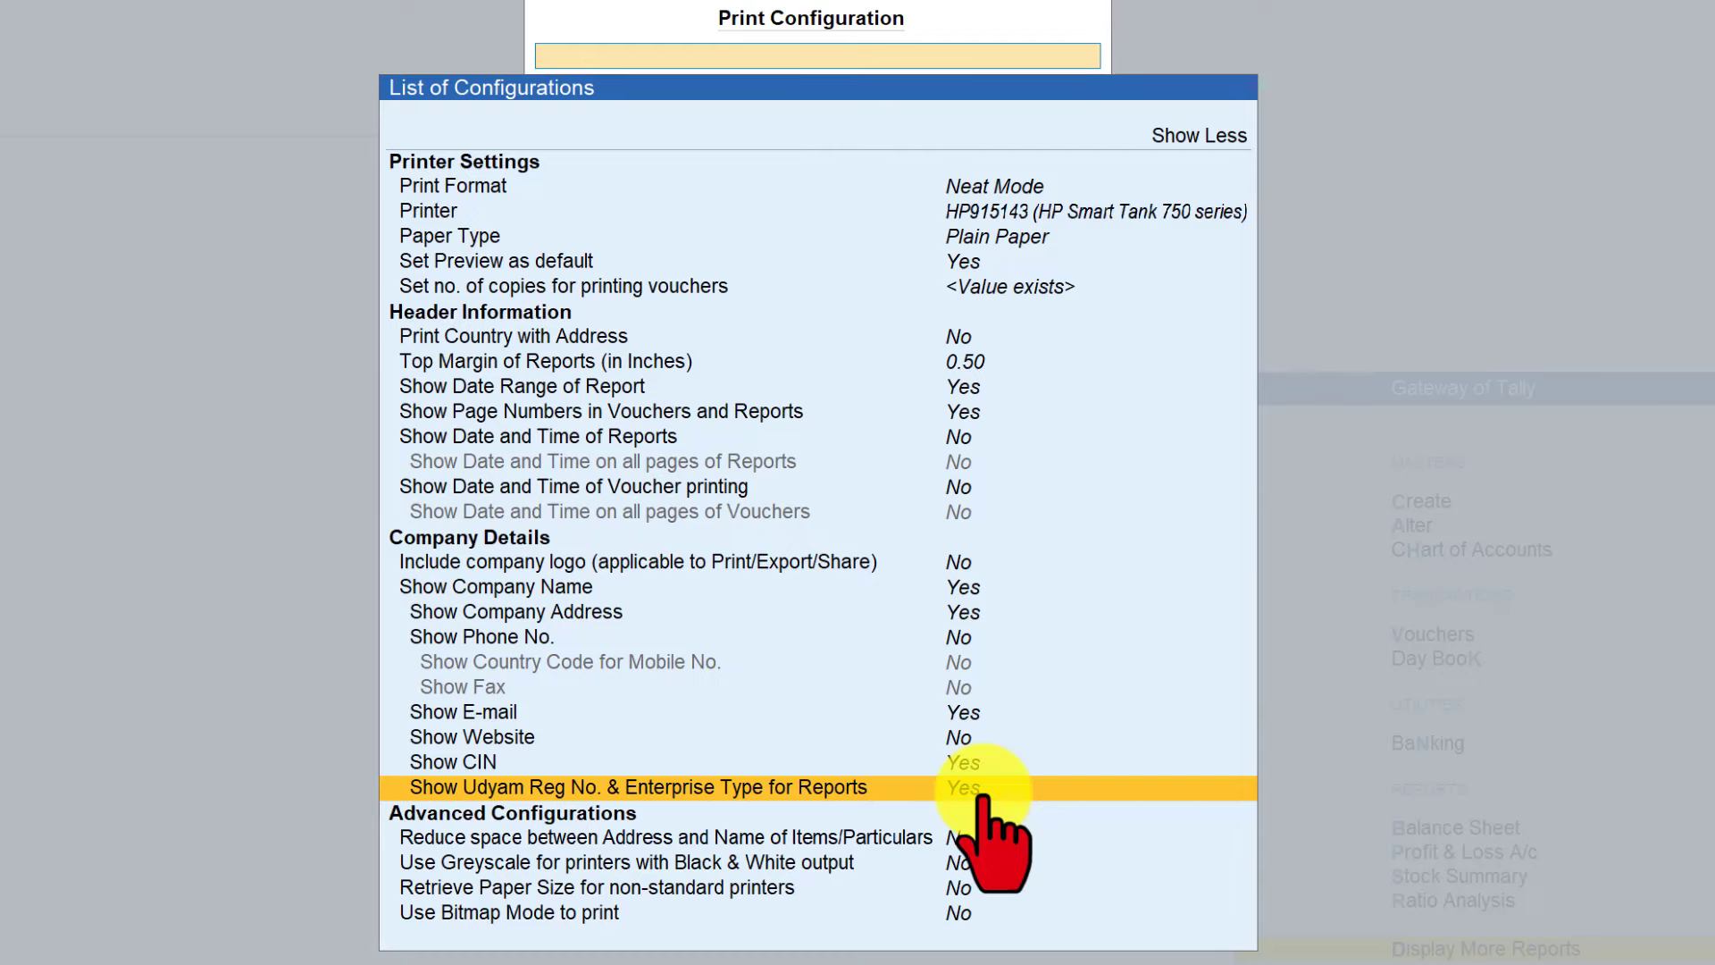
pyautogui.press('Escape')
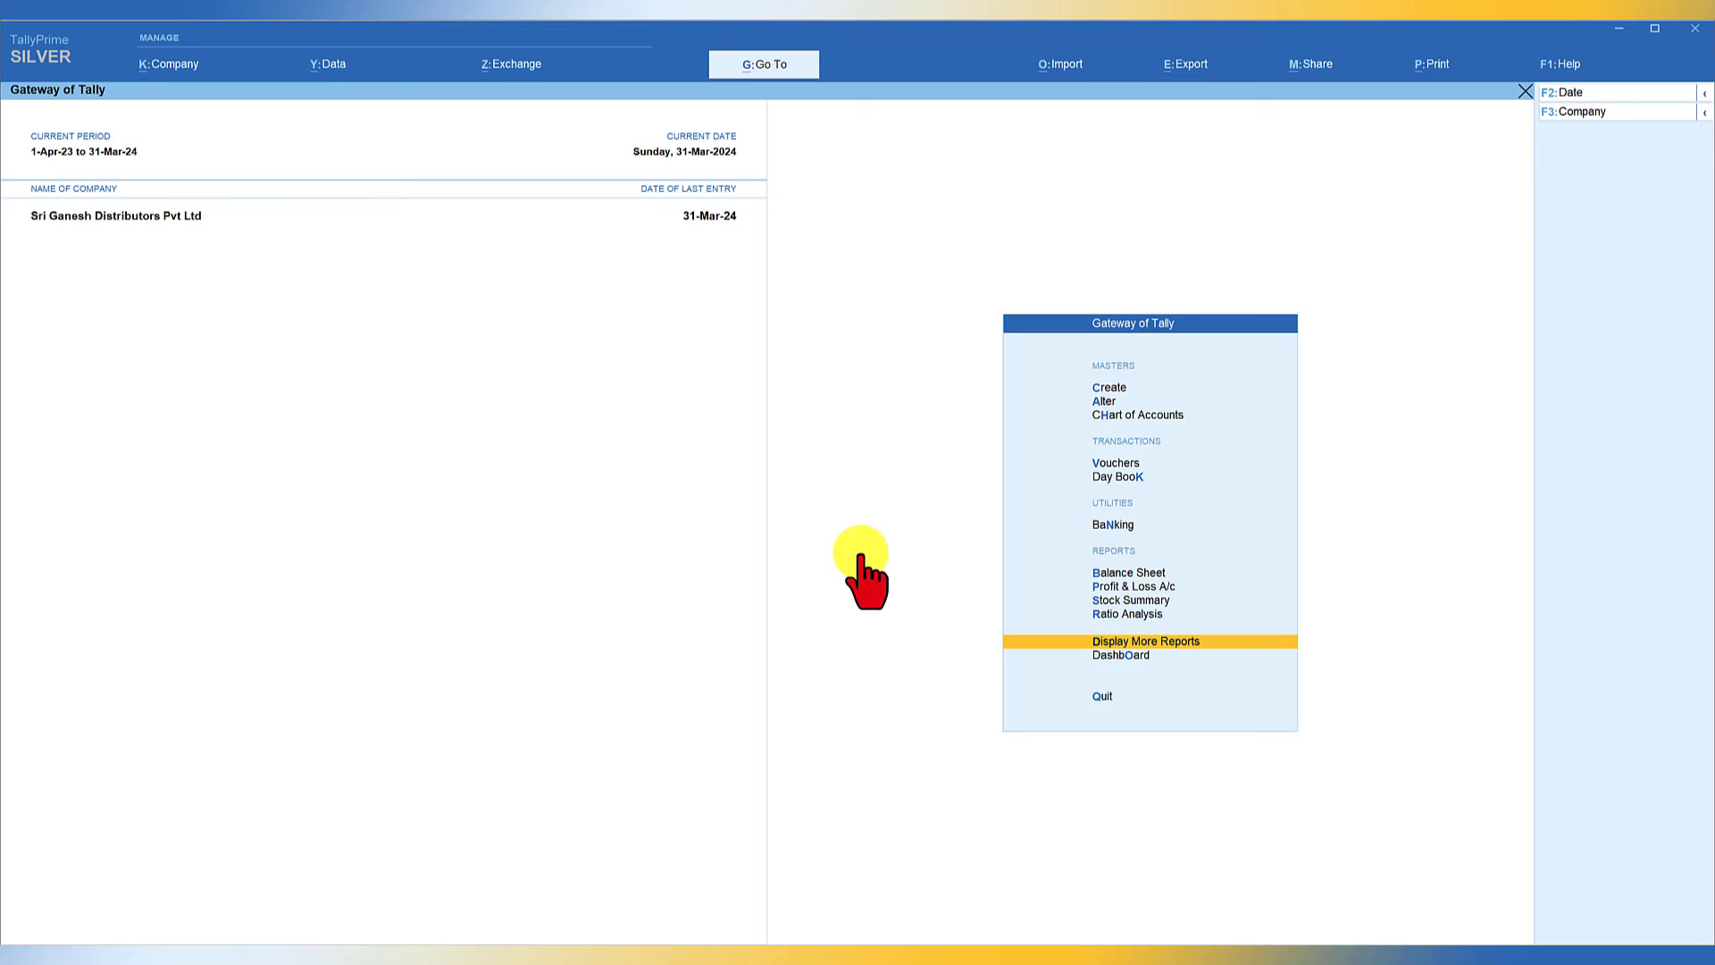
# Open the Balance Sheet, preview its printout enlarged to check the UDYAM details in the header, and close the preview
pyautogui.press('b')
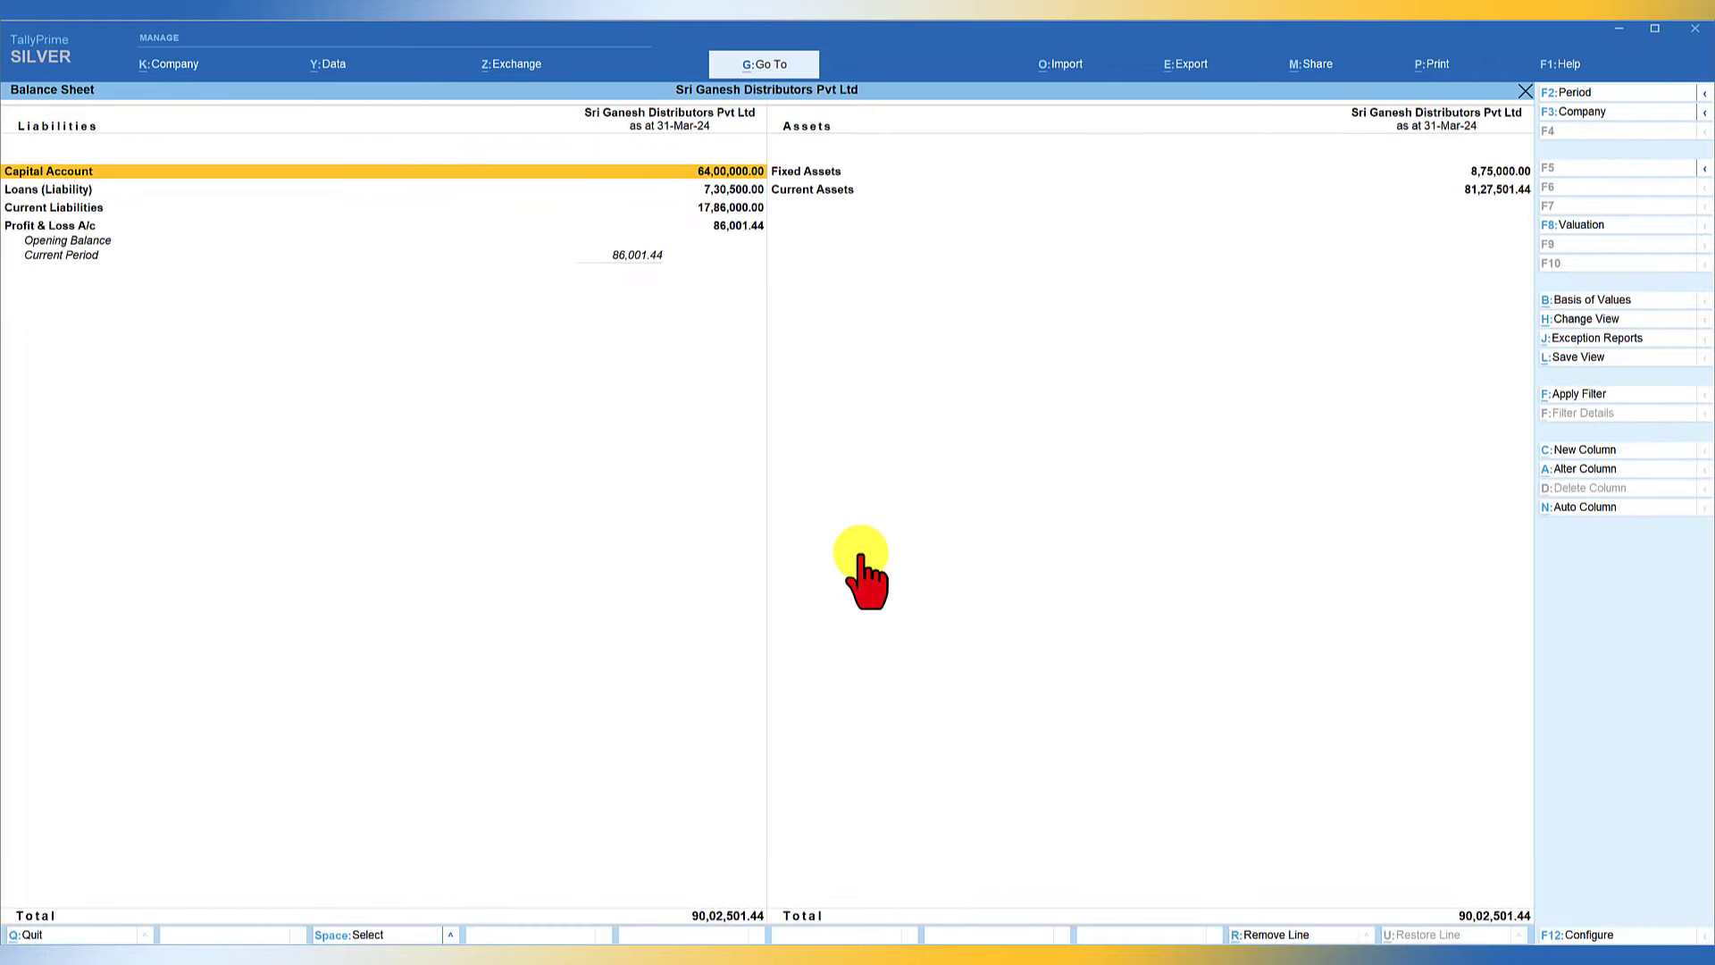
pyautogui.press('ctrl')
pyautogui.hotkey('ctrl', 'p')
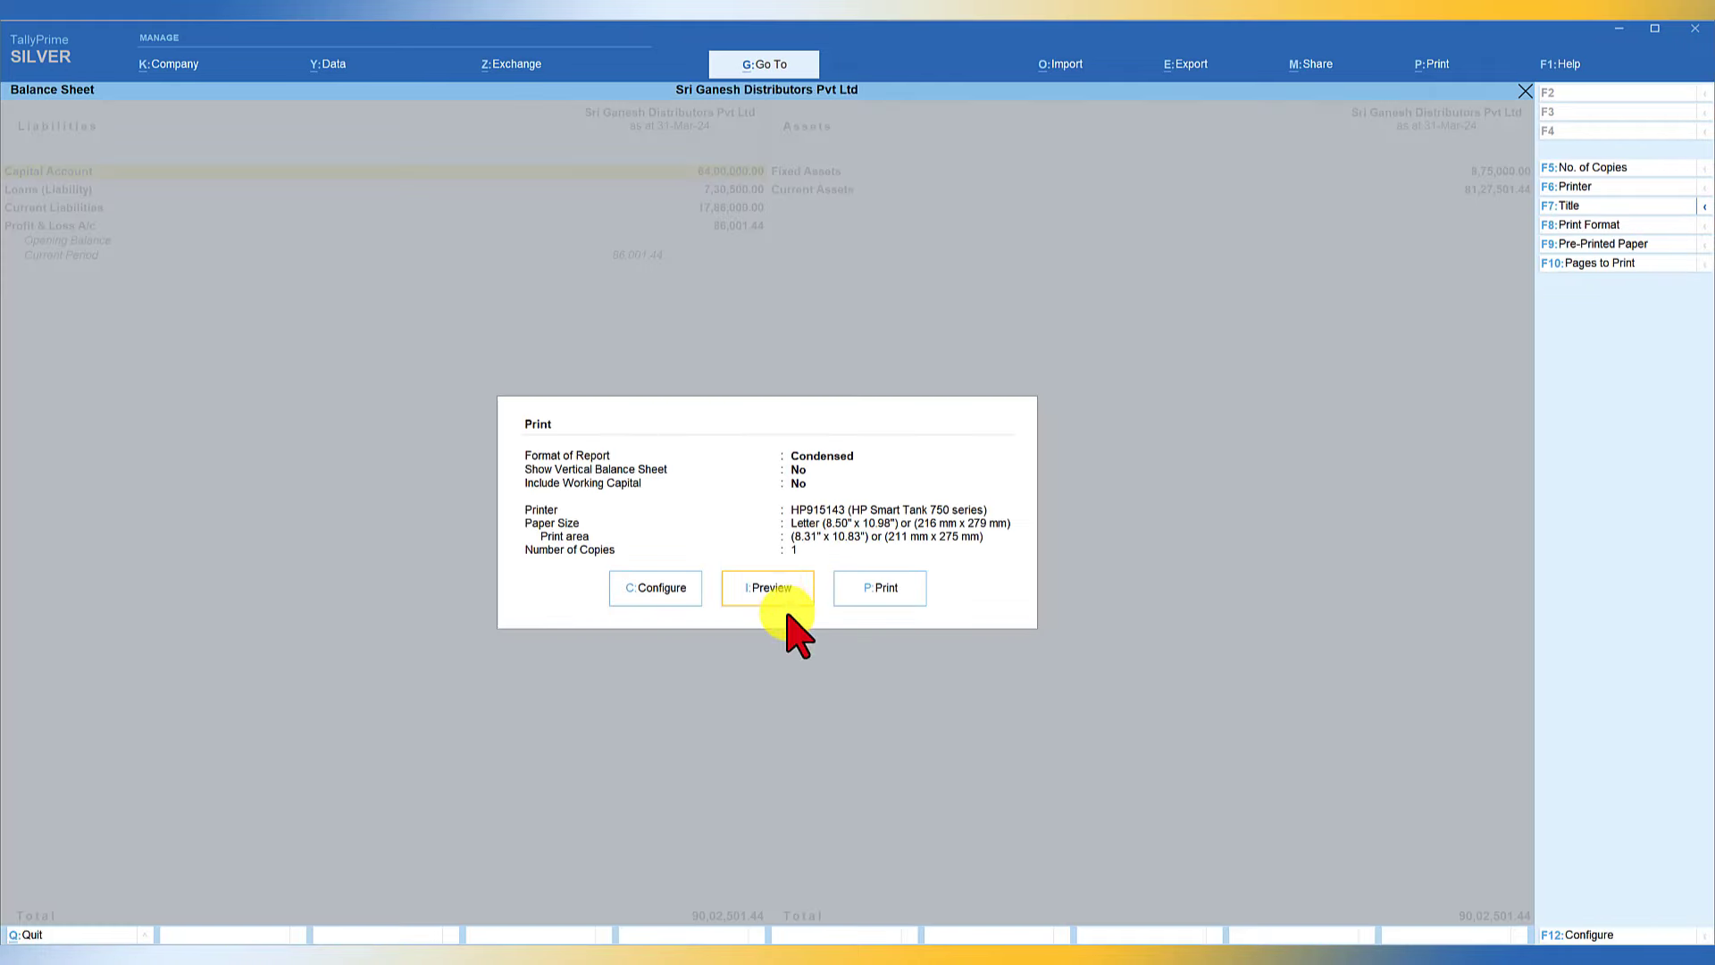
pyautogui.click(776, 592)
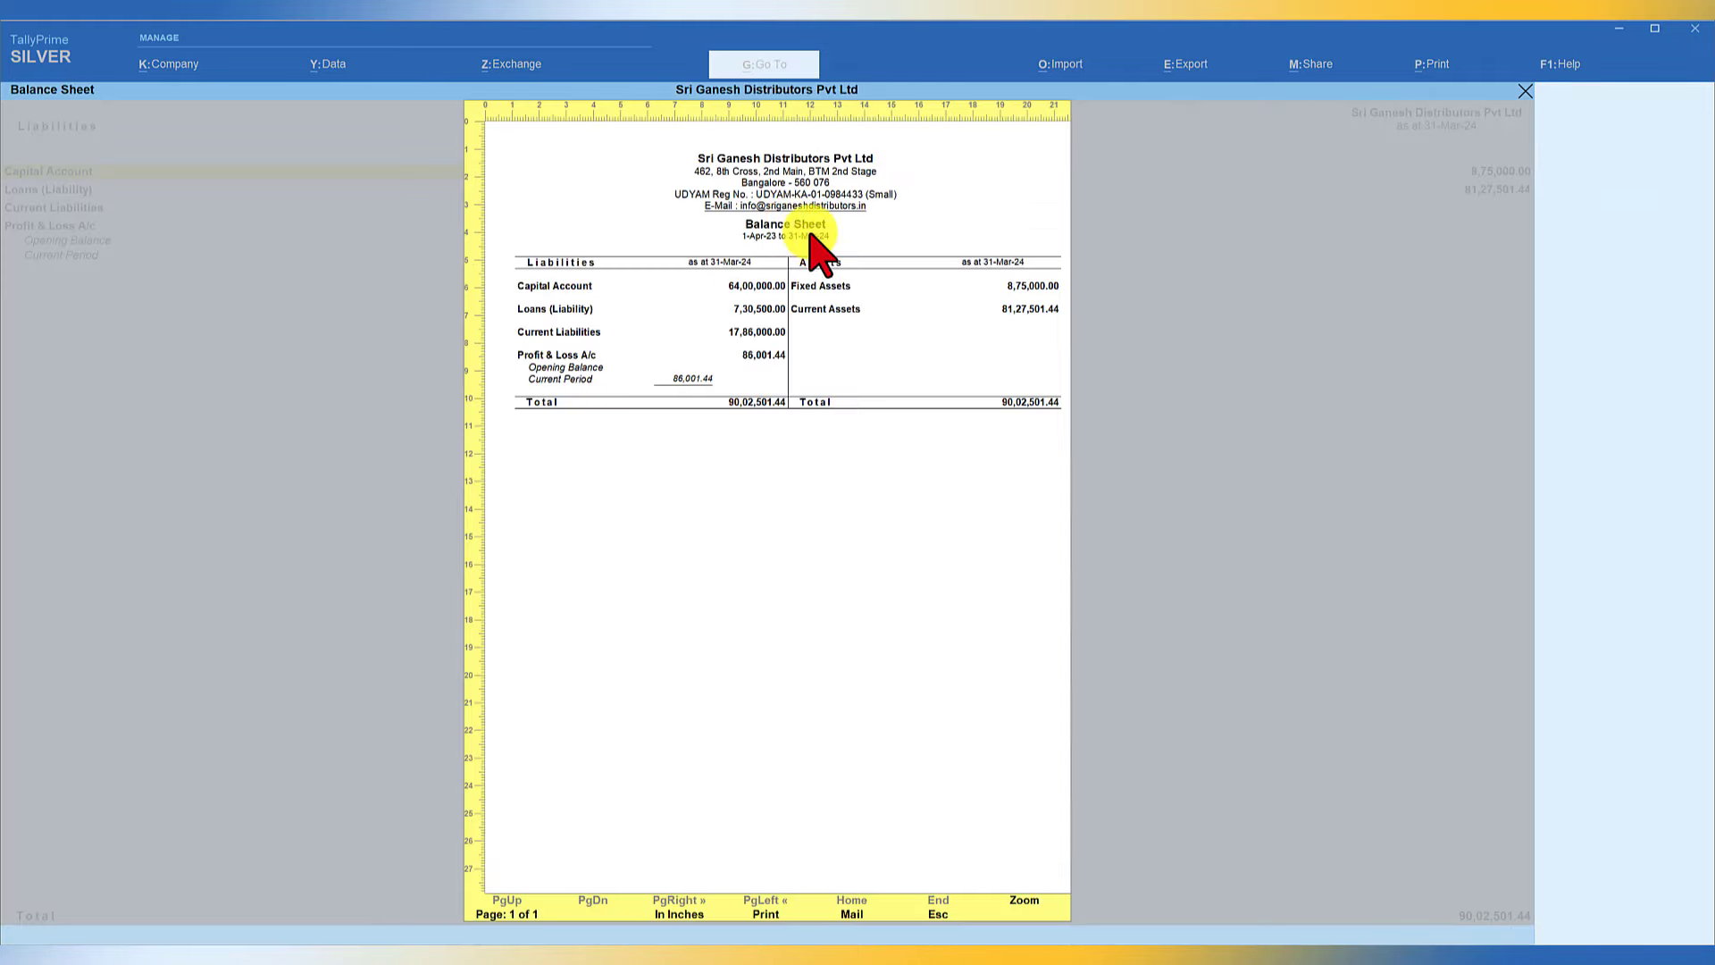
pyautogui.click(1037, 911)
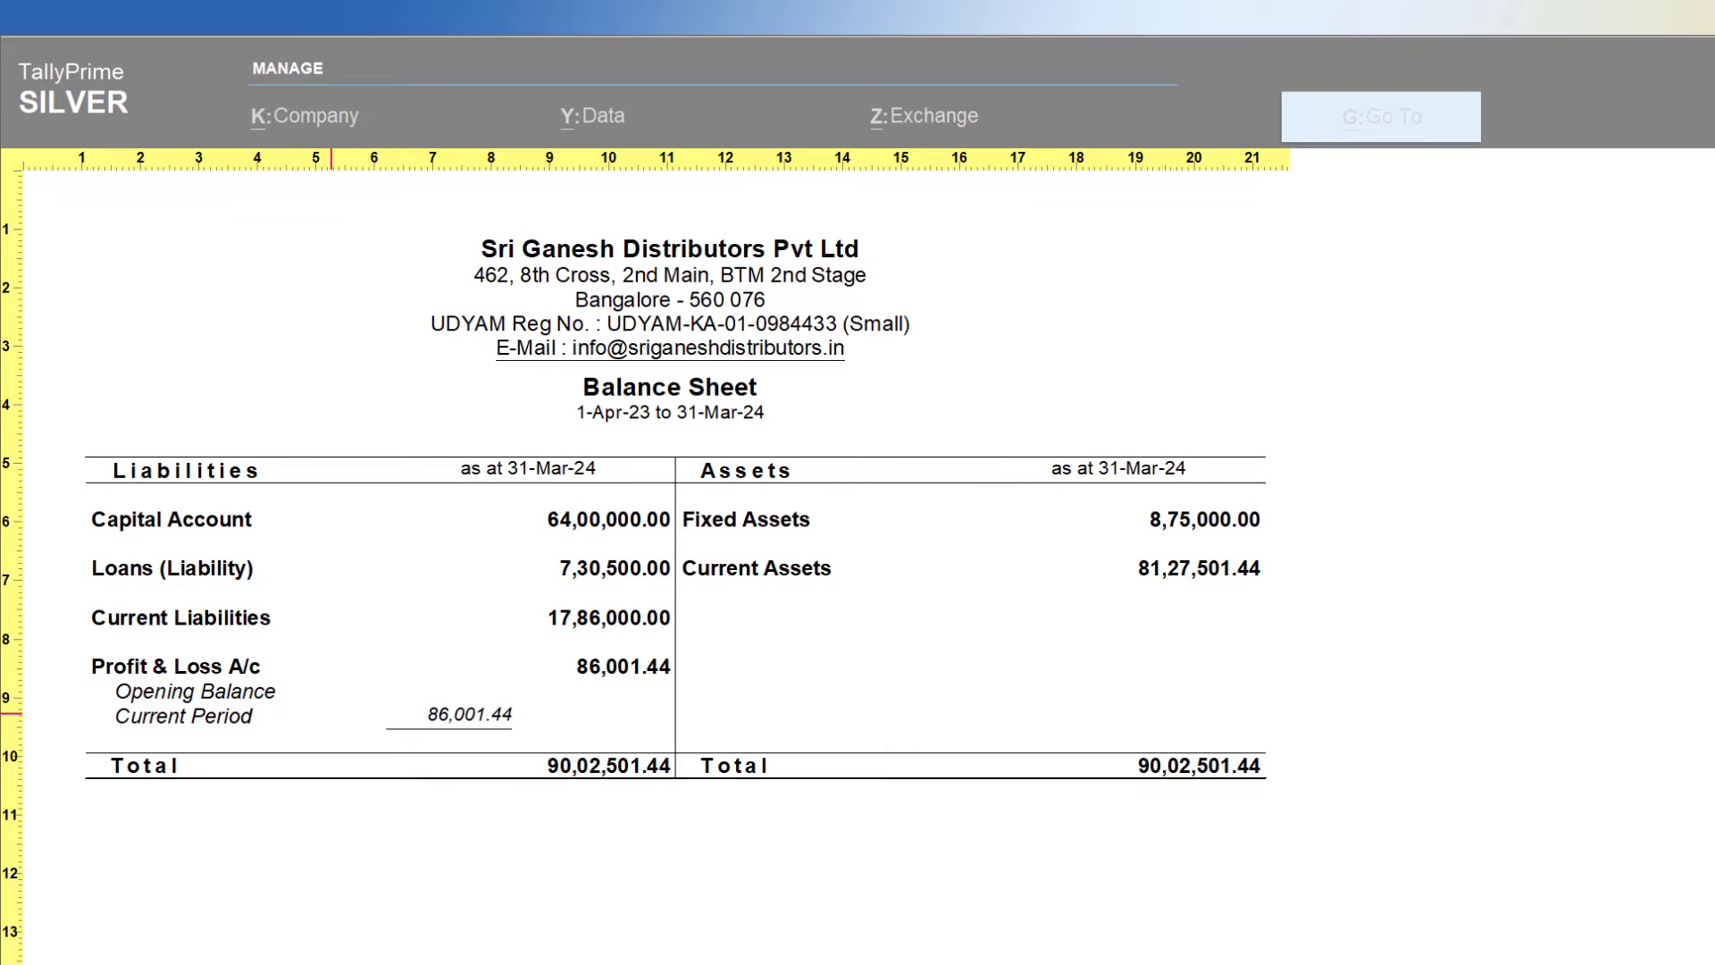
pyautogui.press('Escape')
pyautogui.press('Escape')
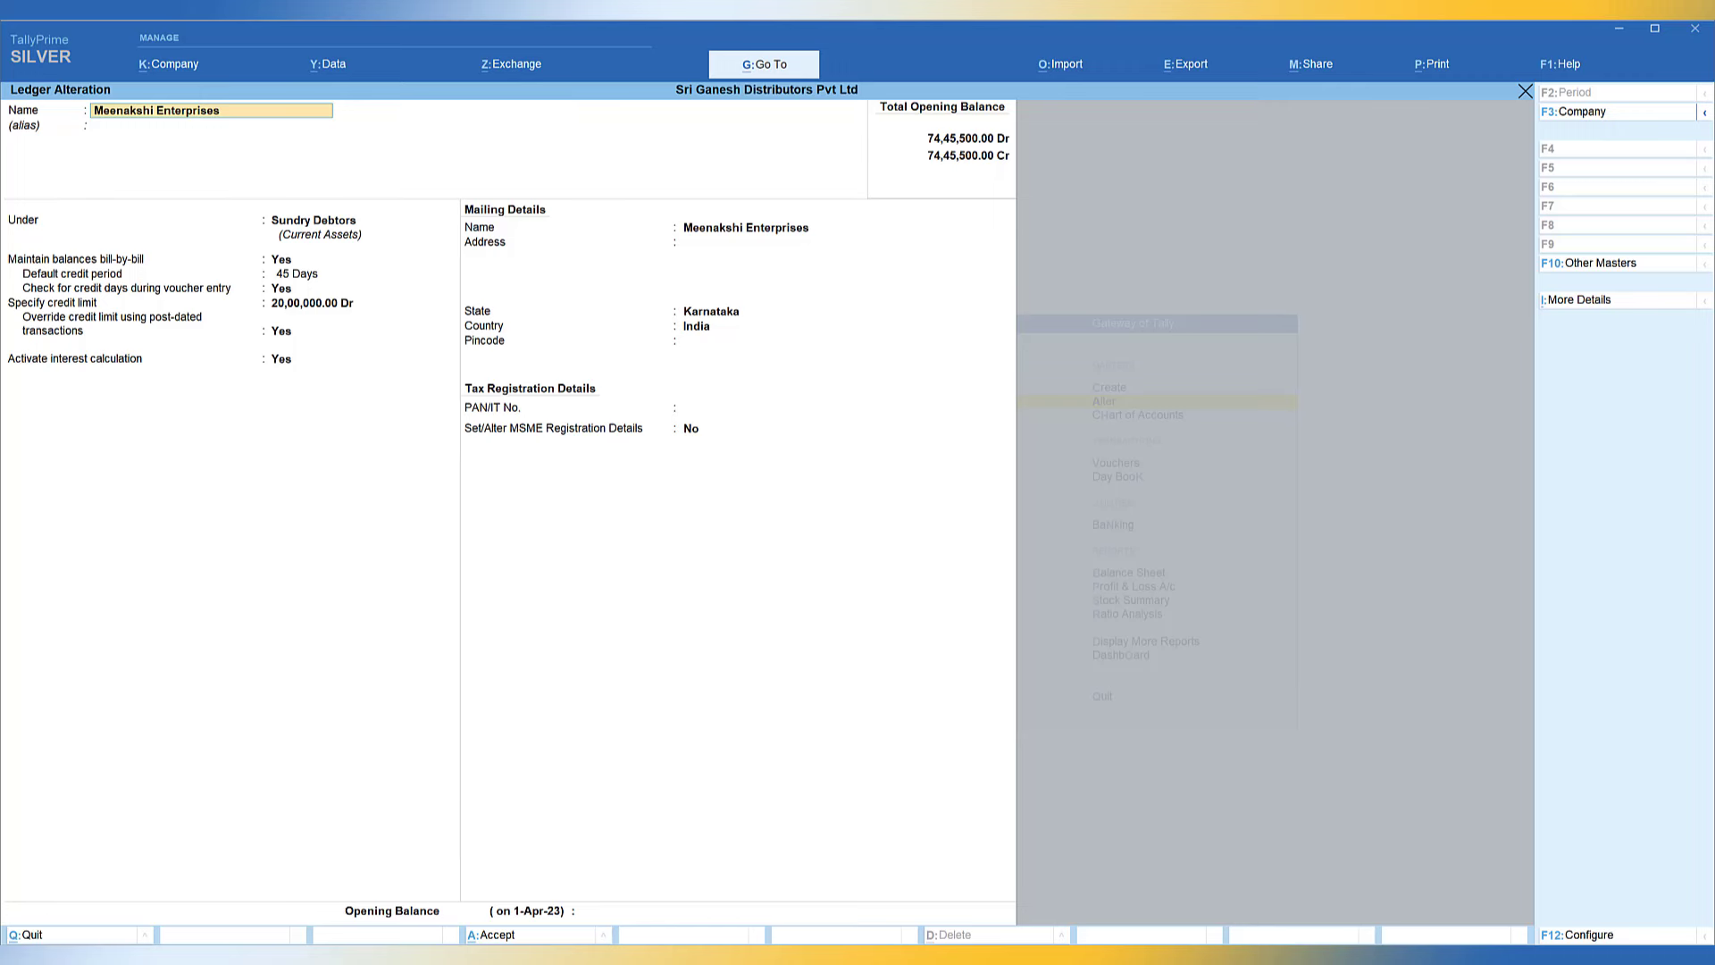
# Find and open the Bills Receivable report from the customer's ledger alteration screen
pyautogui.click(767, 68)
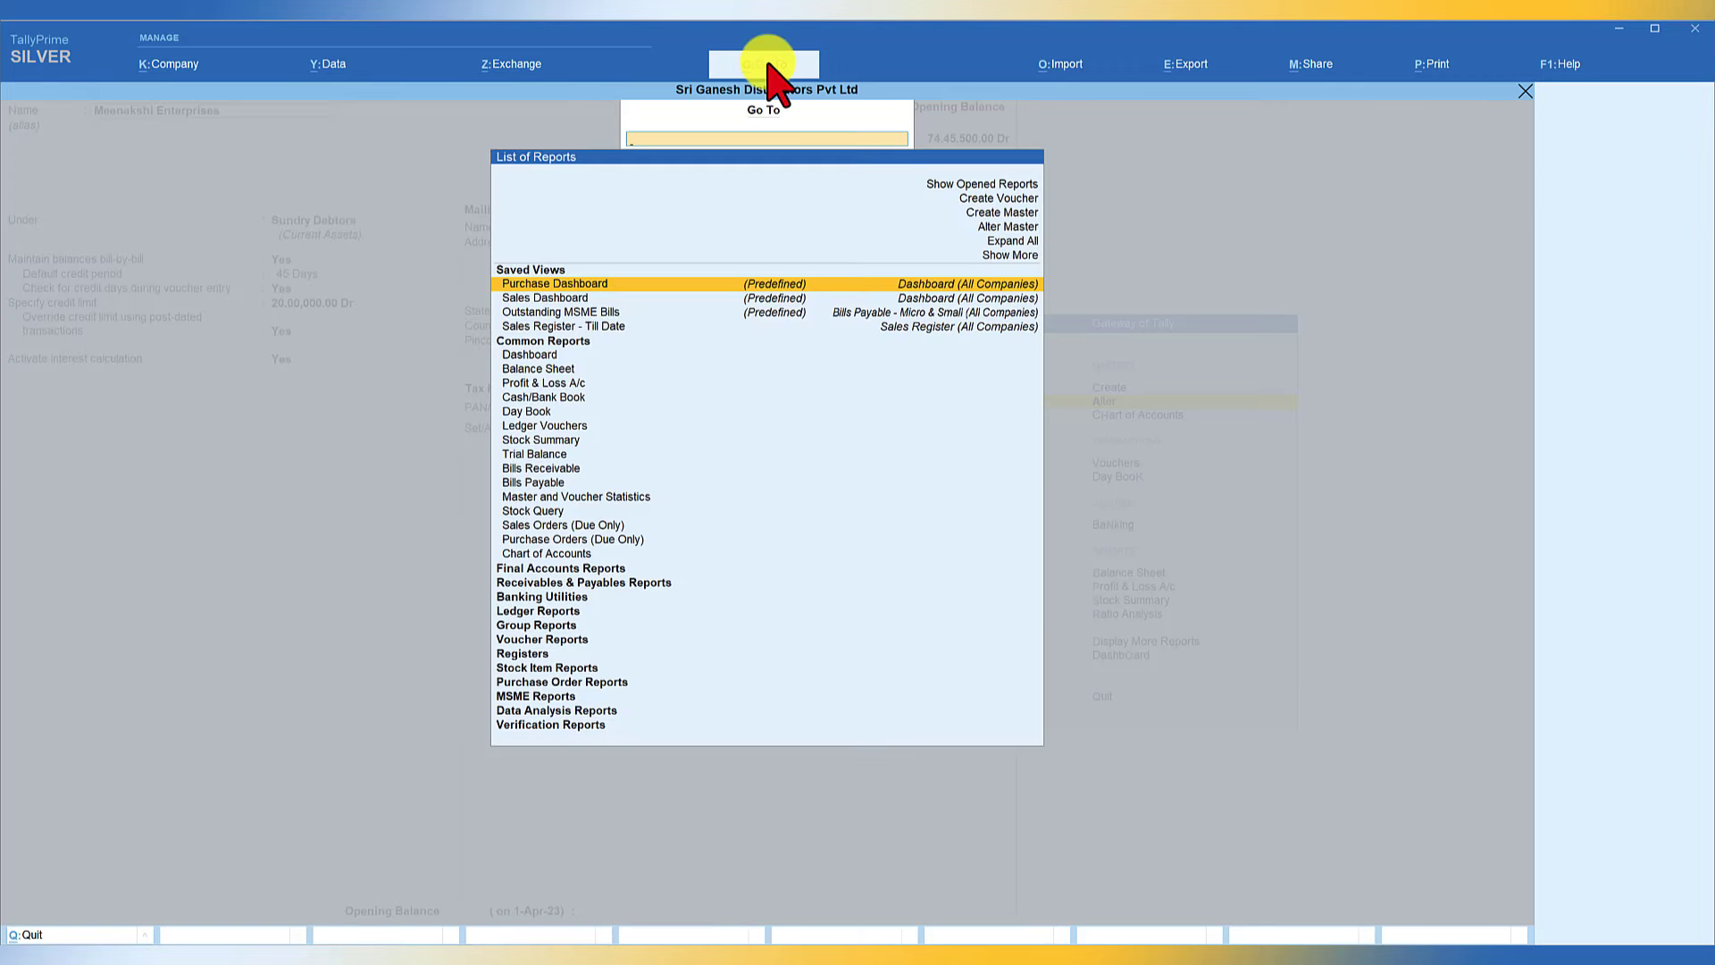
pyautogui.write('Recei')
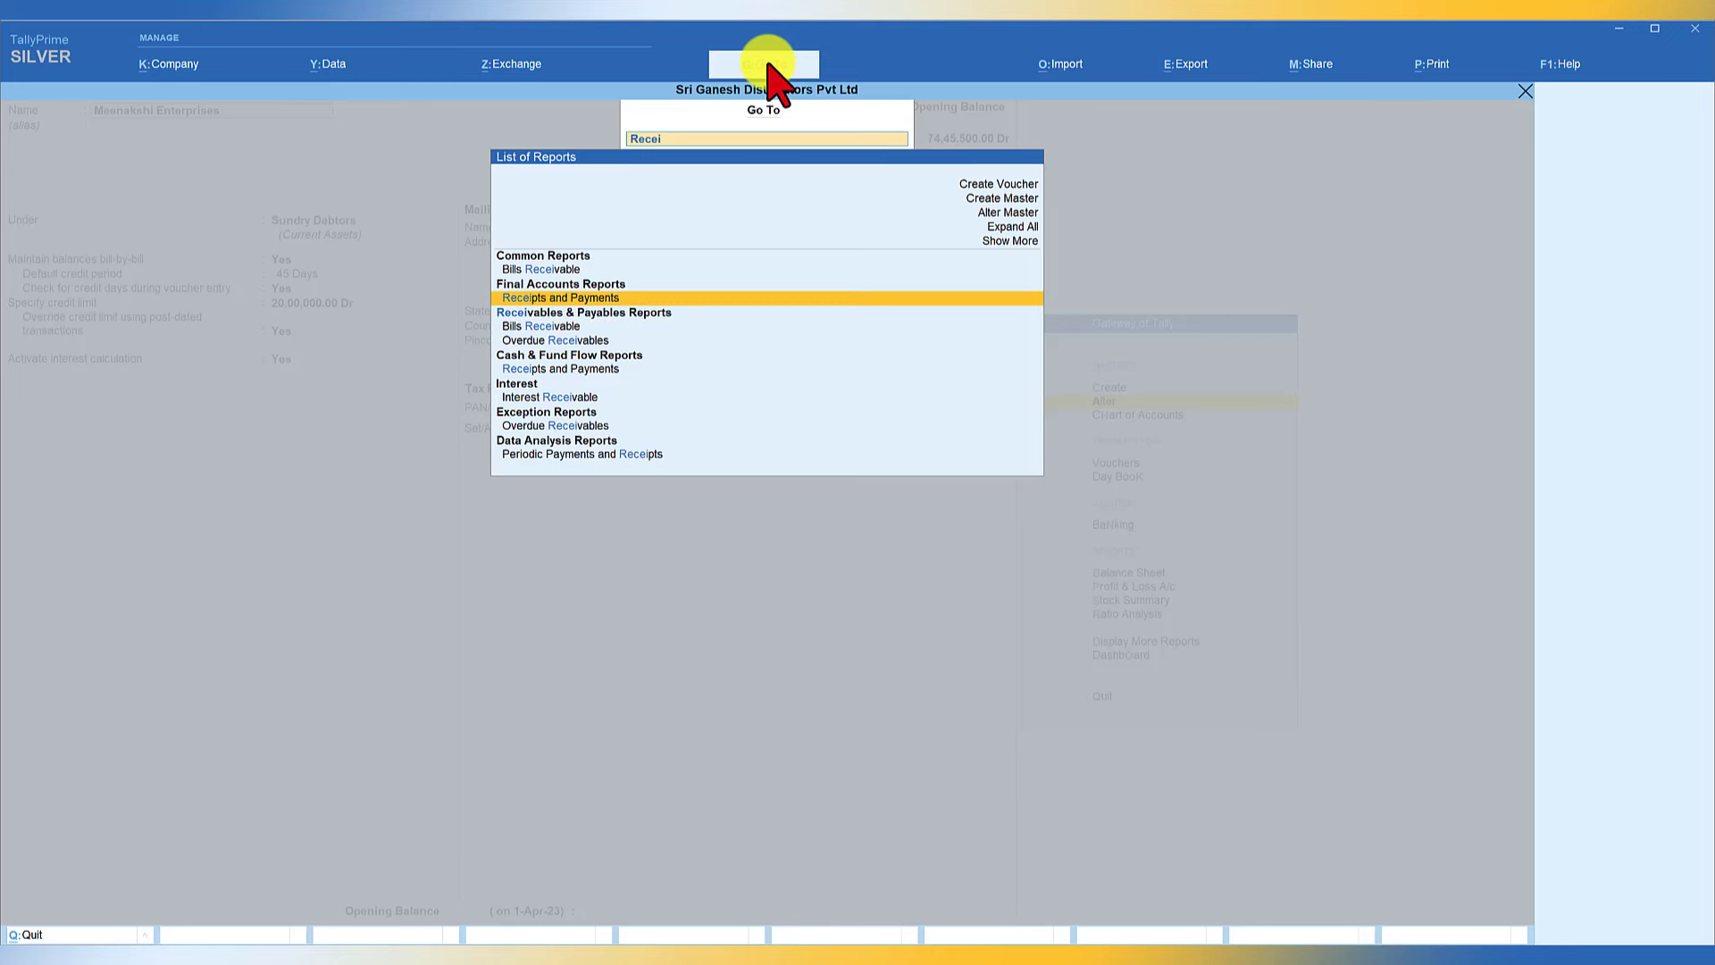
pyautogui.press('Return')
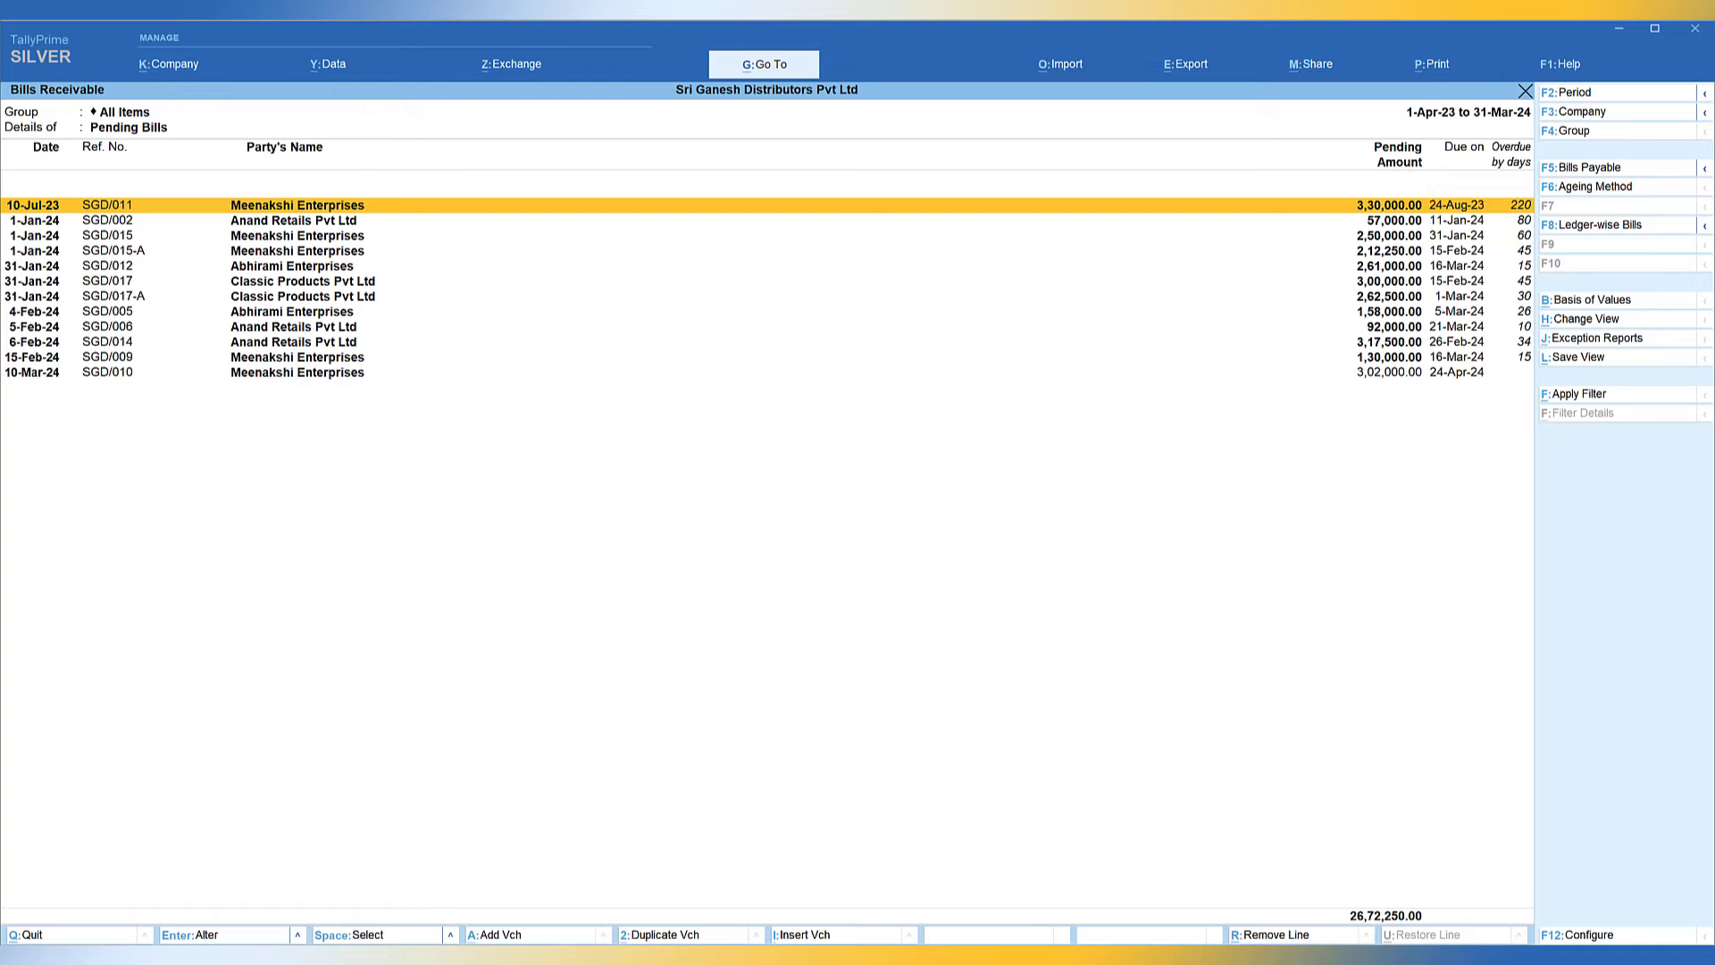
# Configure the Bills Receivable report with Show Opening Amount and Show no. of days till Due Date both set to Yes
pyautogui.press('F12')
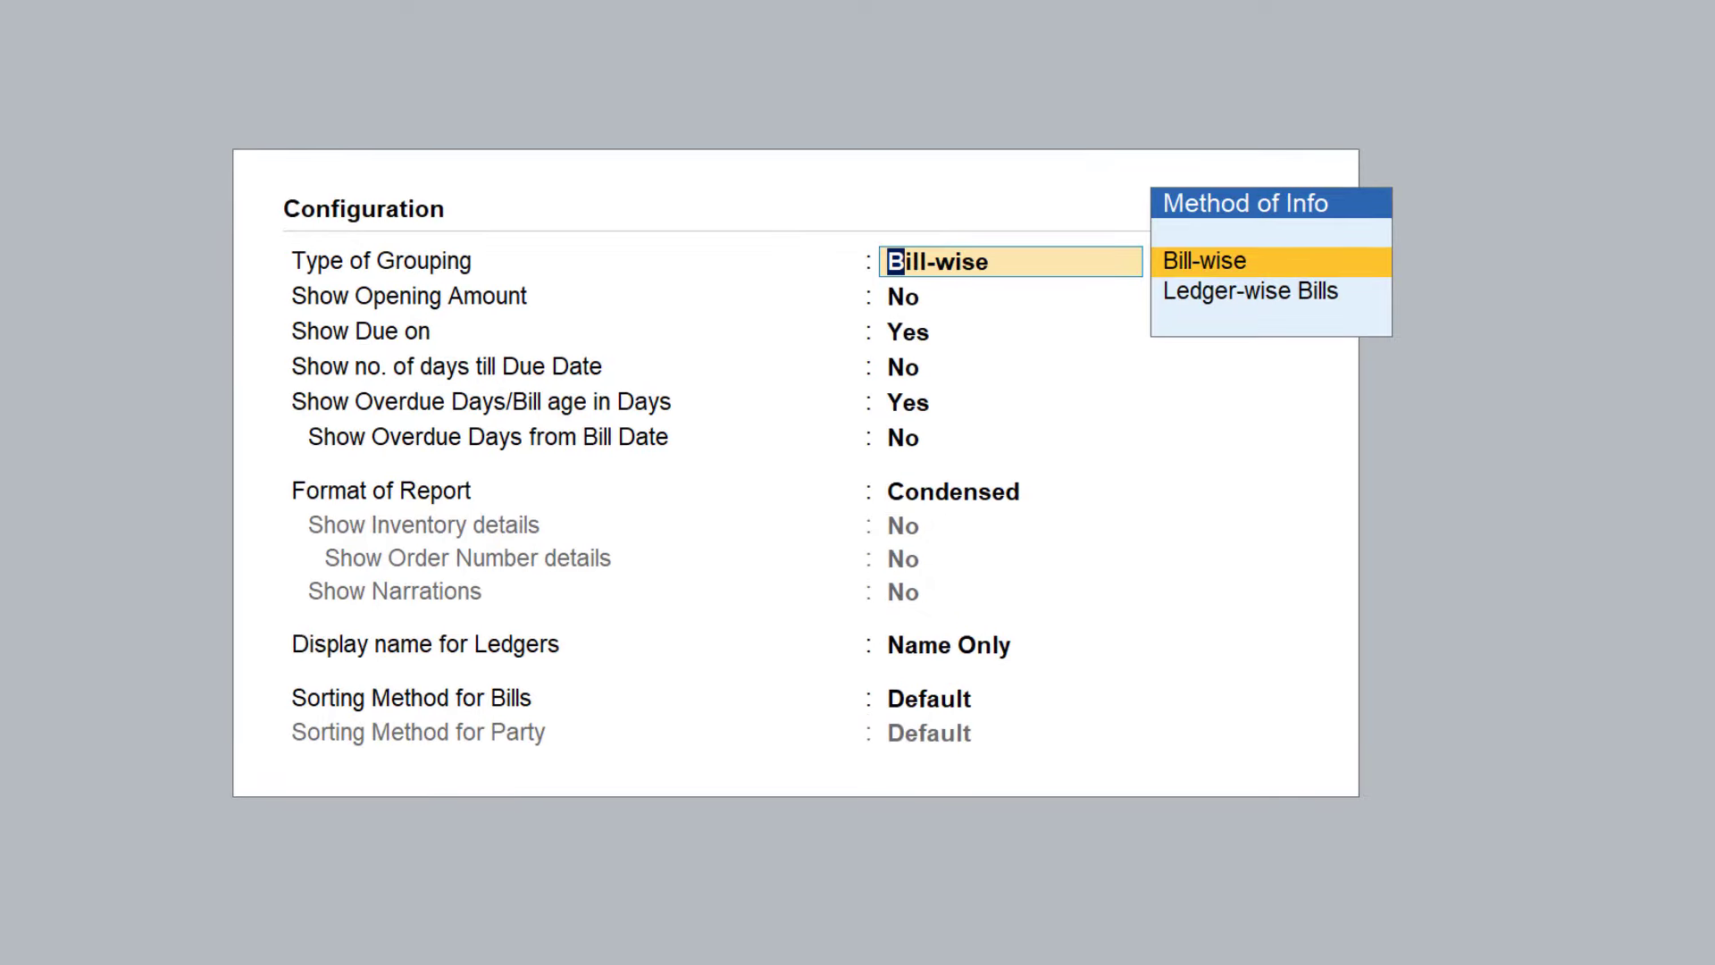
pyautogui.press('Return')
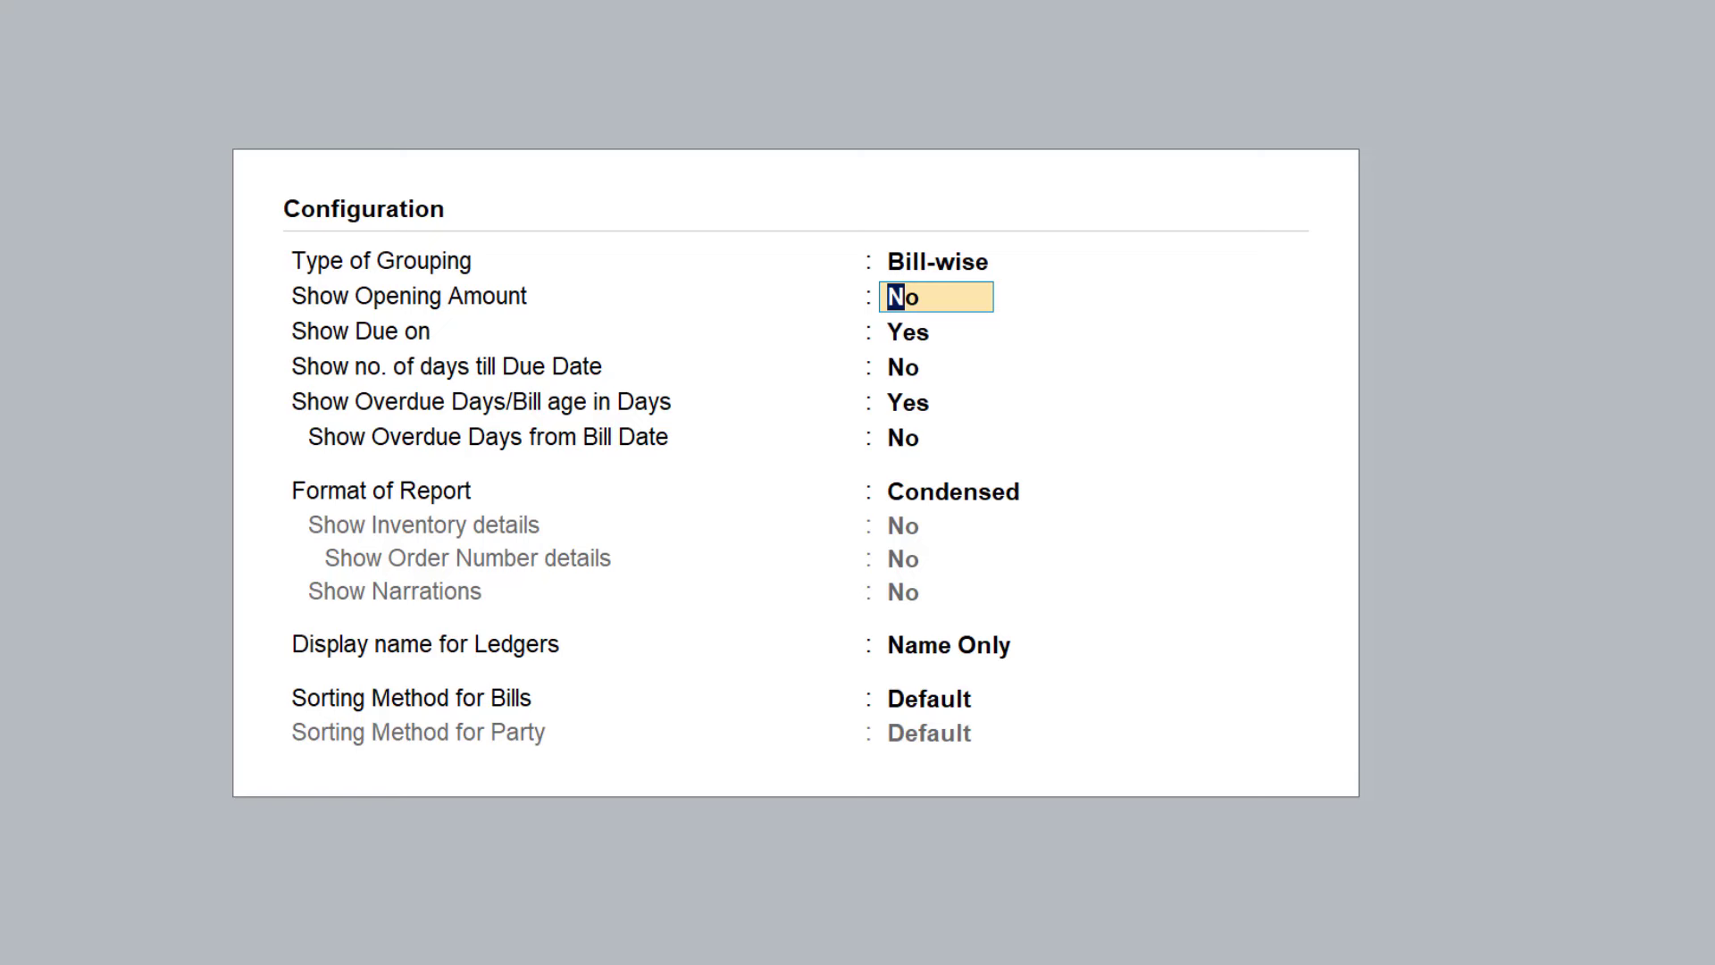
pyautogui.write('y')
pyautogui.press('Return')
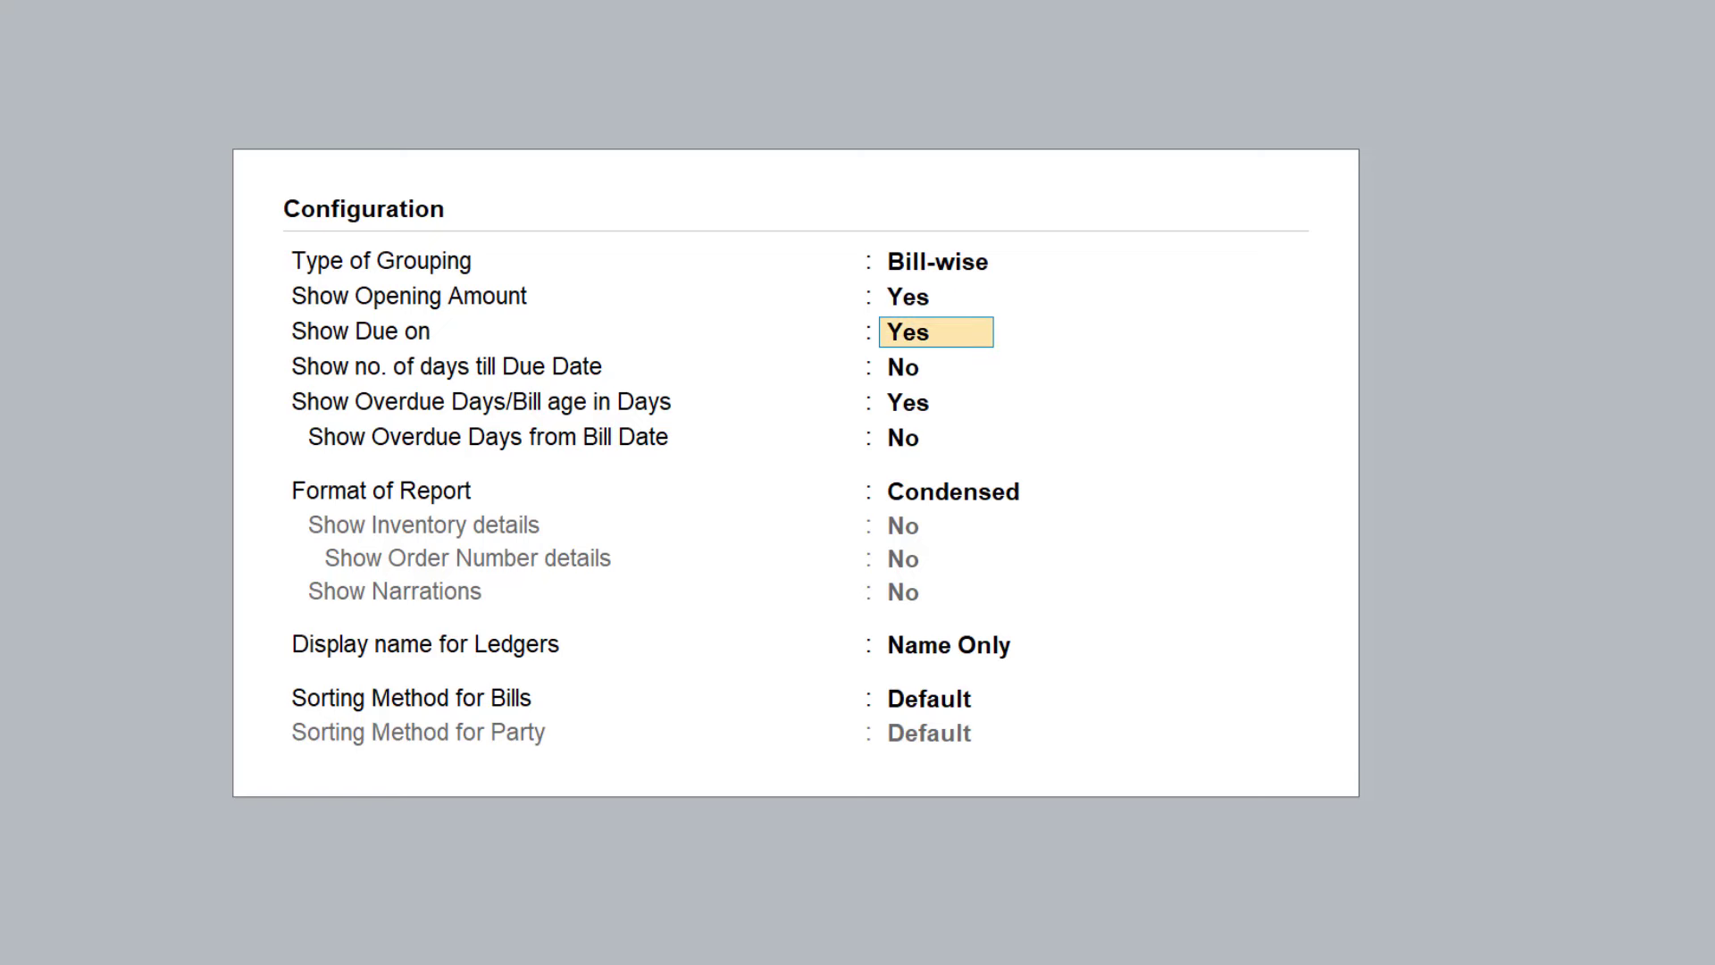
pyautogui.press('Return')
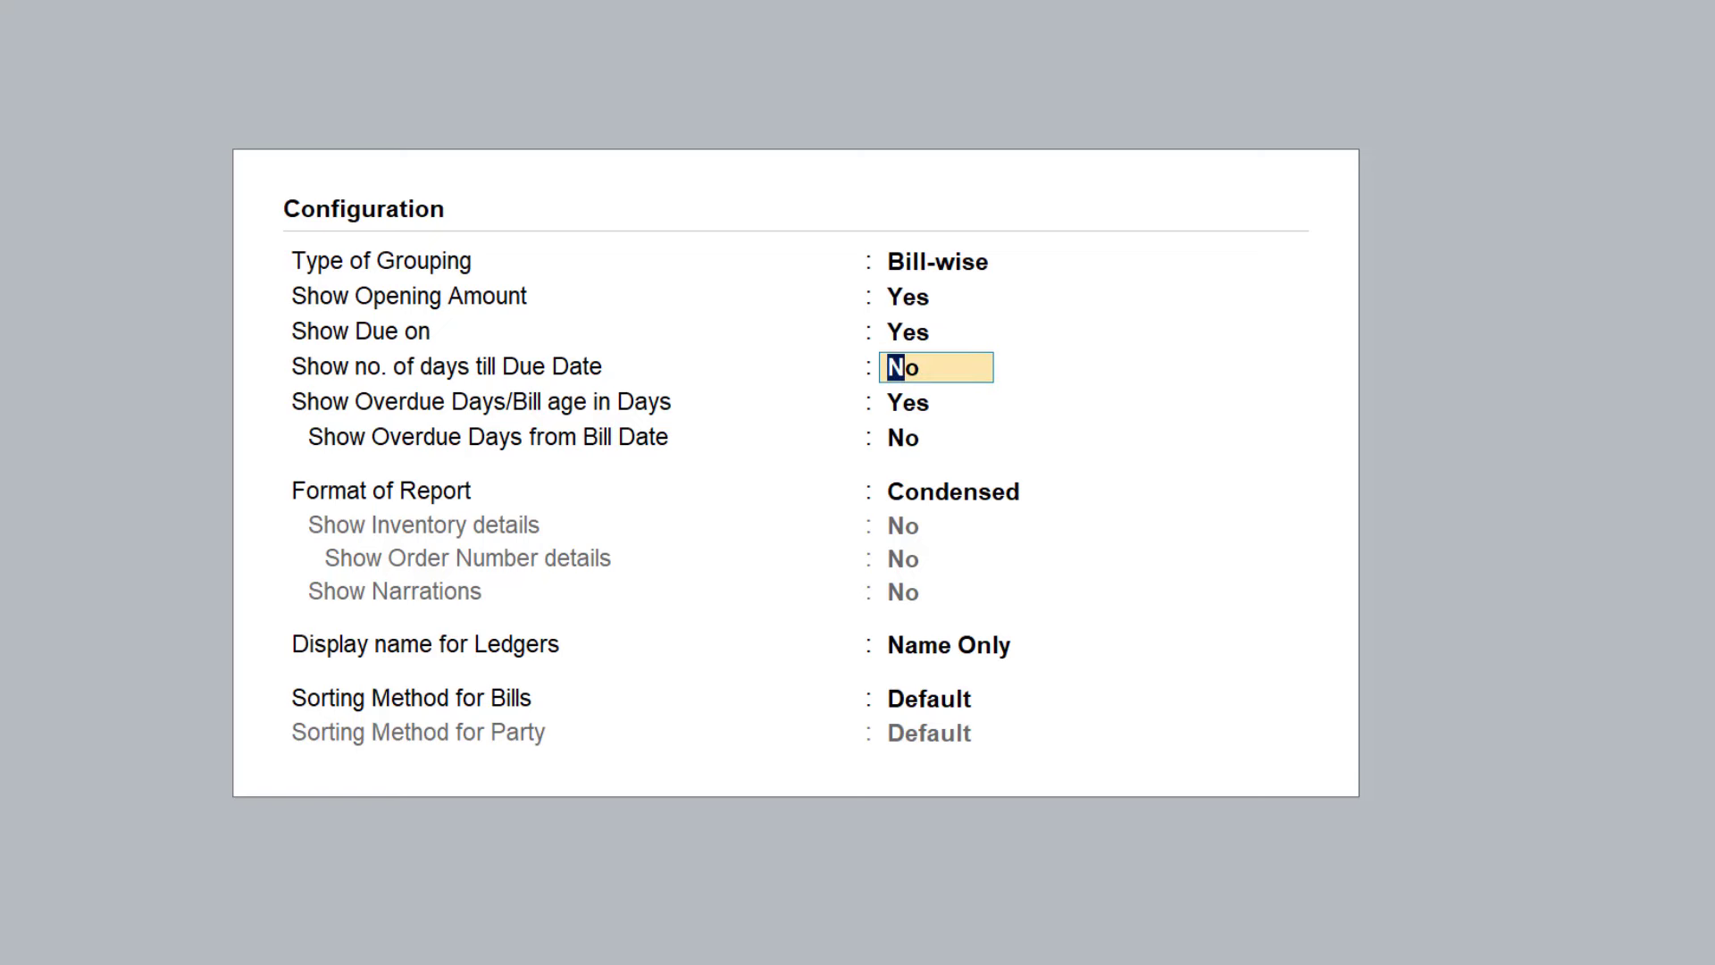
pyautogui.write('y')
pyautogui.press('Return')
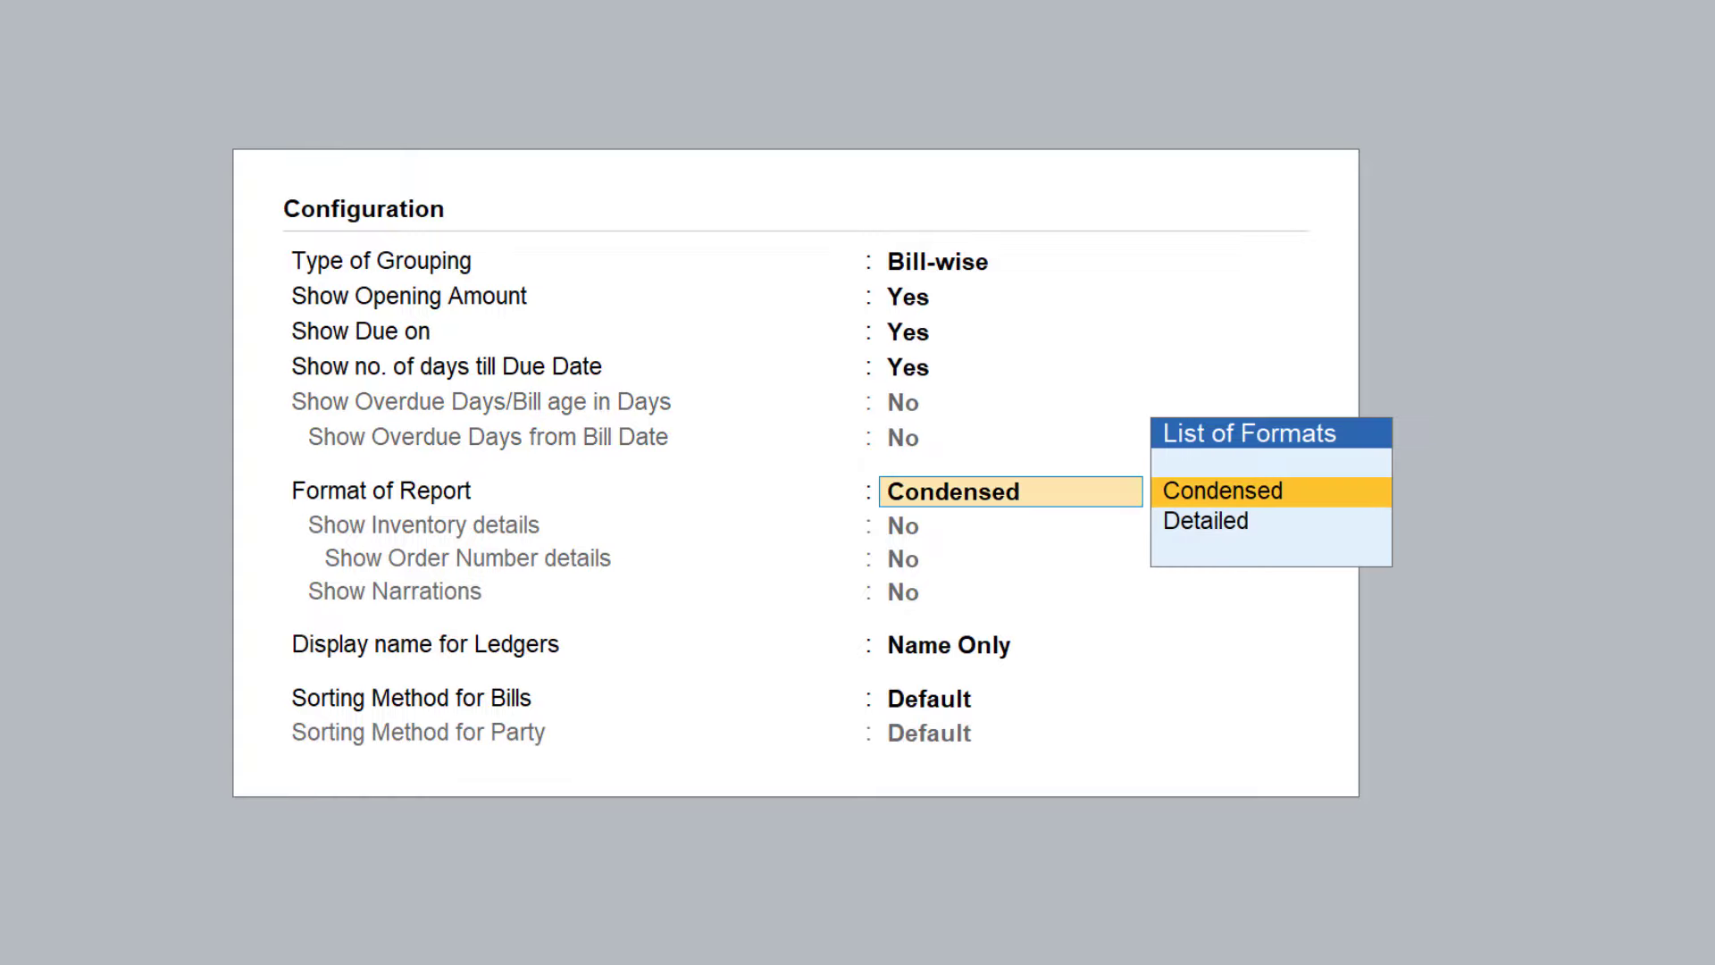
pyautogui.hotkey('ctrl', 'a')
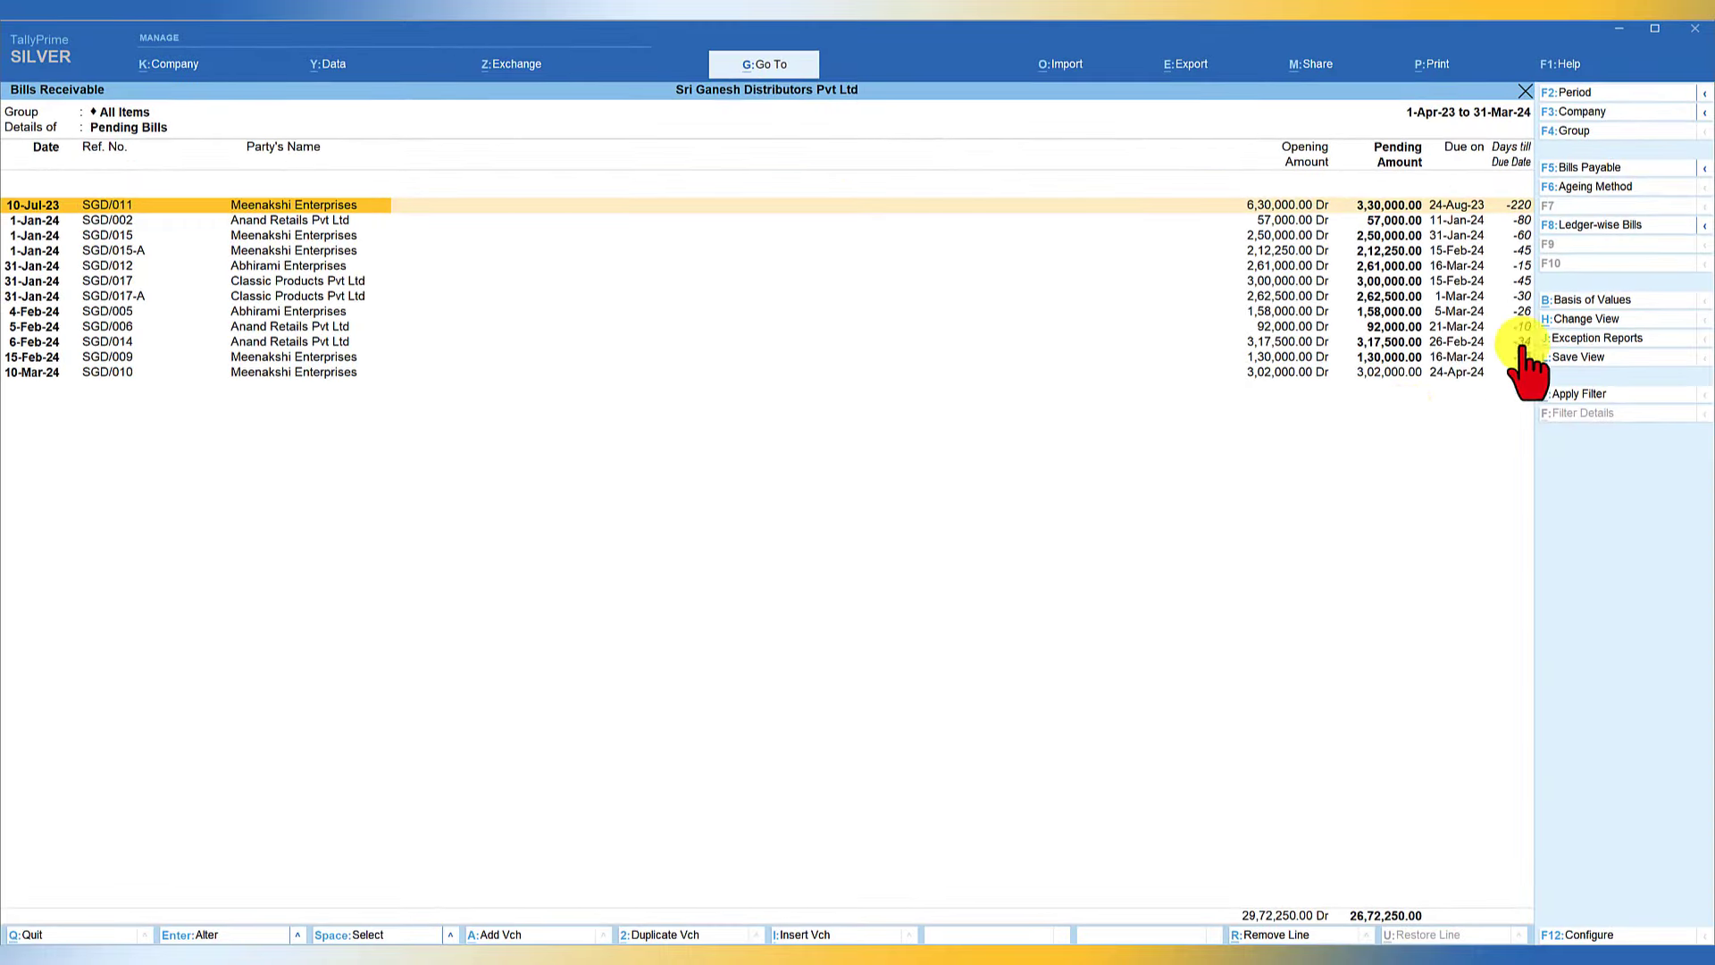
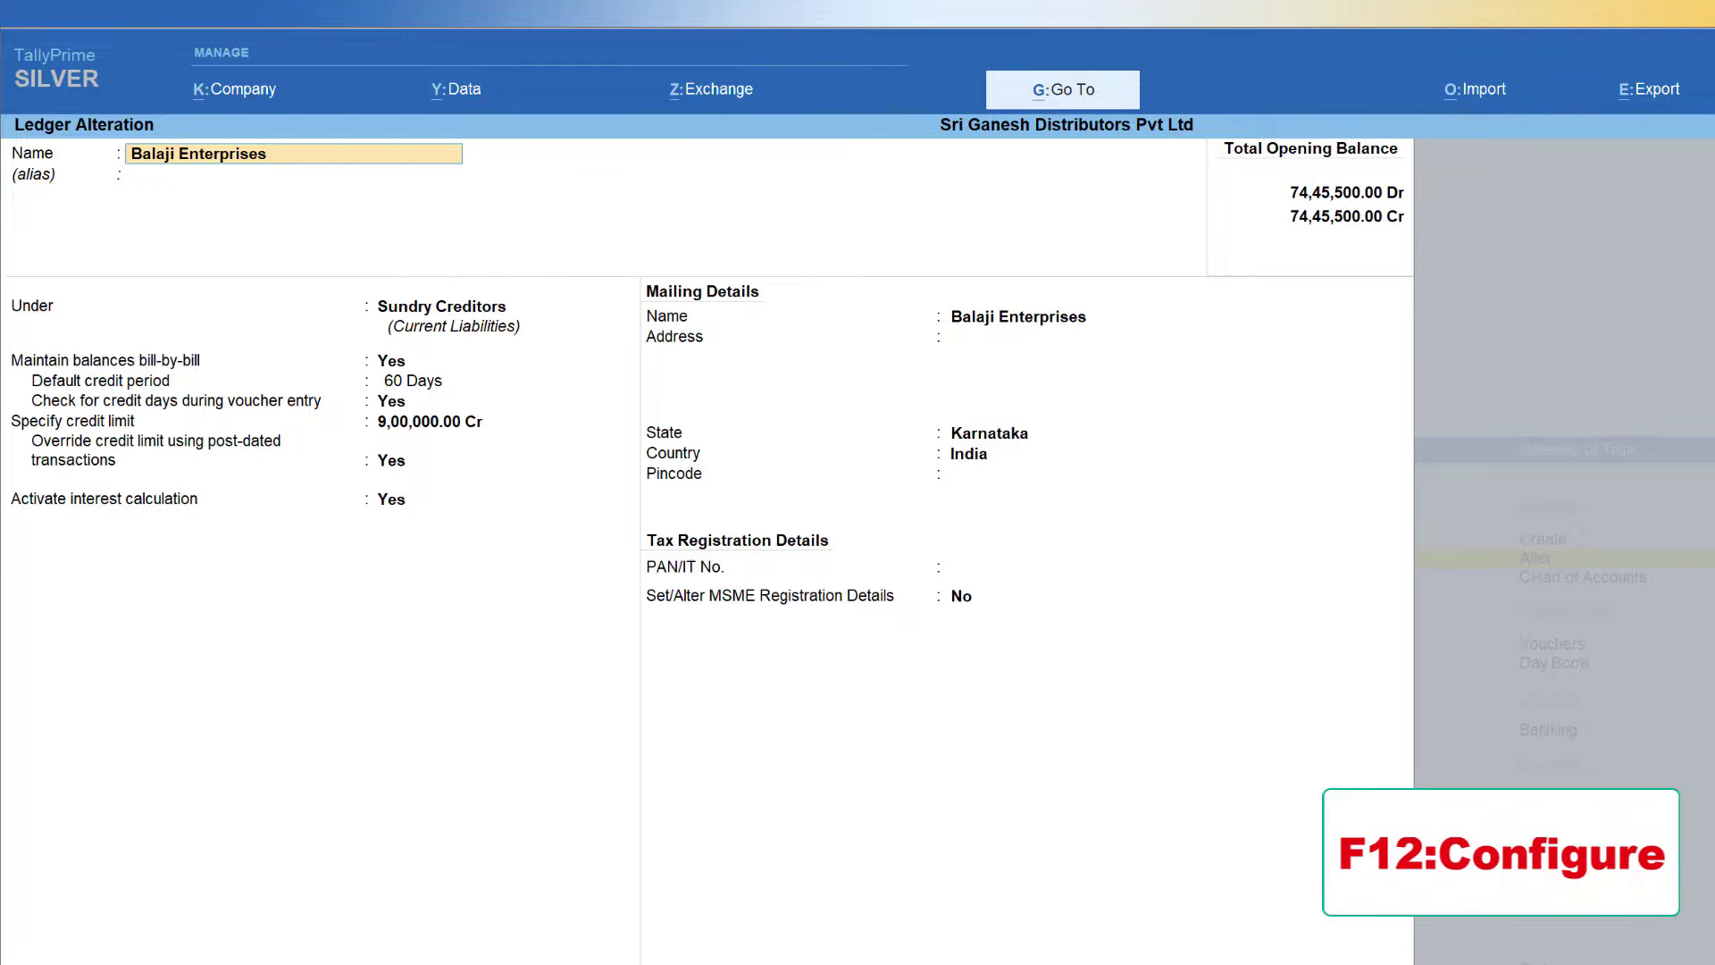
# In the ledger configuration for Balaji Enterprises, ensure Provide MSME Registration Details is set to Yes and accept the settings
pyautogui.press('F12')
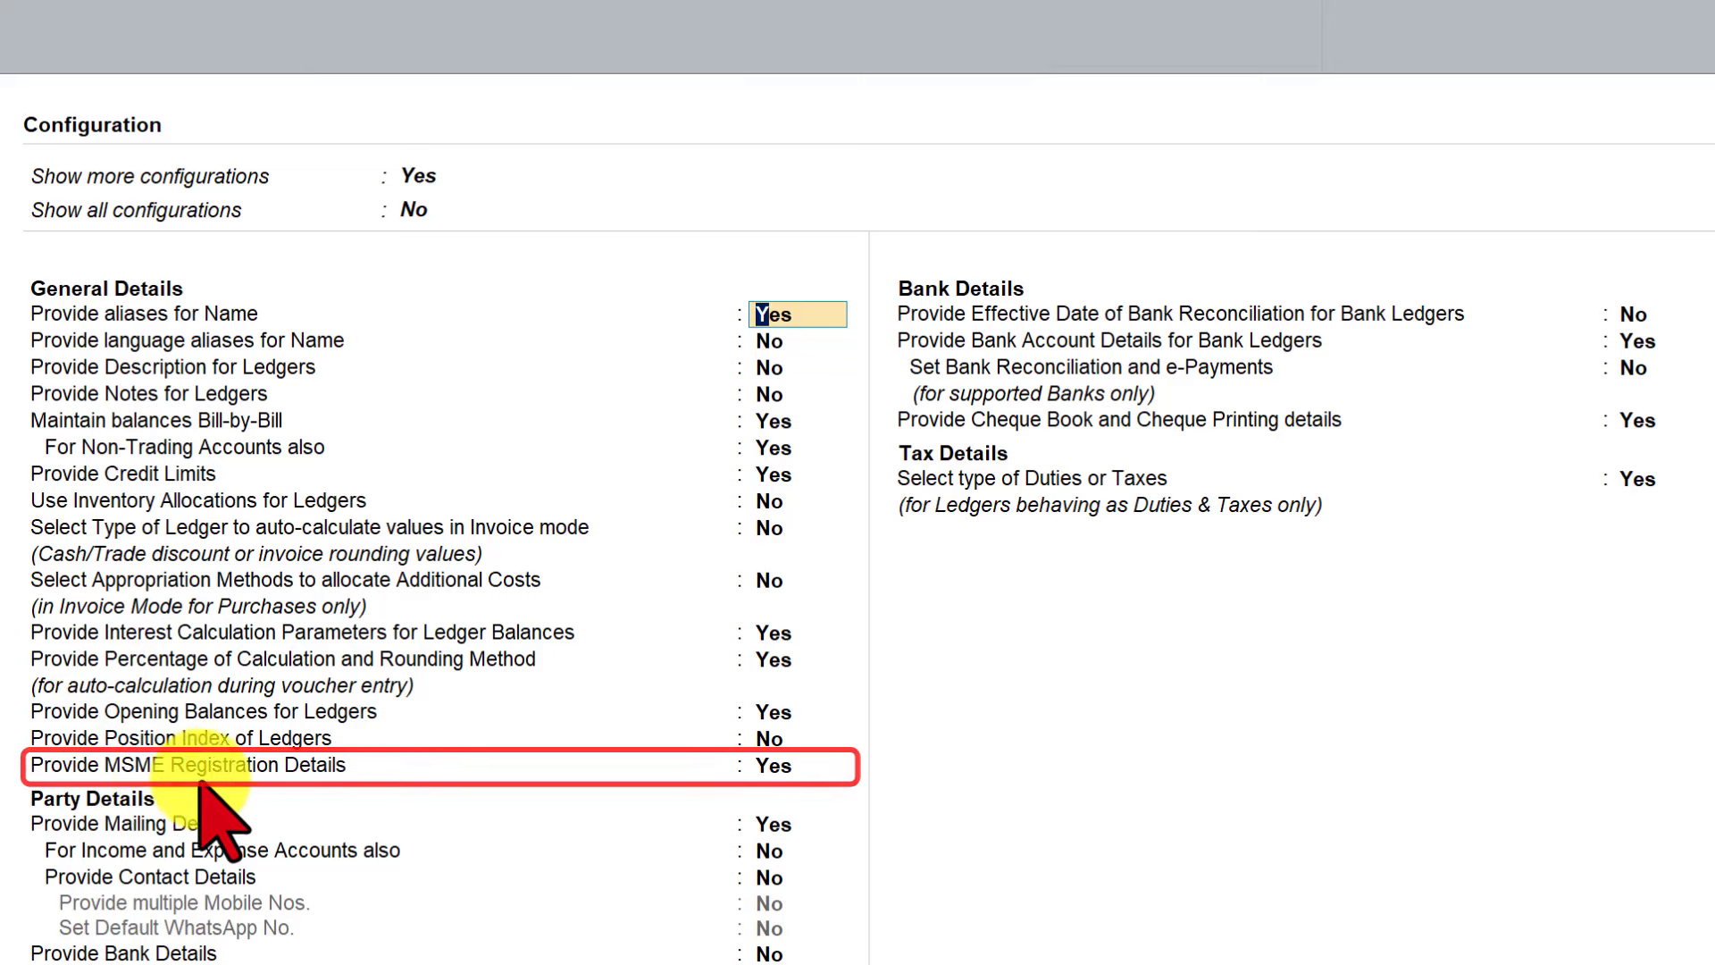
pyautogui.click(775, 768)
pyautogui.hotkey('ctrl', 'a')
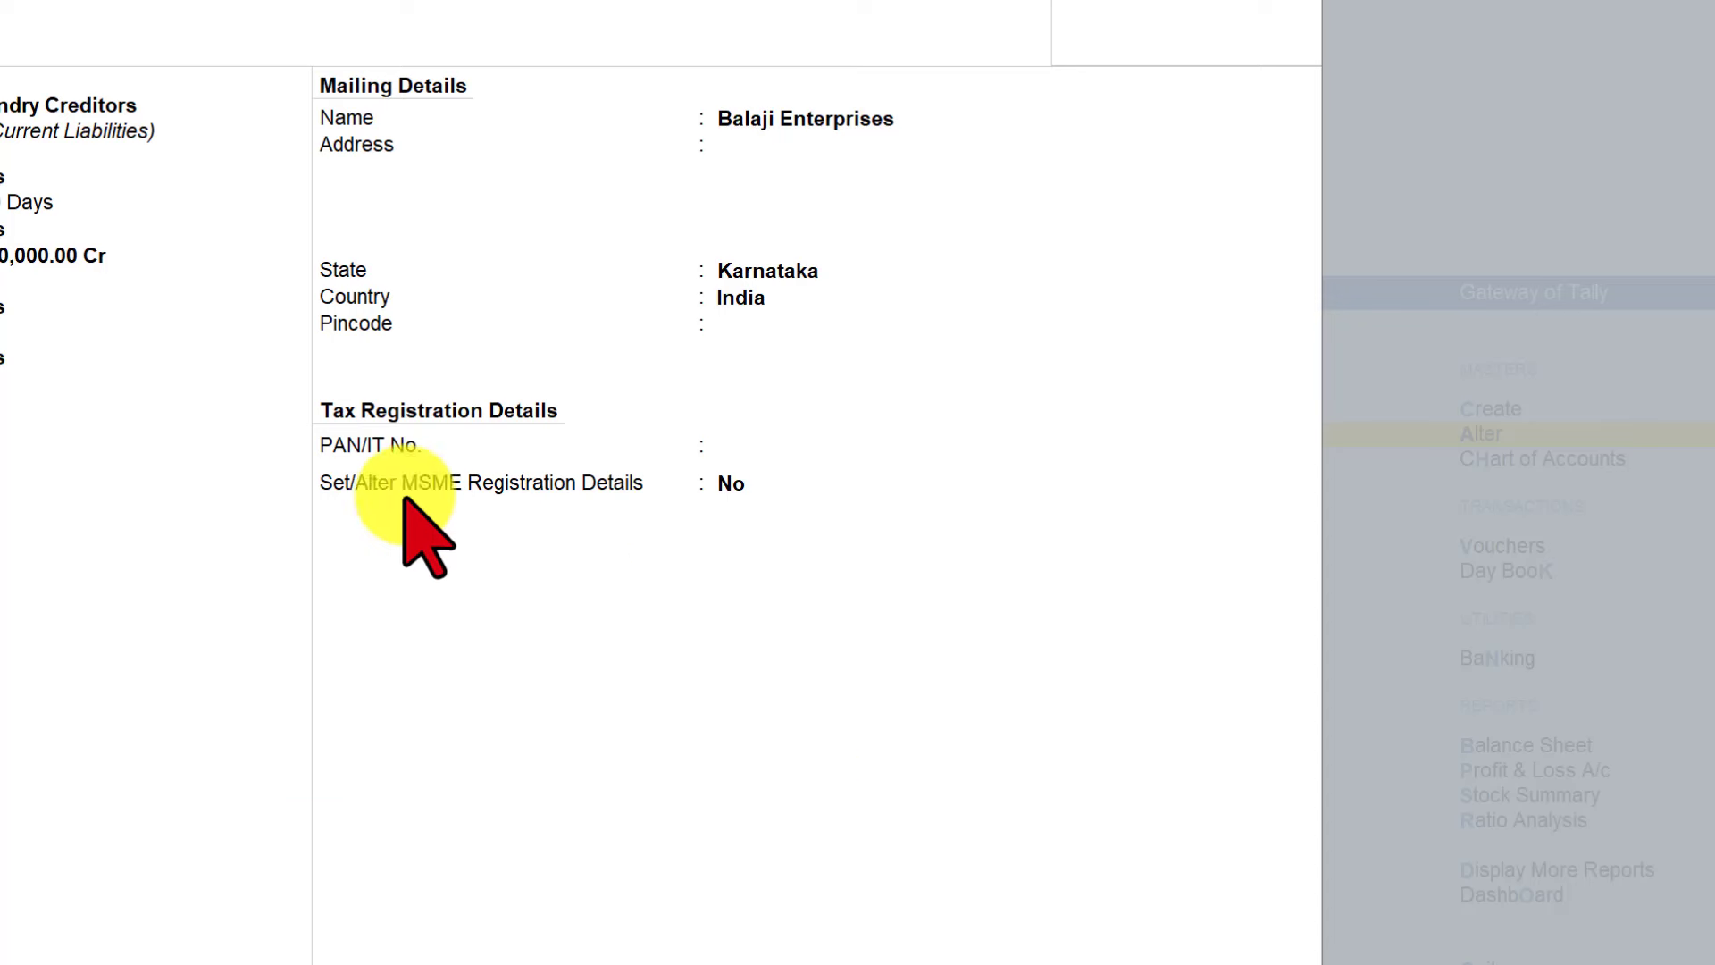
# Enable Set/Alter MSME Registration Details for Balaji Enterprises, record it as Micro with its UDYAM registration number, and save the ledger
pyautogui.click(733, 484)
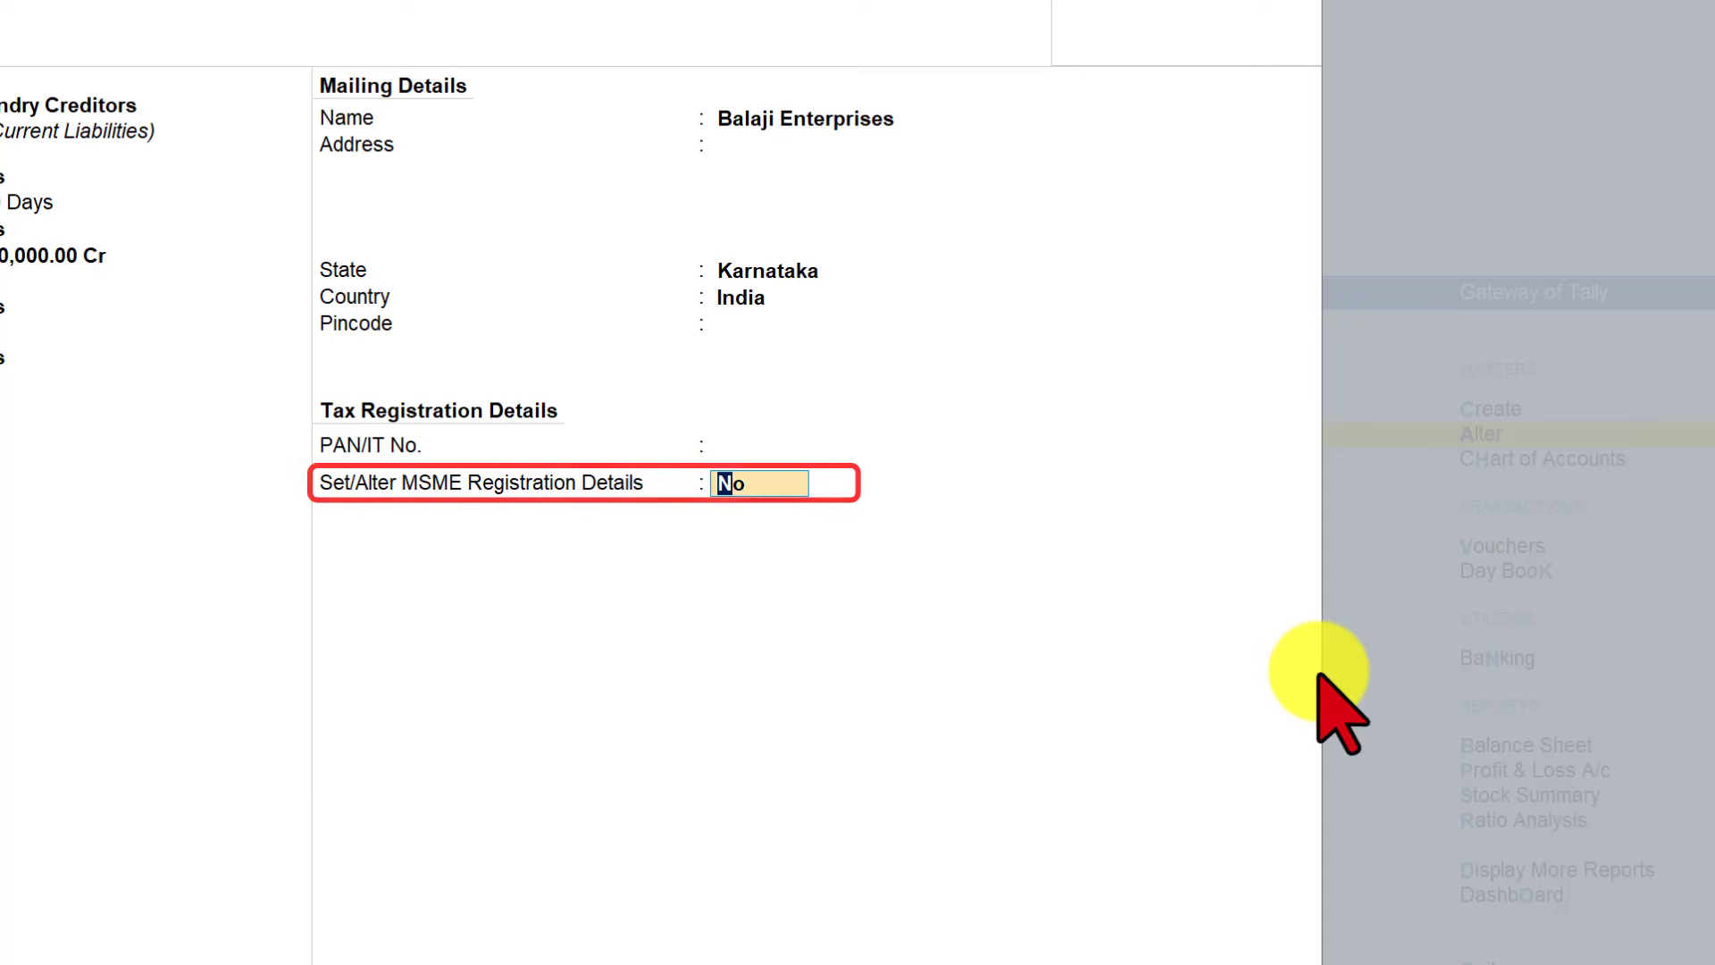
pyautogui.write('y')
pyautogui.press('Return')
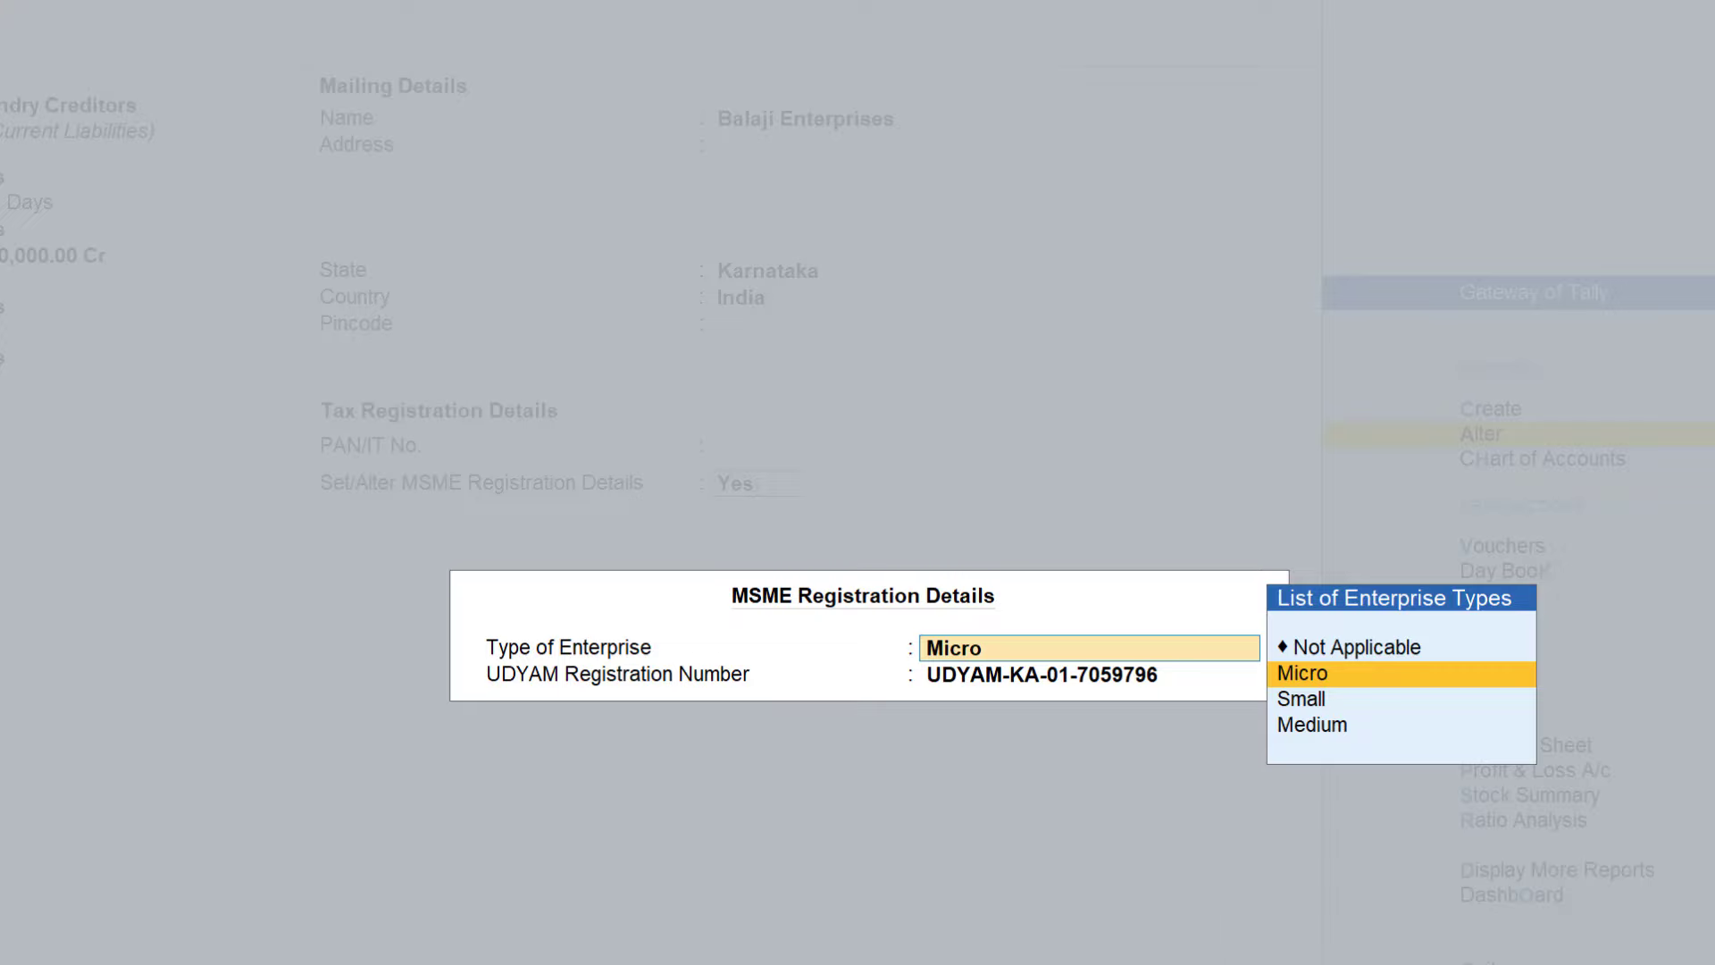
pyautogui.hotkey('ctrl', 'a')
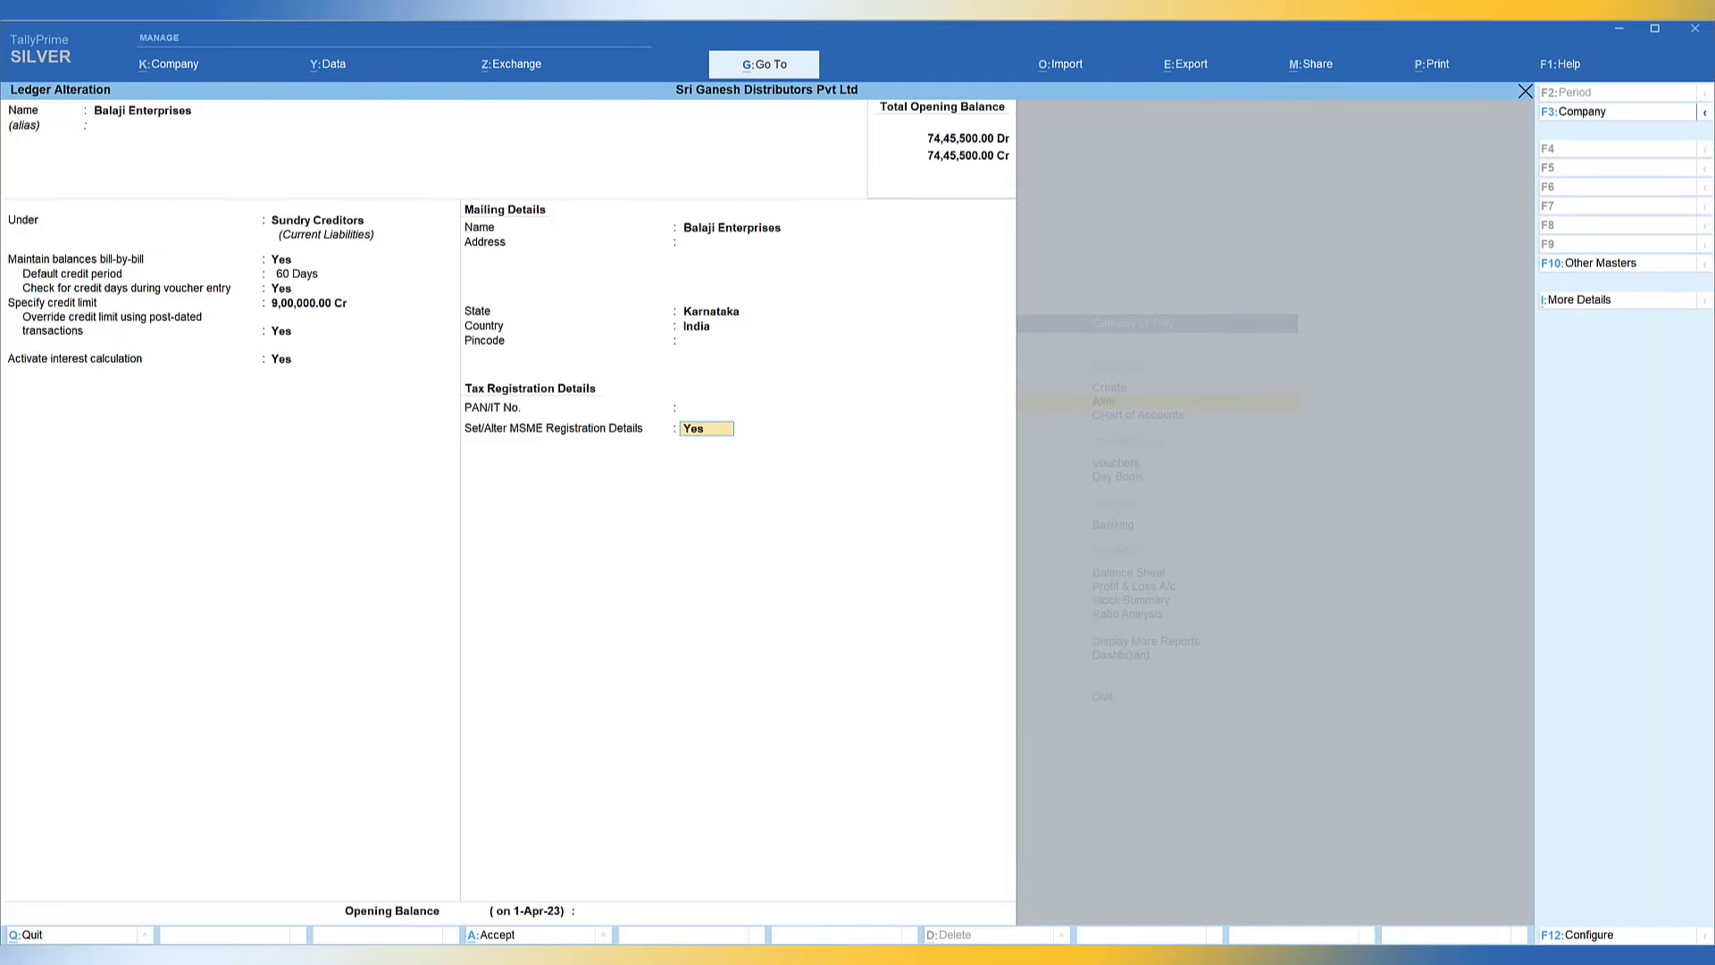
pyautogui.hotkey('ctrl', 'a')
# Open the Krishna Agencies ledger for alteration from the list of ledgers
pyautogui.press('Down')
pyautogui.press('Down')
pyautogui.press('Down')
pyautogui.press('Down')
pyautogui.press('Down')
pyautogui.press('Down')
pyautogui.press('Down')
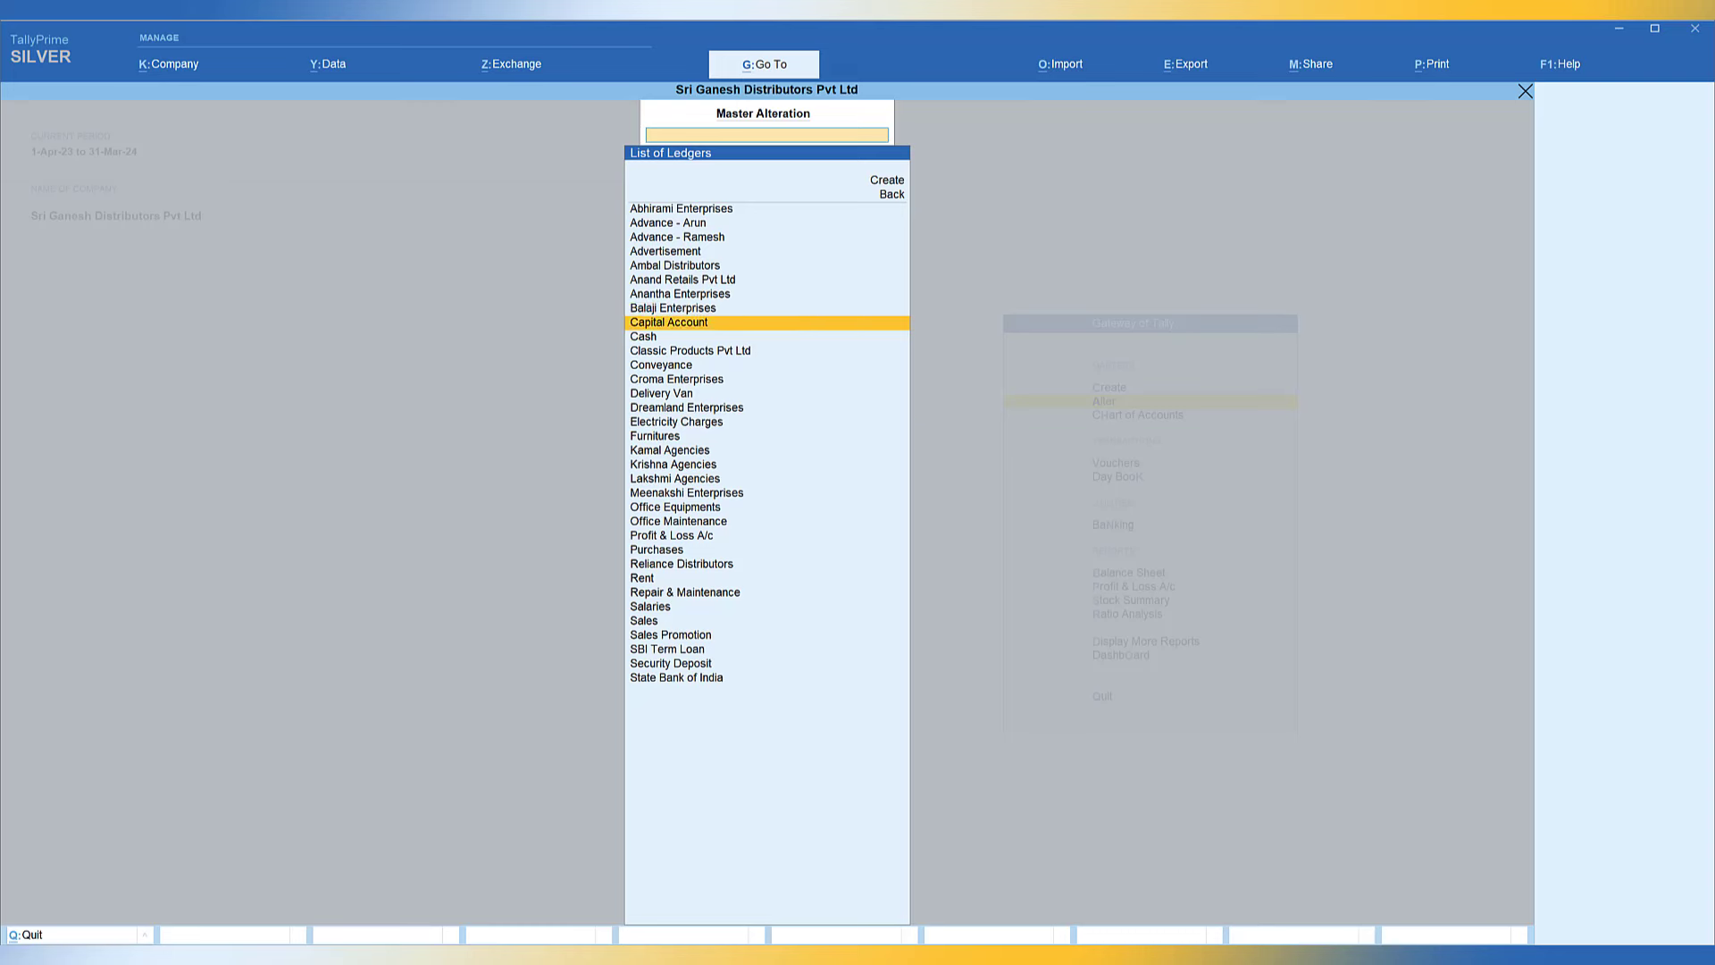
pyautogui.press('Down')
pyautogui.press('Down')
pyautogui.press('Down')
pyautogui.press('Down')
pyautogui.press('Return')
# Enable Set/Alter MSME Registration Details for Krishna Agencies and set its type of enterprise to Micro
pyautogui.click(712, 435)
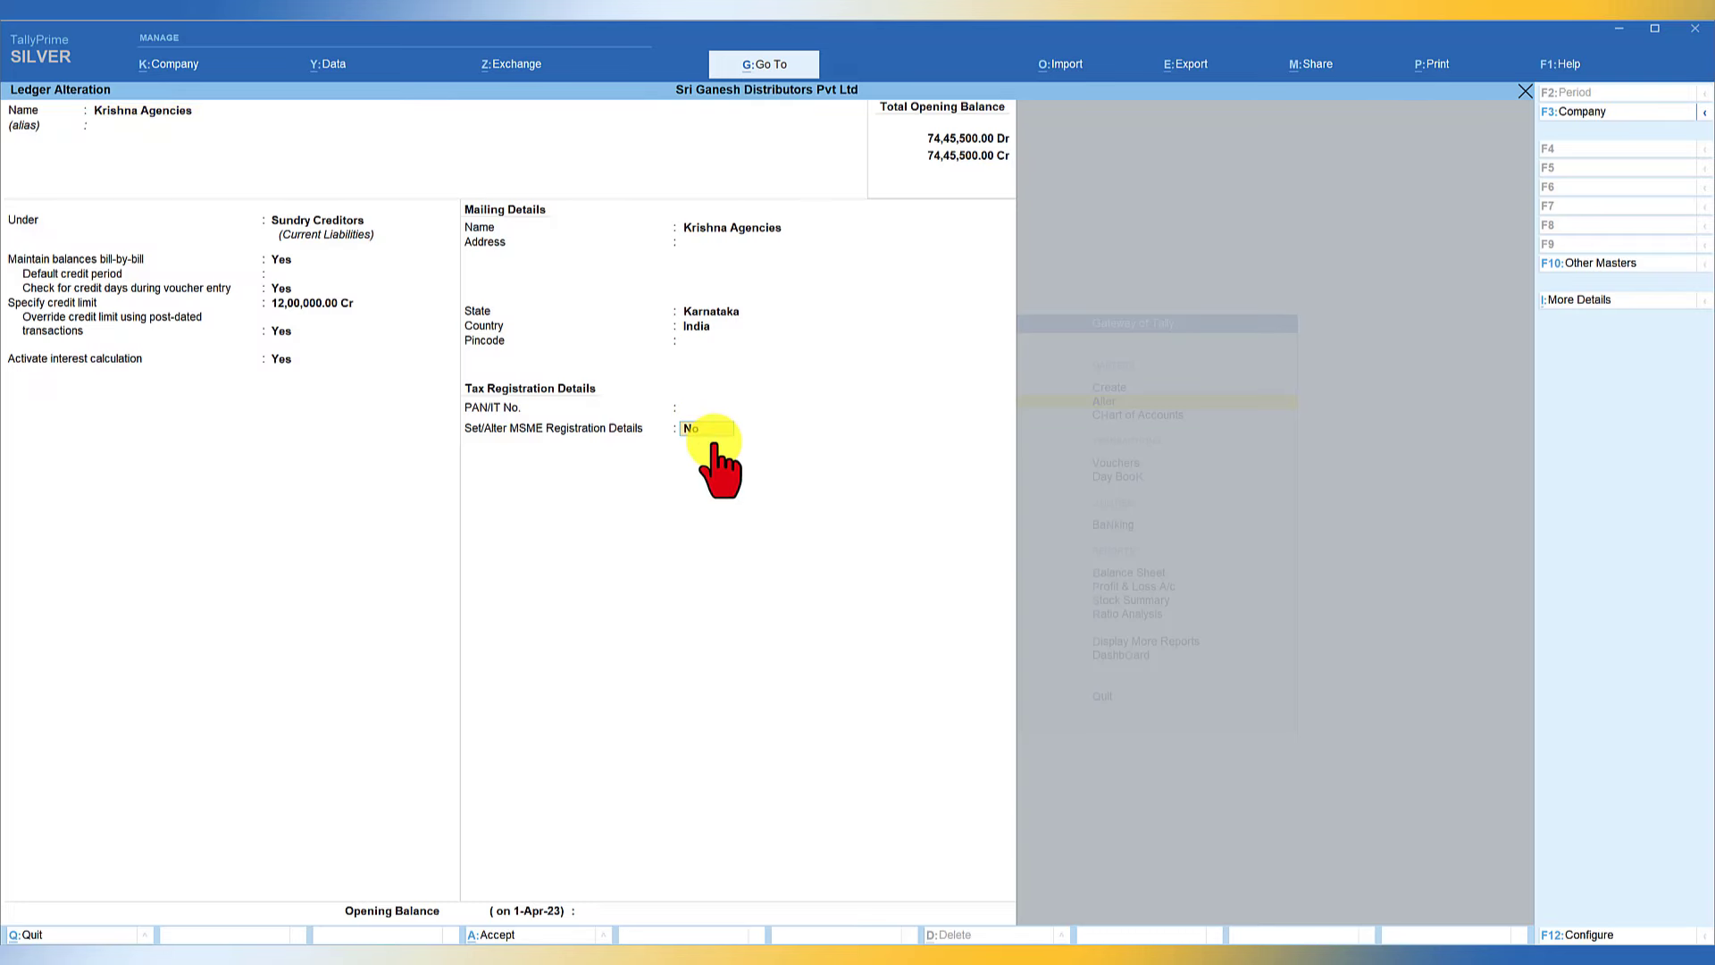
pyautogui.press('y')
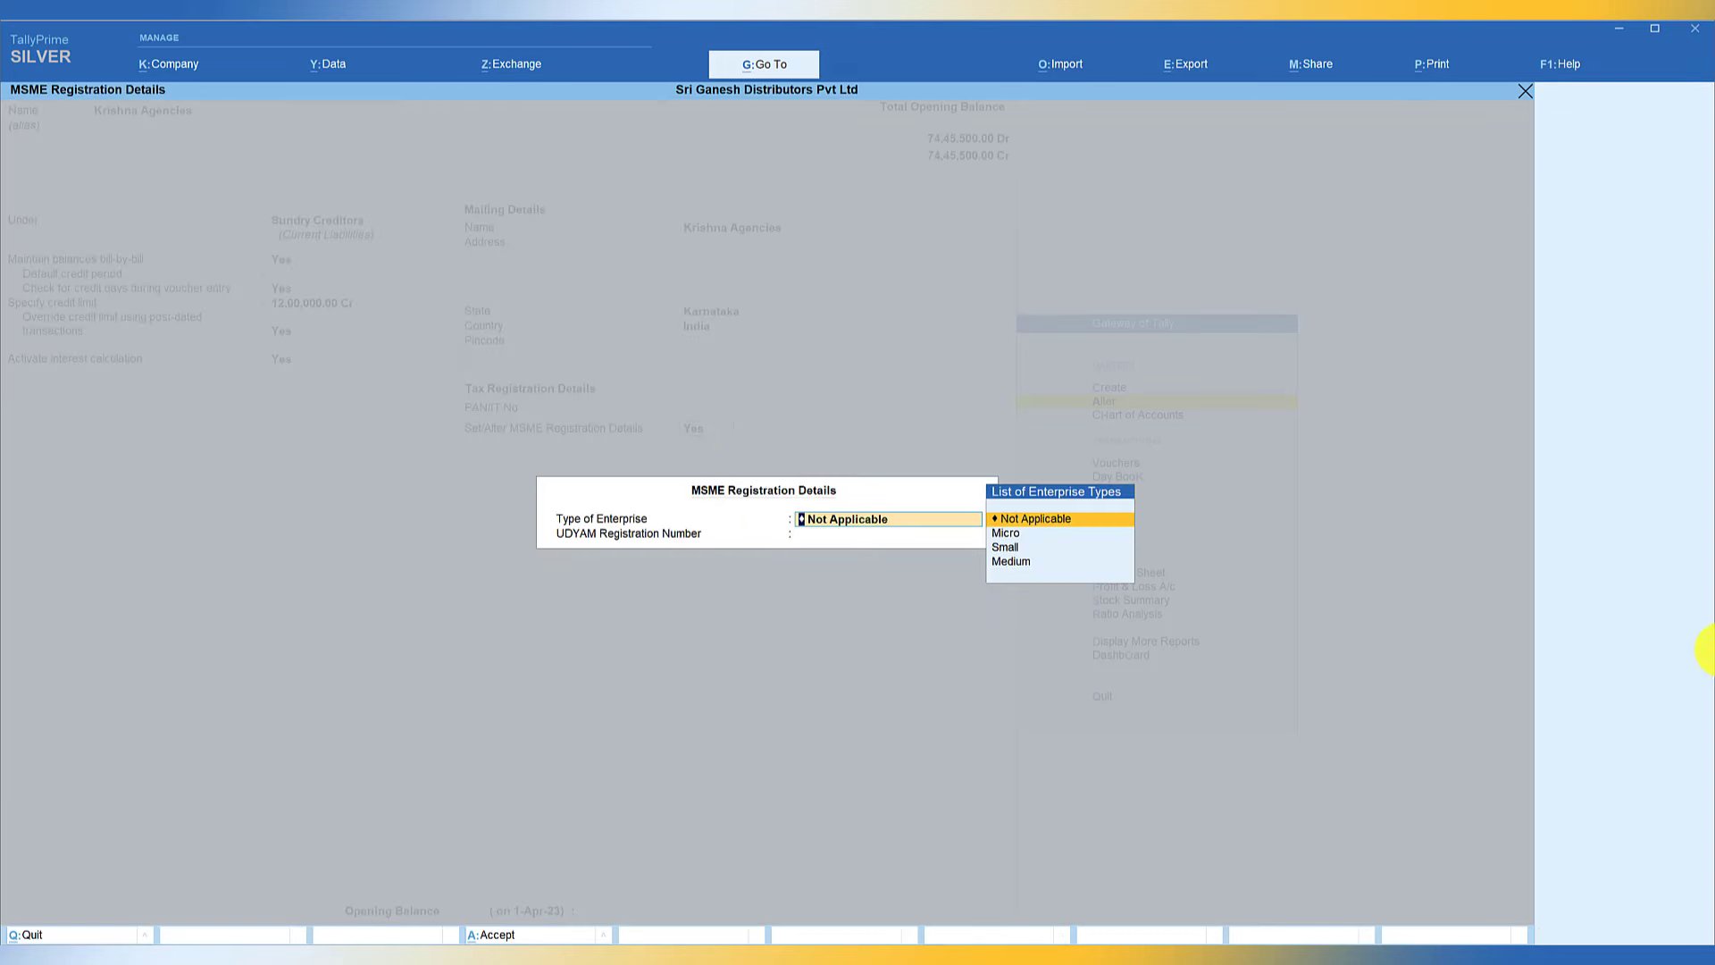
pyautogui.press('Down')
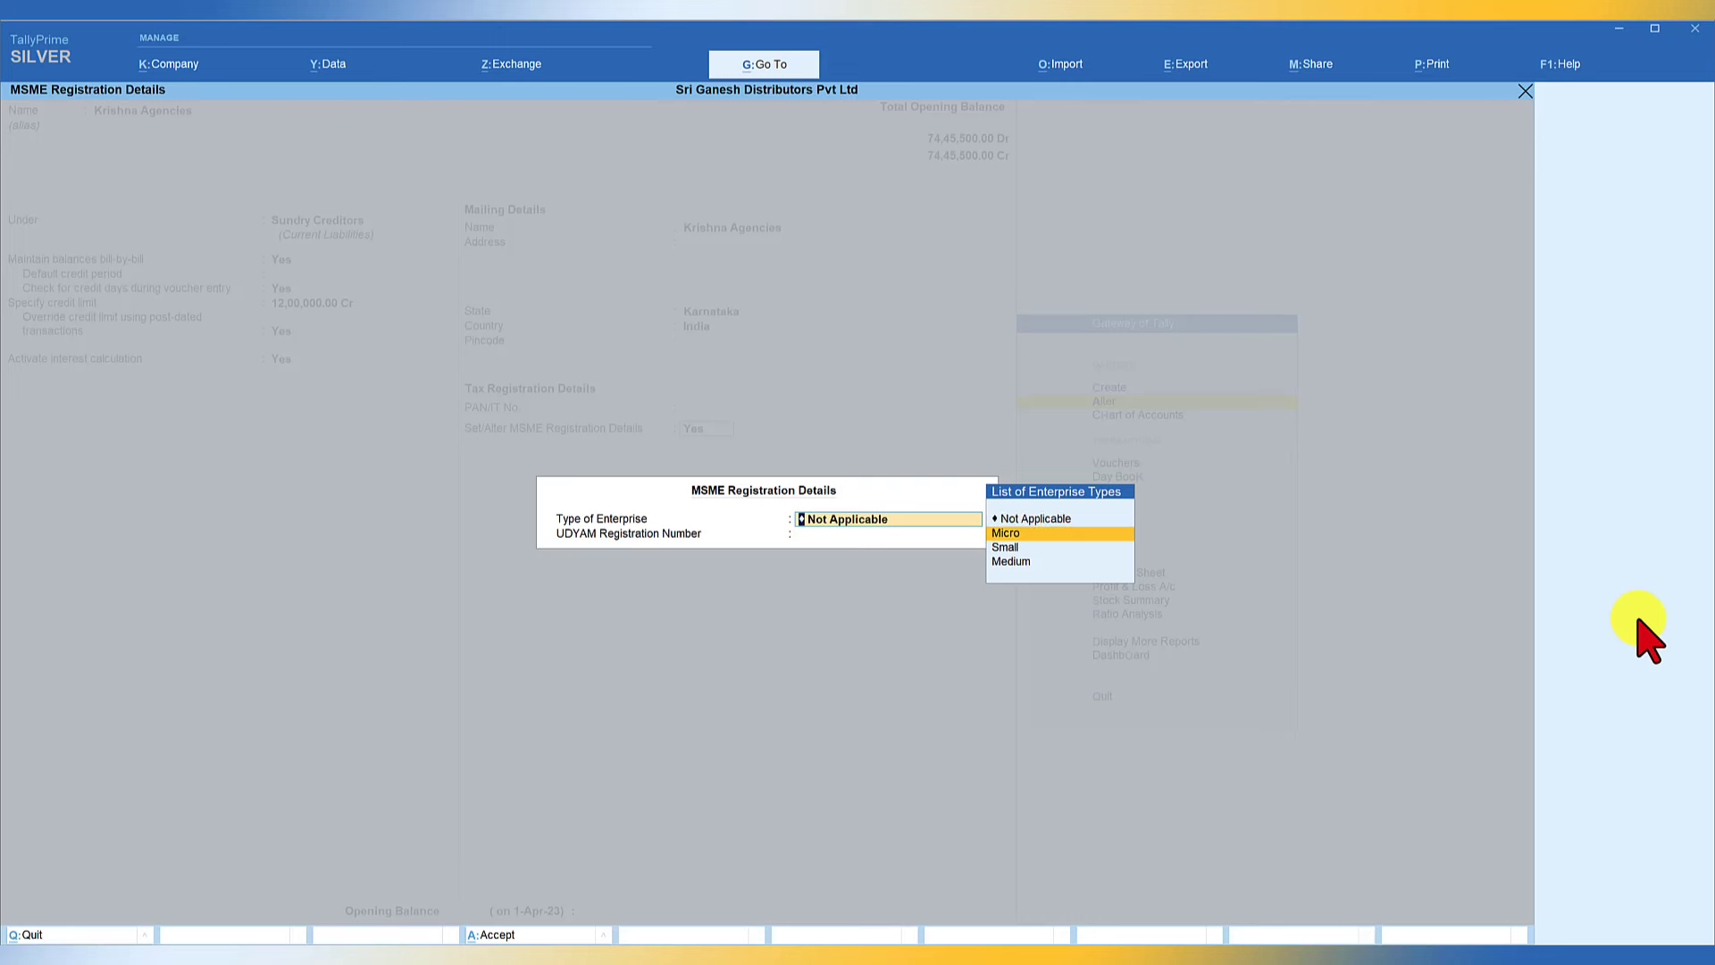
pyautogui.press('Return')
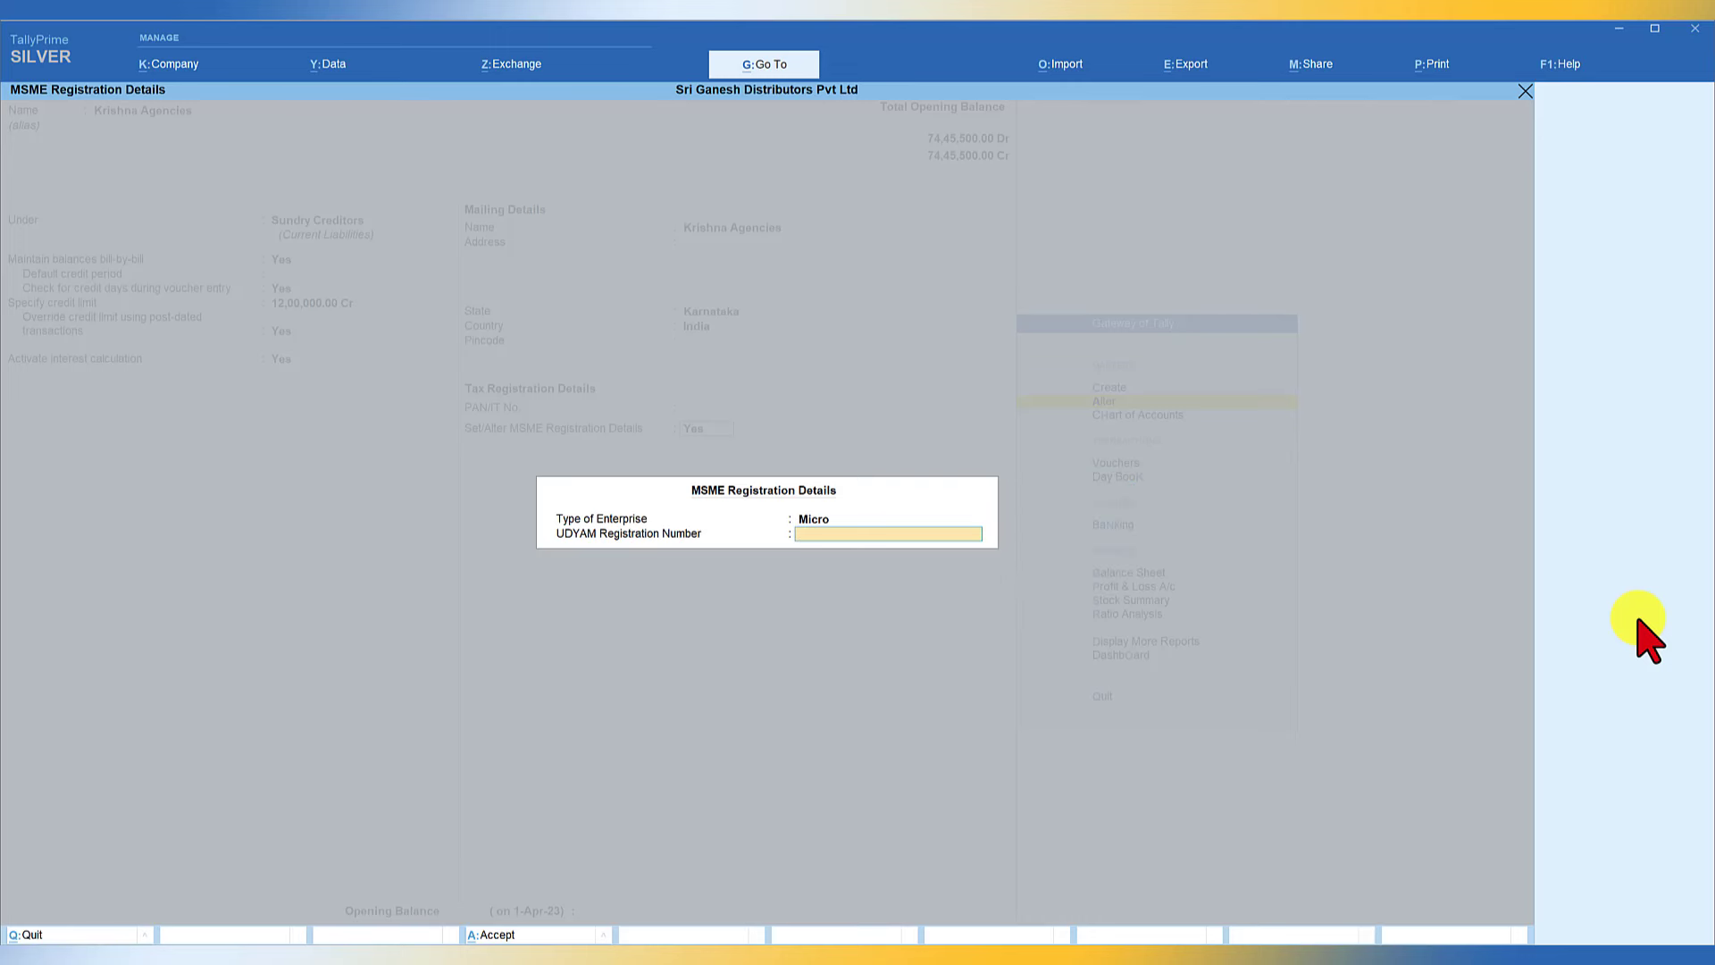
pyautogui.press('Return')
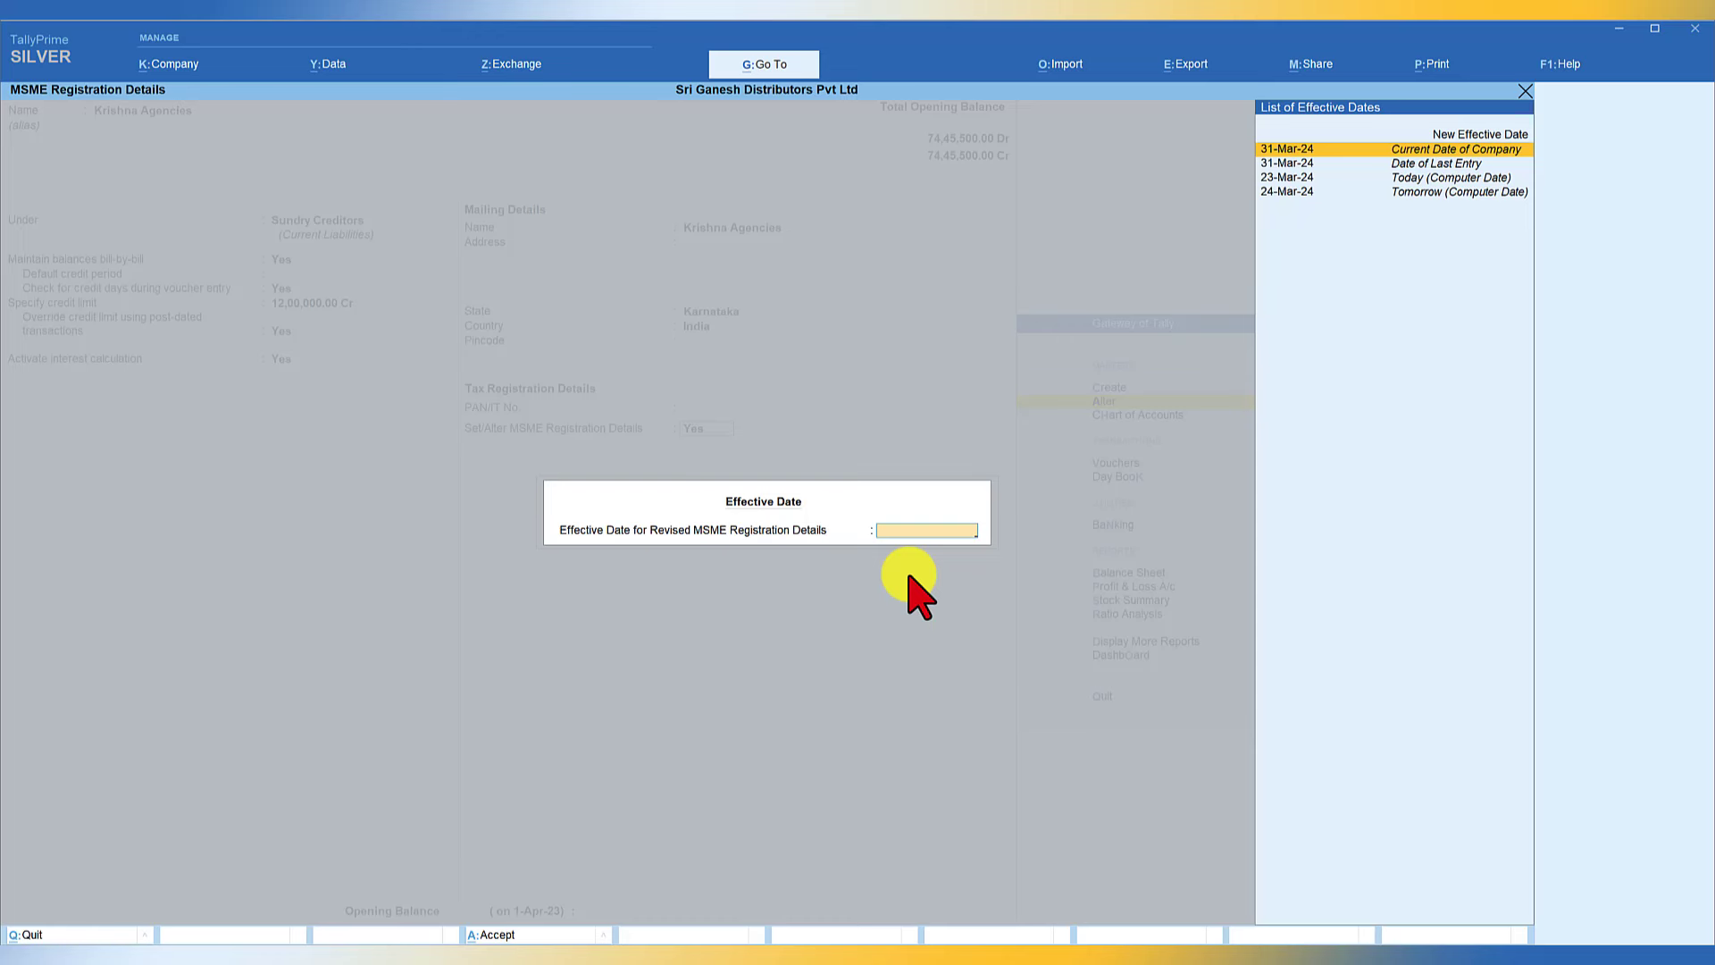
# Enter 1-4-24 as the new effective date for the revised MSME details, save the ledger, and return to the Gateway of Tally
pyautogui.press('Up')
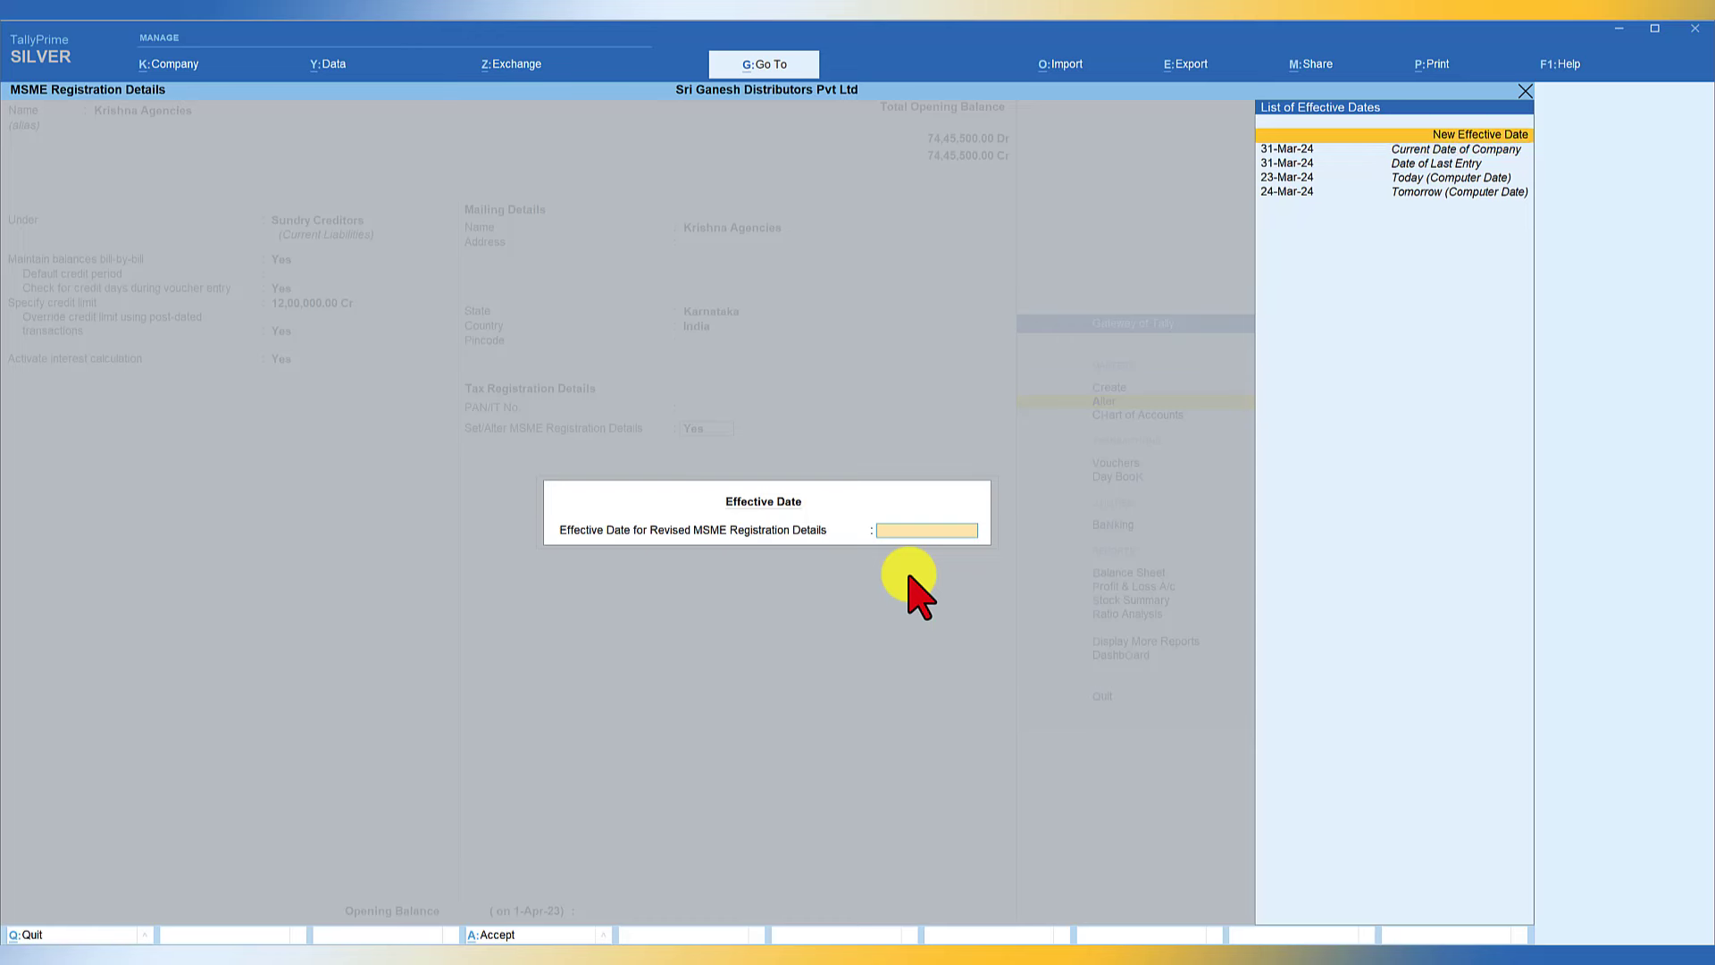
pyautogui.press('Return')
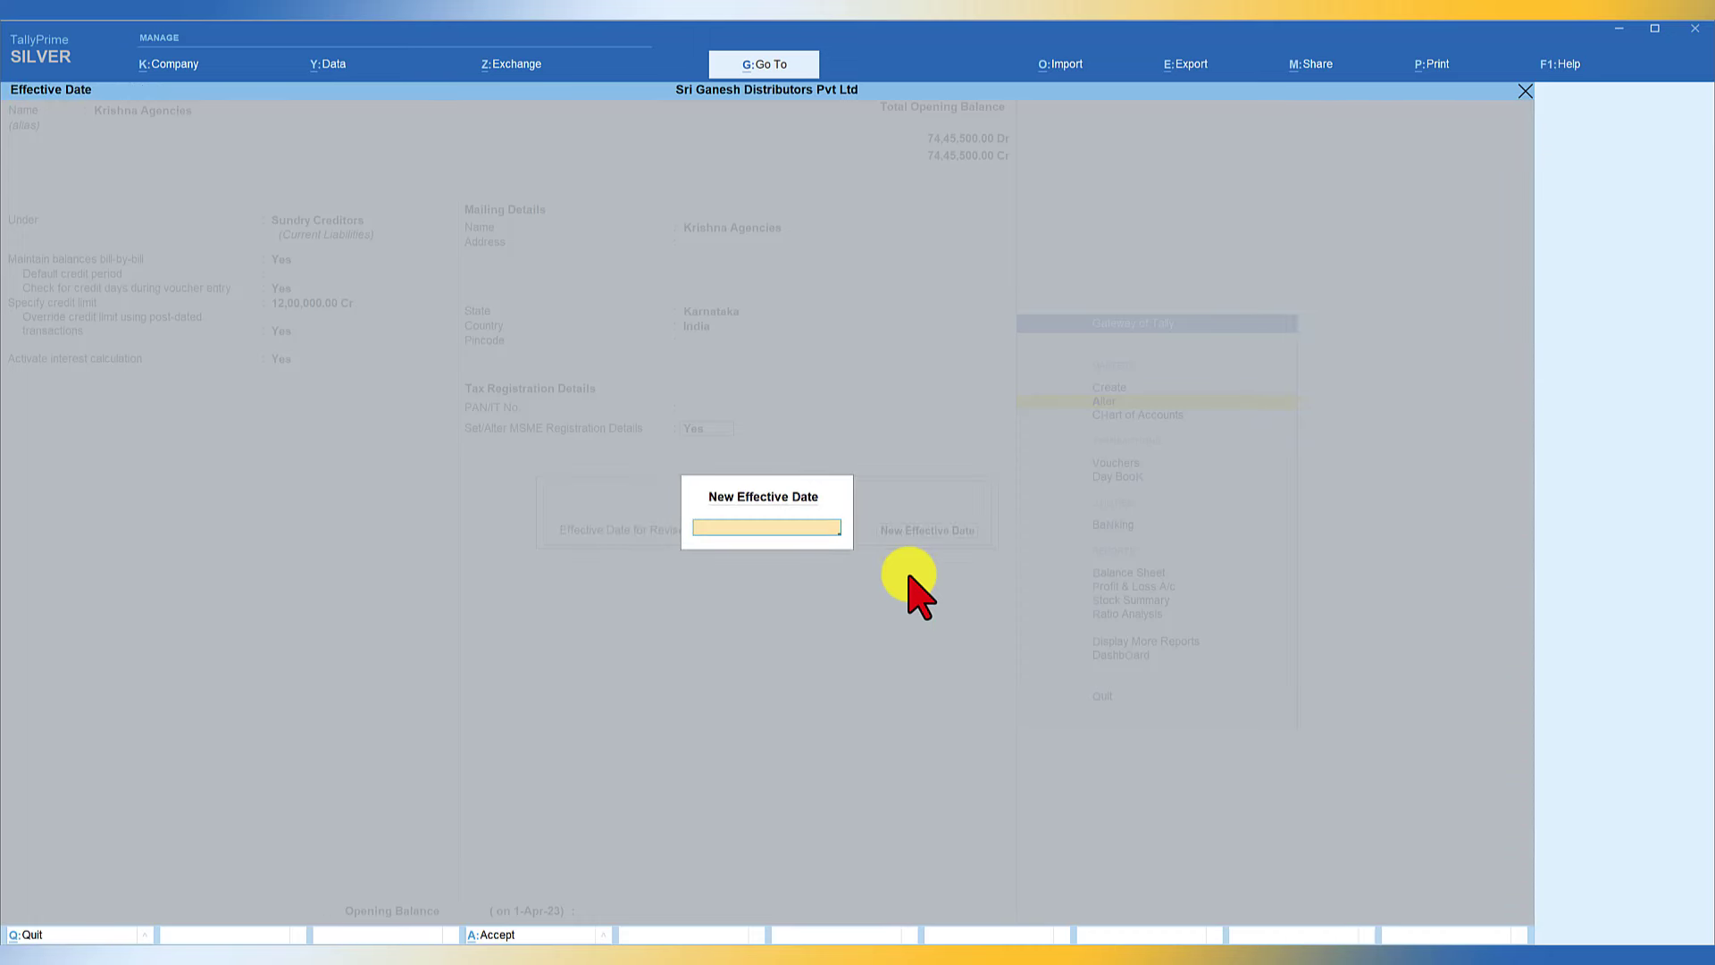
pyautogui.write('1-4-24')
pyautogui.press('Return')
pyautogui.hotkey('ctrl', 'a')
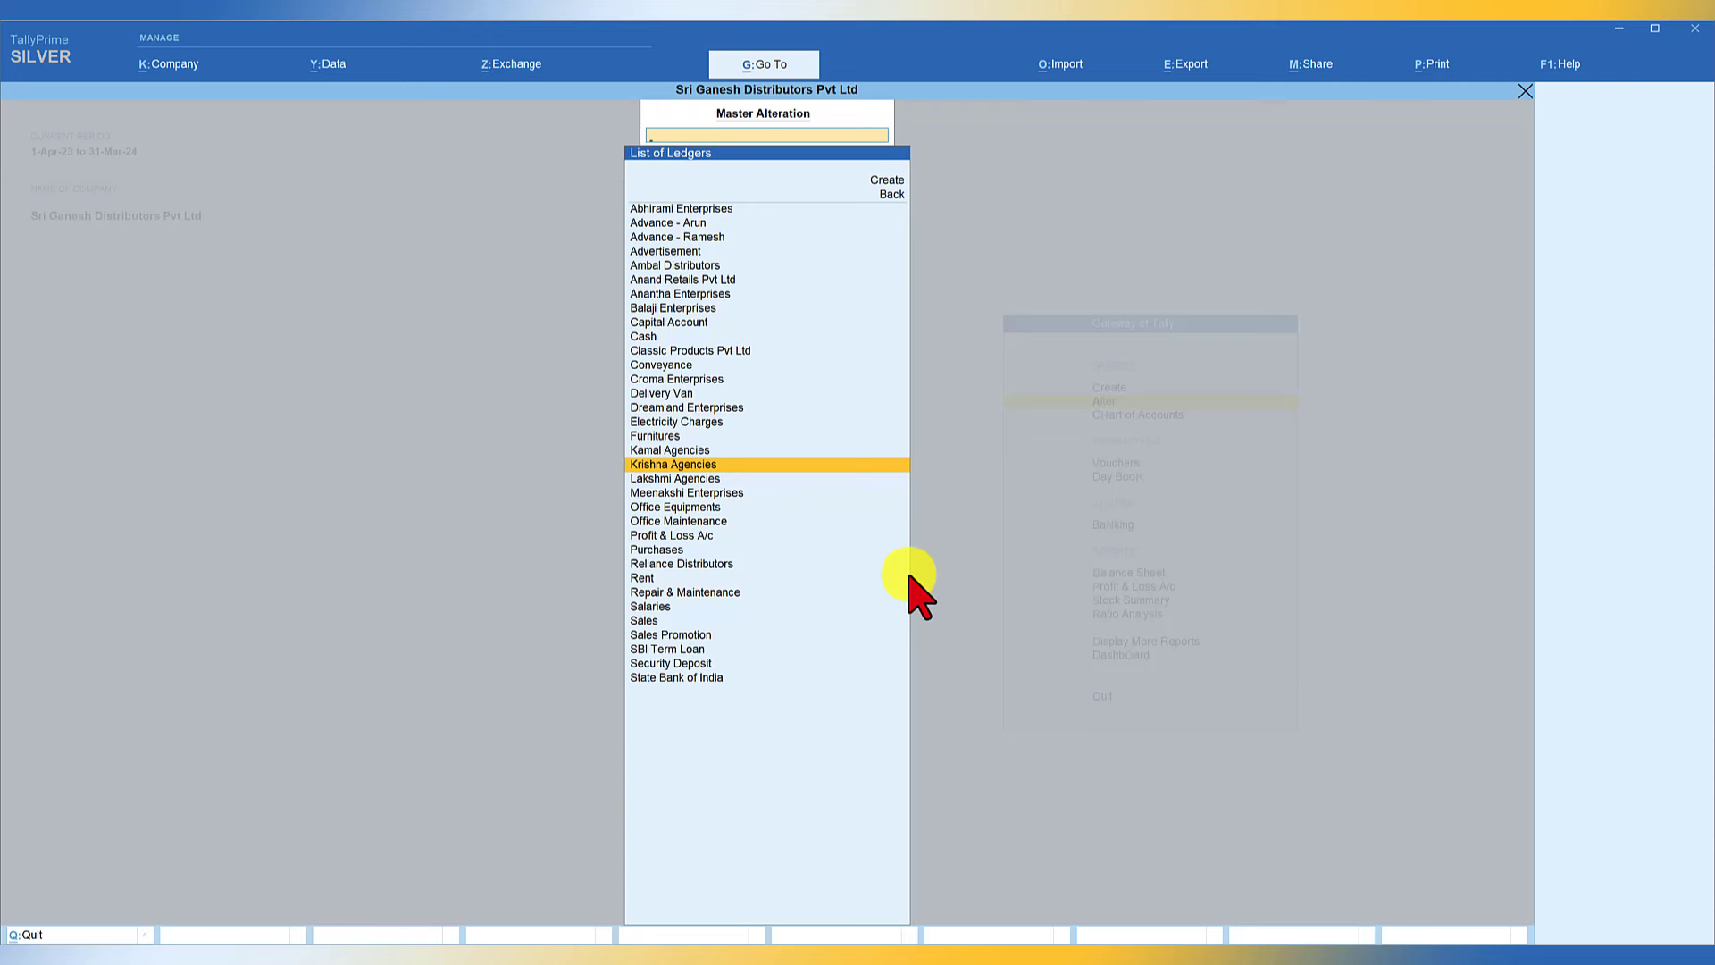
pyautogui.press('Escape')
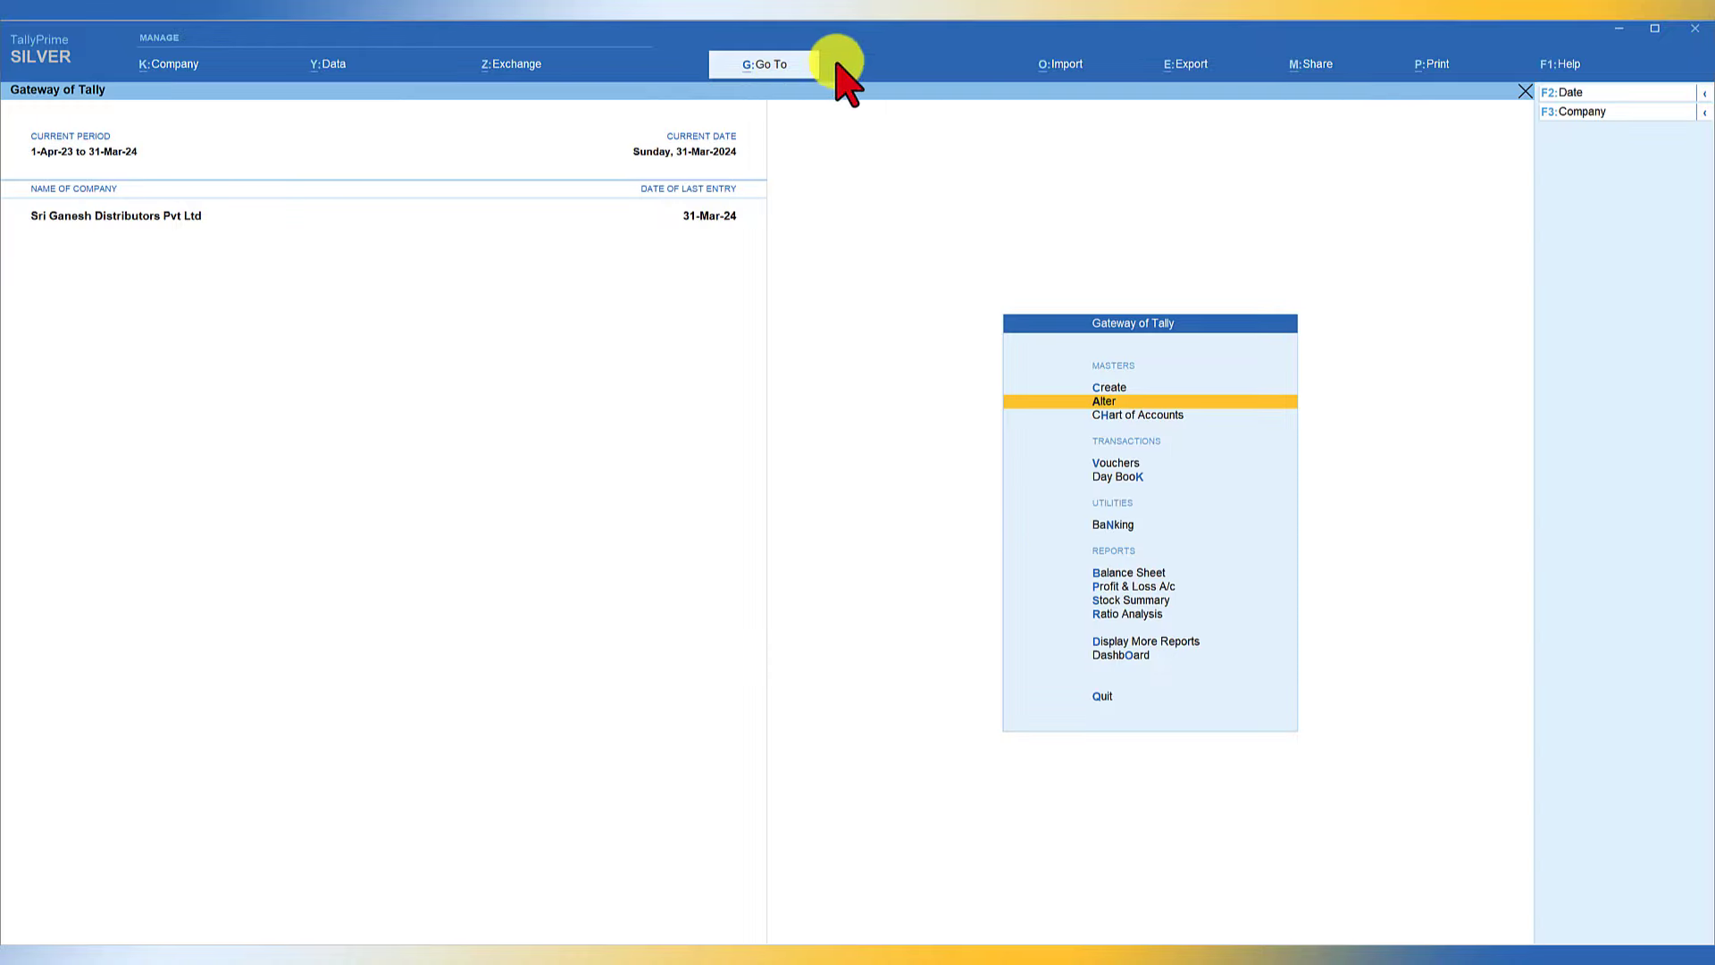
# Find and open the Update Party MSME Details report for all ledgers in the Sundry Creditors group
pyautogui.click(782, 70)
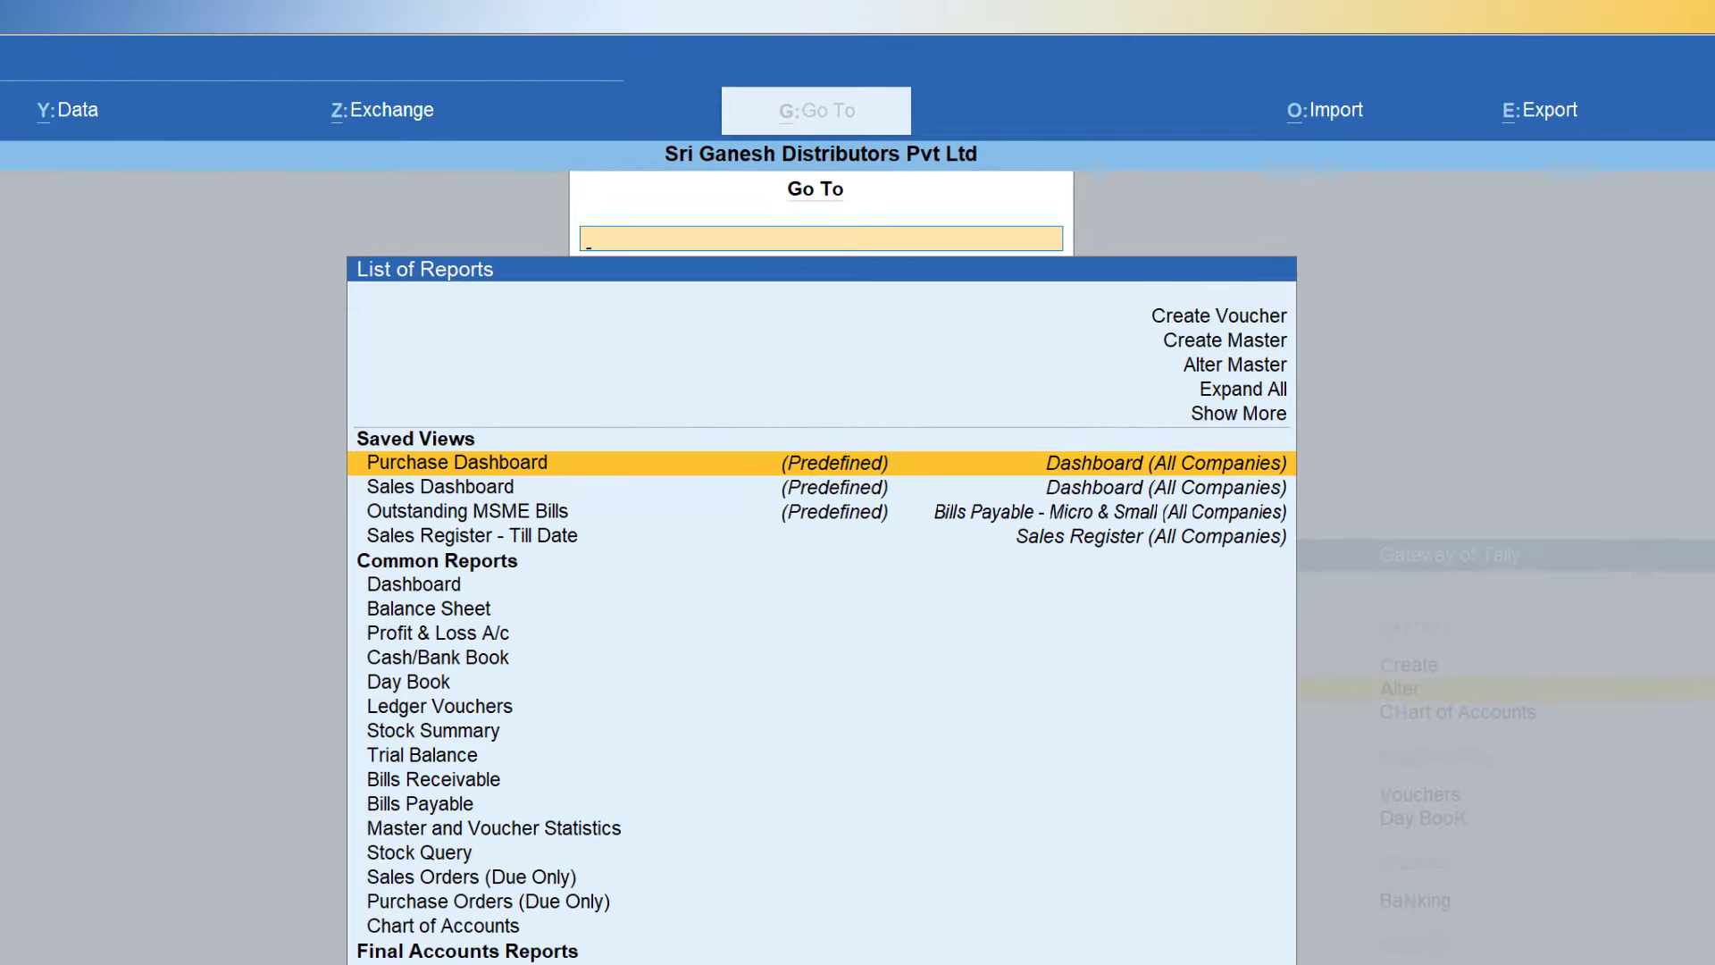
pyautogui.write('Msm')
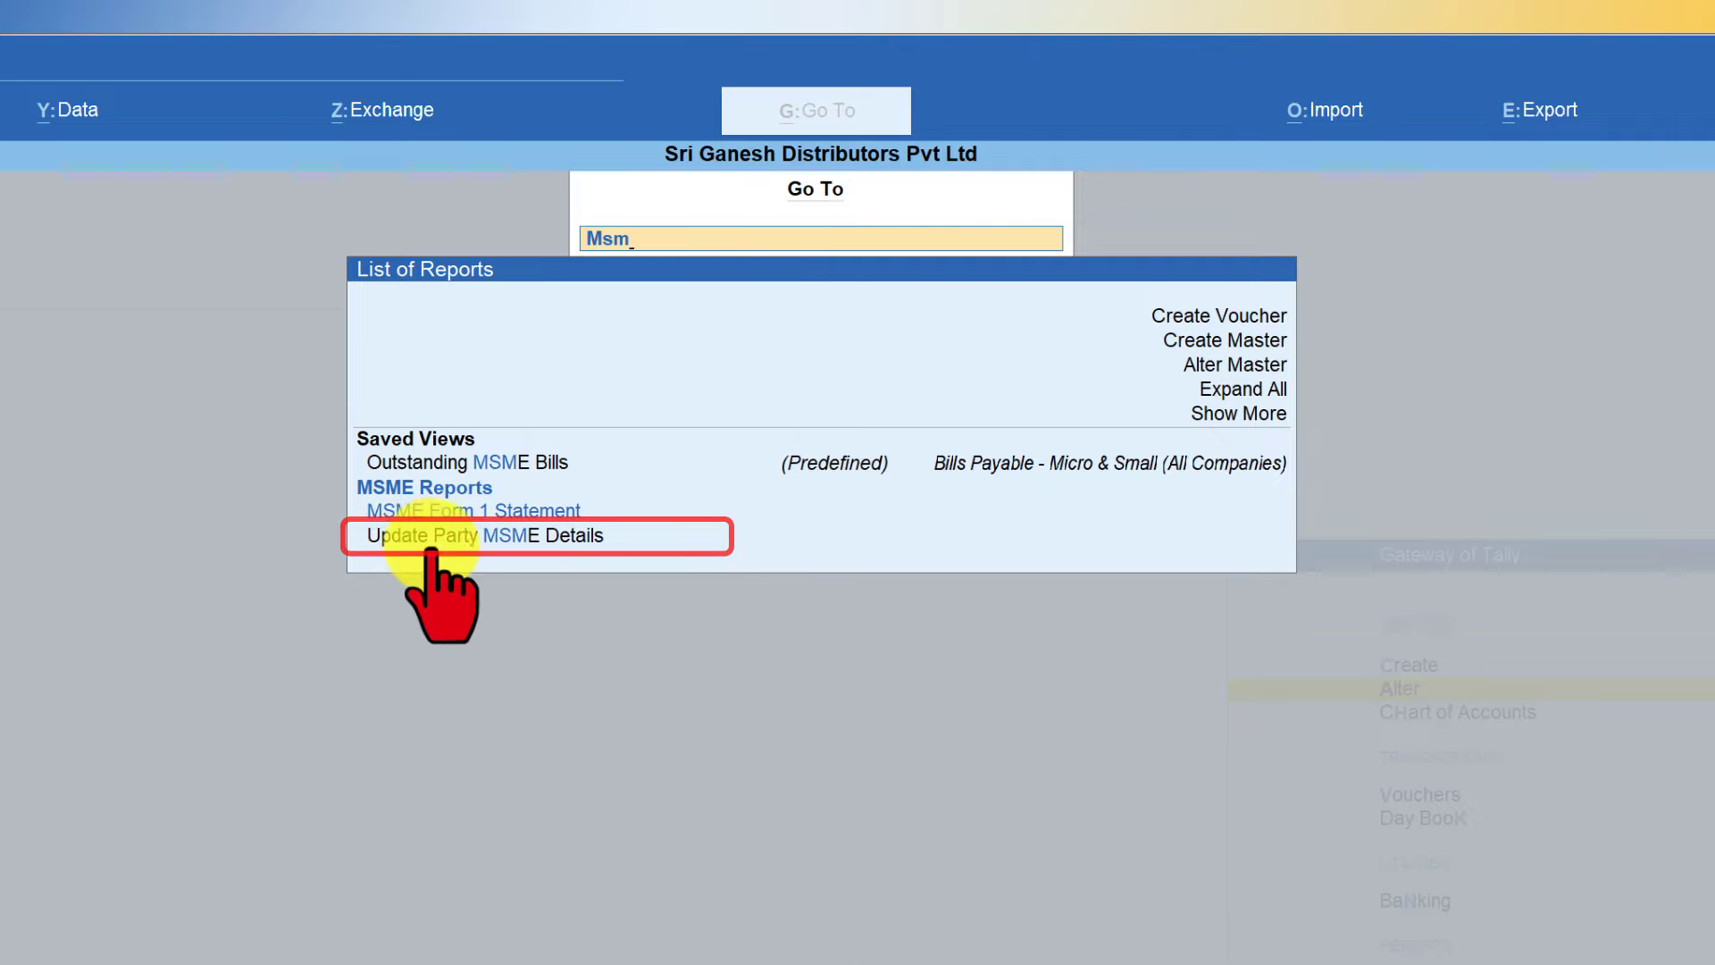
pyautogui.click(523, 535)
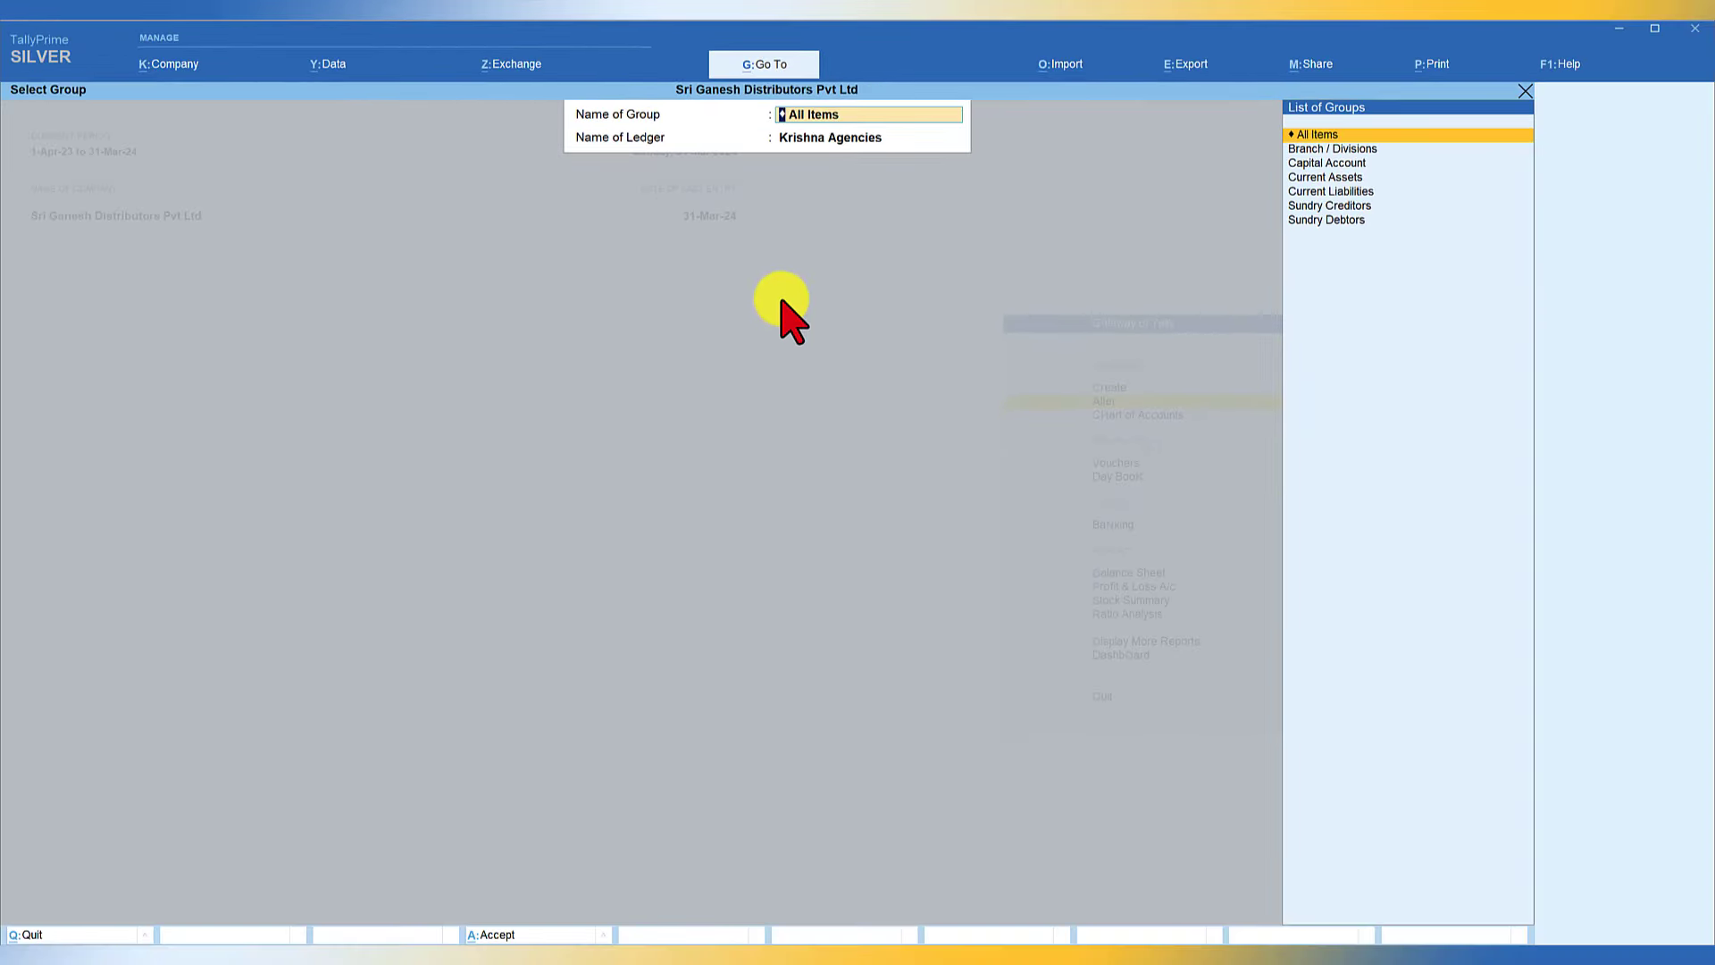
pyautogui.press('BackSpace')
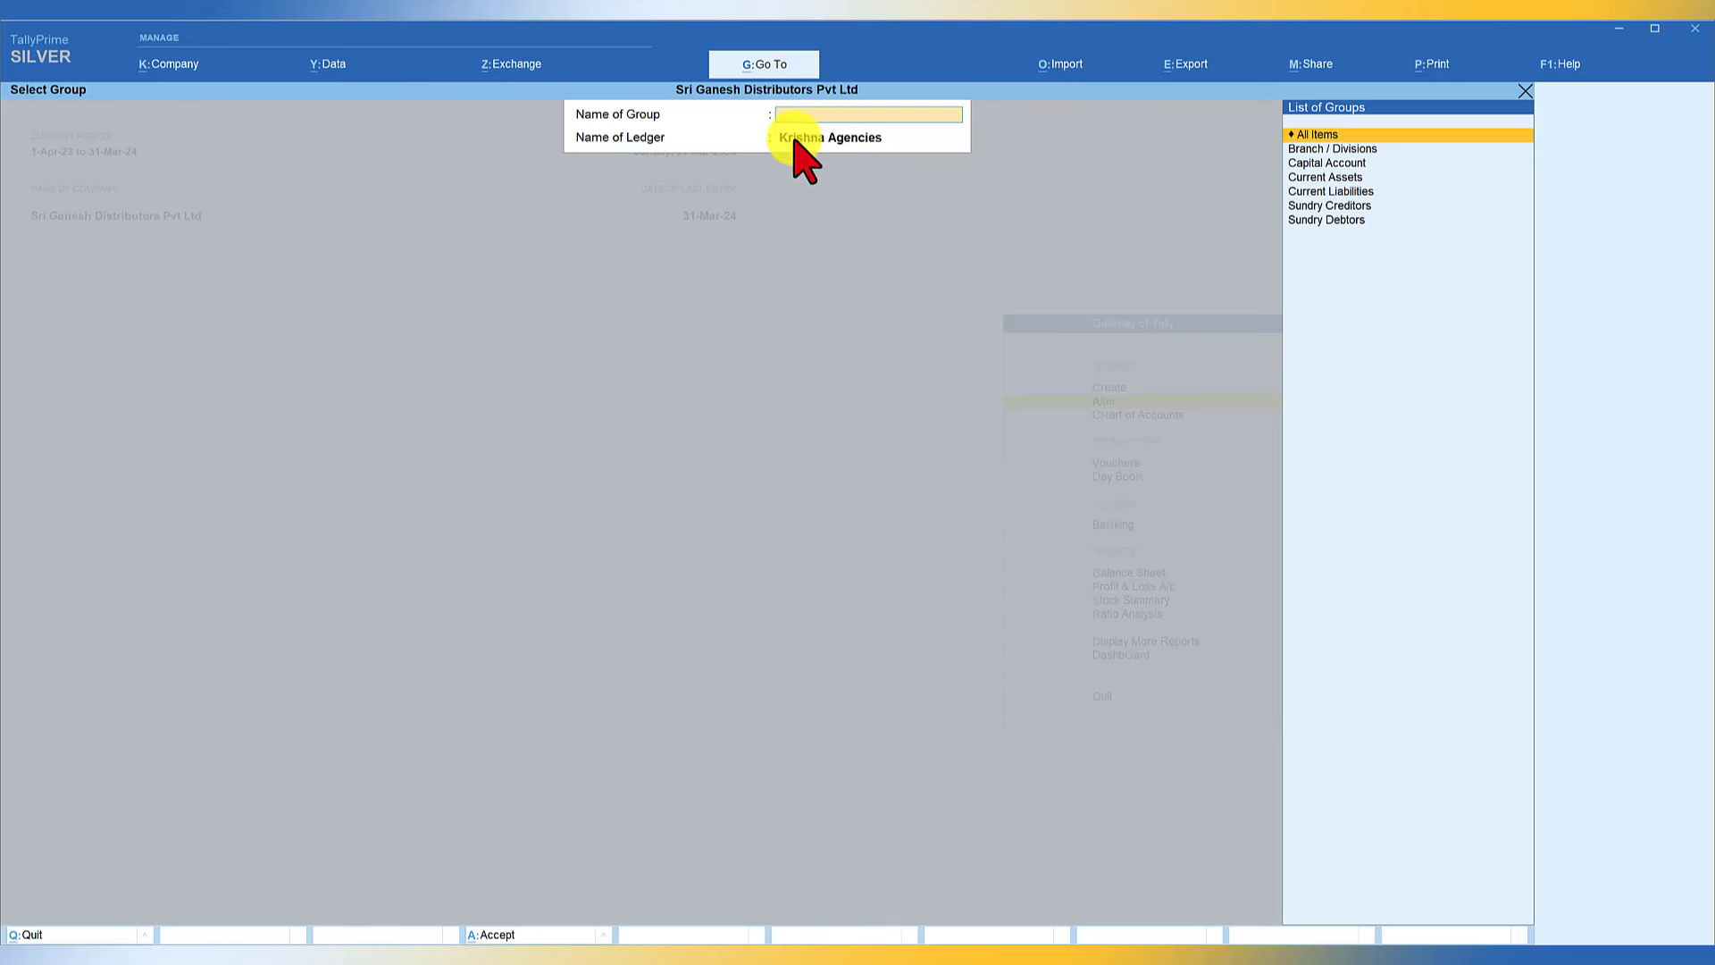
pyautogui.press('Down')
pyautogui.click(1337, 207)
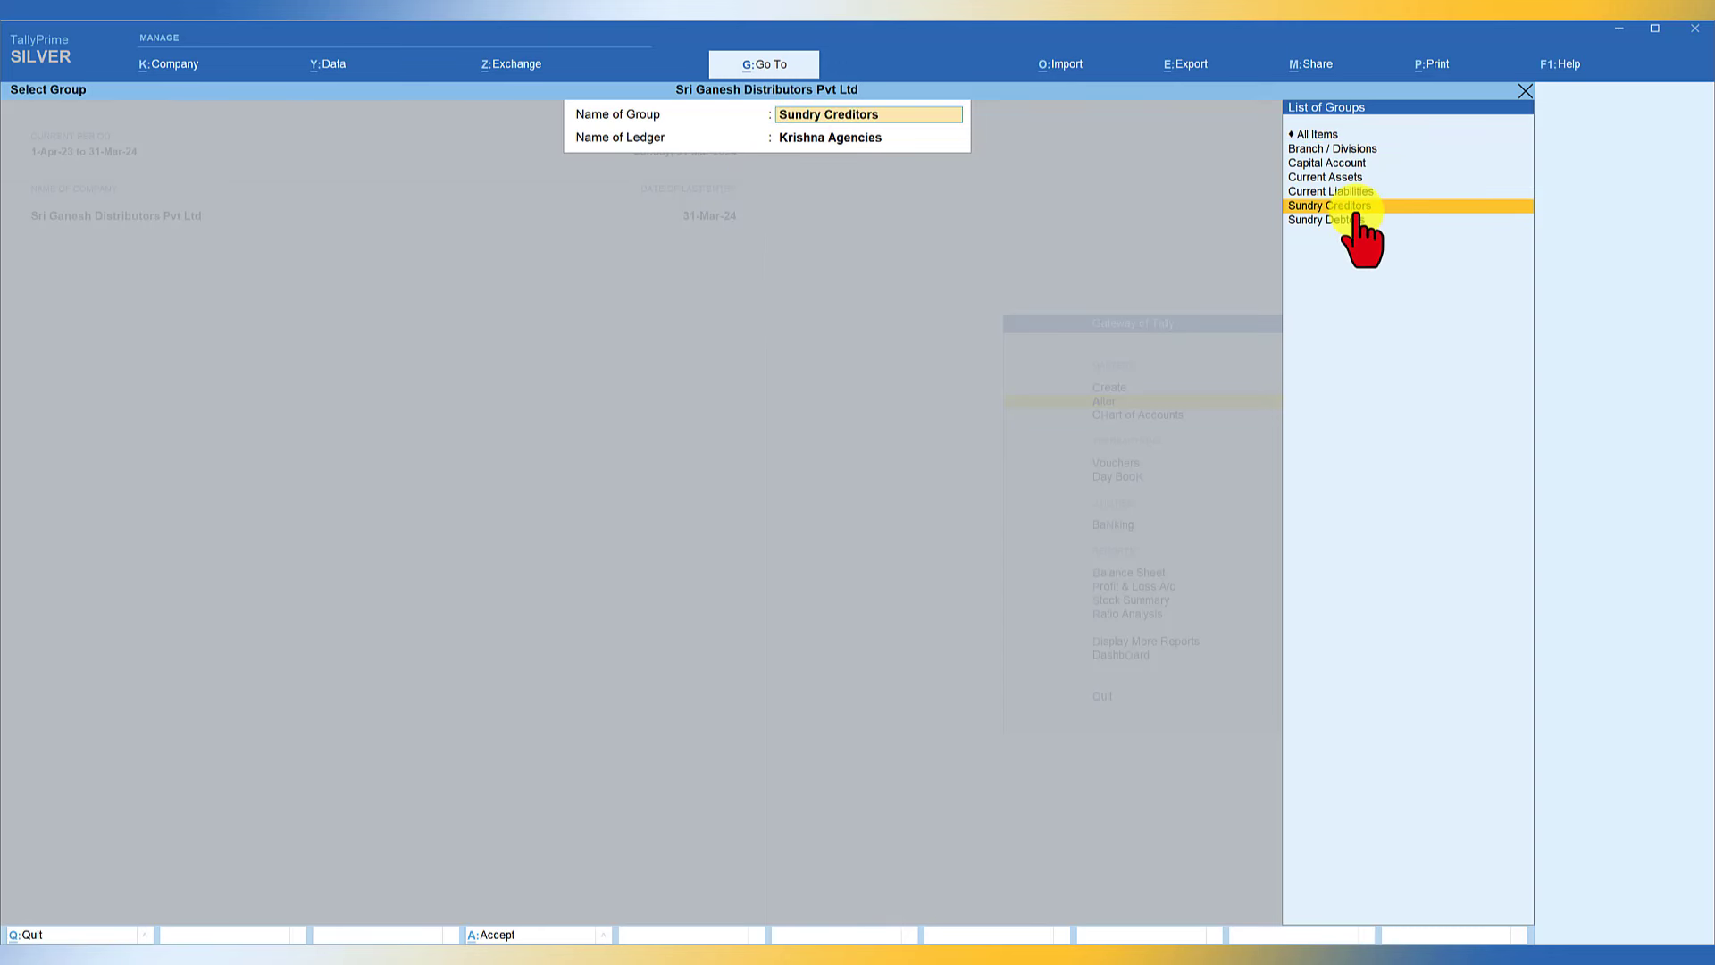
pyautogui.press('Return')
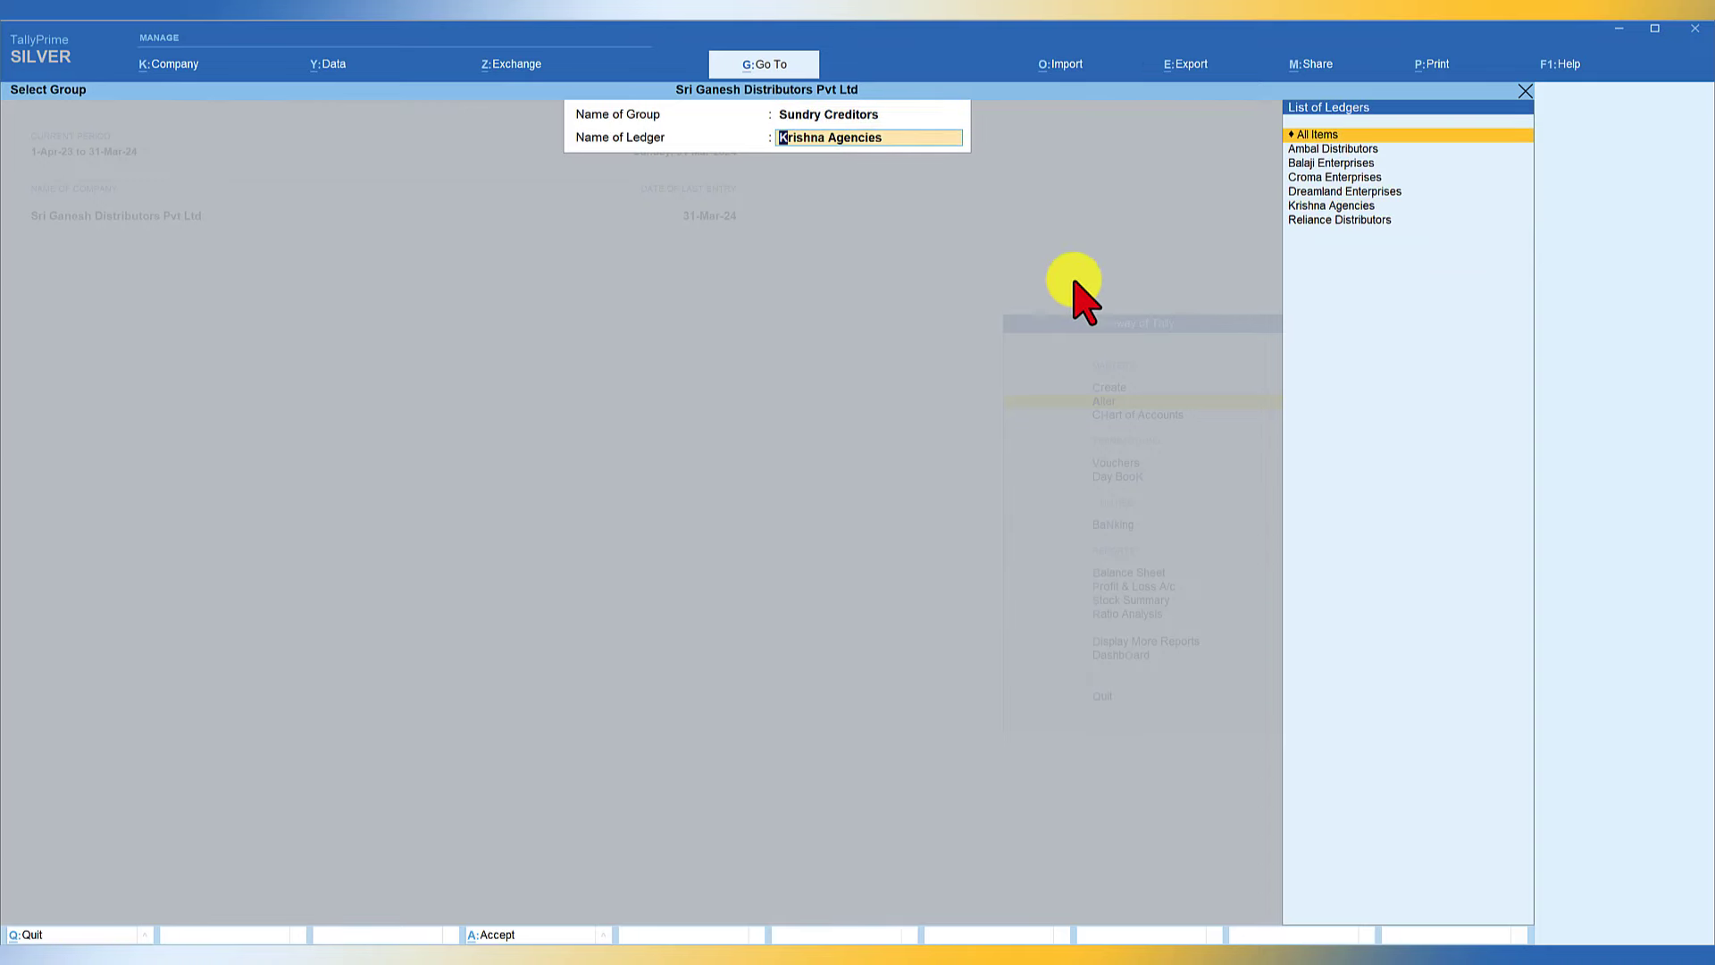
pyautogui.press('Return')
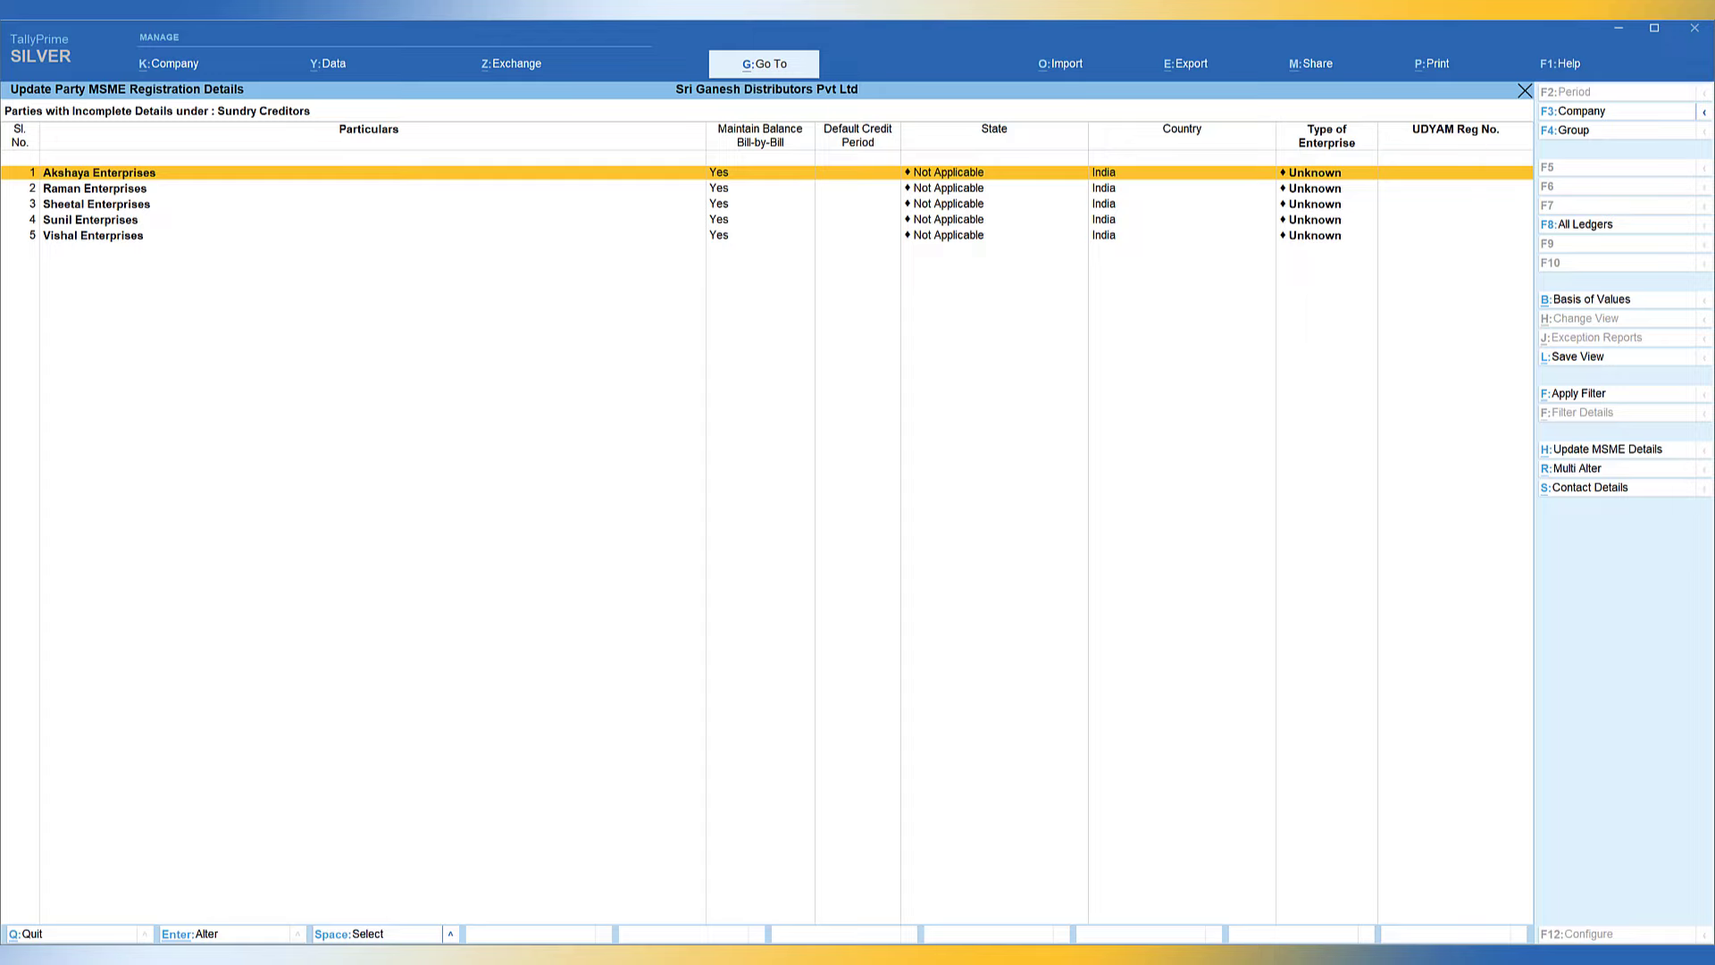
# Update the MSME details of Akshaya Enterprises with enterprise type Micro and its UDYAM registration number
pyautogui.press('Return')
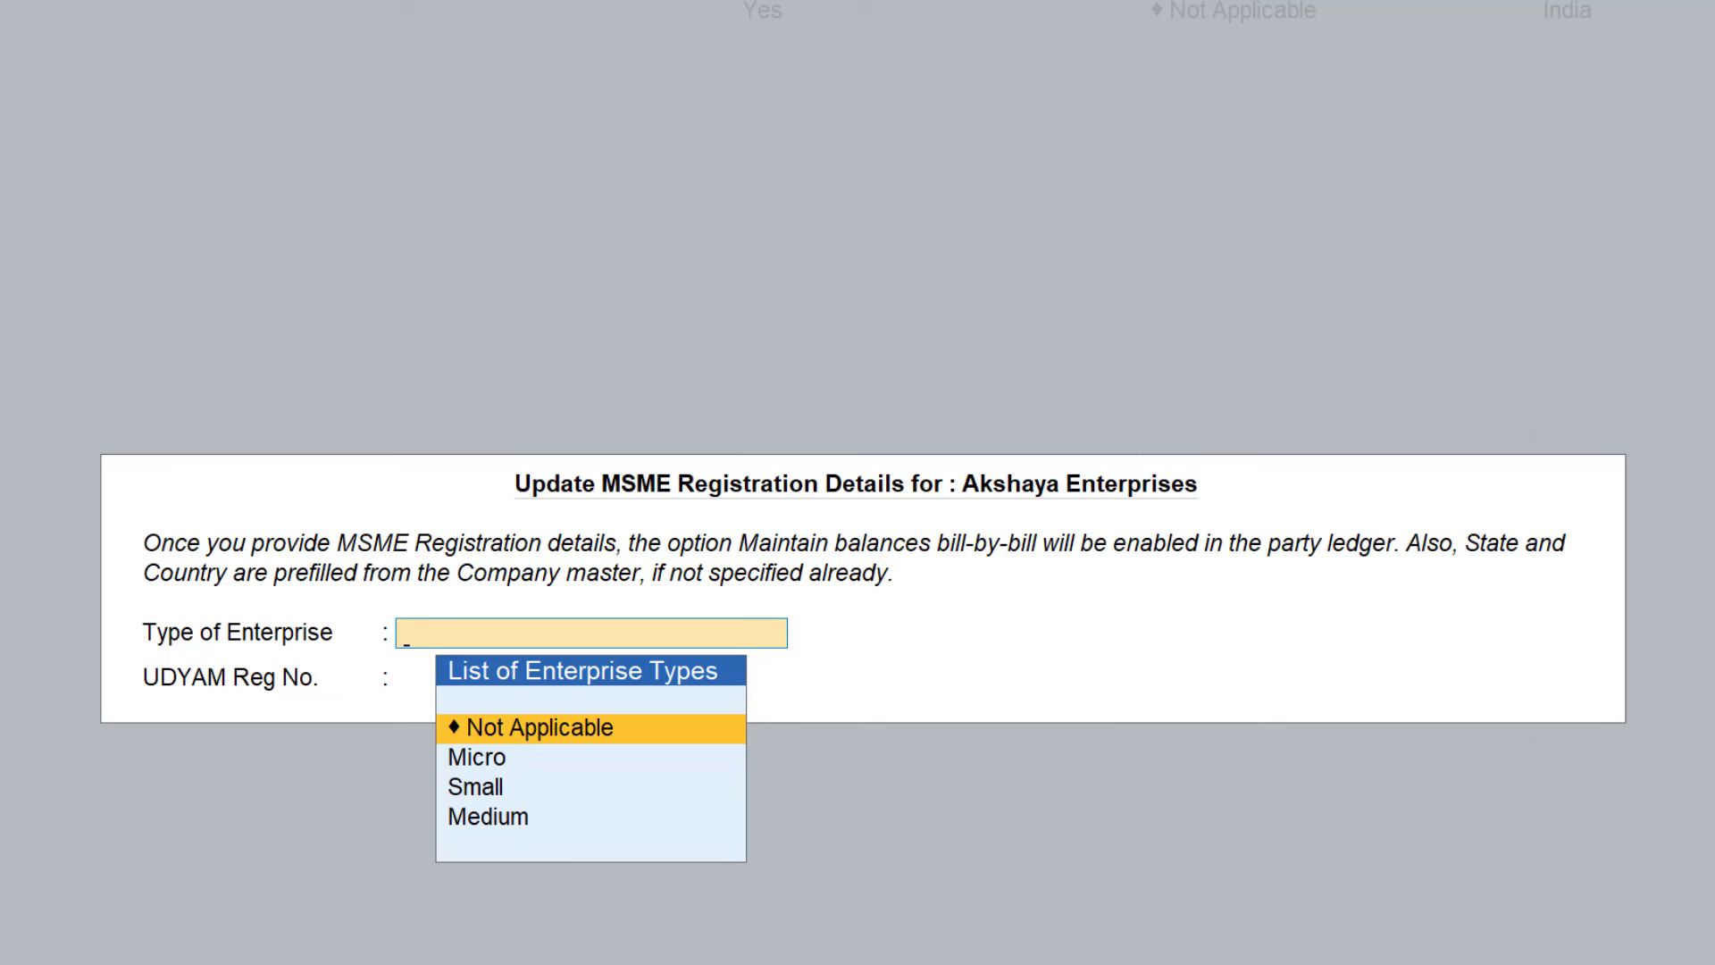
pyautogui.press('Down')
pyautogui.press('Down')
pyautogui.press('Up')
pyautogui.press('Return')
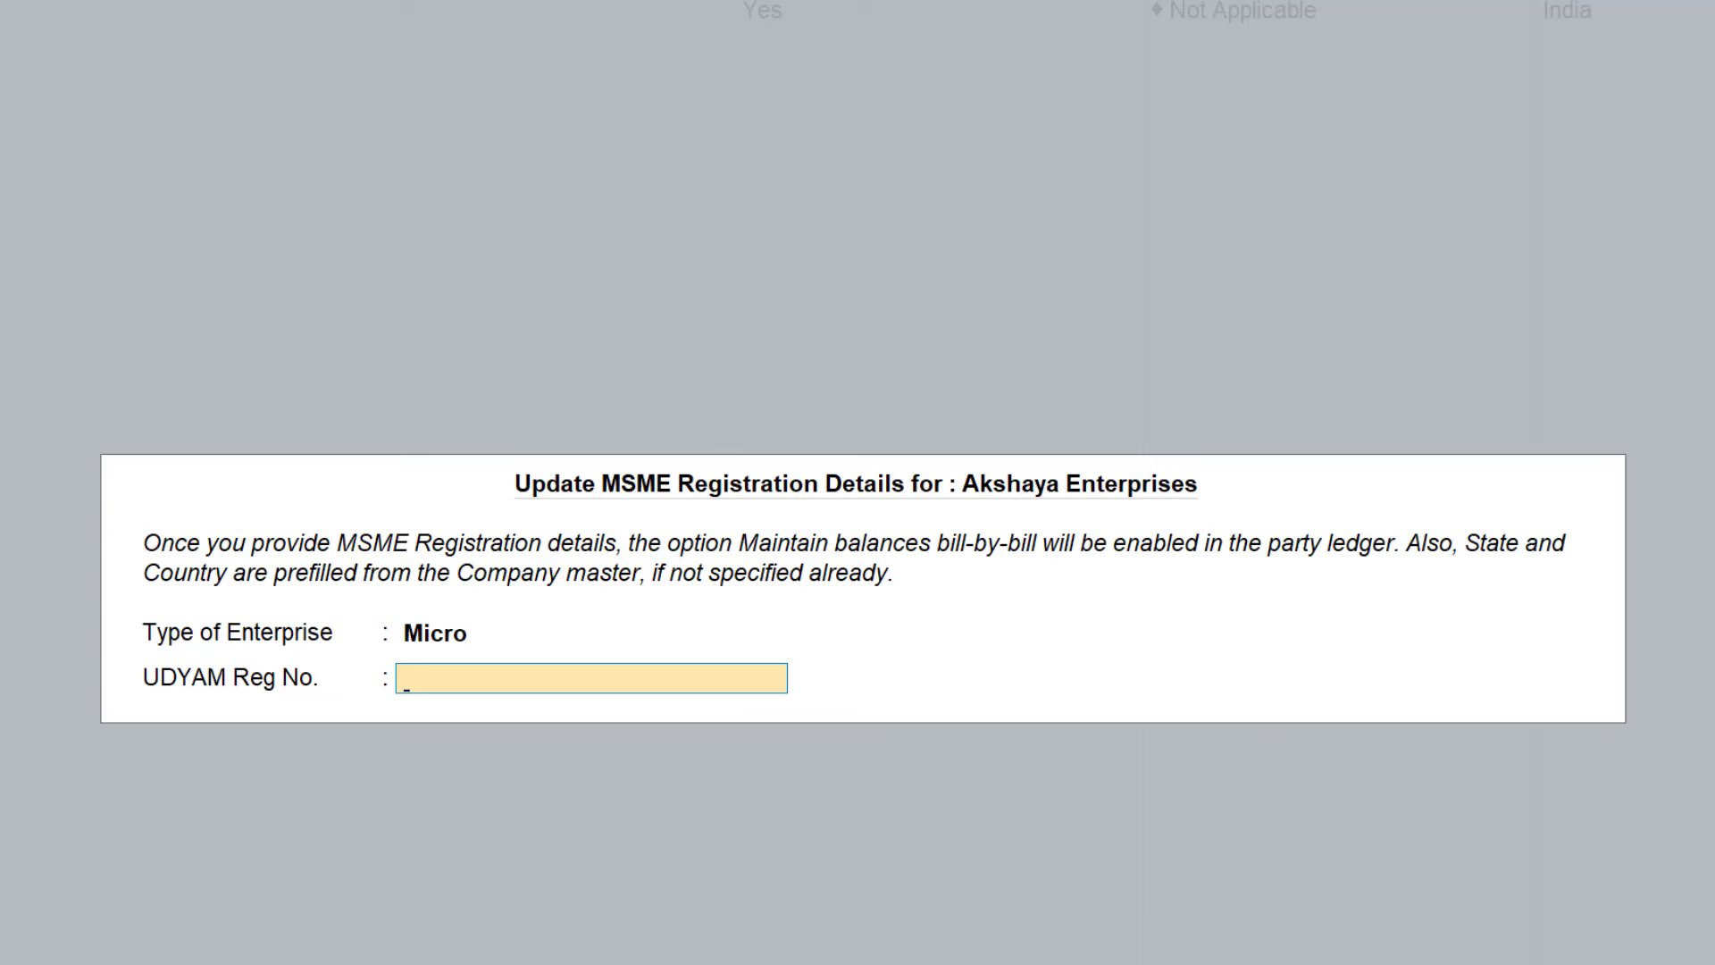
pyautogui.write('UDYAM-KA-')
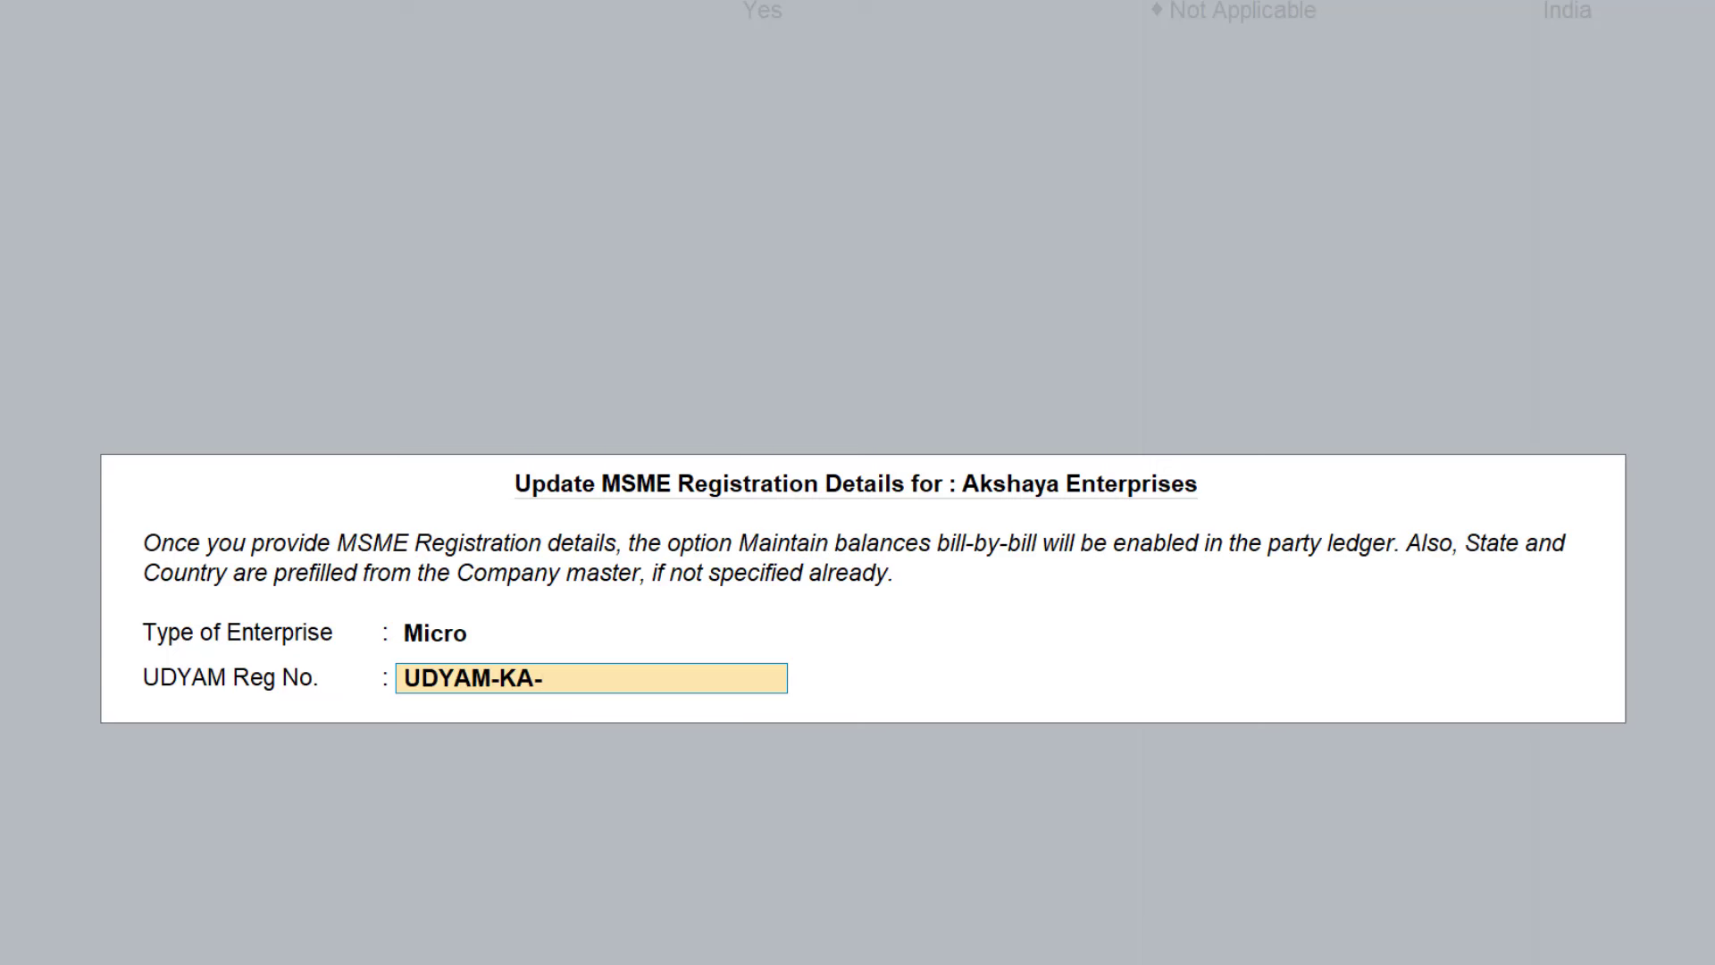
pyautogui.write('01-1234567')
pyautogui.press('Return')
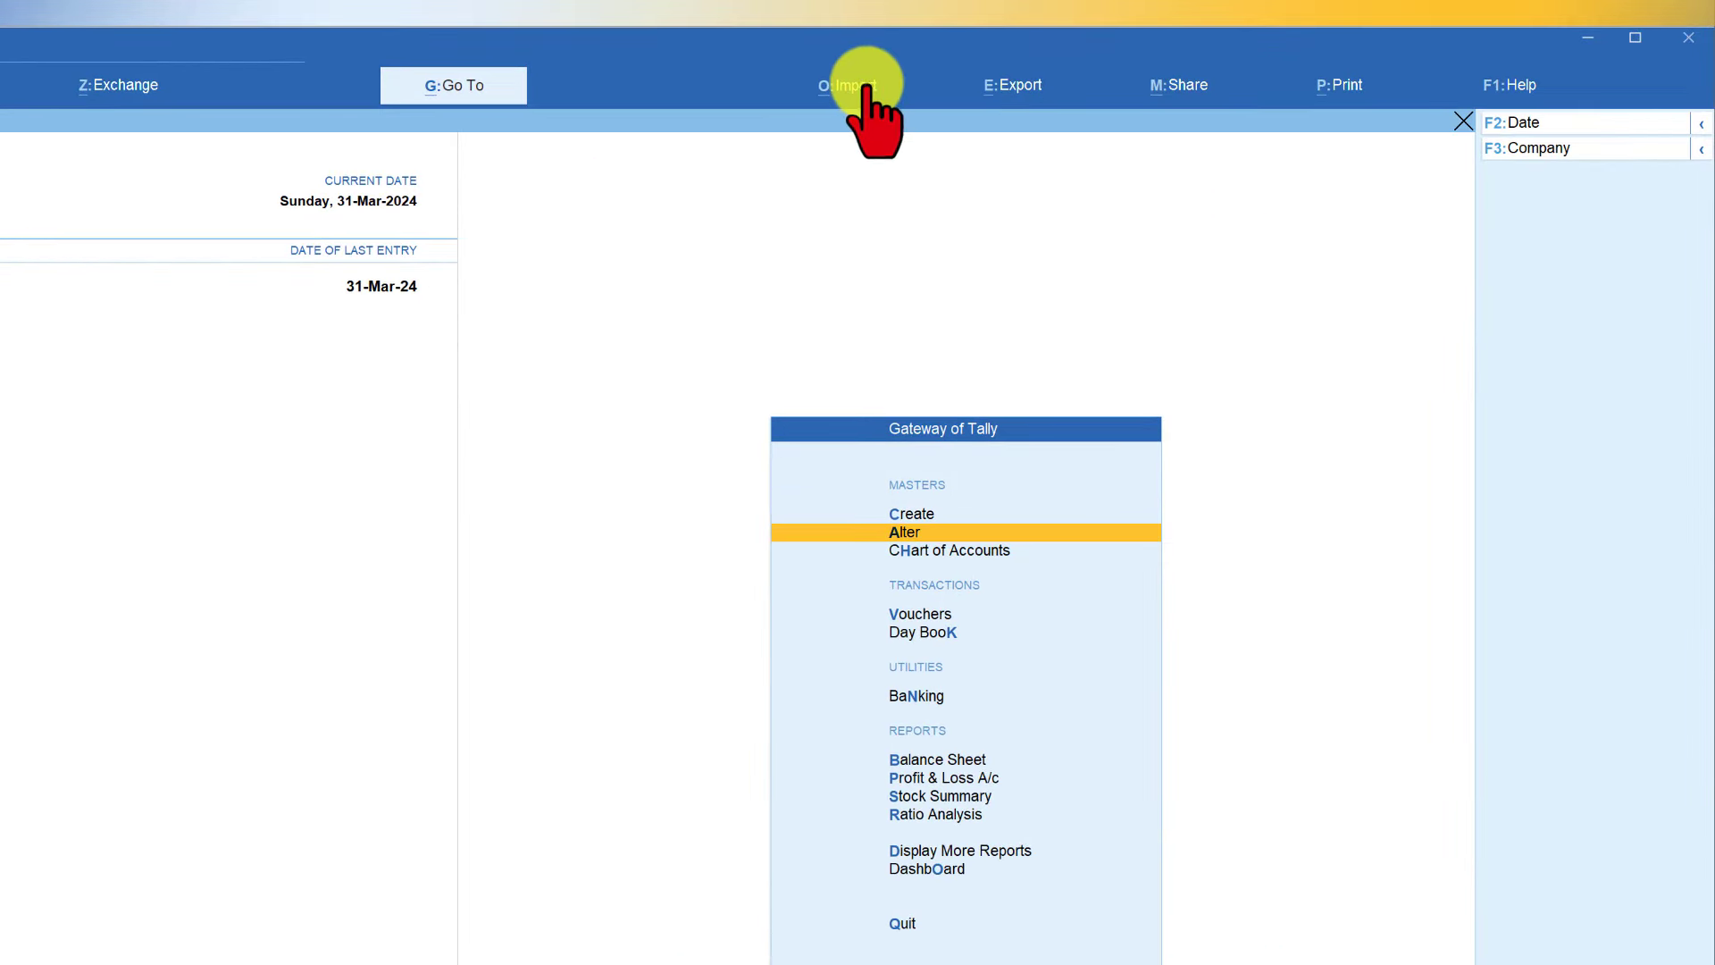
# Open the export settings for a sample Excel file for importing masters
pyautogui.click(858, 87)
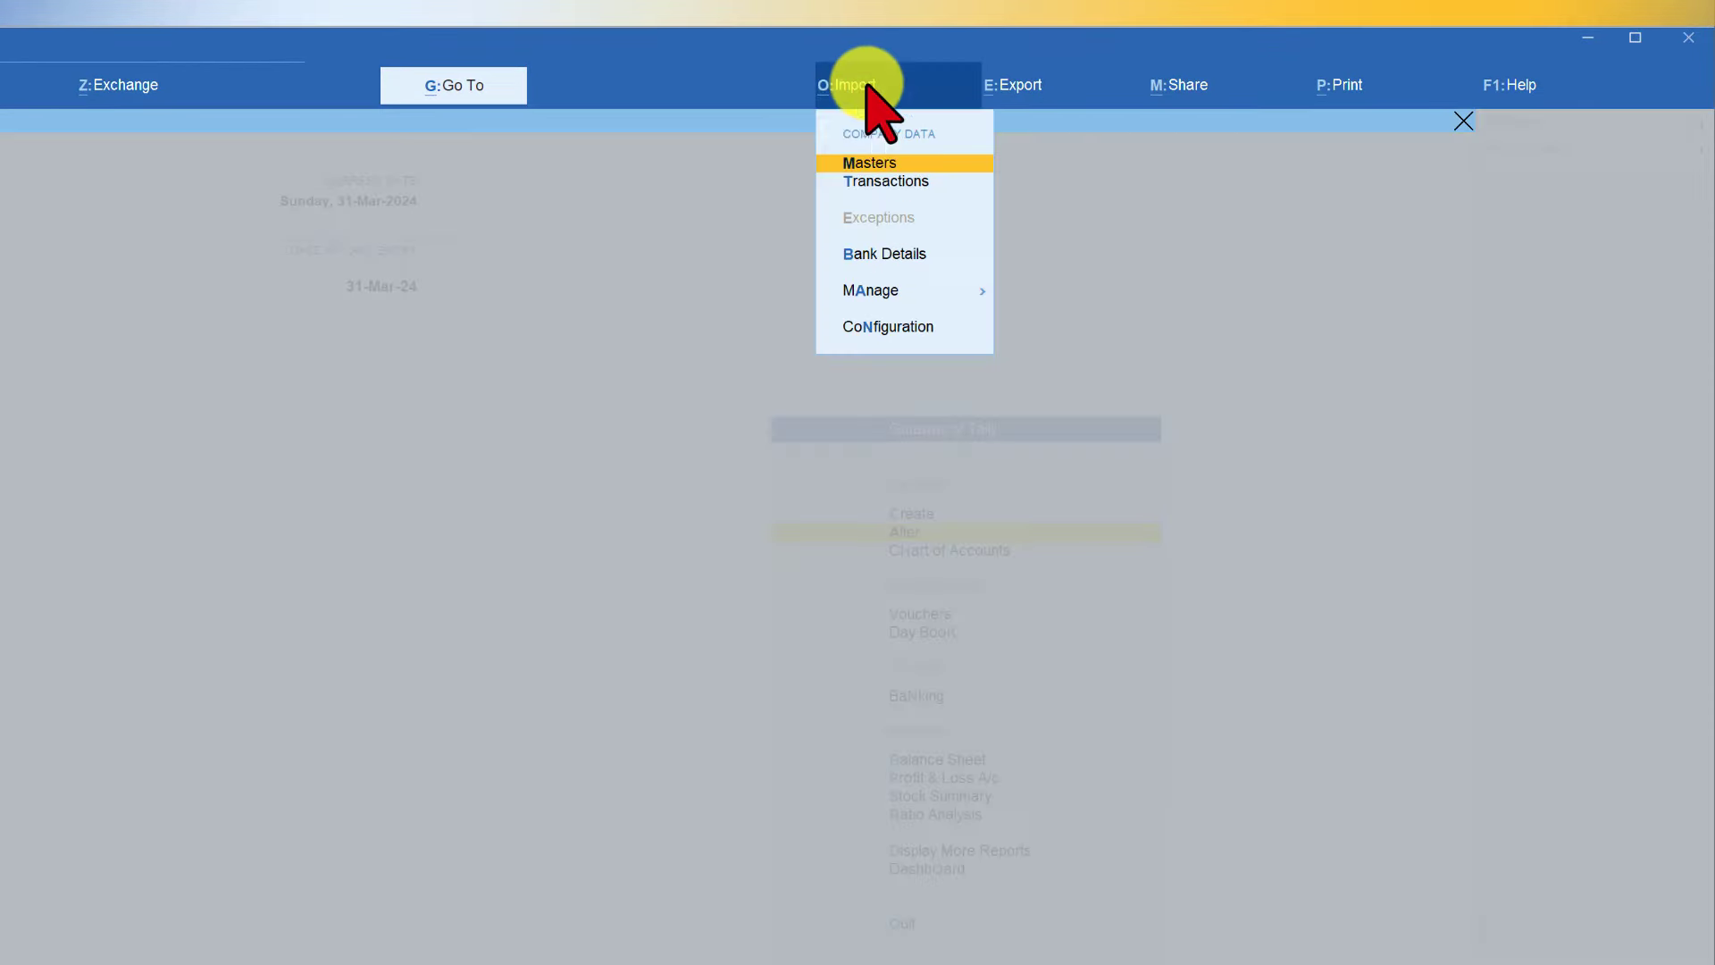
pyautogui.click(871, 292)
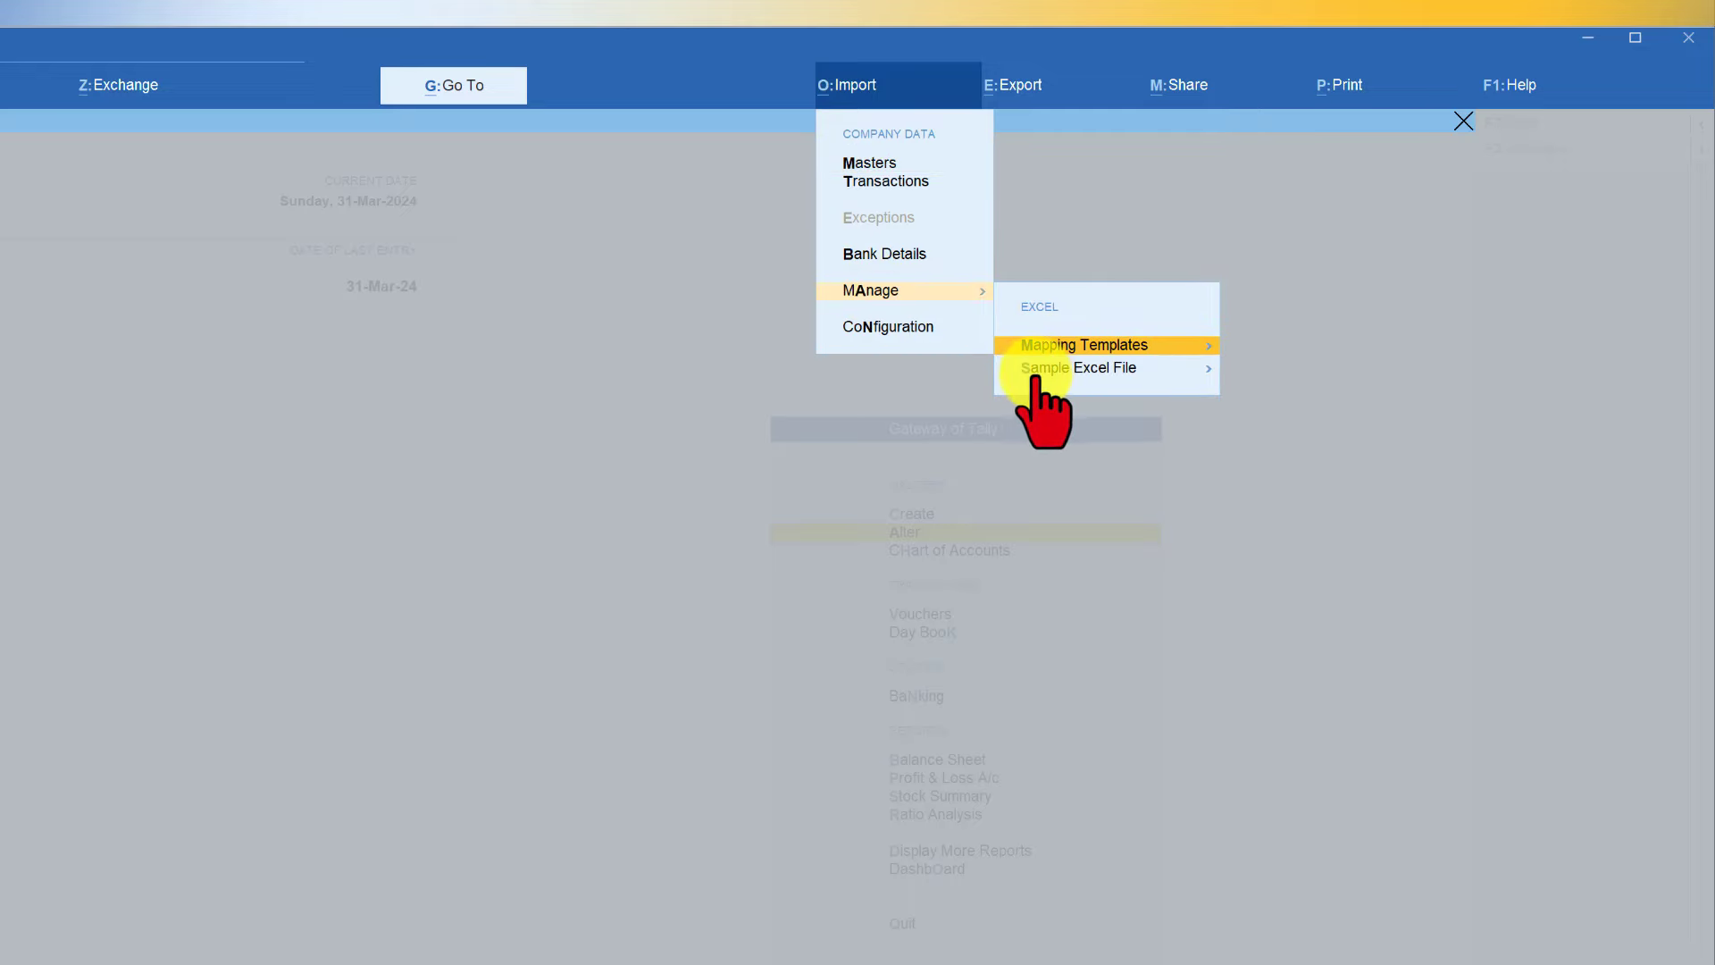
pyautogui.click(1088, 370)
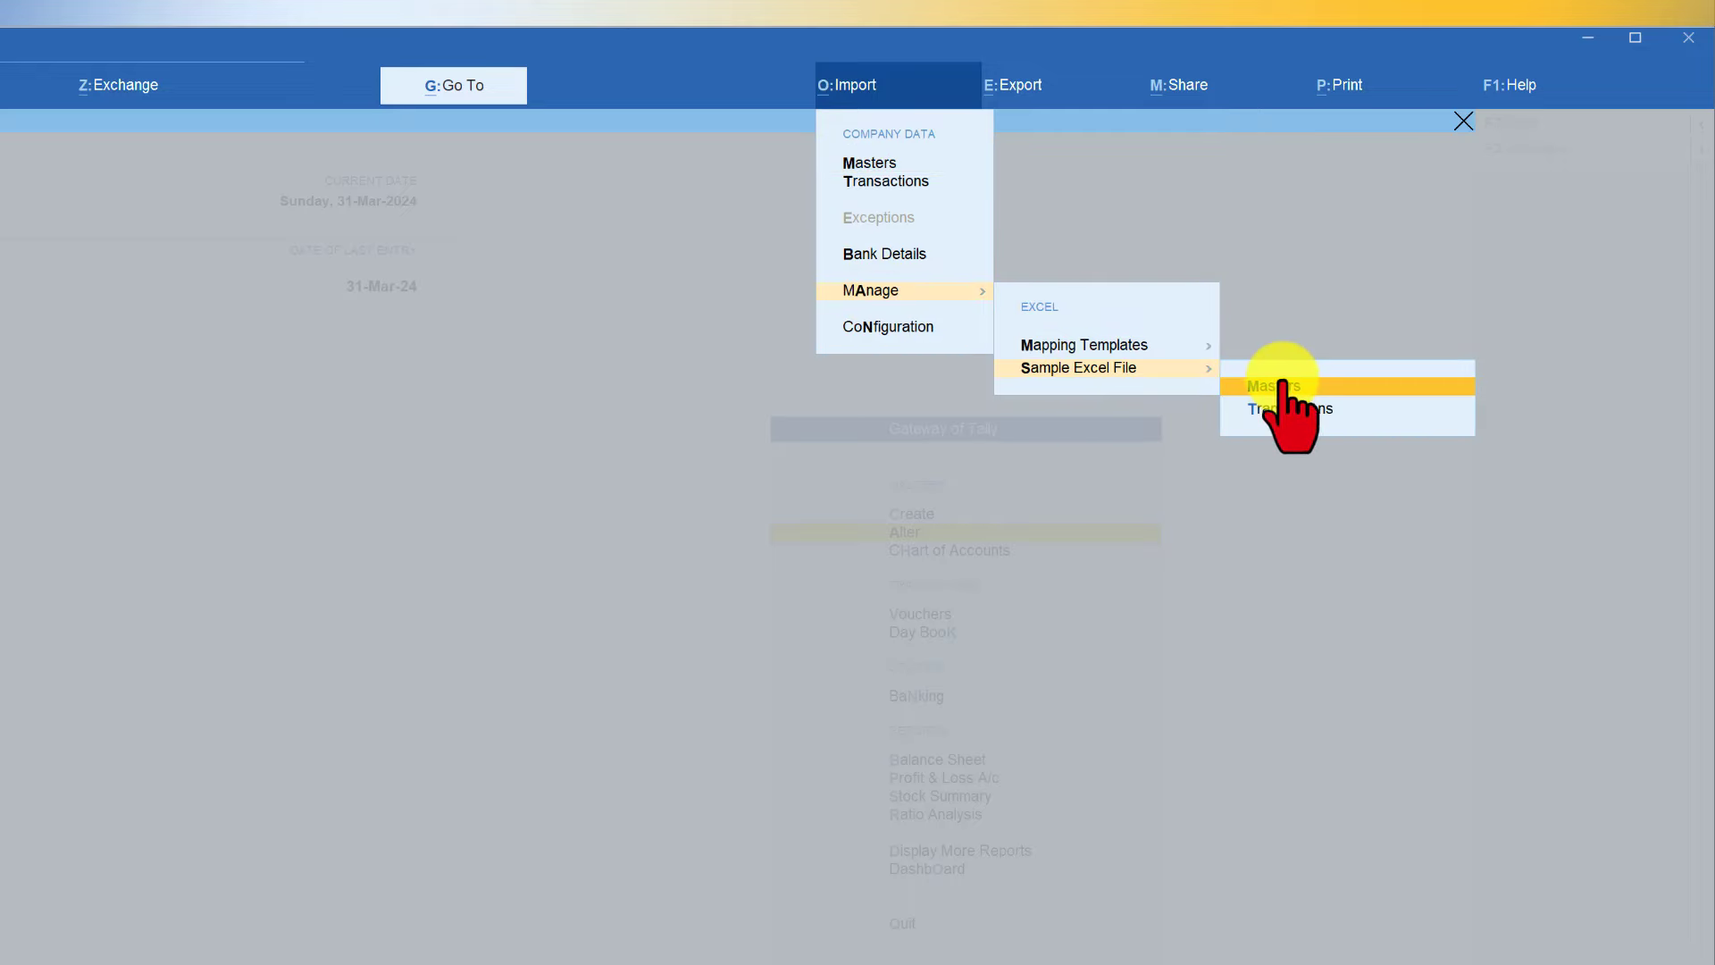
pyautogui.click(1279, 384)
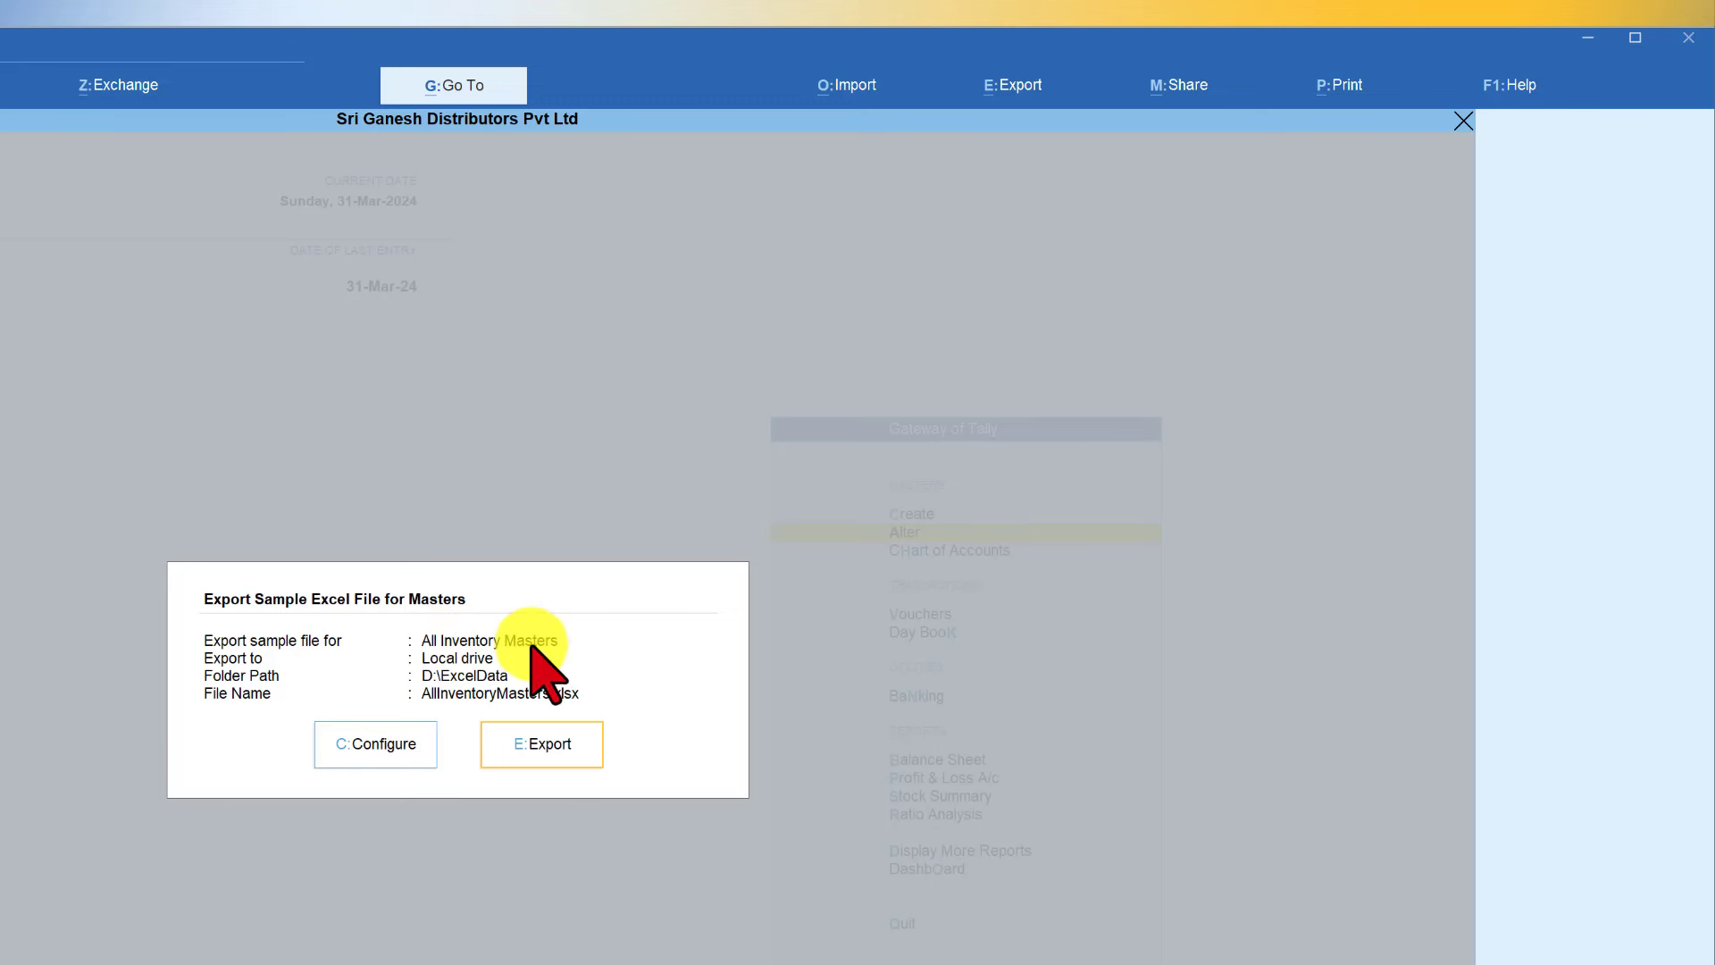
# Configure the sample file for All Accounting Masters and export it as AllAccountingMasters.xlsx to D:\ExcelData
pyautogui.click(394, 750)
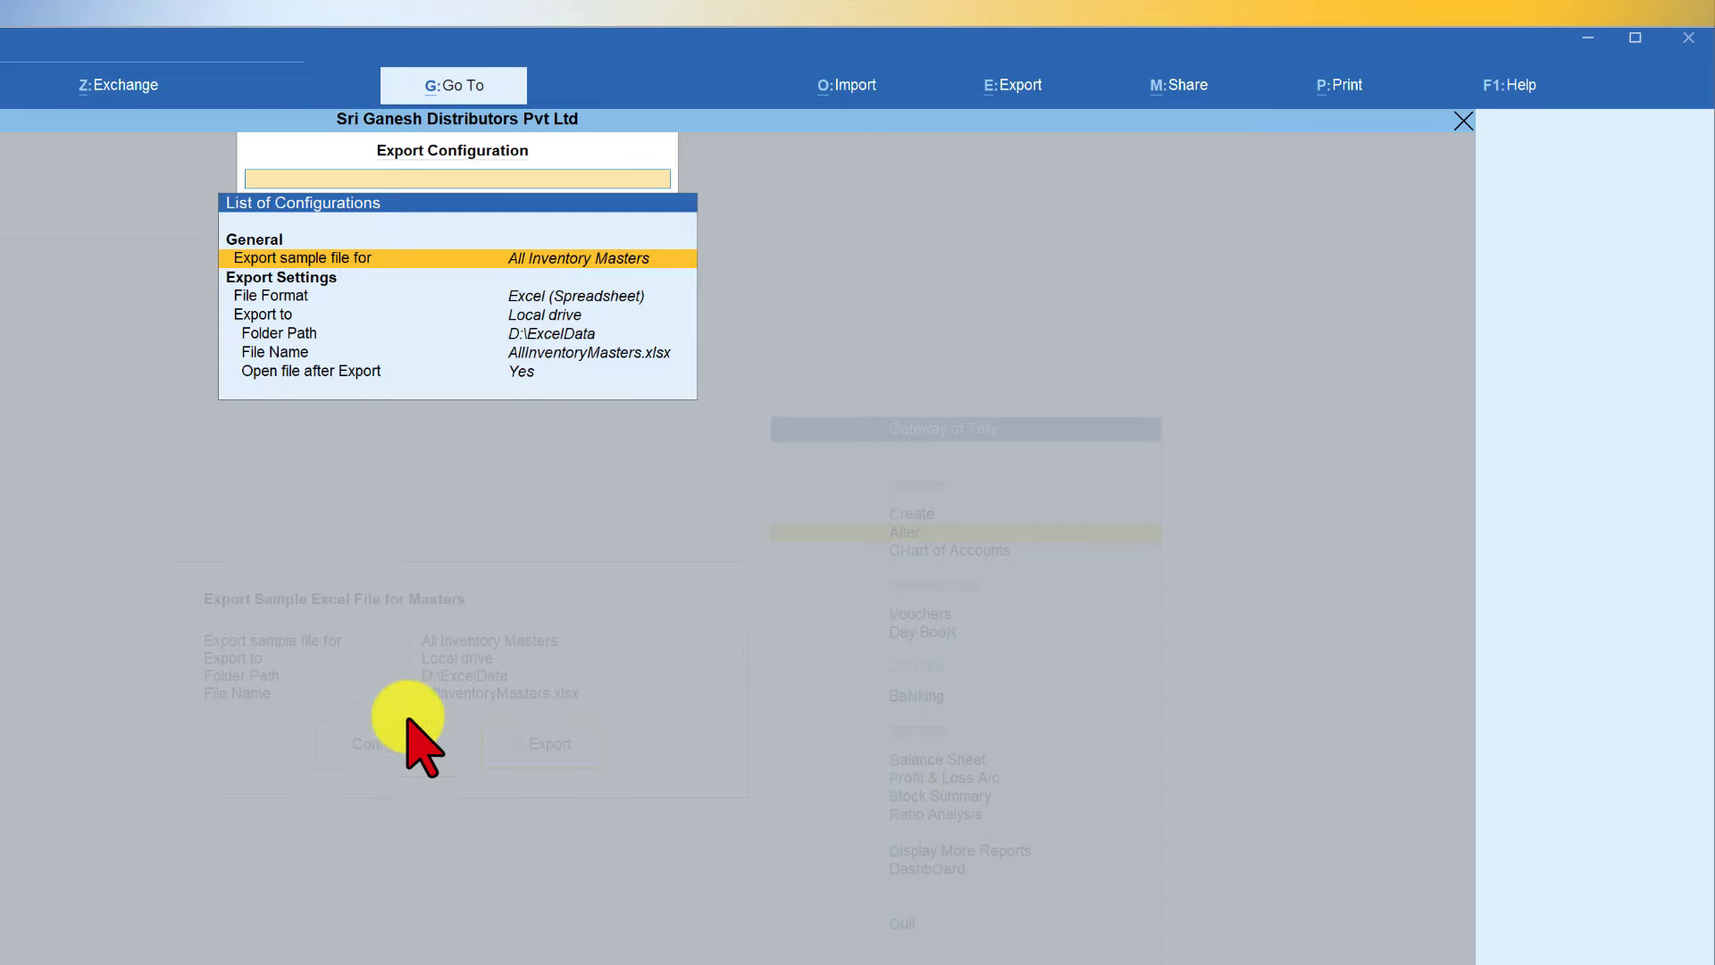
pyautogui.click(555, 261)
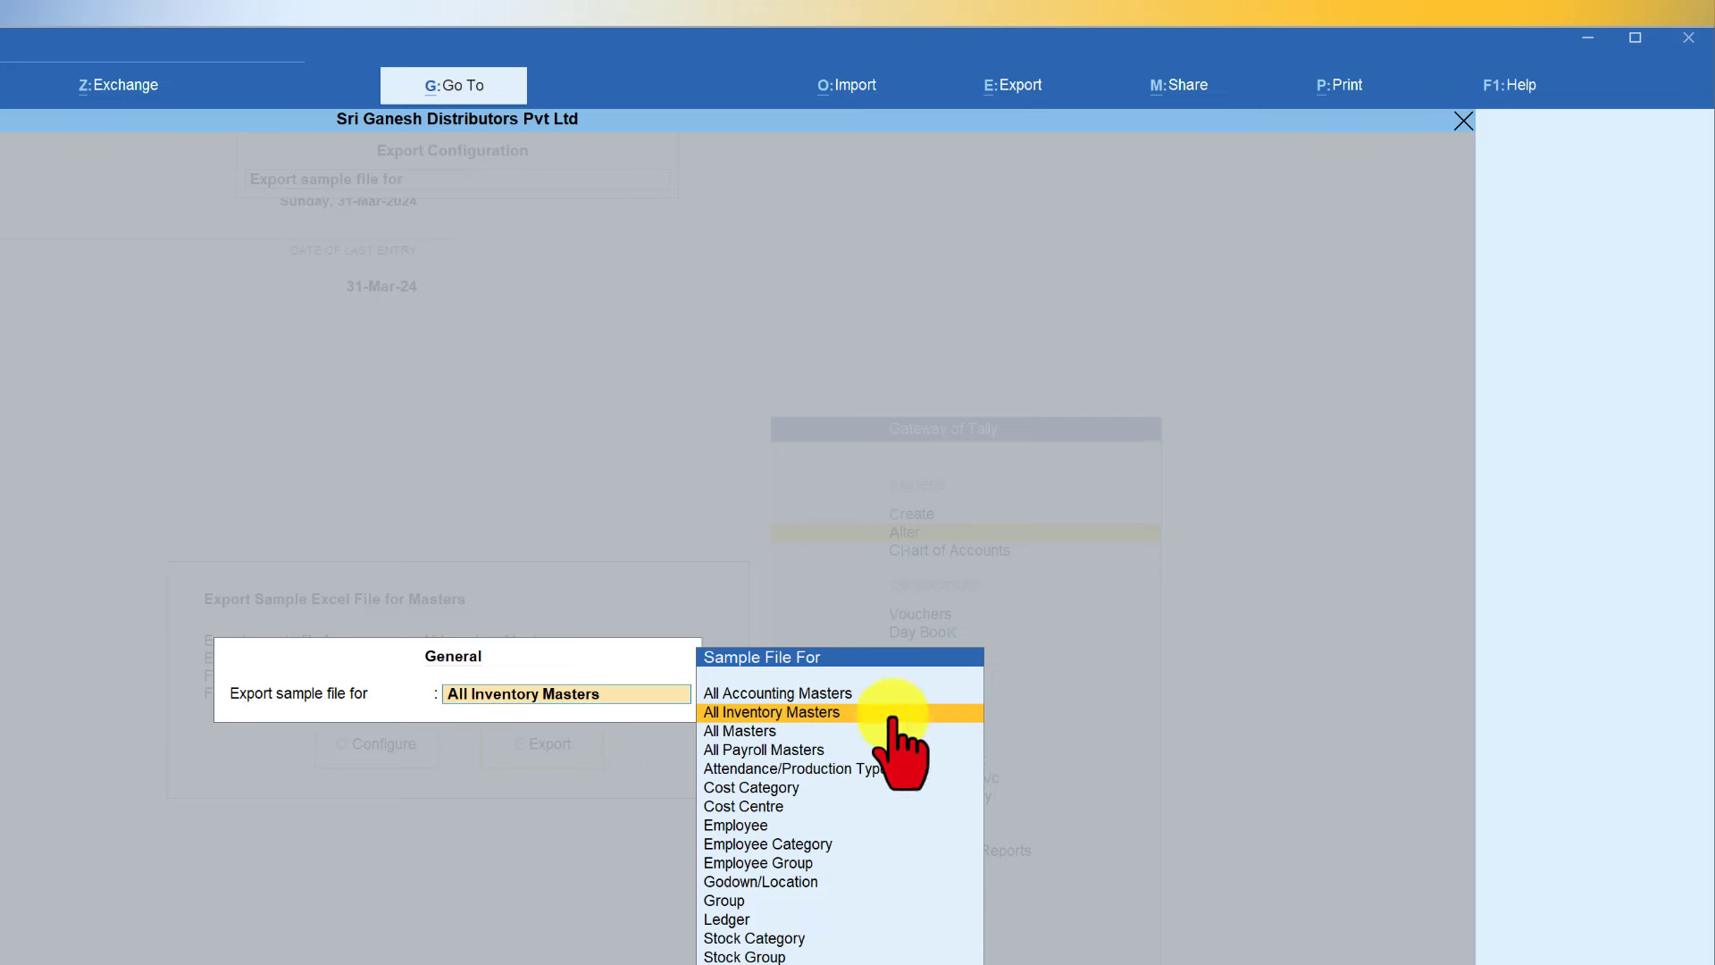
pyautogui.press('Up')
pyautogui.press('Return')
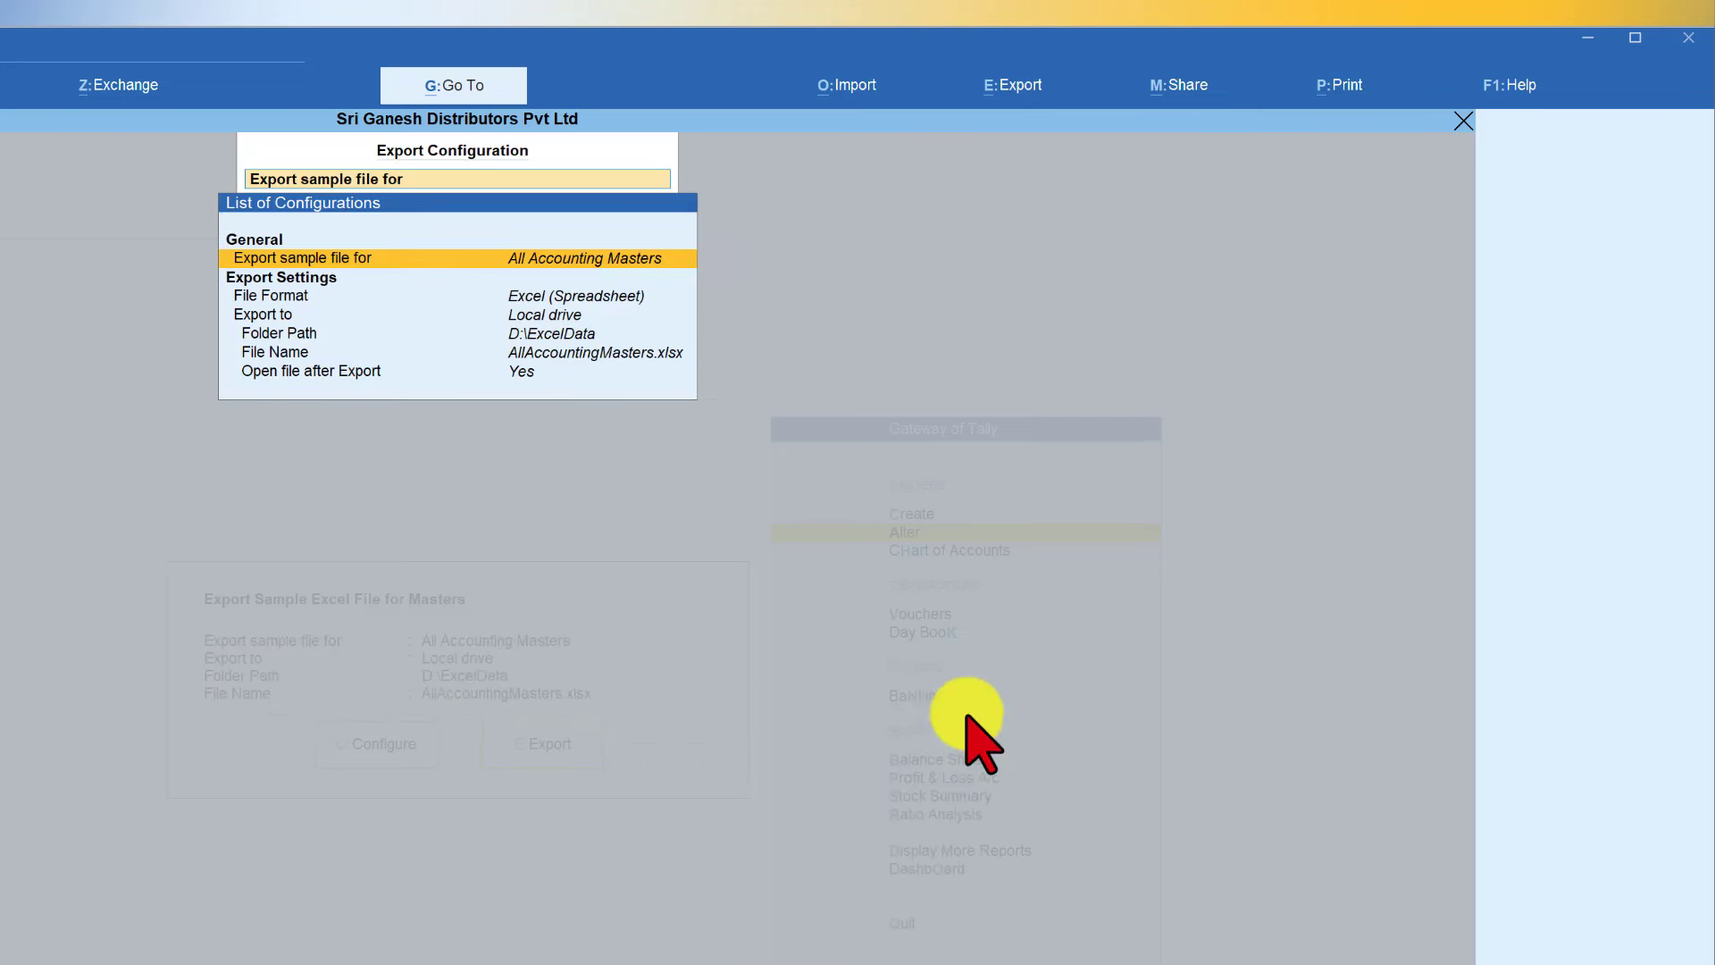
pyautogui.hotkey('ctrl', 'a')
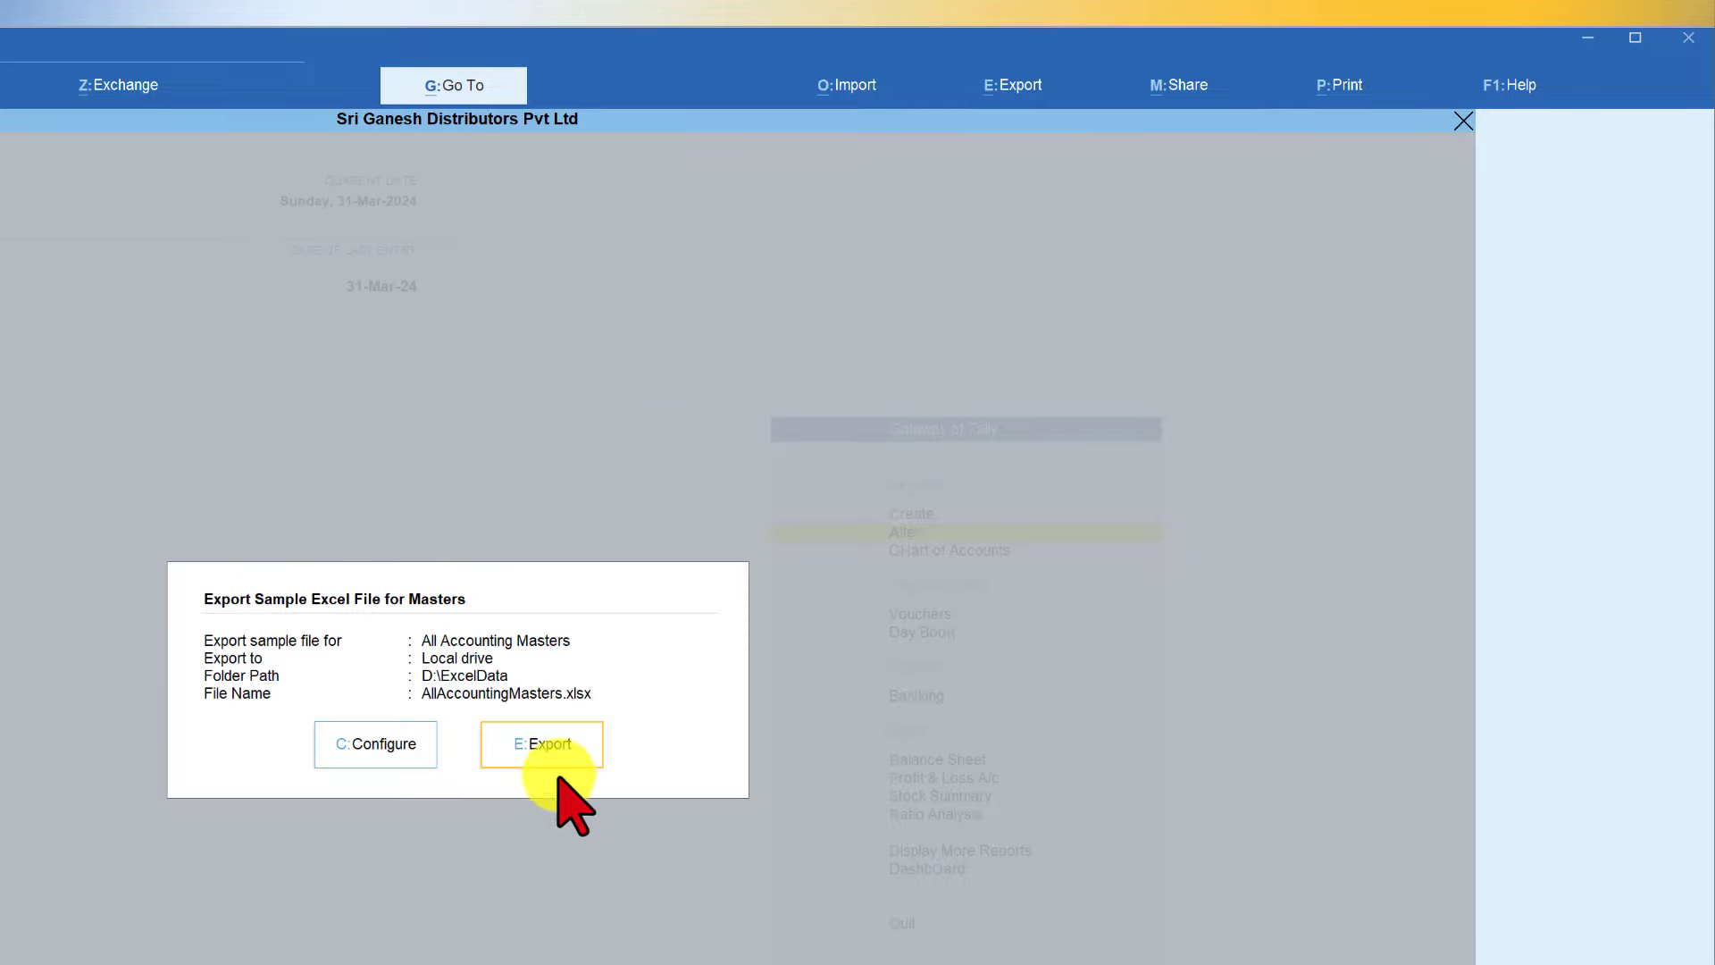
pyautogui.click(542, 745)
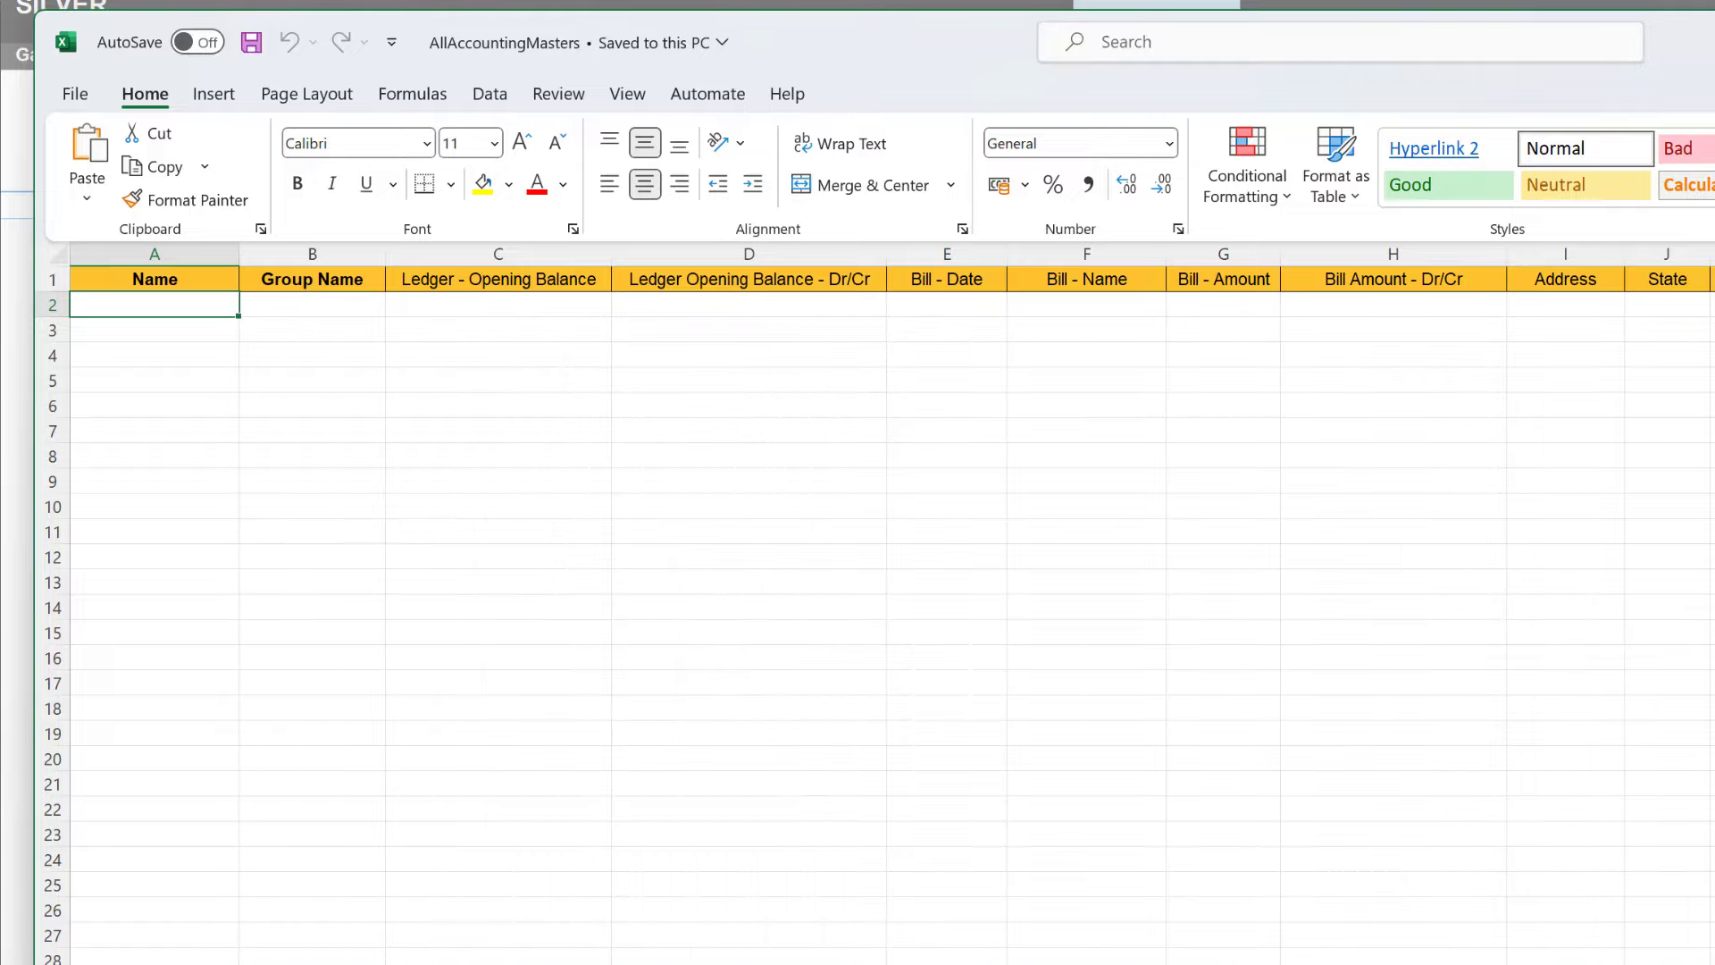
# Switch back to TallyPrime, search the reports for Msme, and open the Outstanding MSME Bills saved view
pyautogui.hotkey('alt', 'Tab')
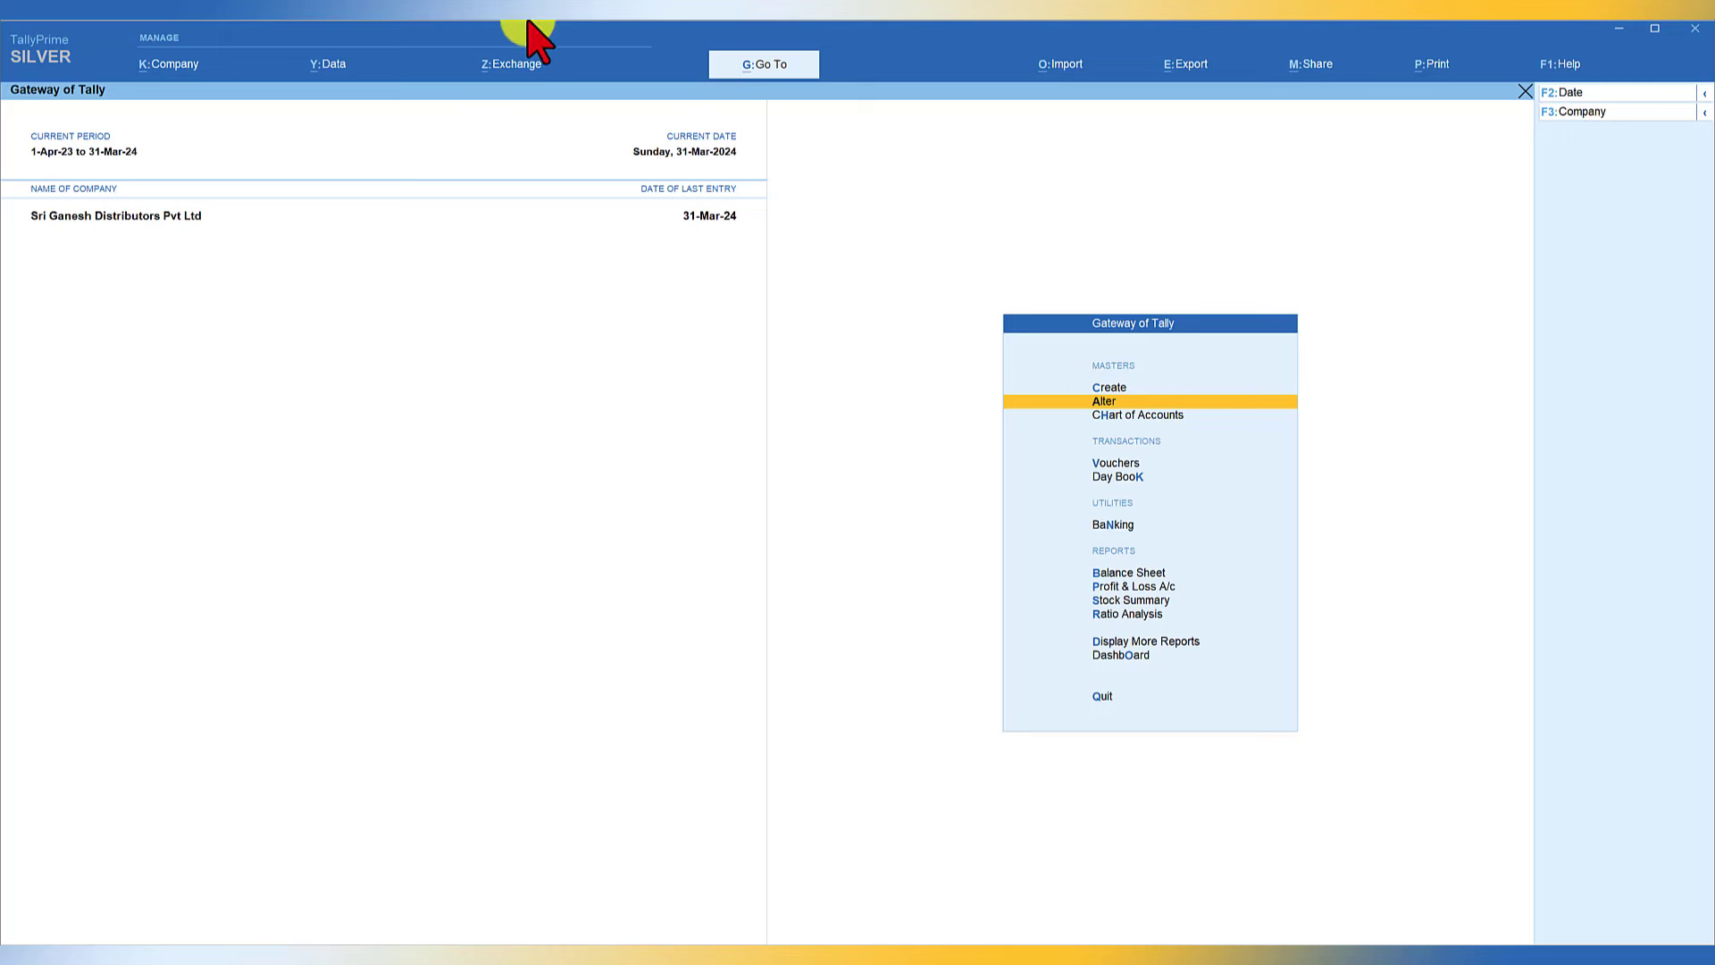
pyautogui.click(793, 62)
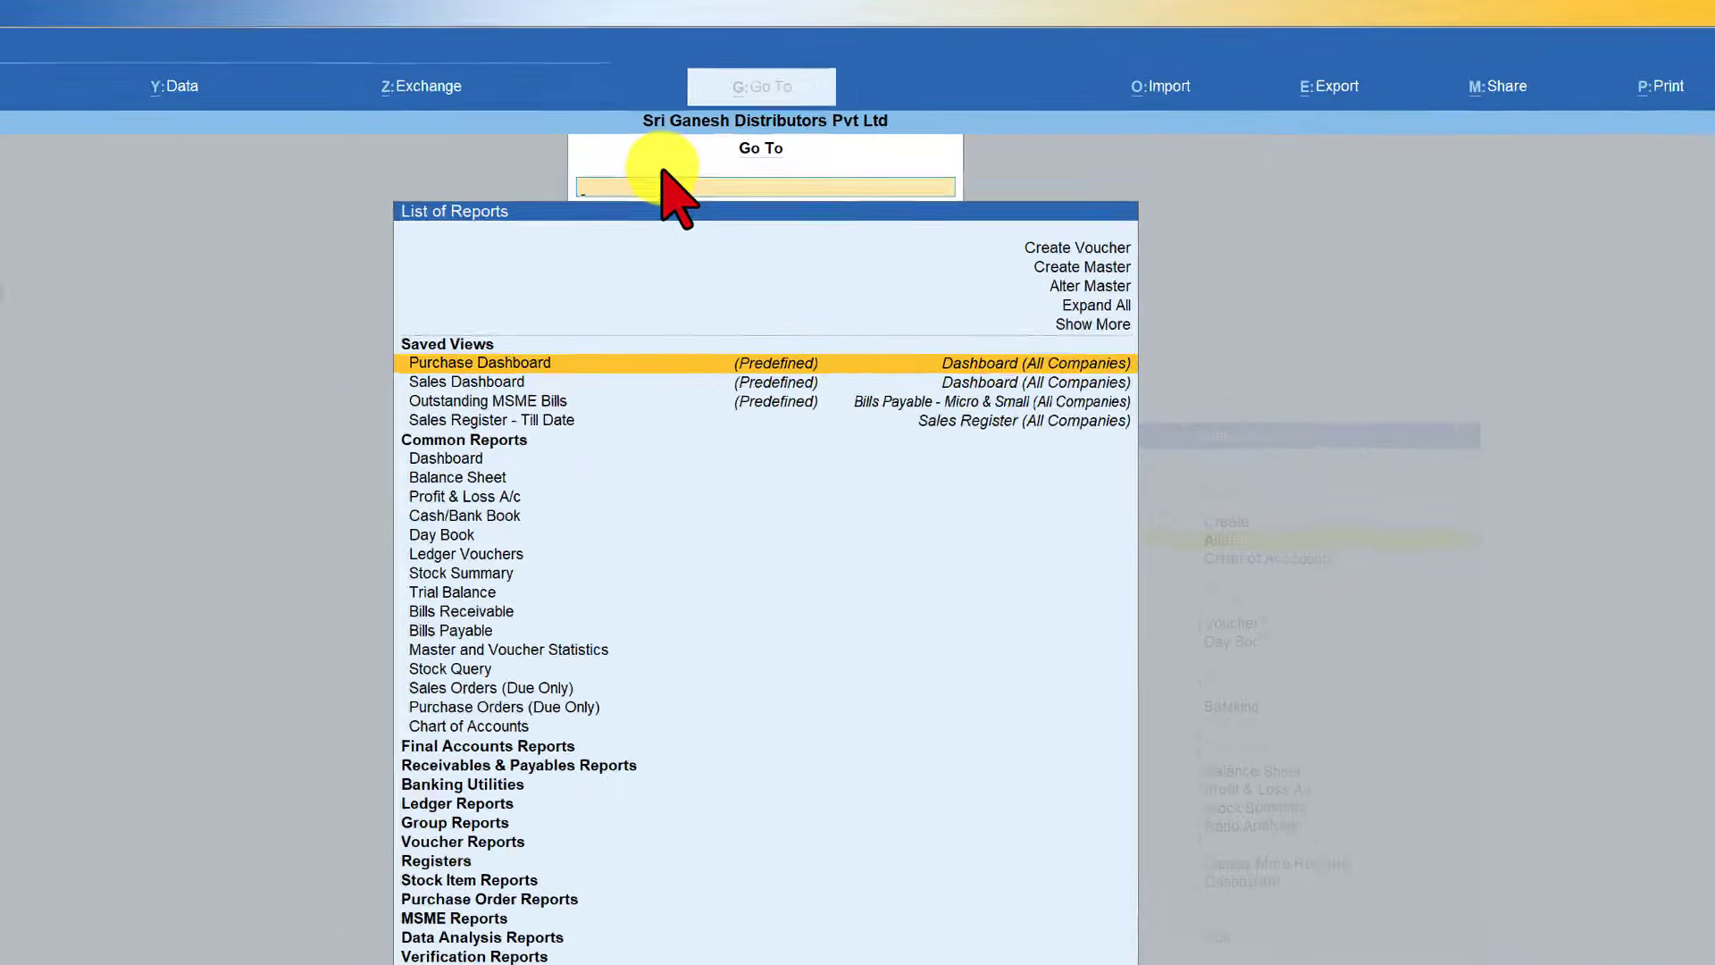
pyautogui.write('Msme')
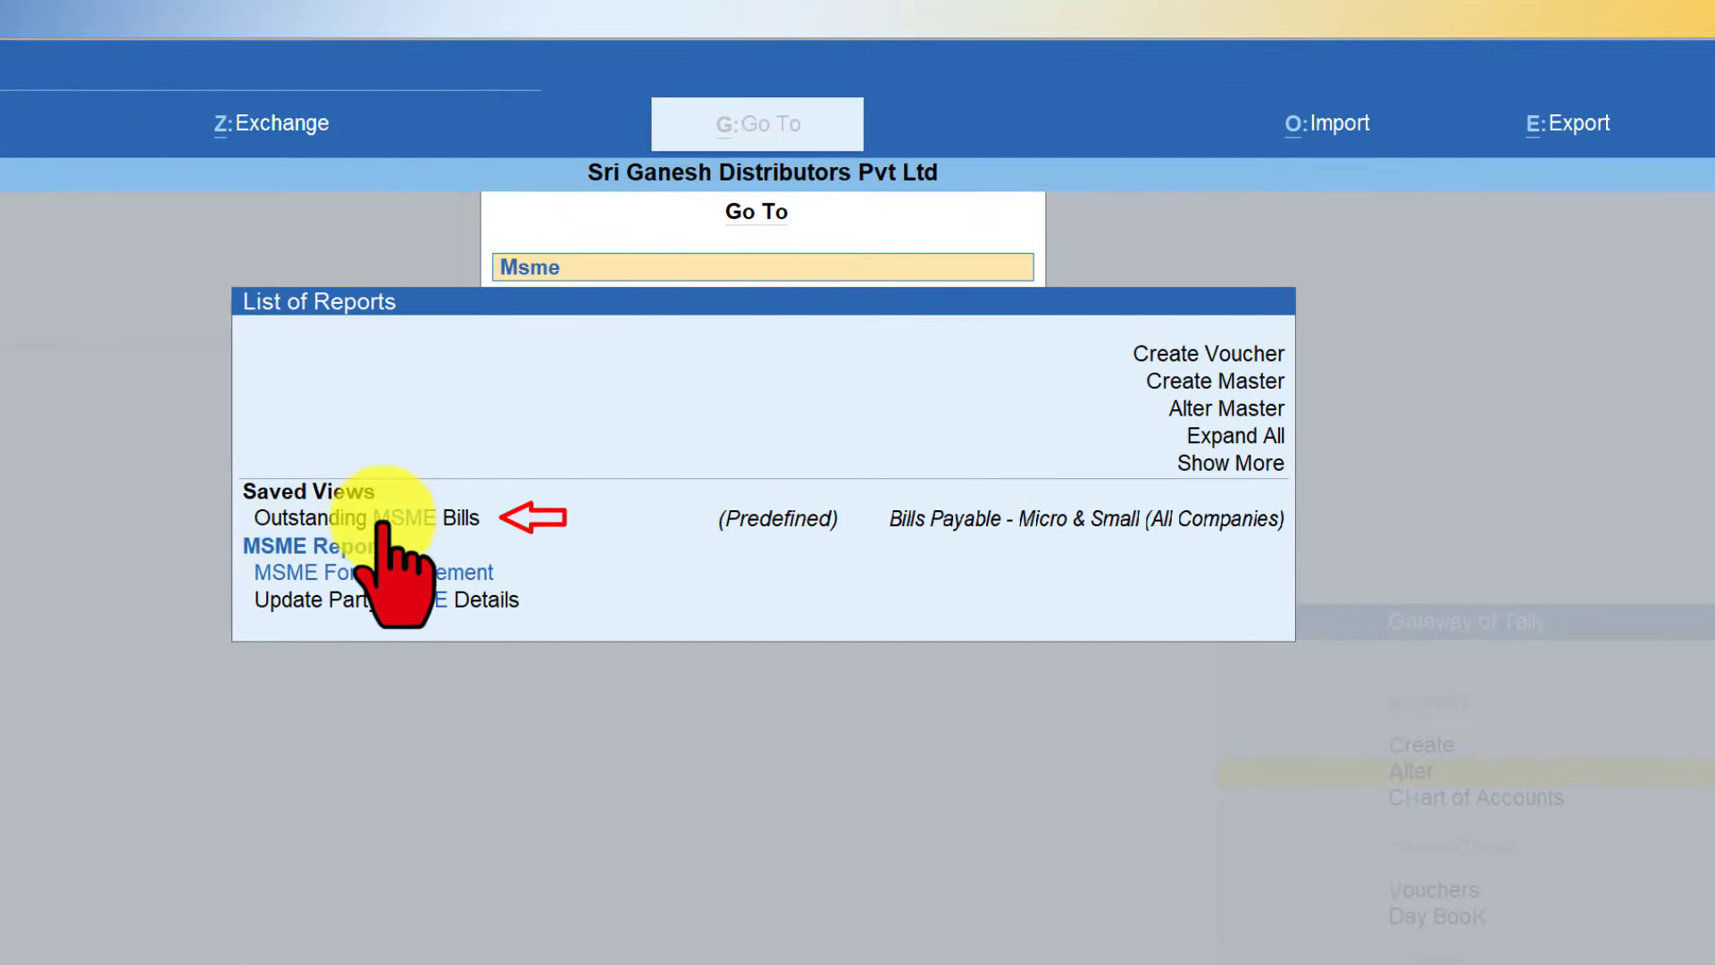
pyautogui.click(441, 521)
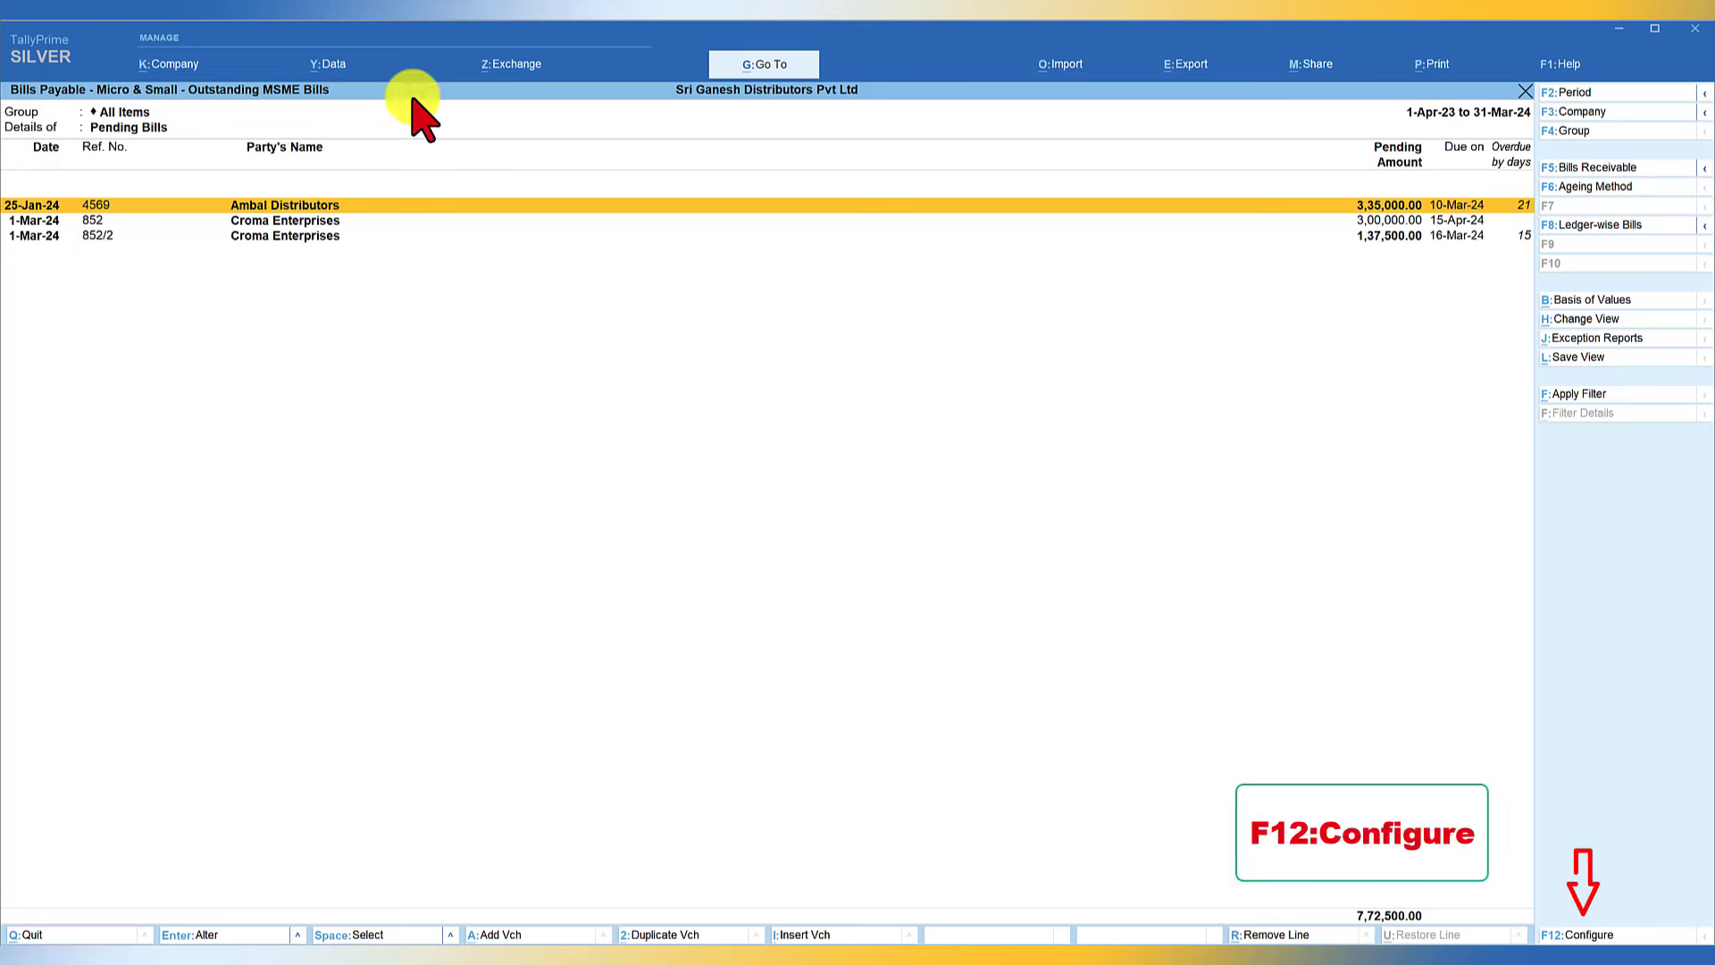
# Configure the outstanding bills report to show the type of enterprise, UDYAM registration number and opening amount
pyautogui.press('F12')
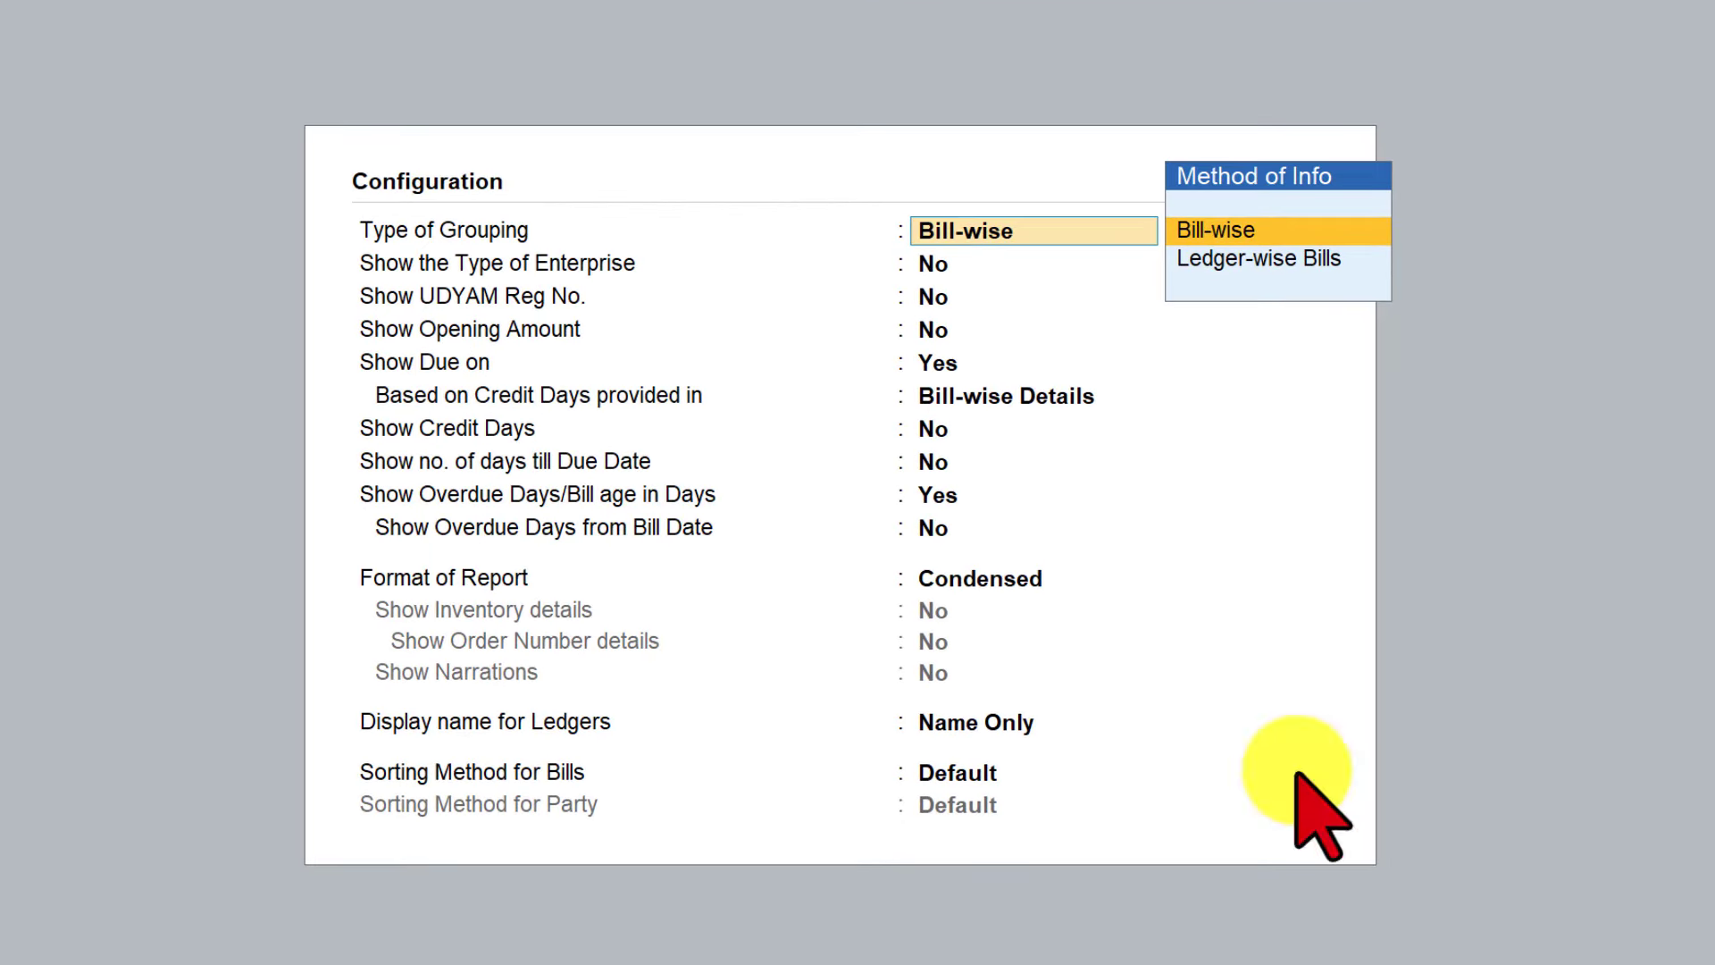
pyautogui.press('Return')
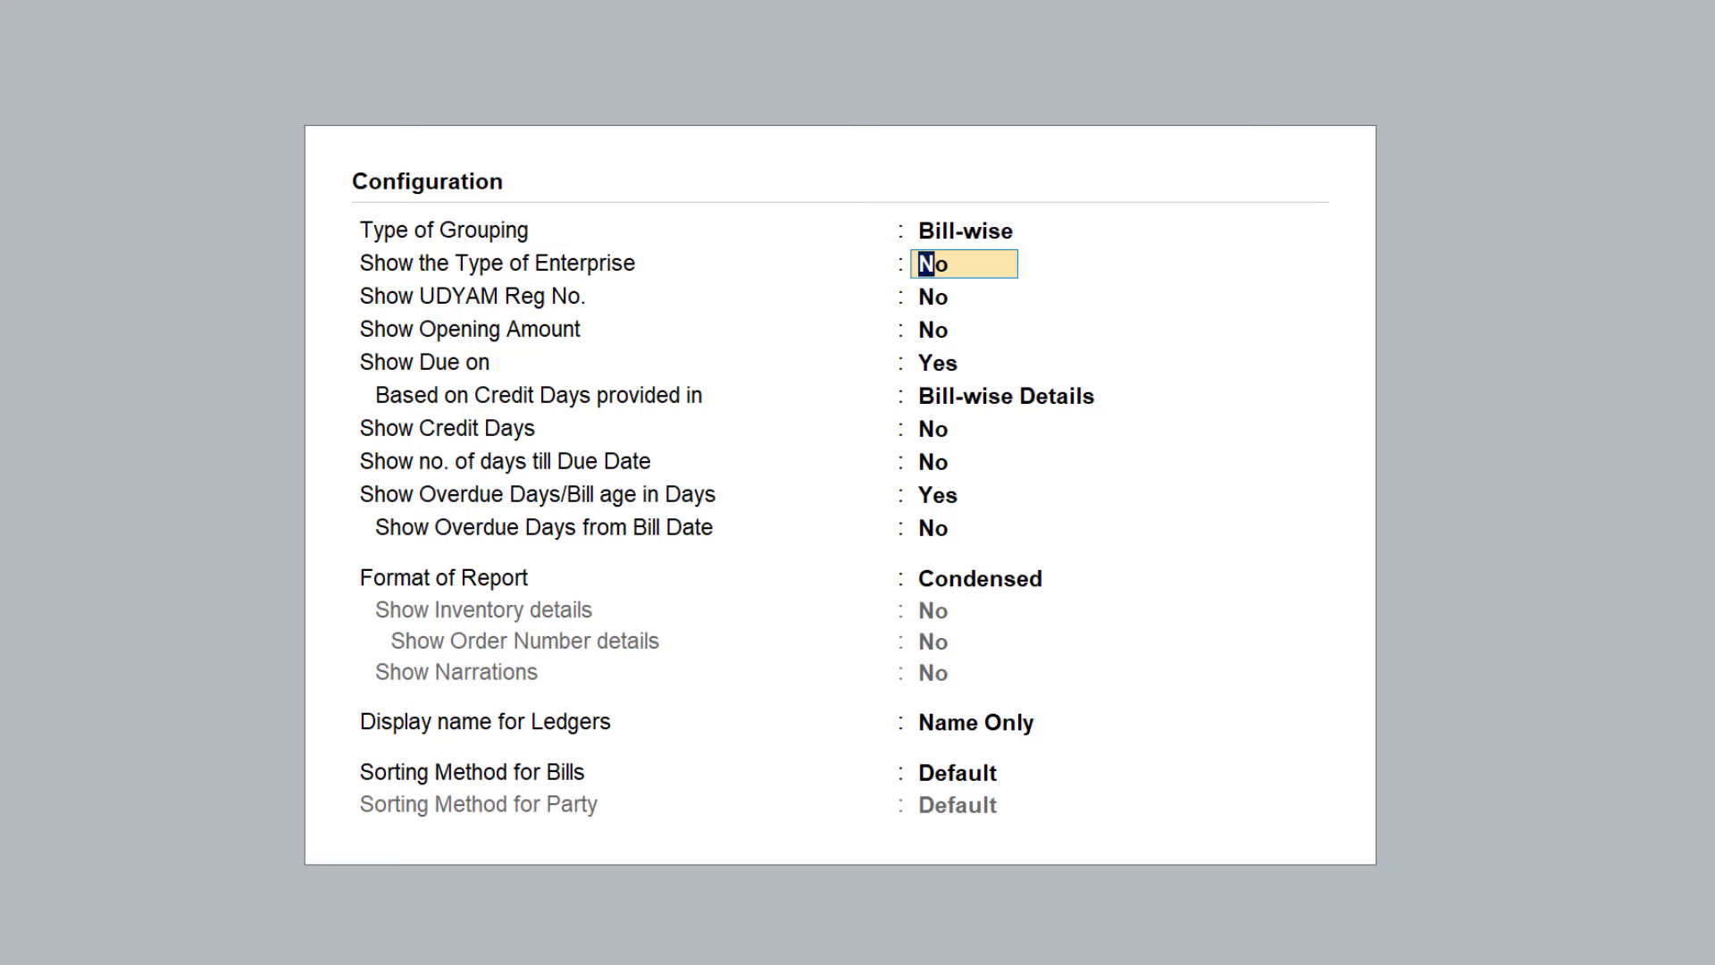
pyautogui.press('y')
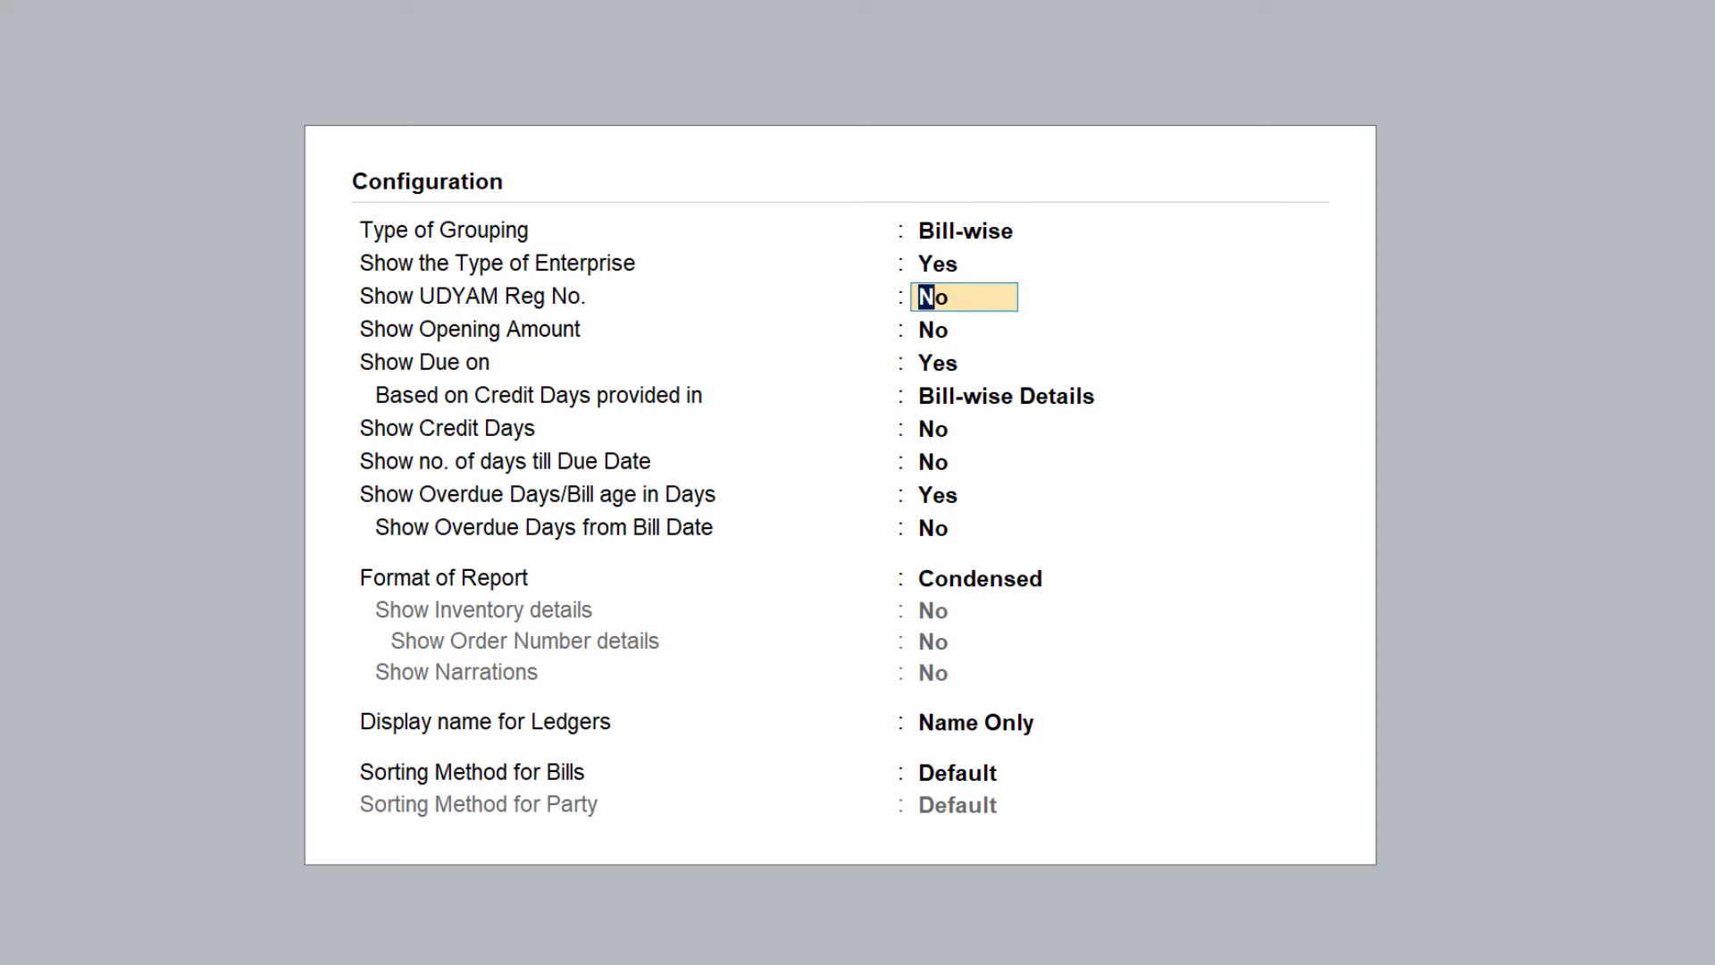
pyautogui.press('Return')
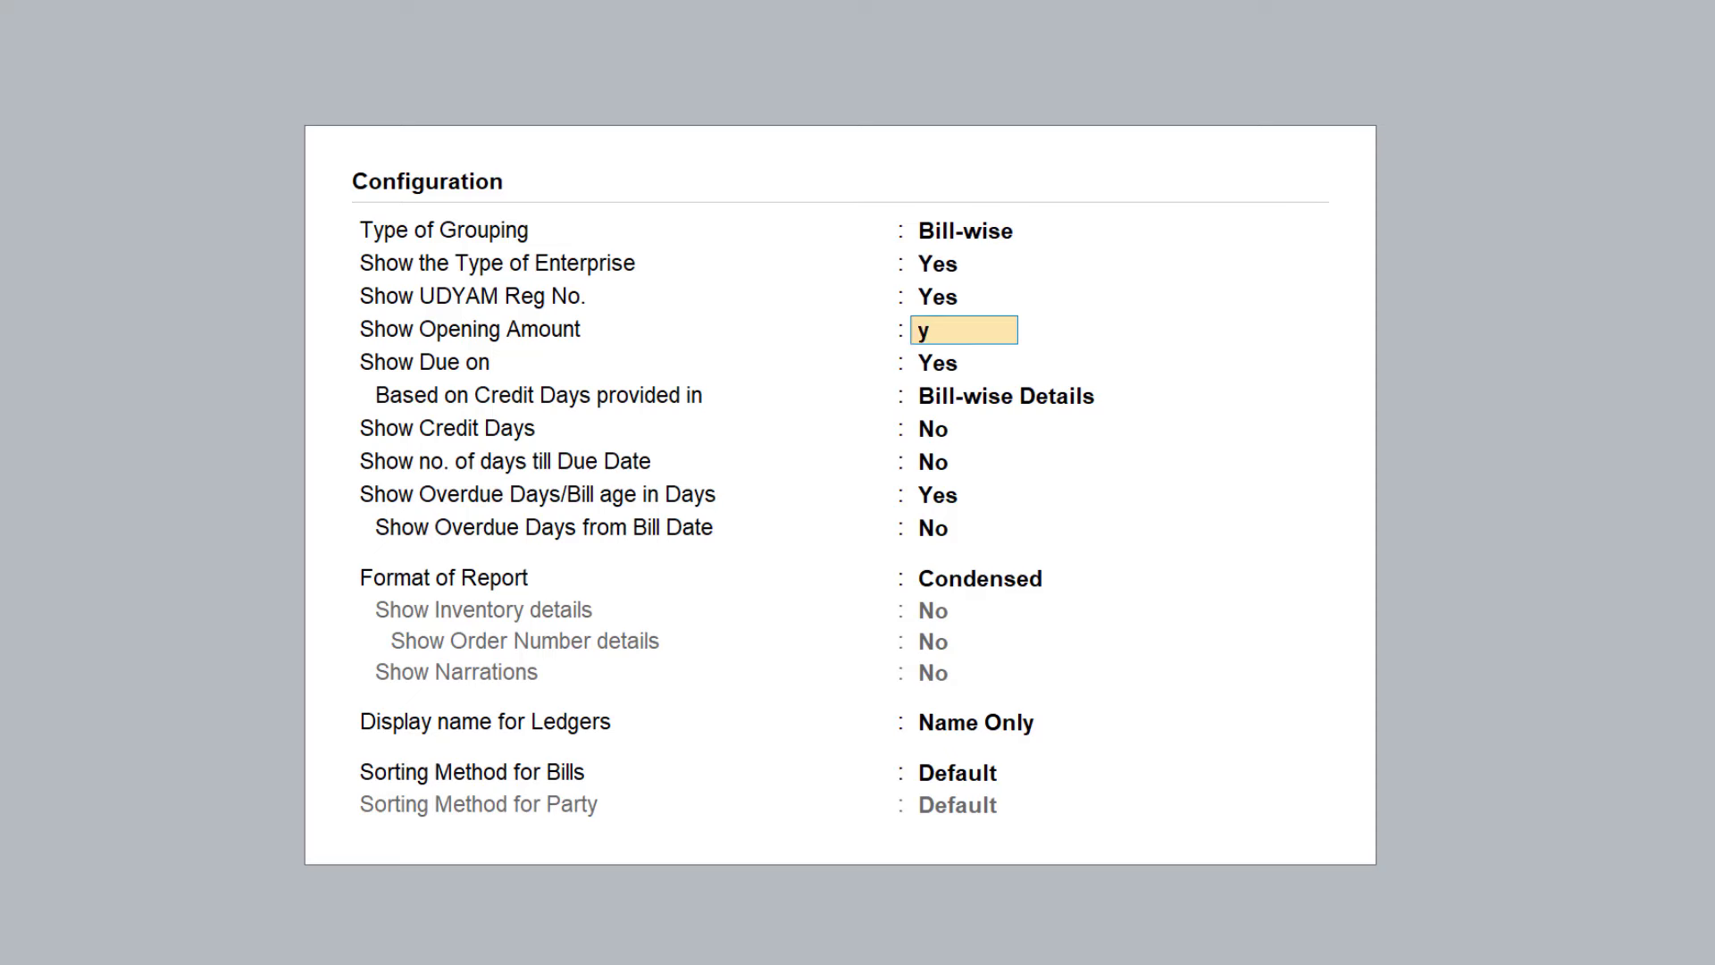
pyautogui.press('Return')
pyautogui.press('Return')
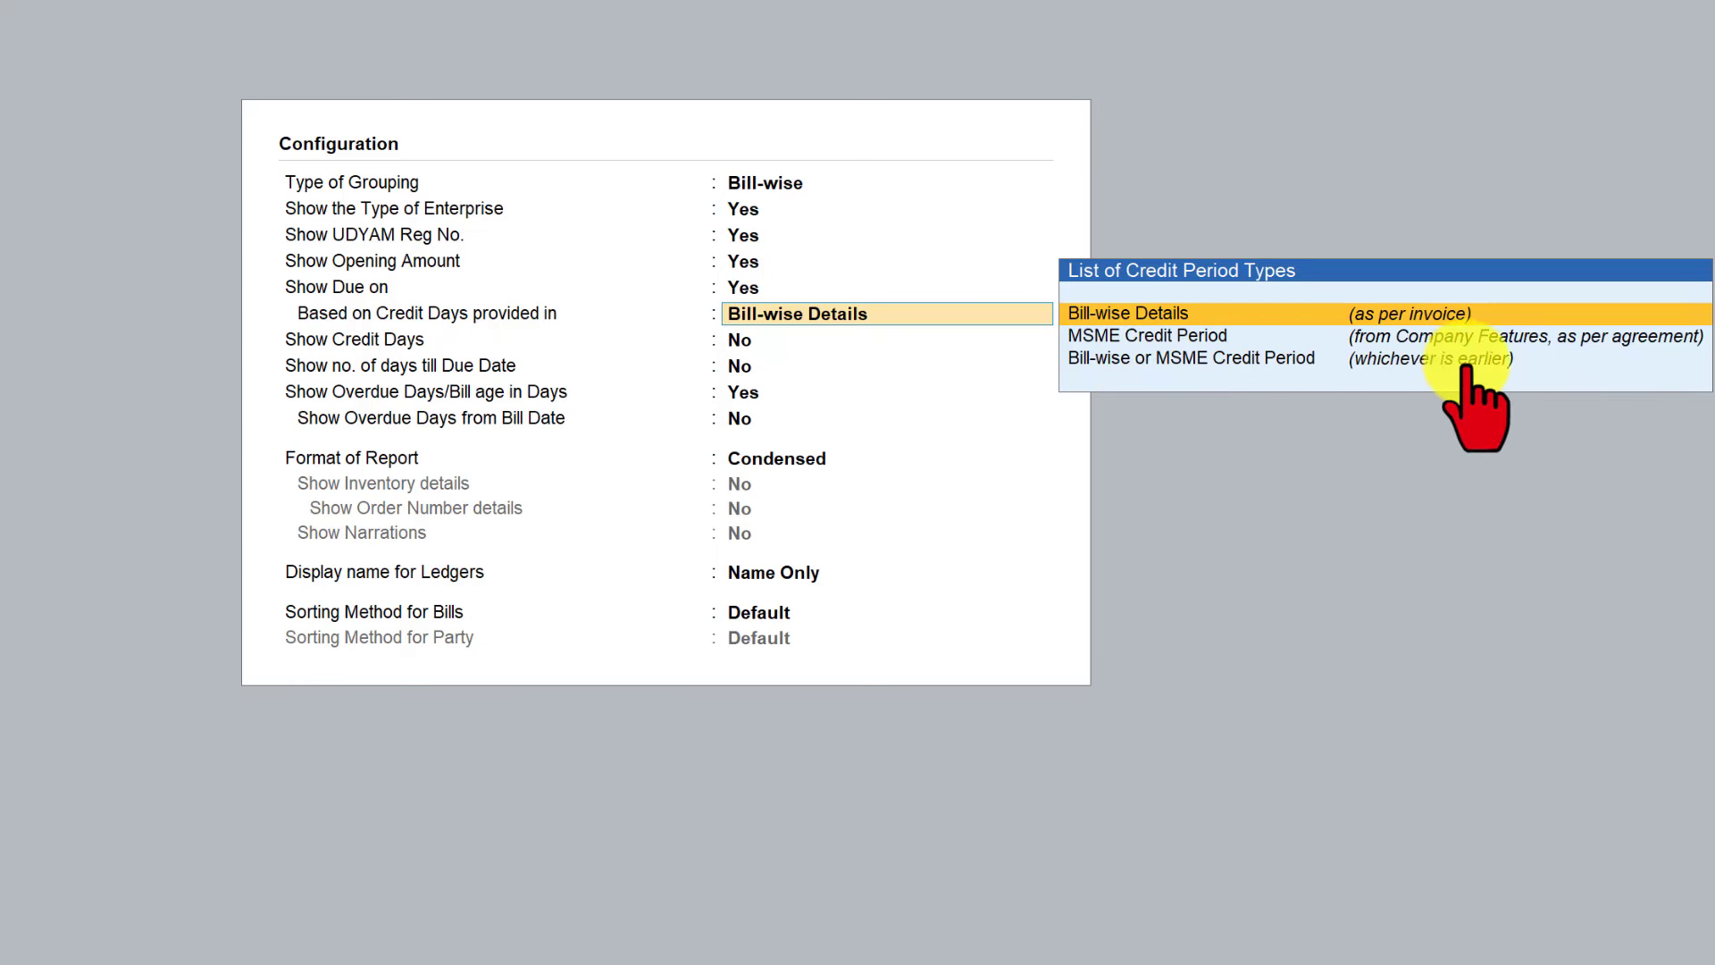
# Base due dates on Bill-wise or MSME Credit Period, show credit days and days till due date, and apply the configuration
pyautogui.click(1362, 358)
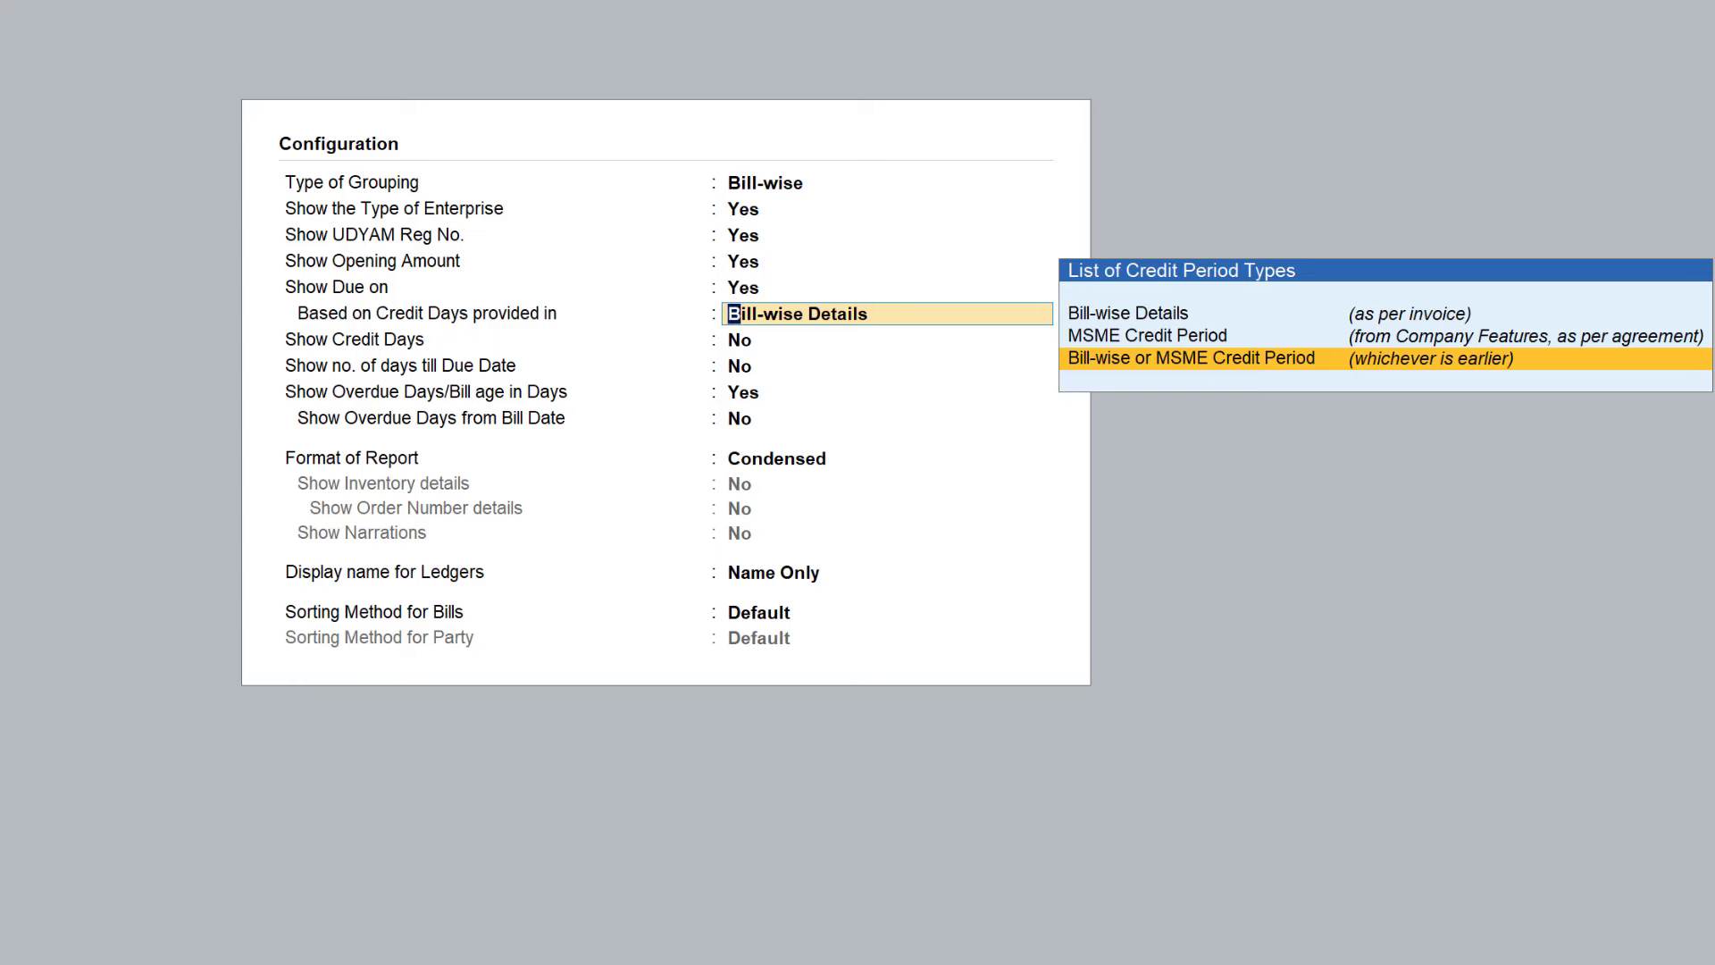
pyautogui.press('Return')
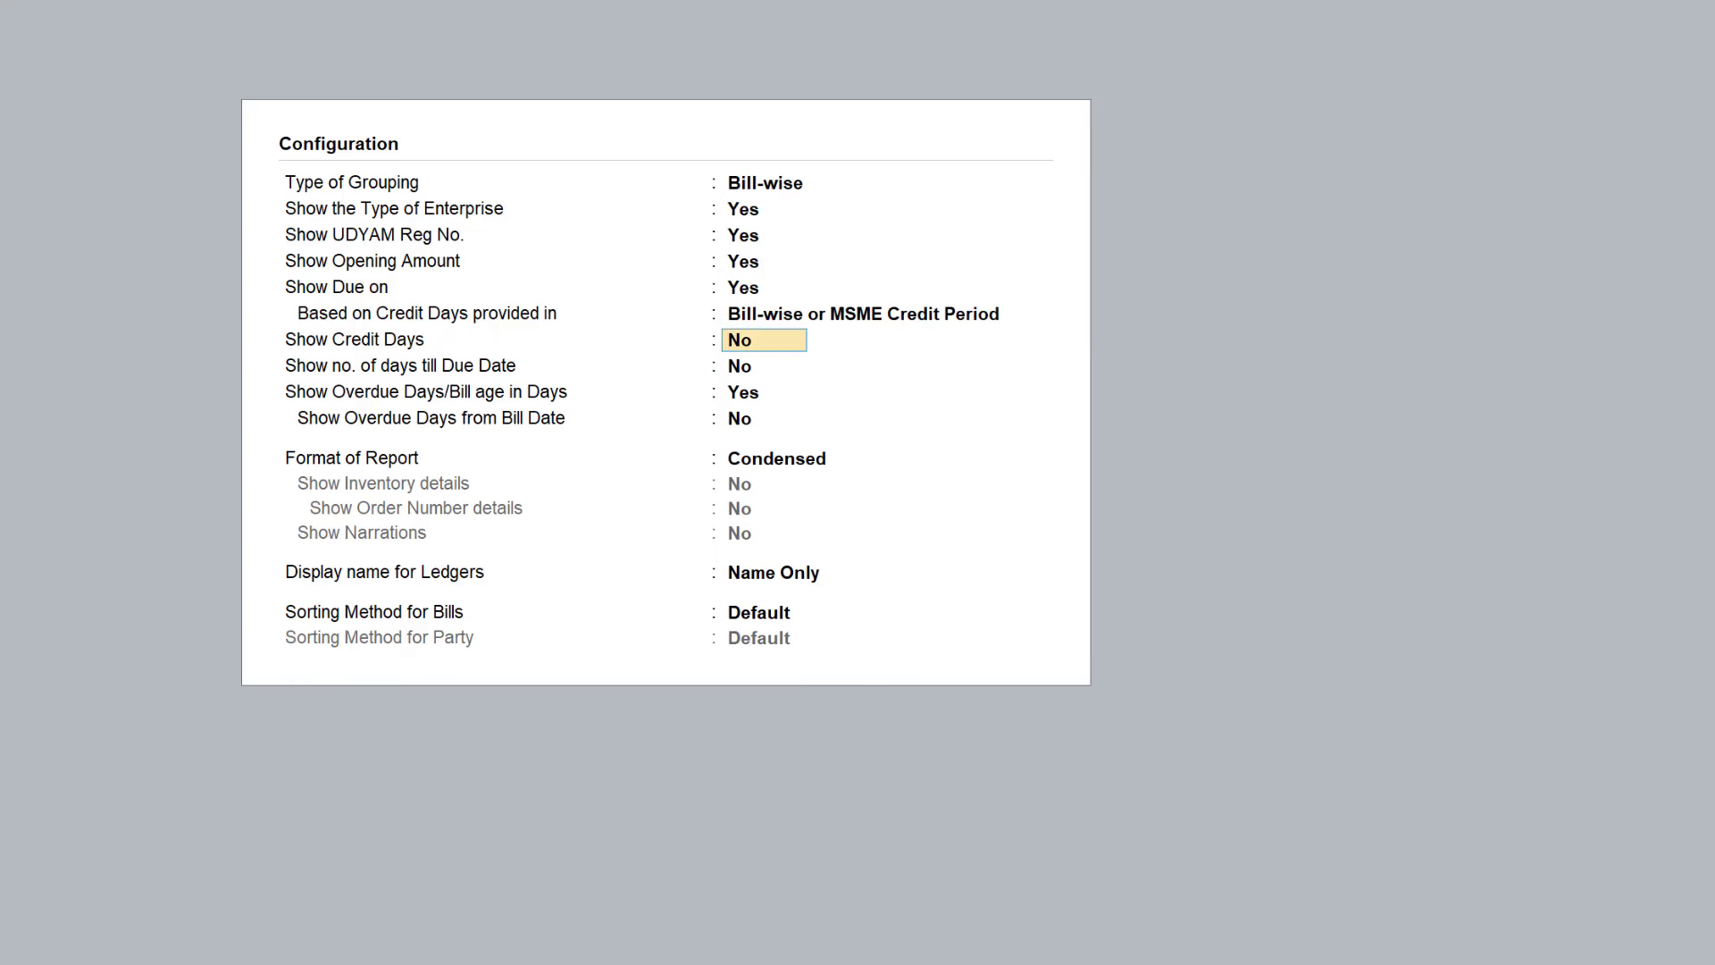
pyautogui.press('y')
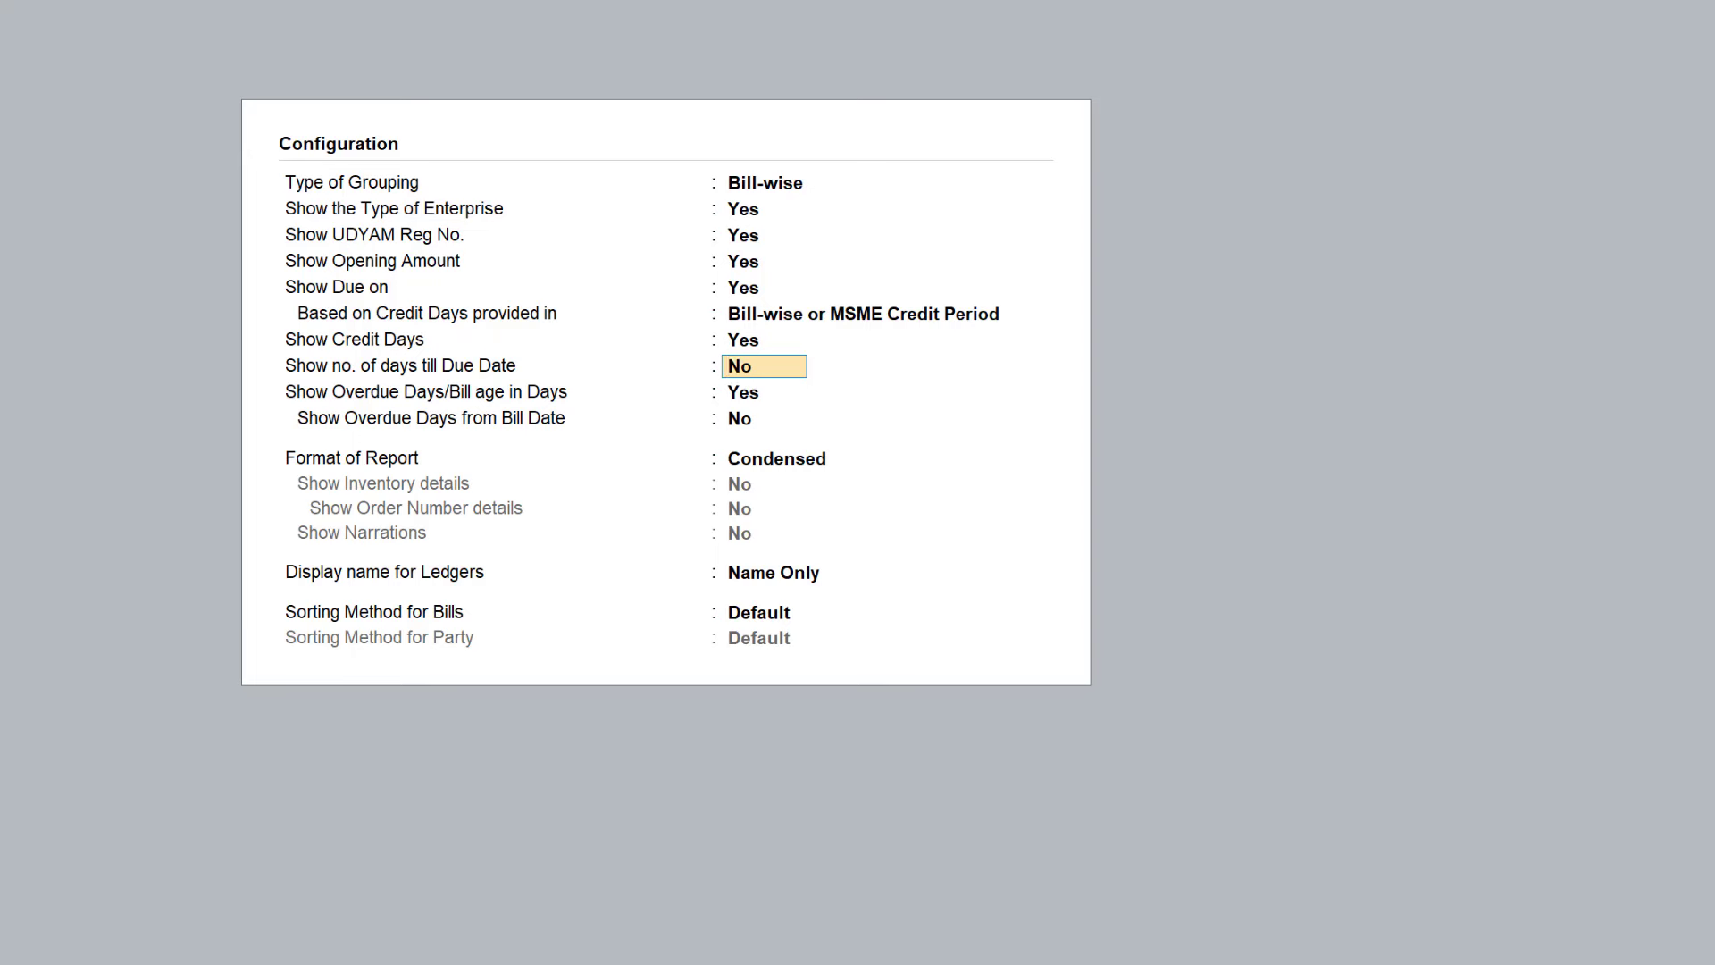
pyautogui.press('y')
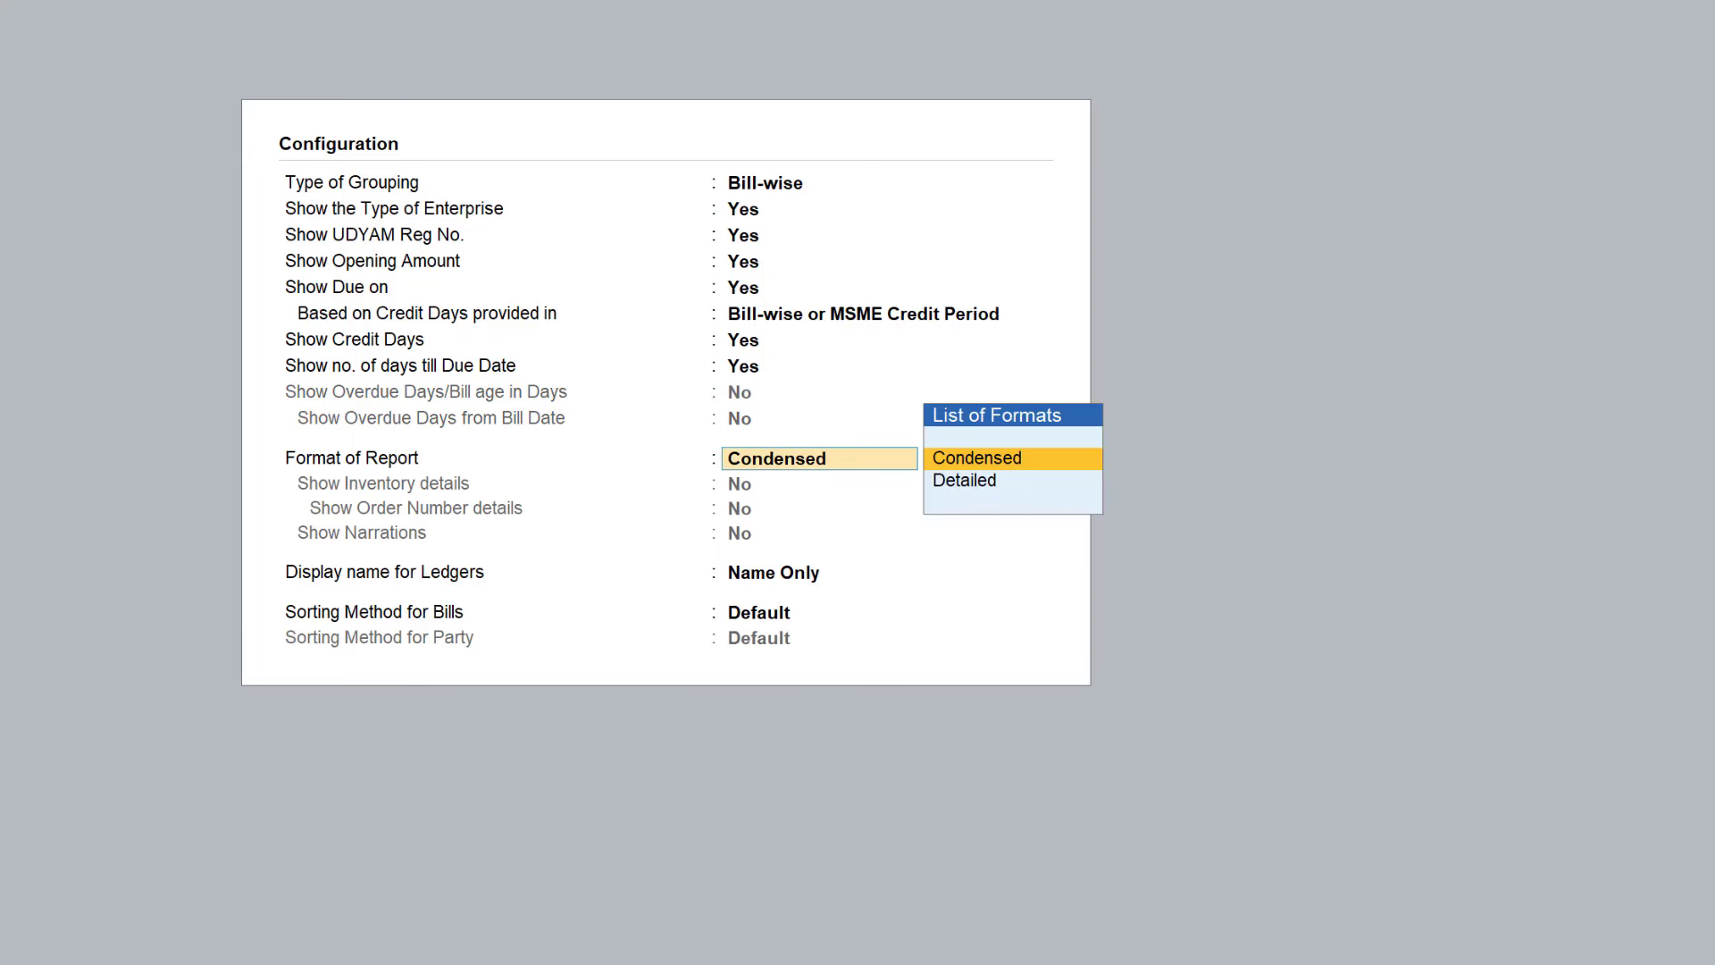
pyautogui.hotkey('ctrl', 'a')
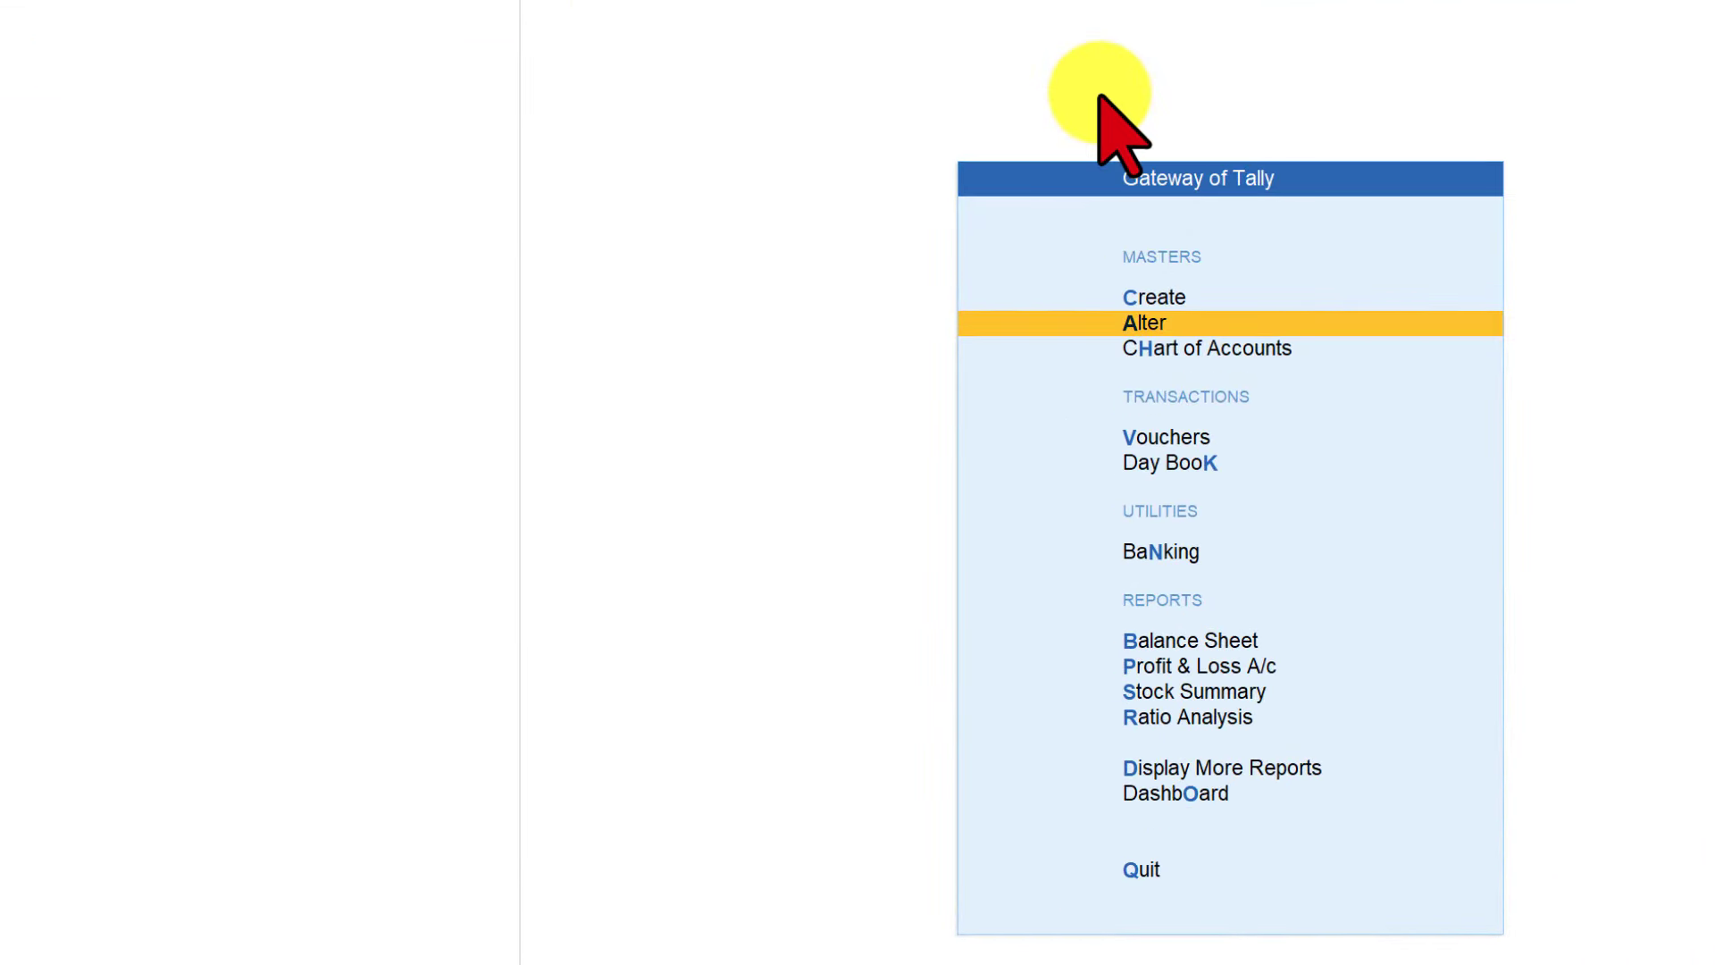
# Open the MSME Form 1 Statement from the statutory MSME reports
pyautogui.click(1255, 770)
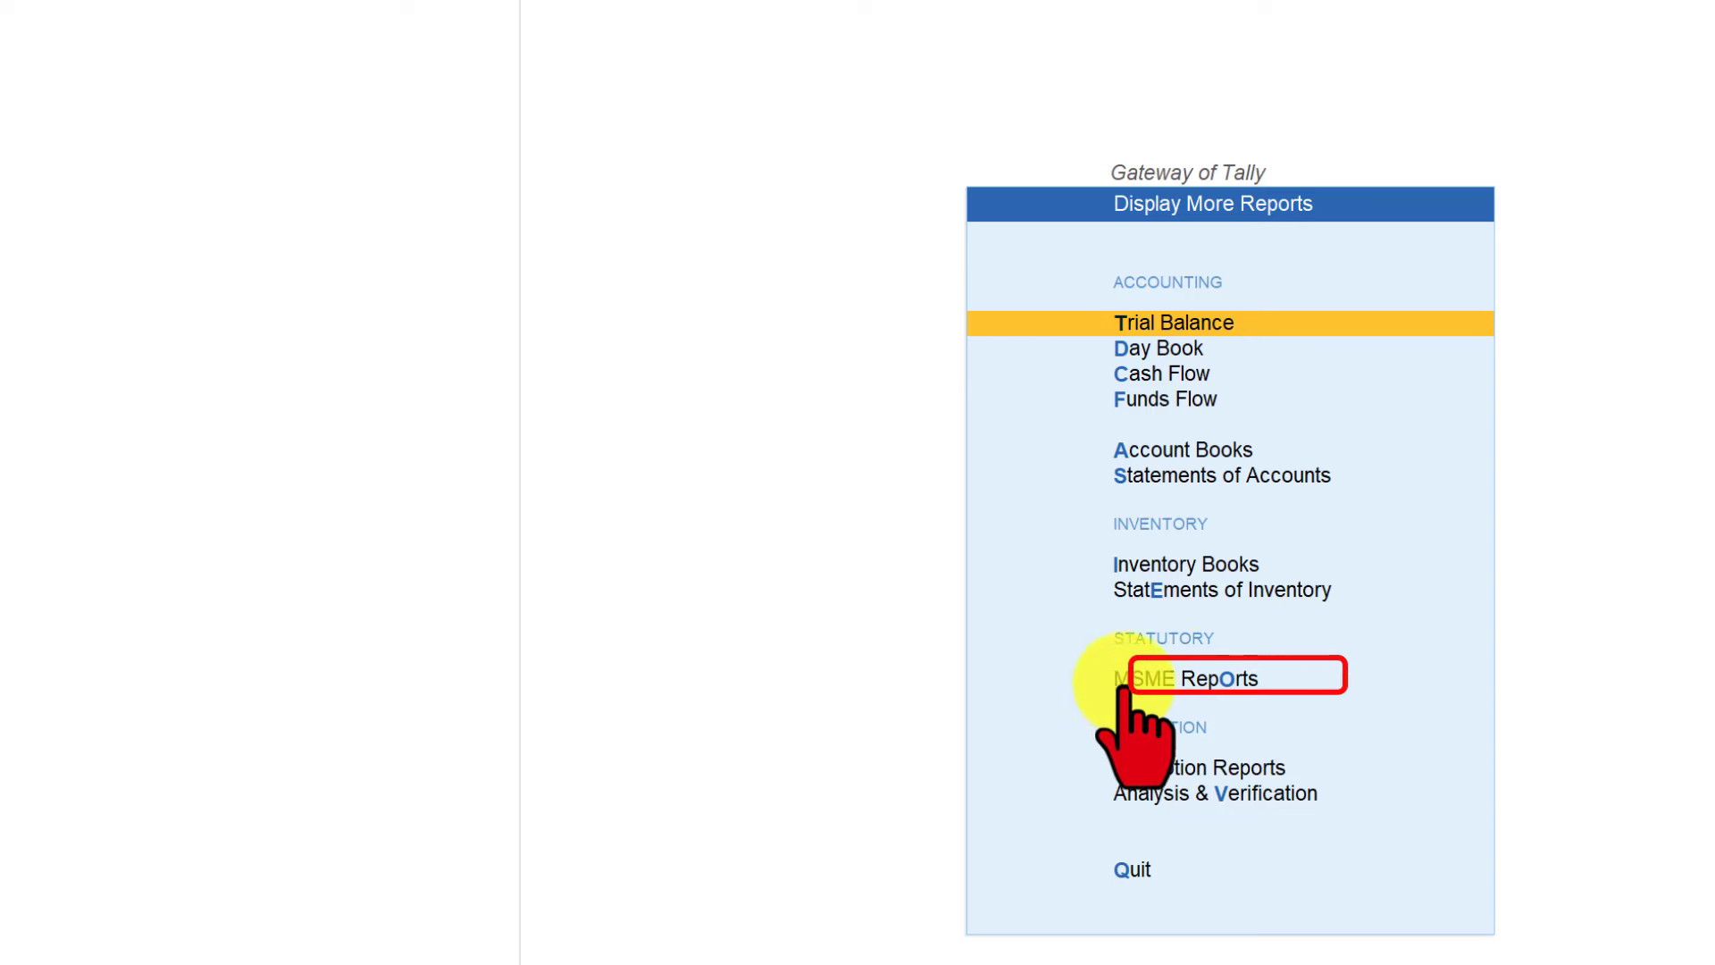
pyautogui.click(1273, 680)
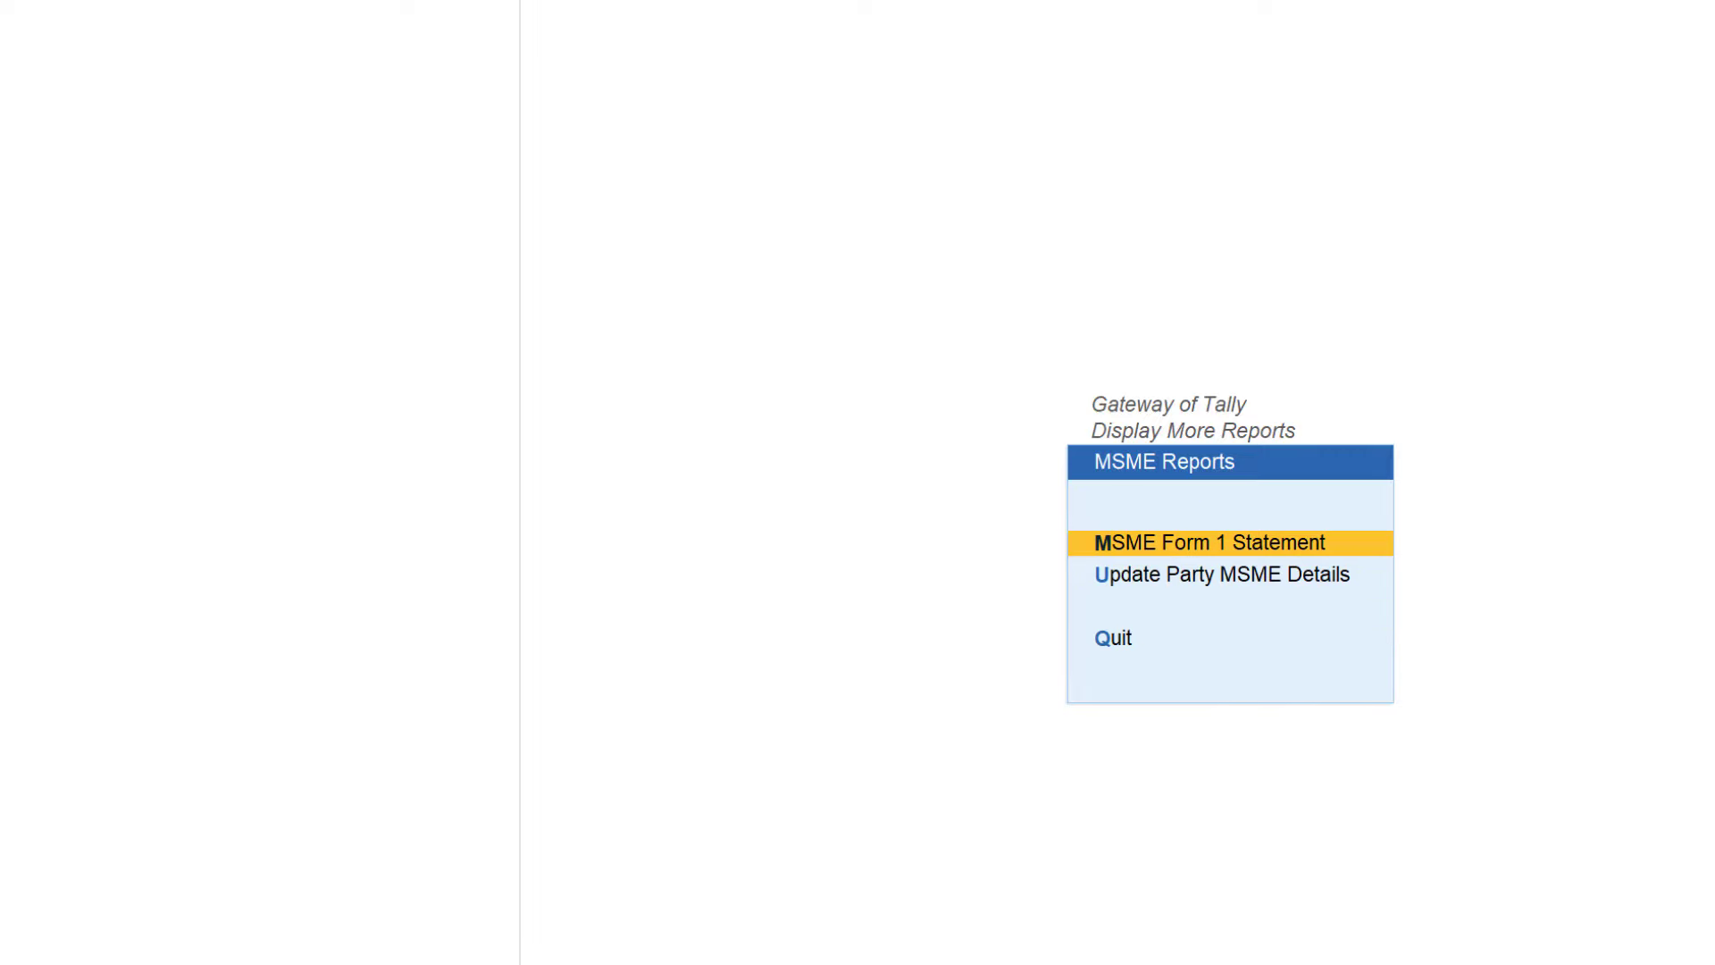
pyautogui.press('Return')
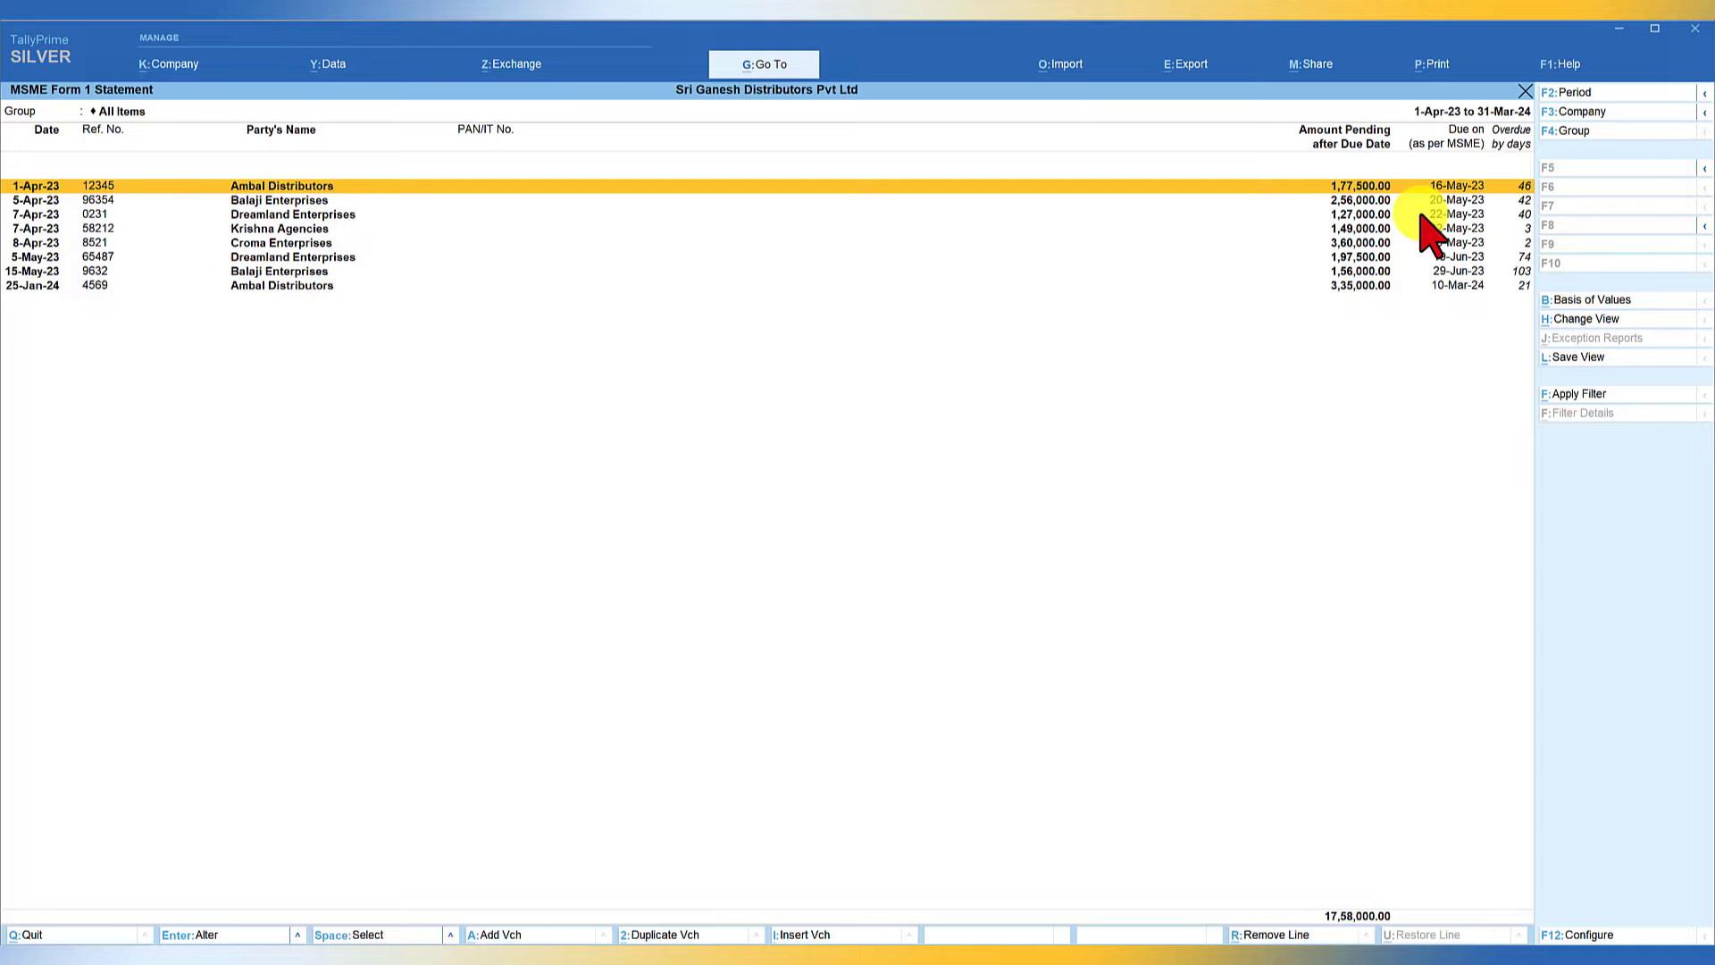
# Configure the MSME Form 1 Statement to show the type of enterprise and UDYAM registration number
pyautogui.press('F12')
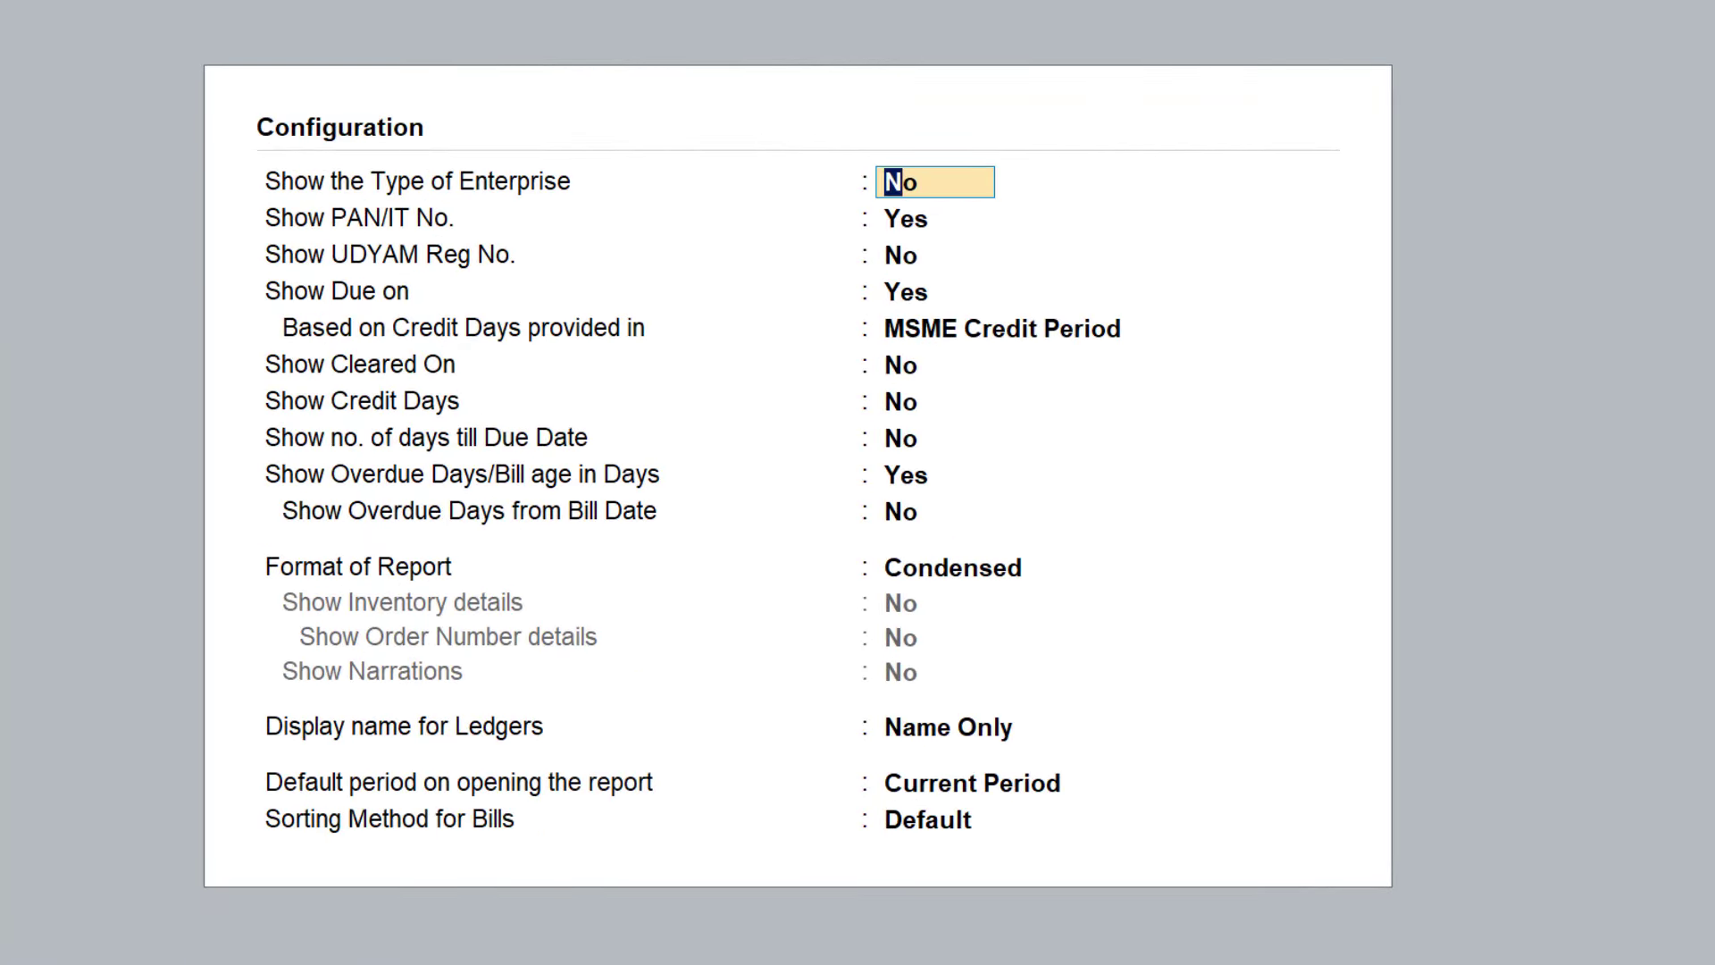
pyautogui.write('y')
pyautogui.press('Return')
pyautogui.press('Return')
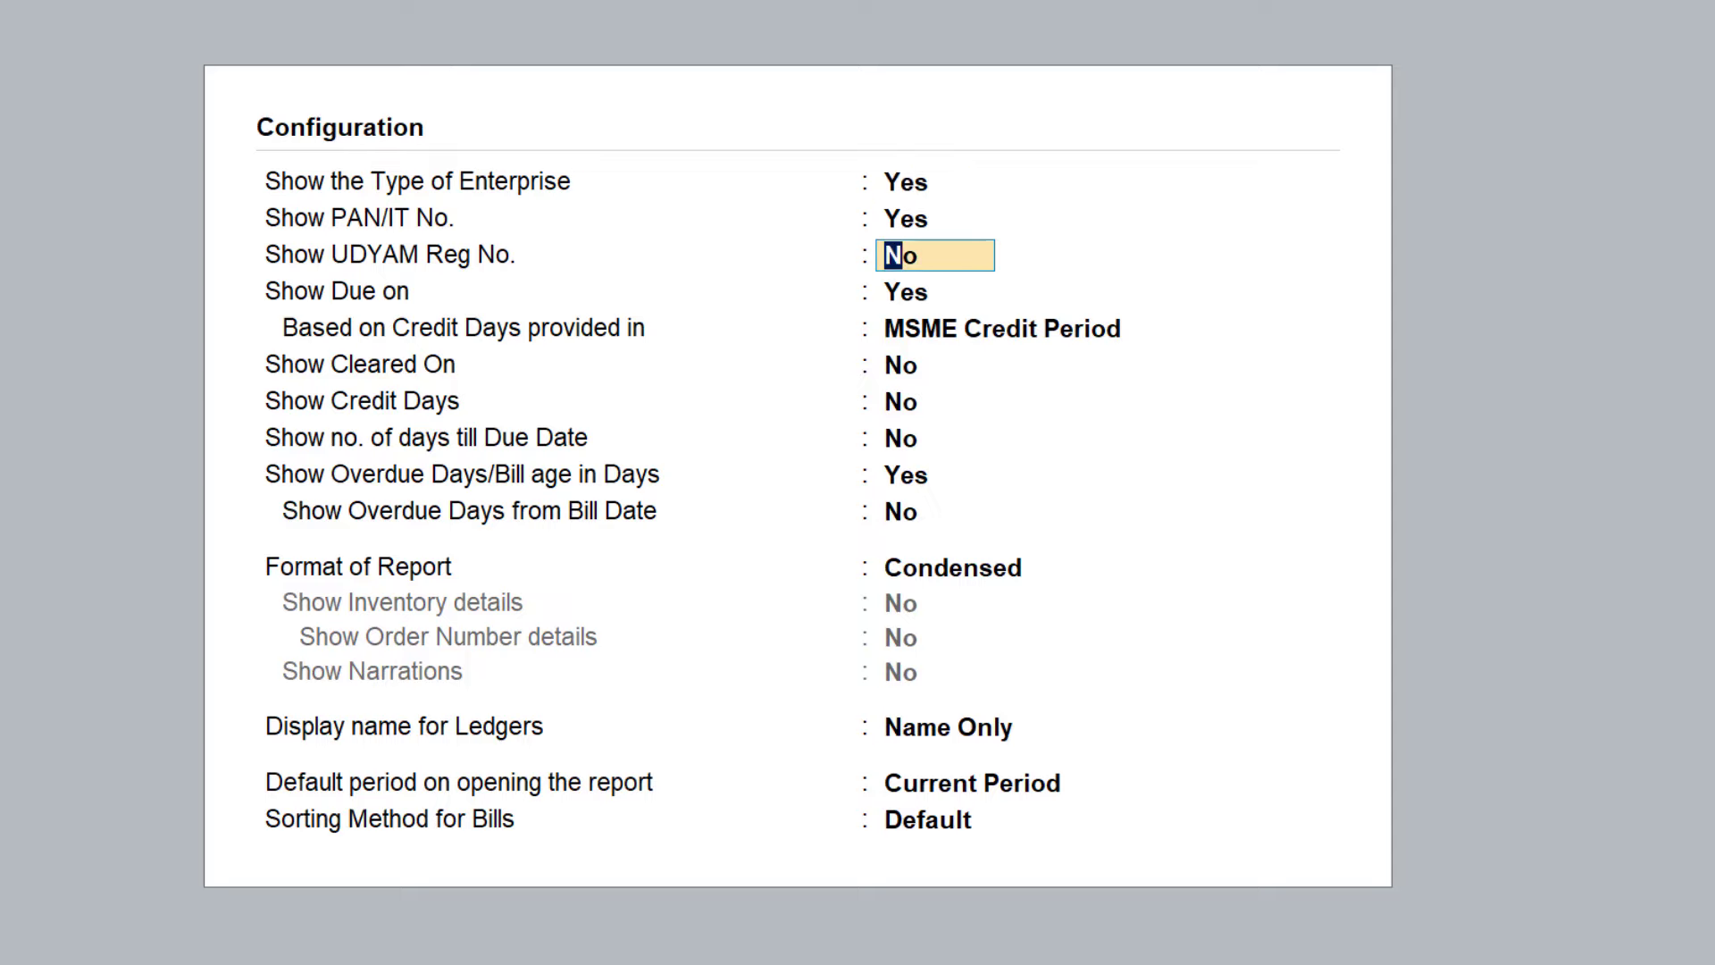
pyautogui.write('y')
pyautogui.press('Return')
pyautogui.press('Return')
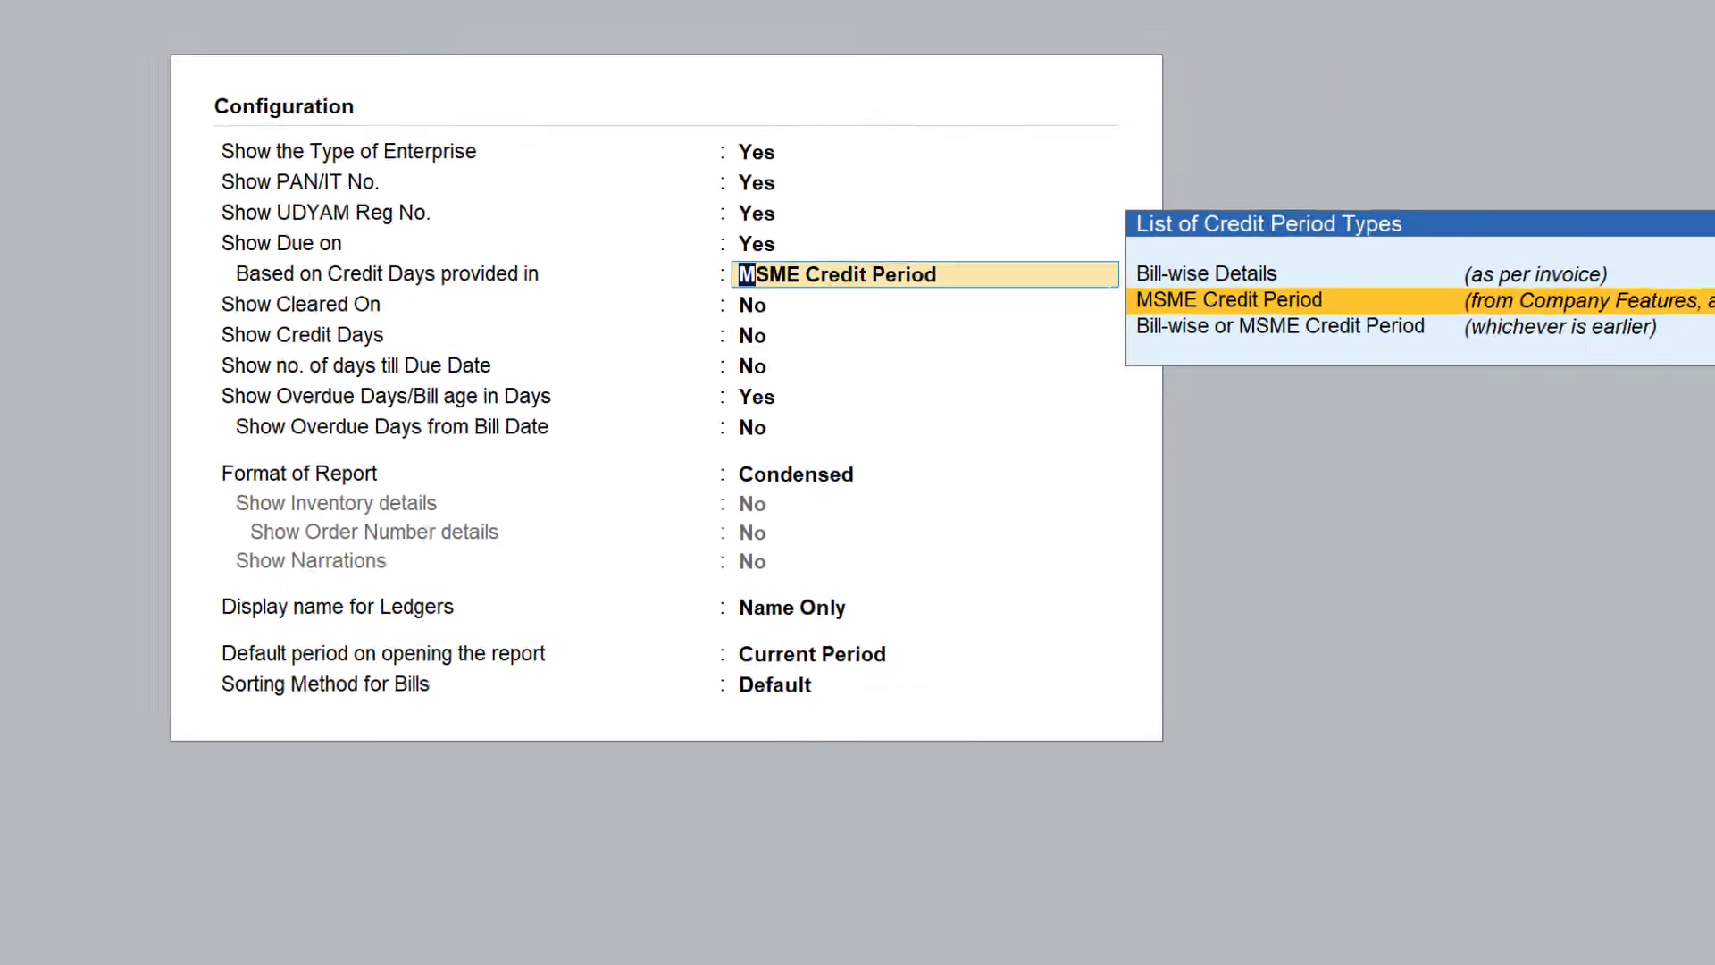
# Base the statement's due dates on Bill-wise or MSME Credit Period and show the Cleared On and Credit Days columns
pyautogui.press('Down')
pyautogui.press('Return')
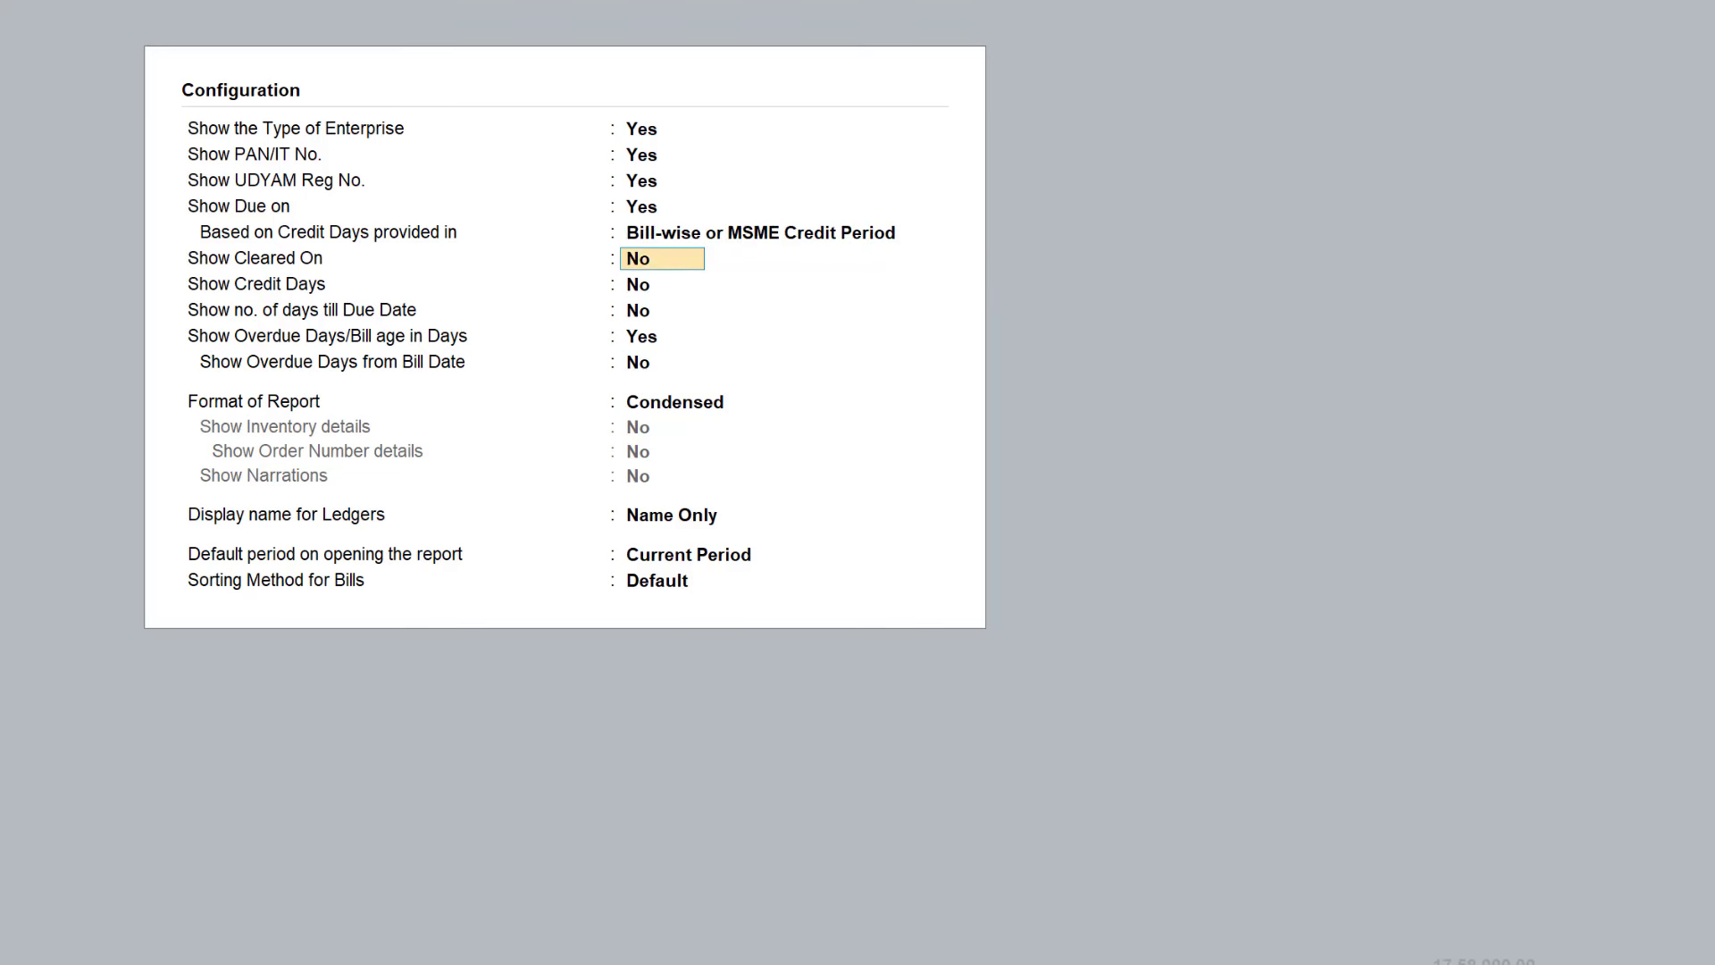
pyautogui.write('y')
pyautogui.press('Return')
pyautogui.write('y')
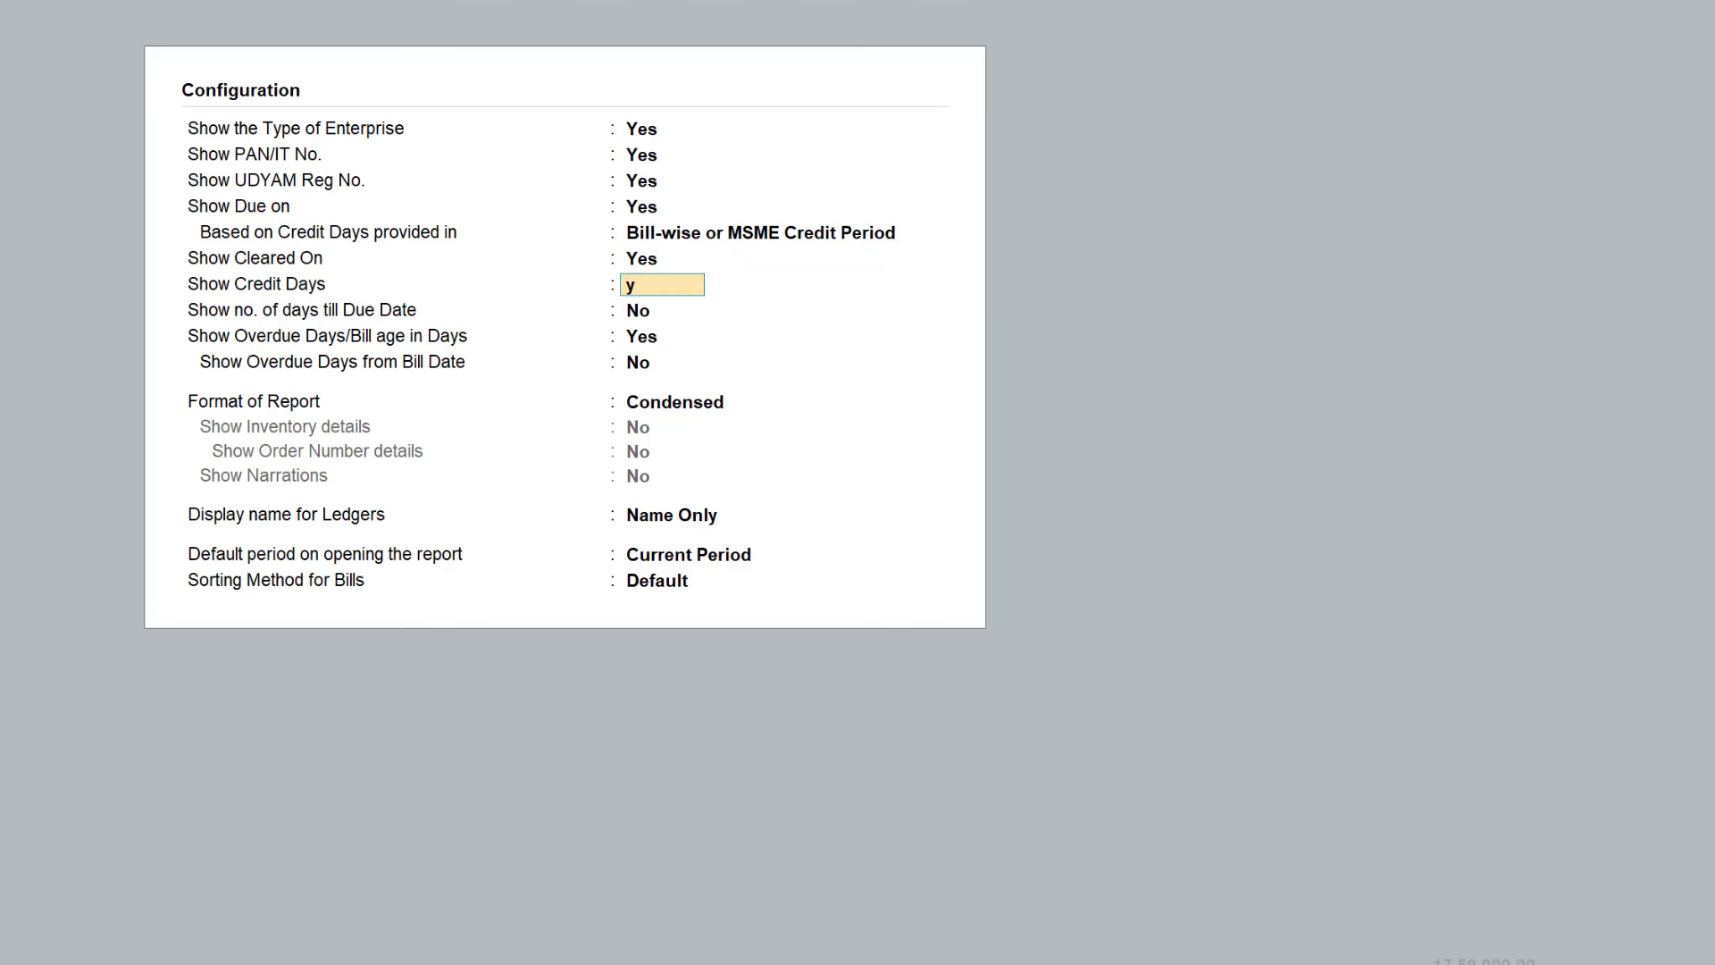
pyautogui.press('Return')
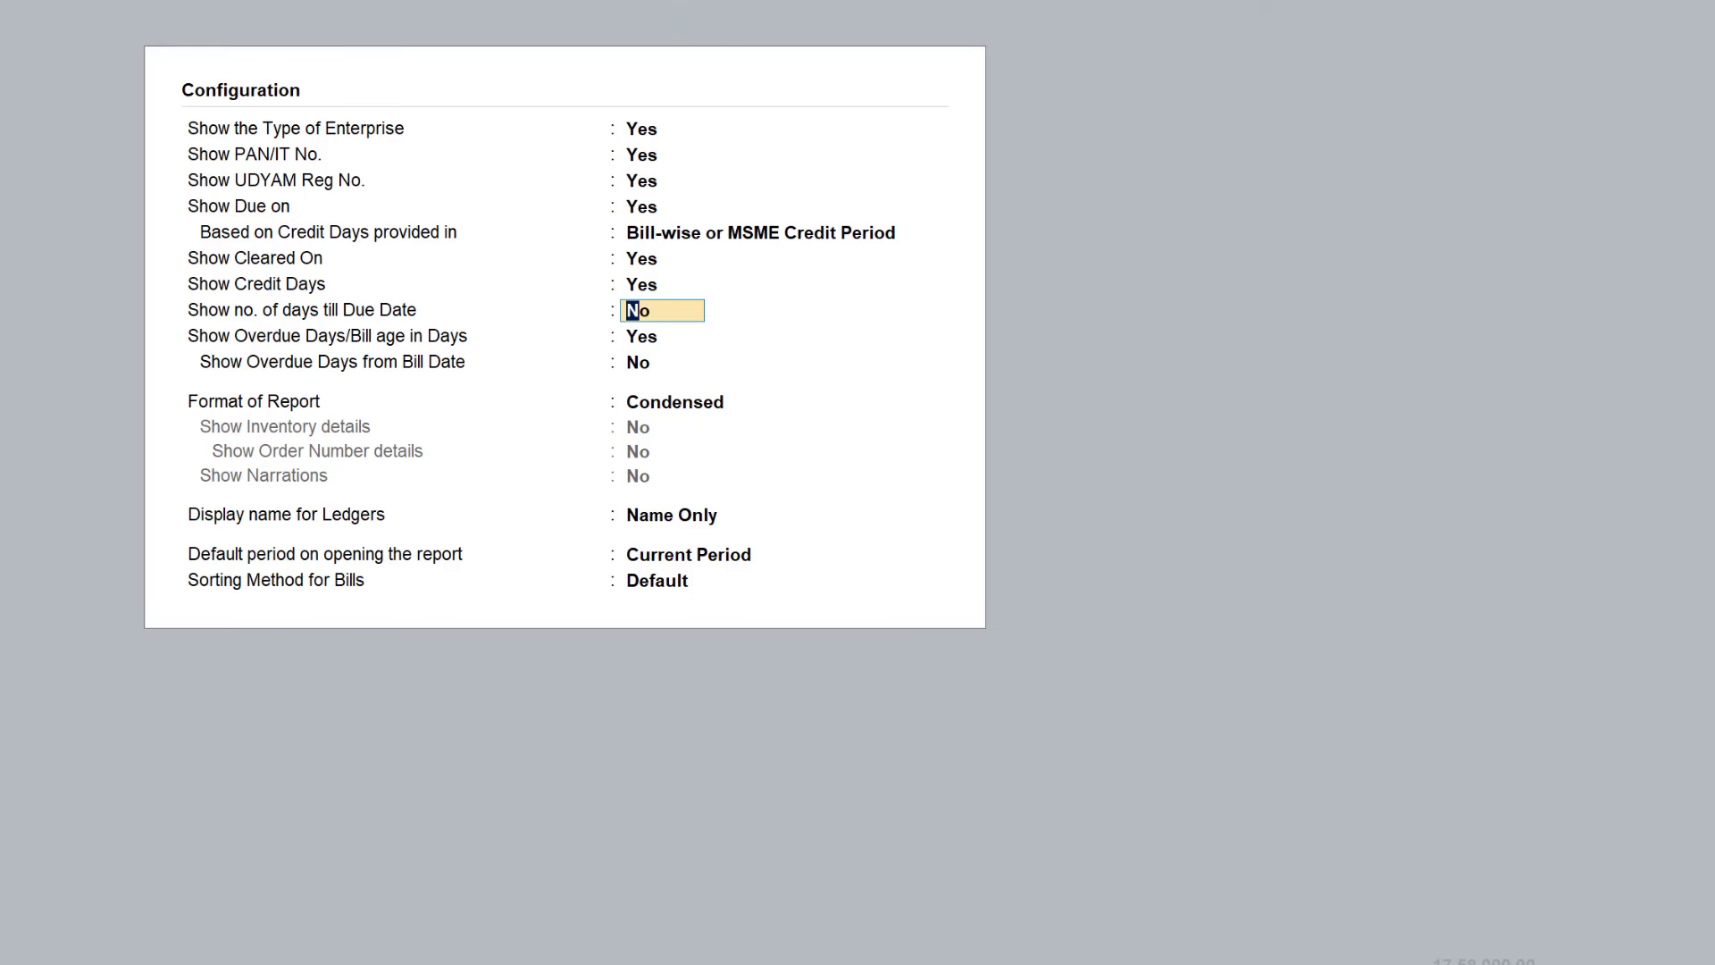
# Show the number of days till due date in the statement and apply the configuration
pyautogui.write('y')
pyautogui.press('Return')
pyautogui.press('n')
pyautogui.press('Return')
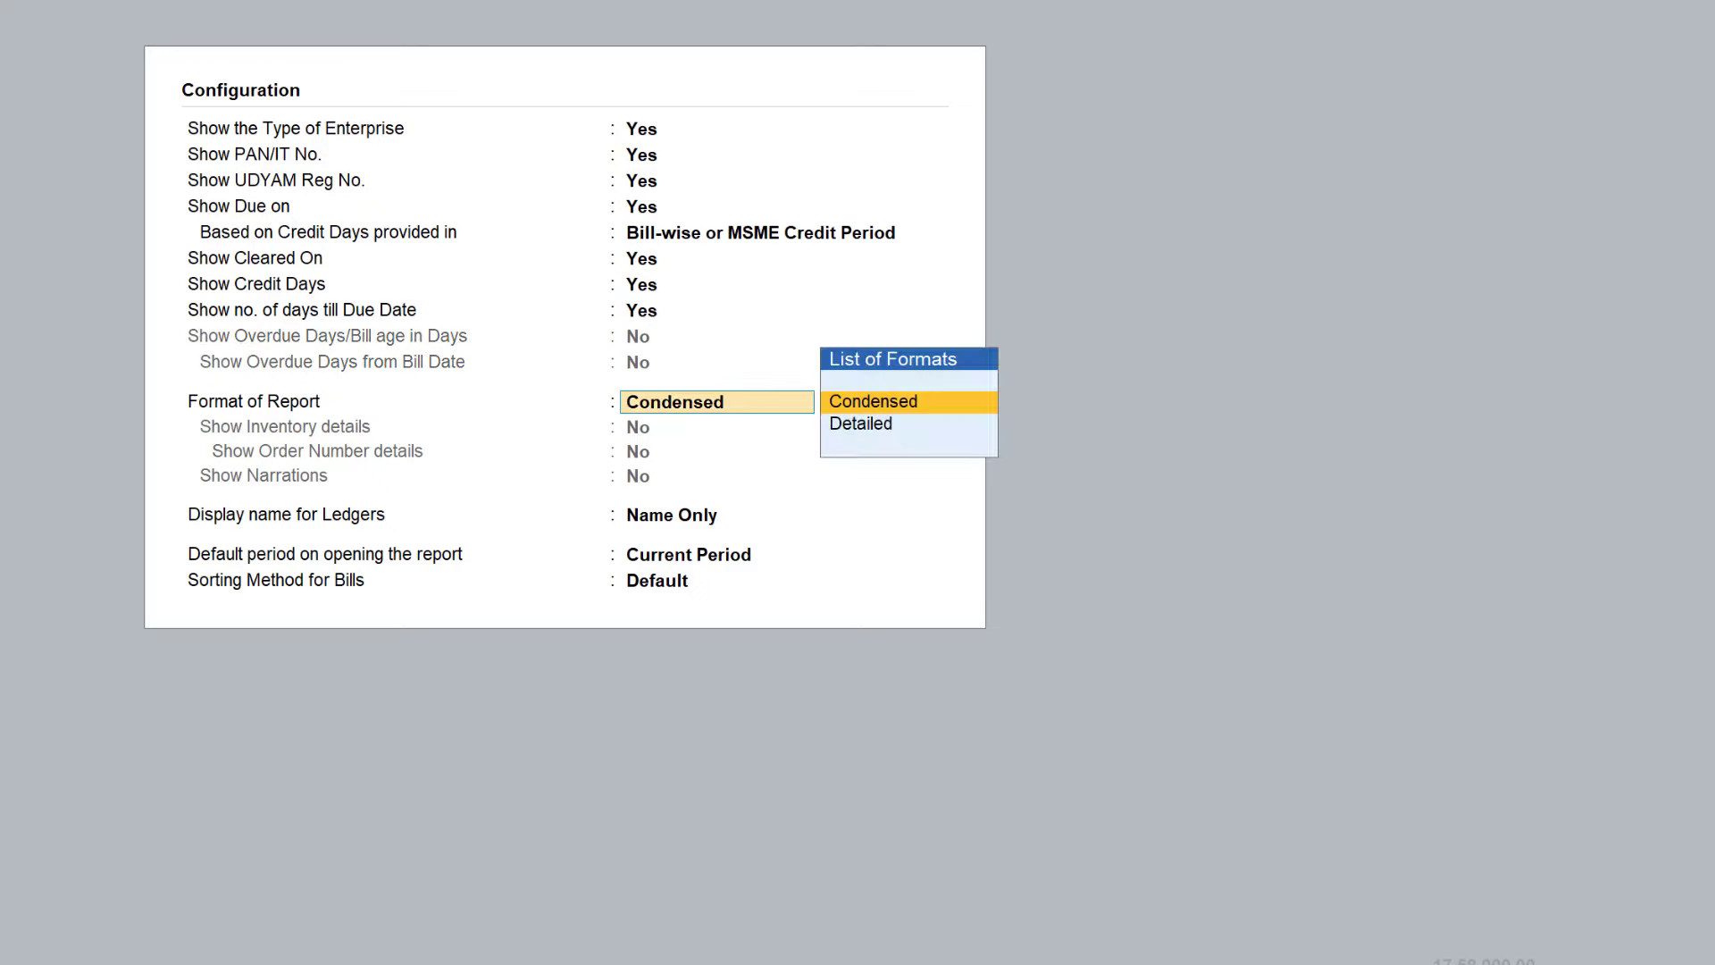
pyautogui.hotkey('ctrl', 'a')
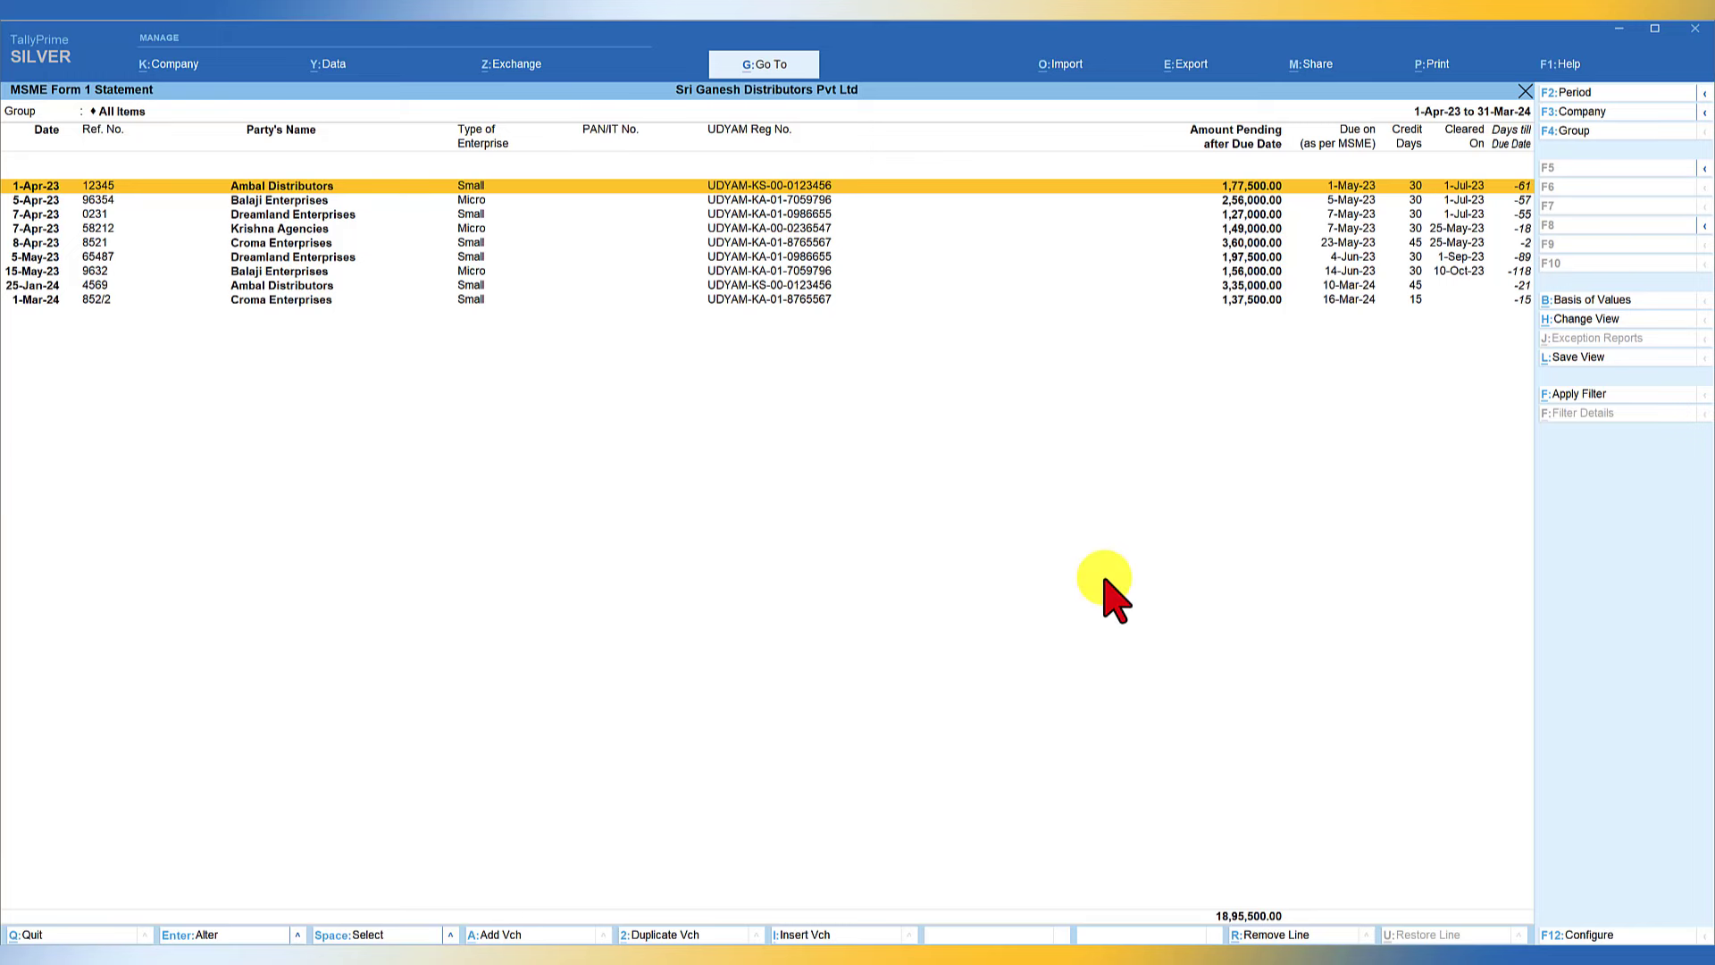
# Set the MSME Form 1 Statement period from 1-Mar-24 to 15-May-24
pyautogui.press('F2')
pyautogui.write('1-3-2024')
pyautogui.press('Return')
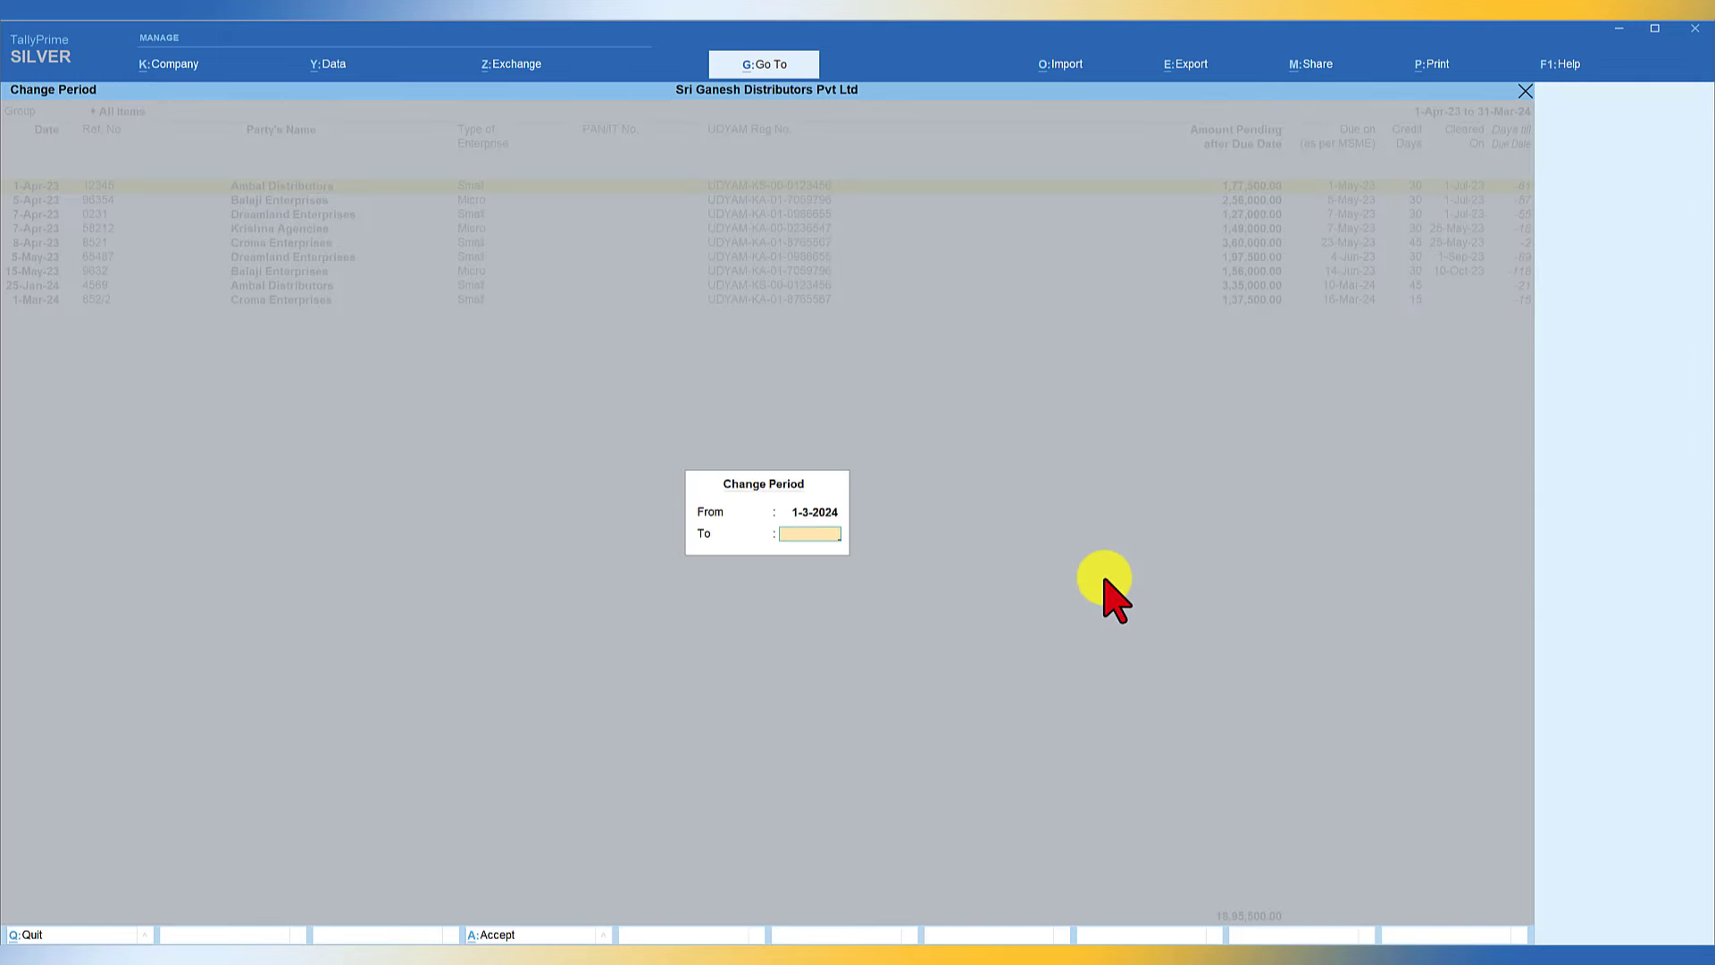
pyautogui.write('15-5')
pyautogui.press('Return')
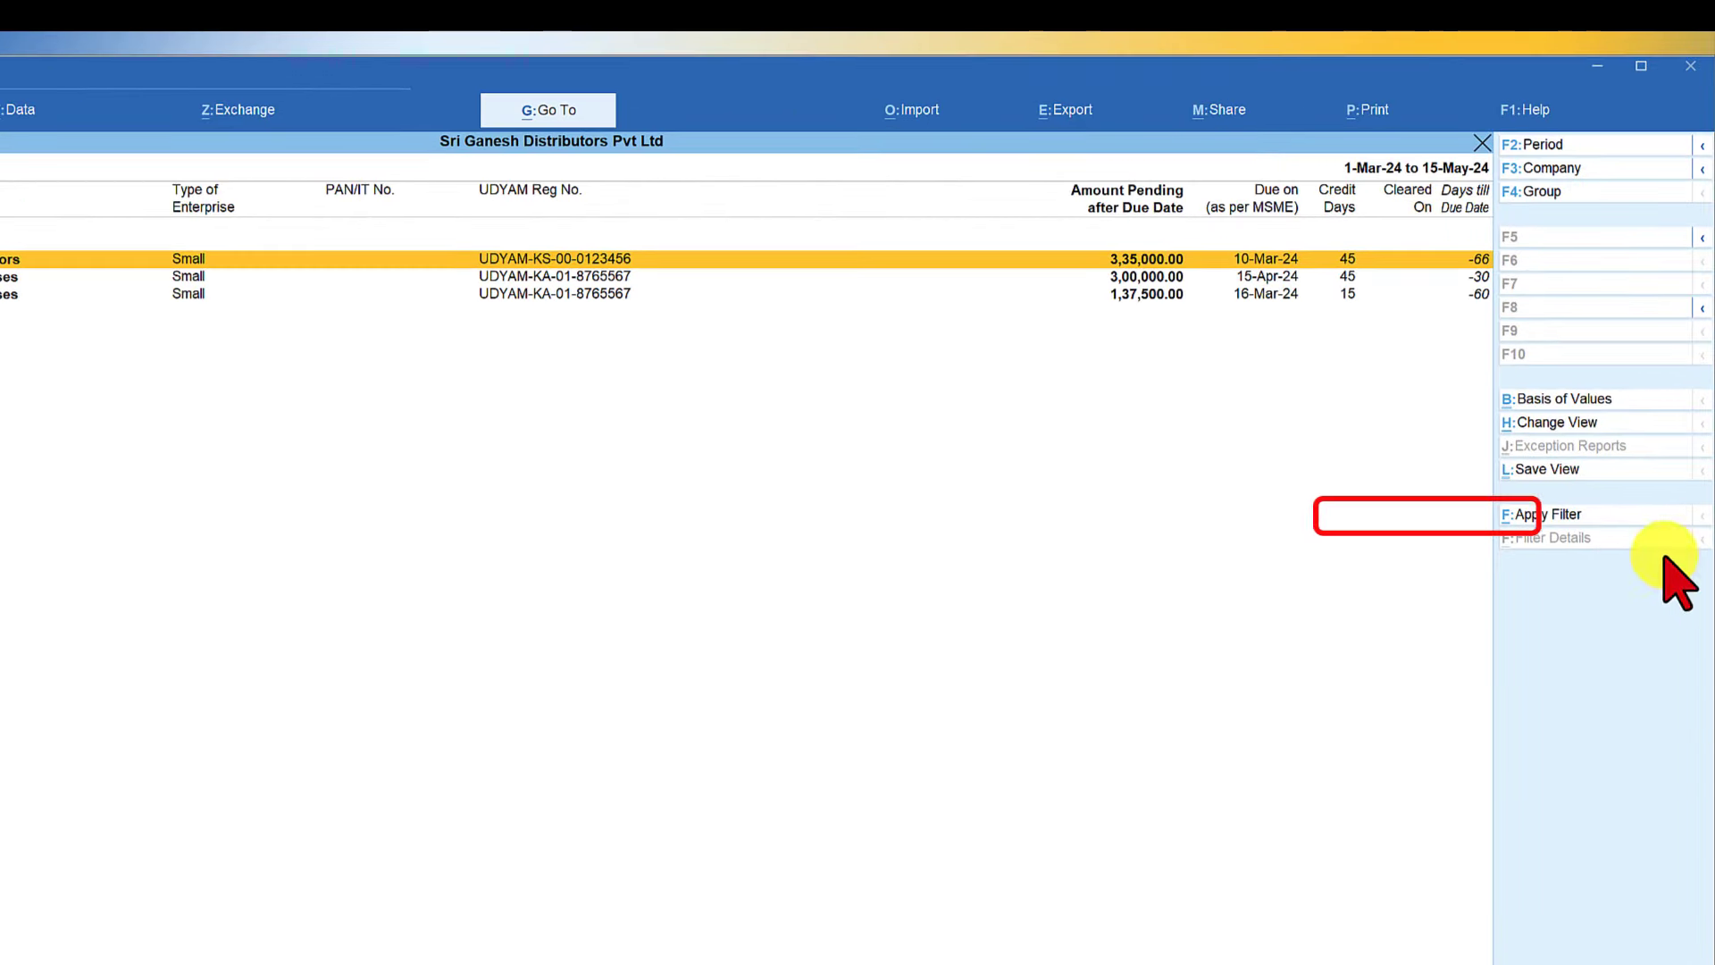
# Start an advanced filter on the statement for bills with Date lesser than equal to 31-3-24
pyautogui.click(1563, 516)
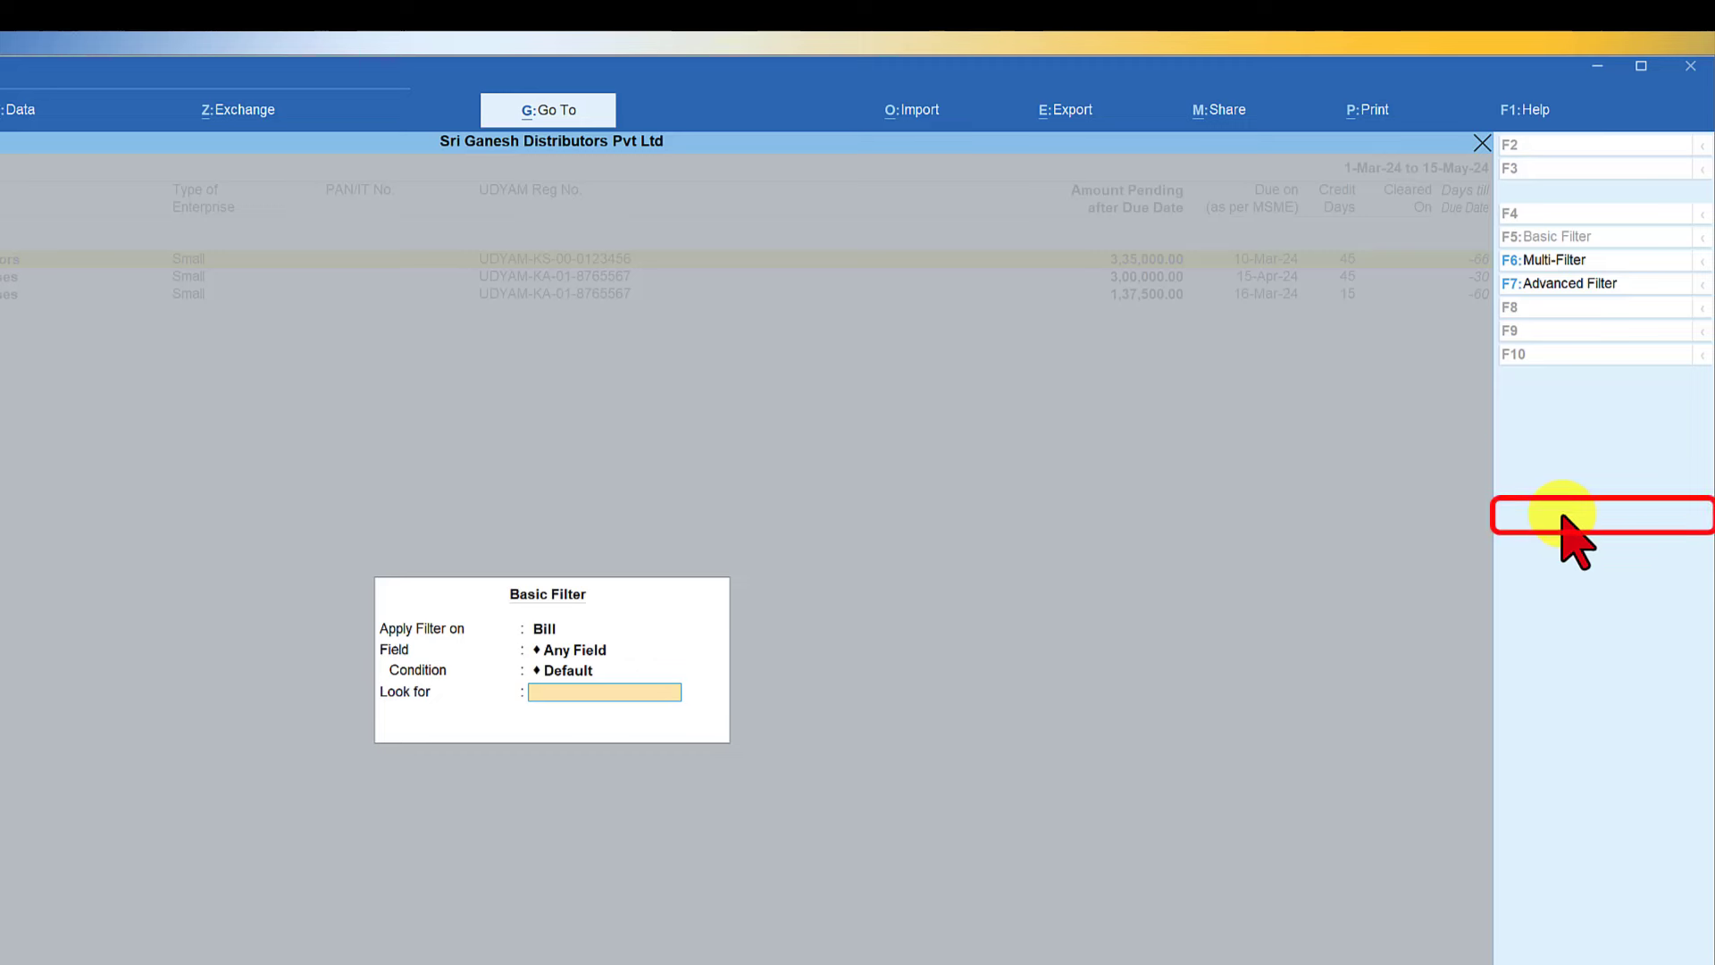
pyautogui.click(1599, 284)
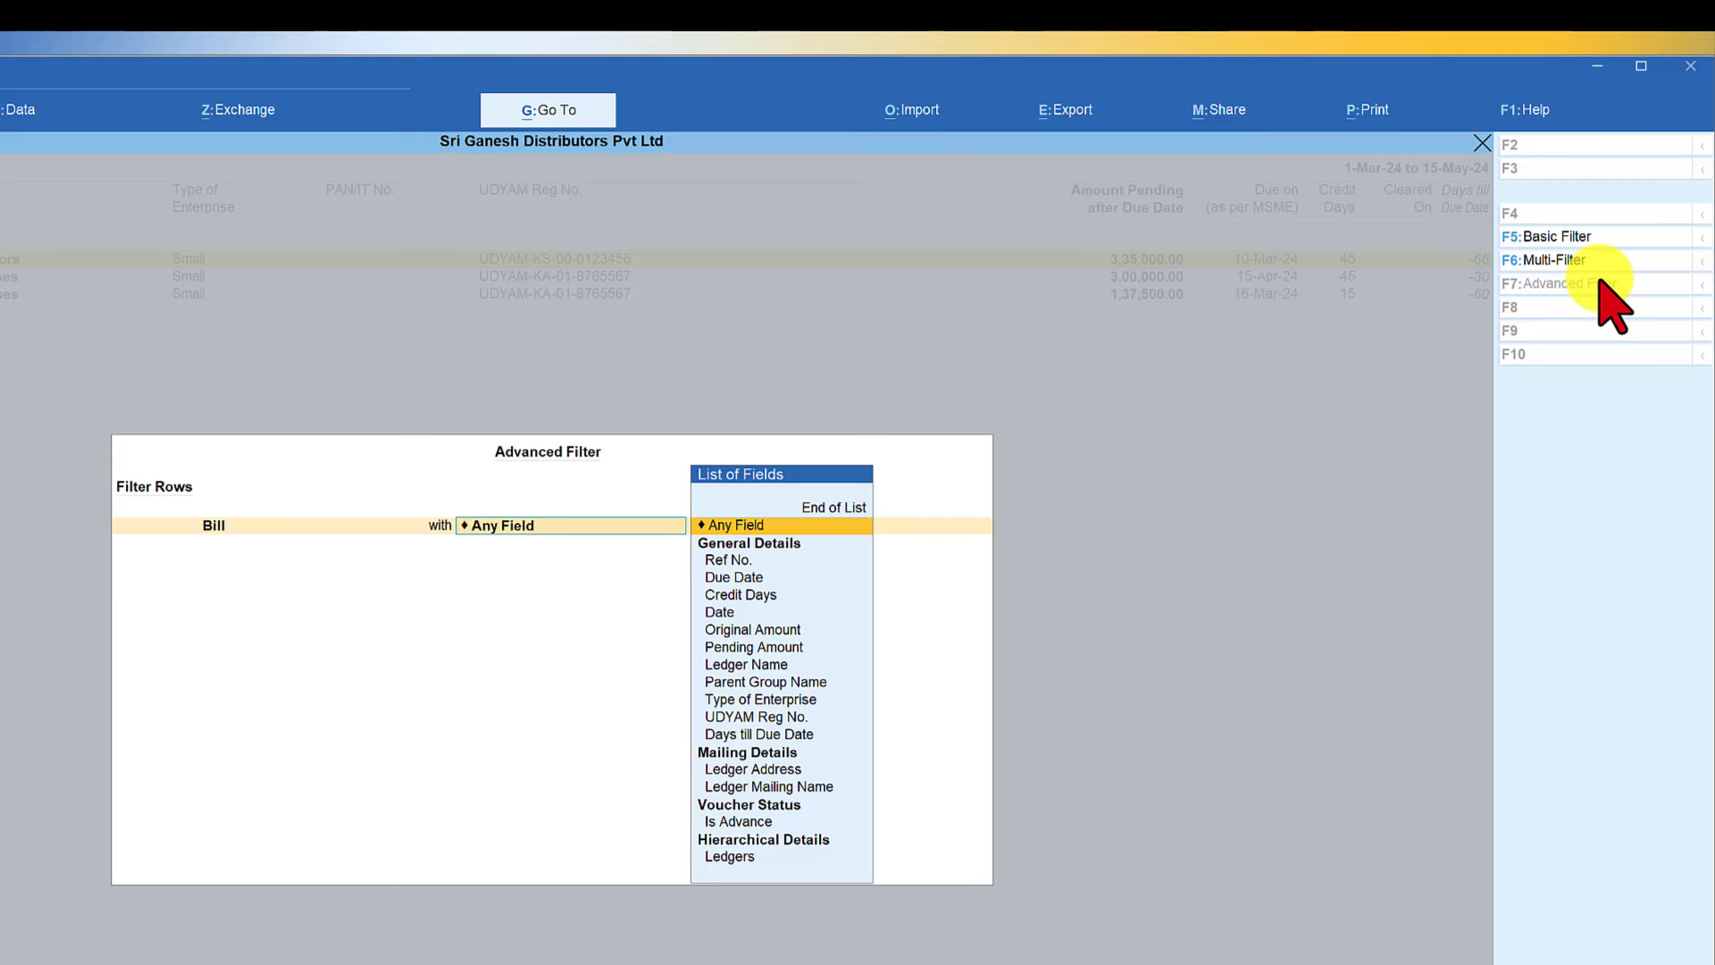
pyautogui.write('da')
pyautogui.press('Return')
pyautogui.press('Return')
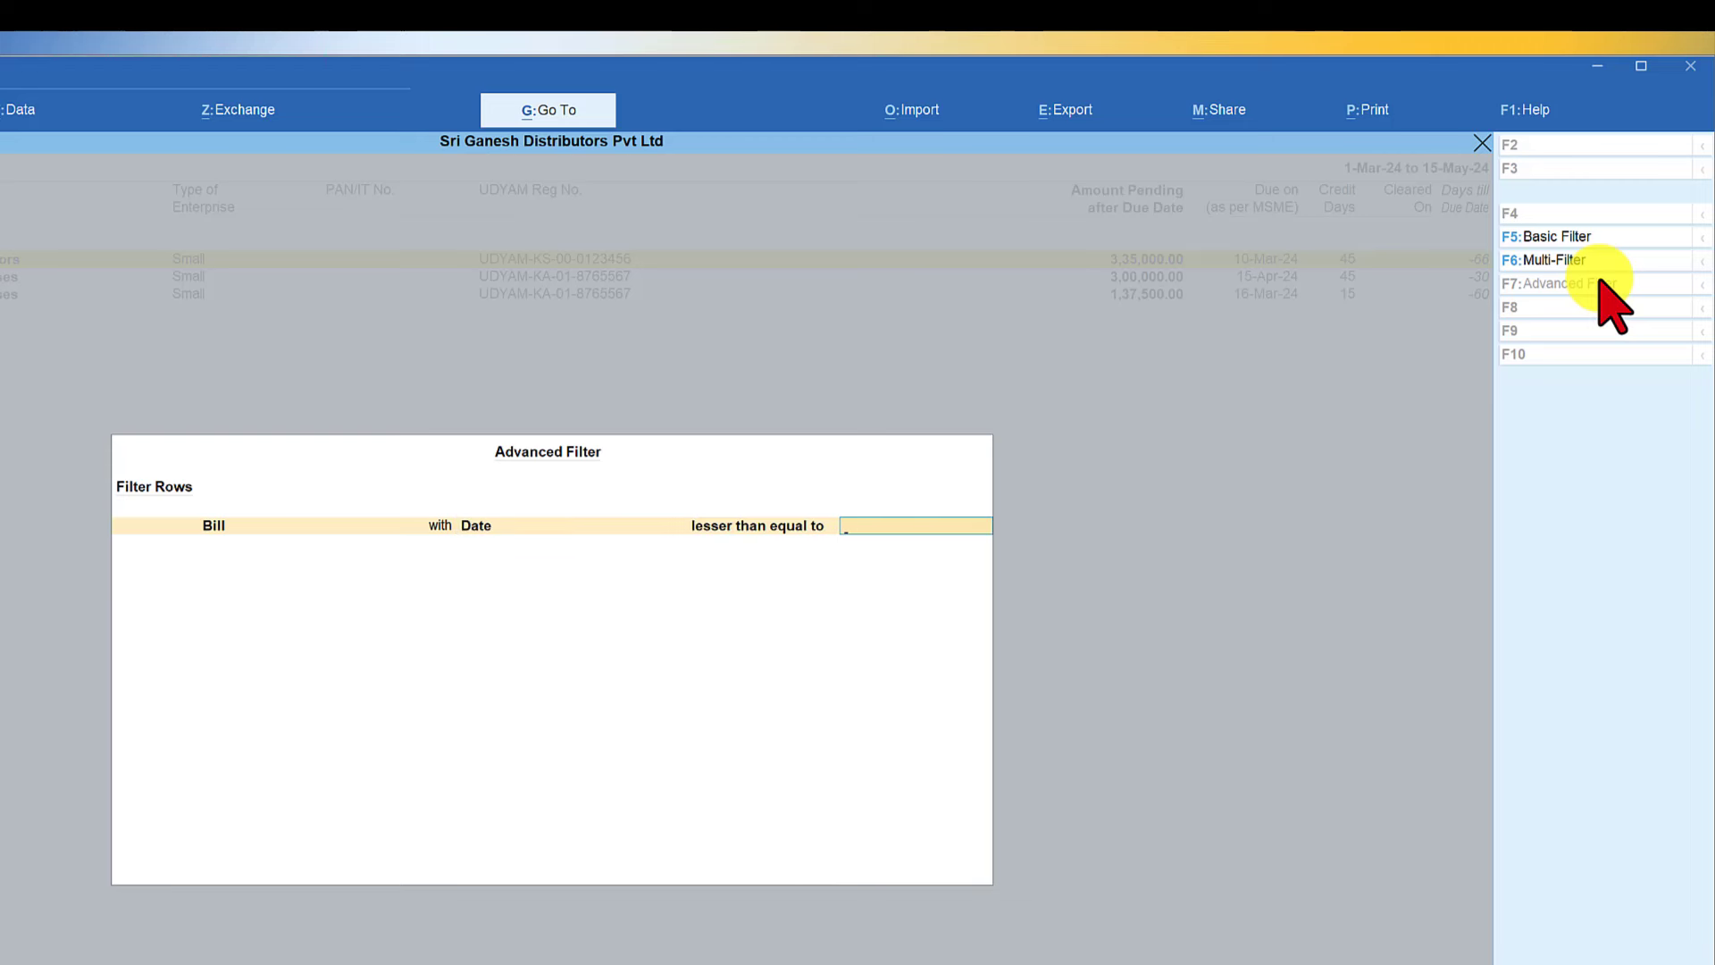
pyautogui.write('31-3-24')
pyautogui.press('Return')
# Add an "and" condition for bills with Due Date greater than 31-3-24, apply the filter, and leave the filtered statement
pyautogui.press('Down')
pyautogui.press('Return')
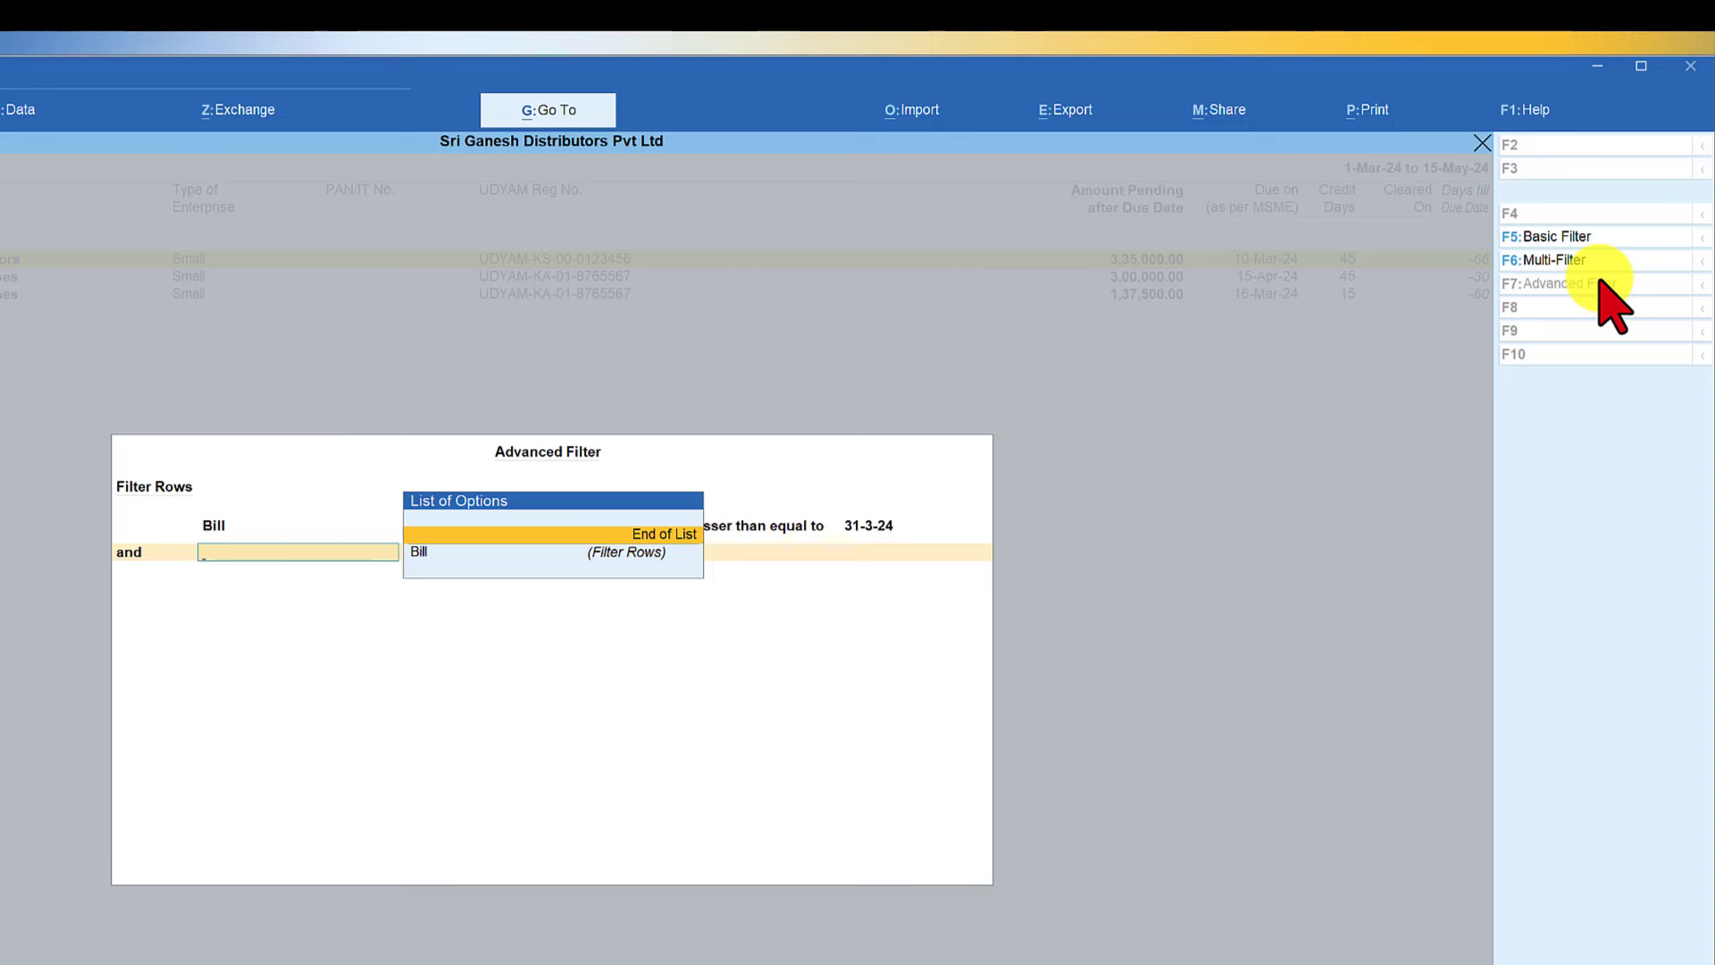
pyautogui.press('Down')
pyautogui.press('Return')
pyautogui.write('D')
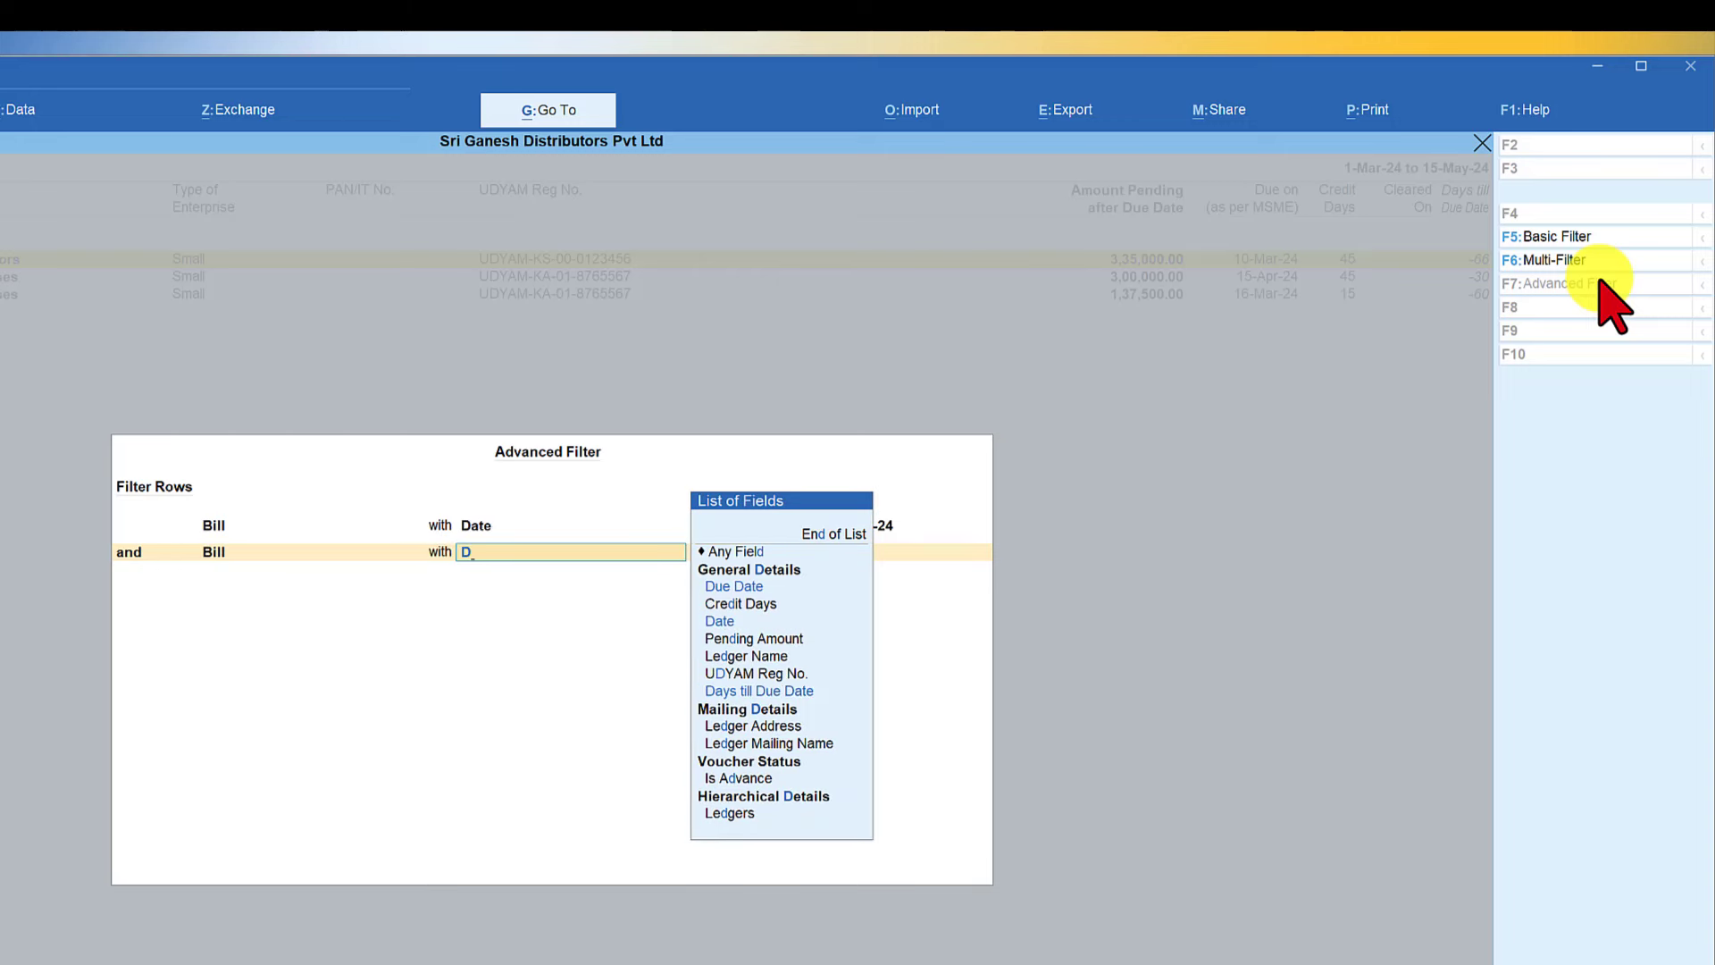
pyautogui.write('ue')
pyautogui.press('Return')
pyautogui.press('Down')
pyautogui.press('Down')
pyautogui.press('Return')
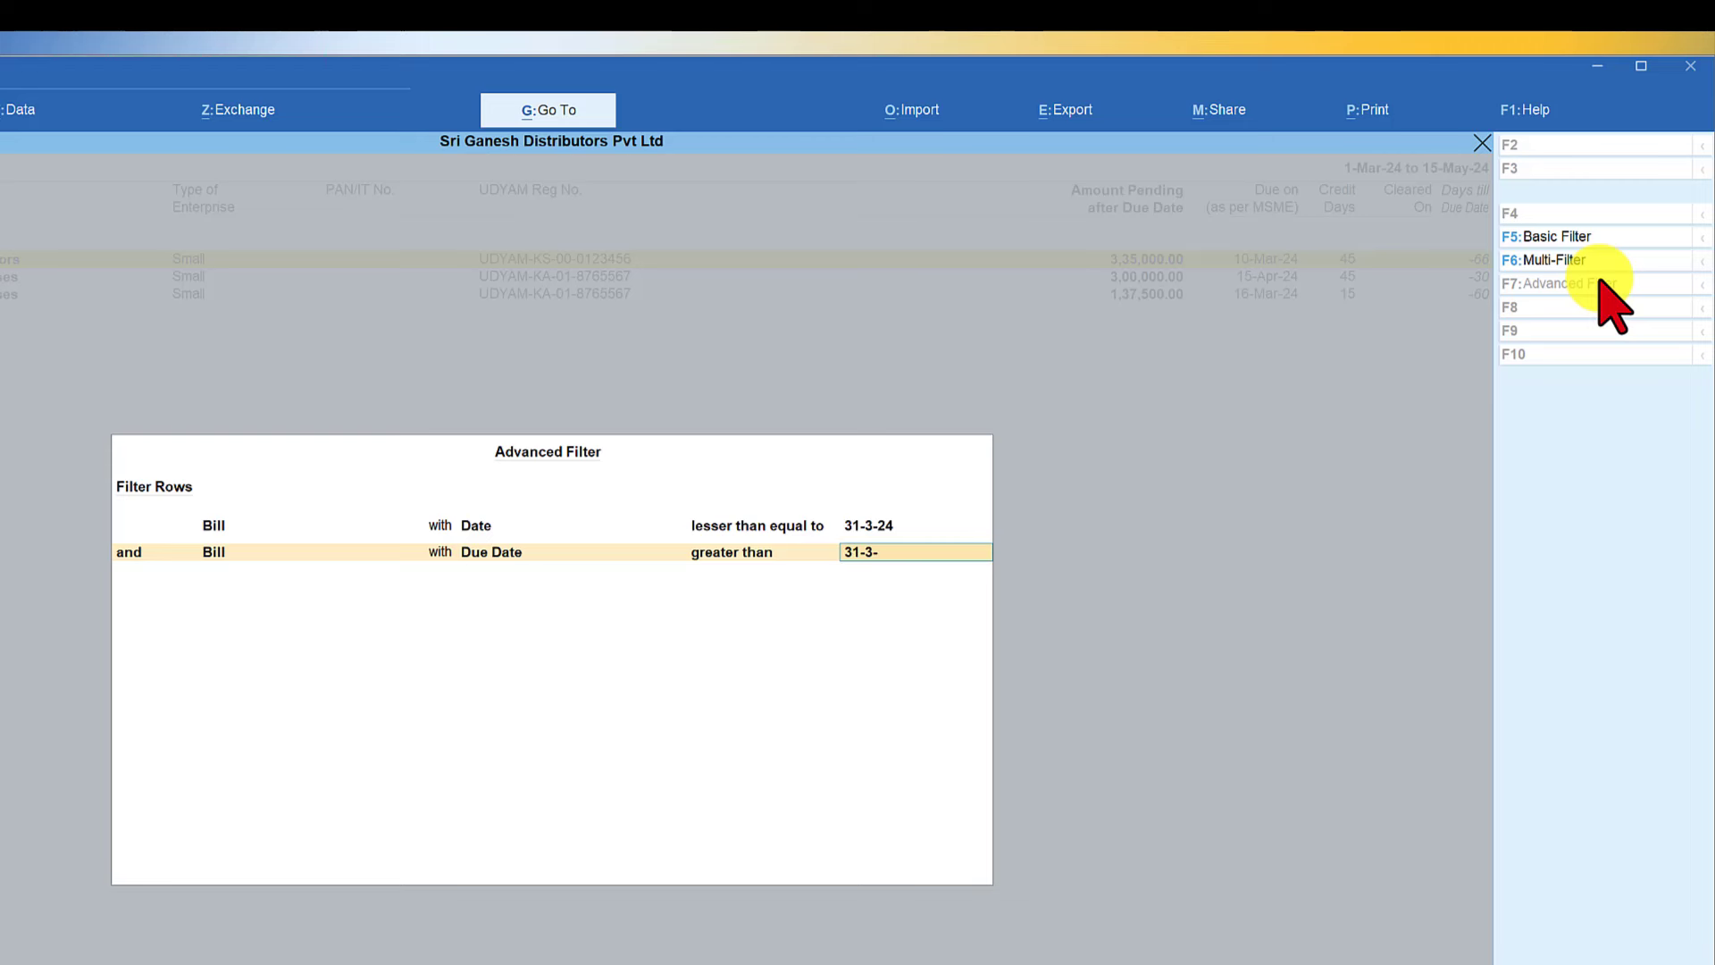
pyautogui.write('31-3-24')
pyautogui.press('Return')
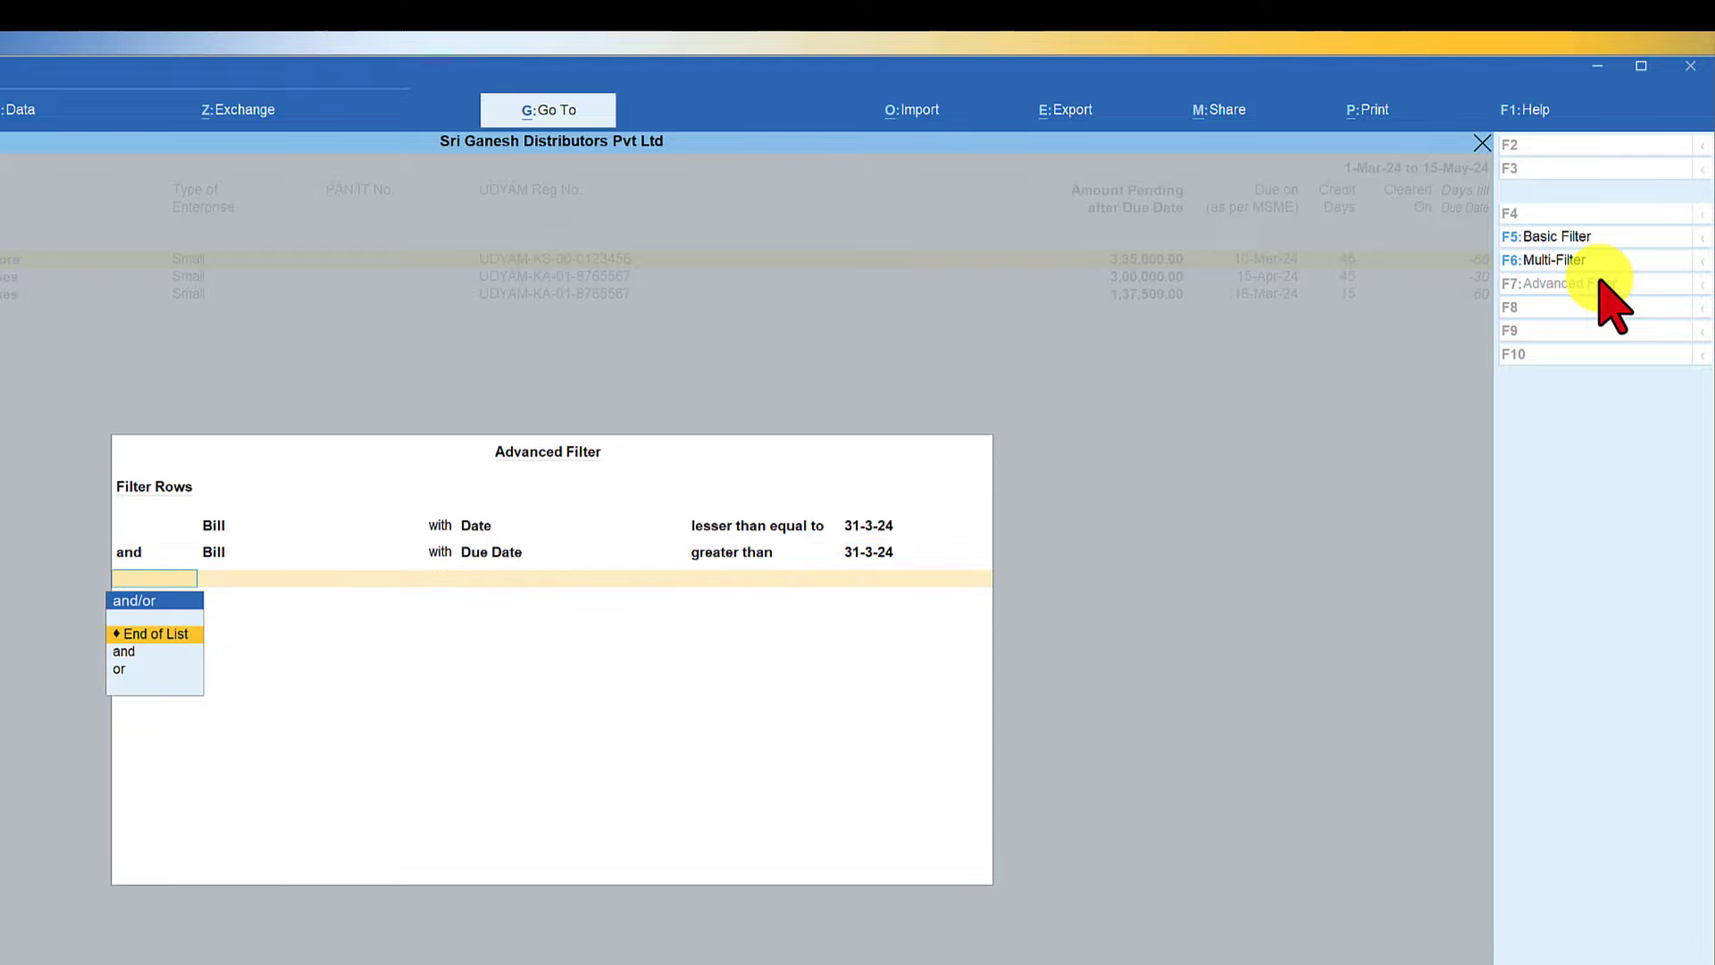
pyautogui.press('Return')
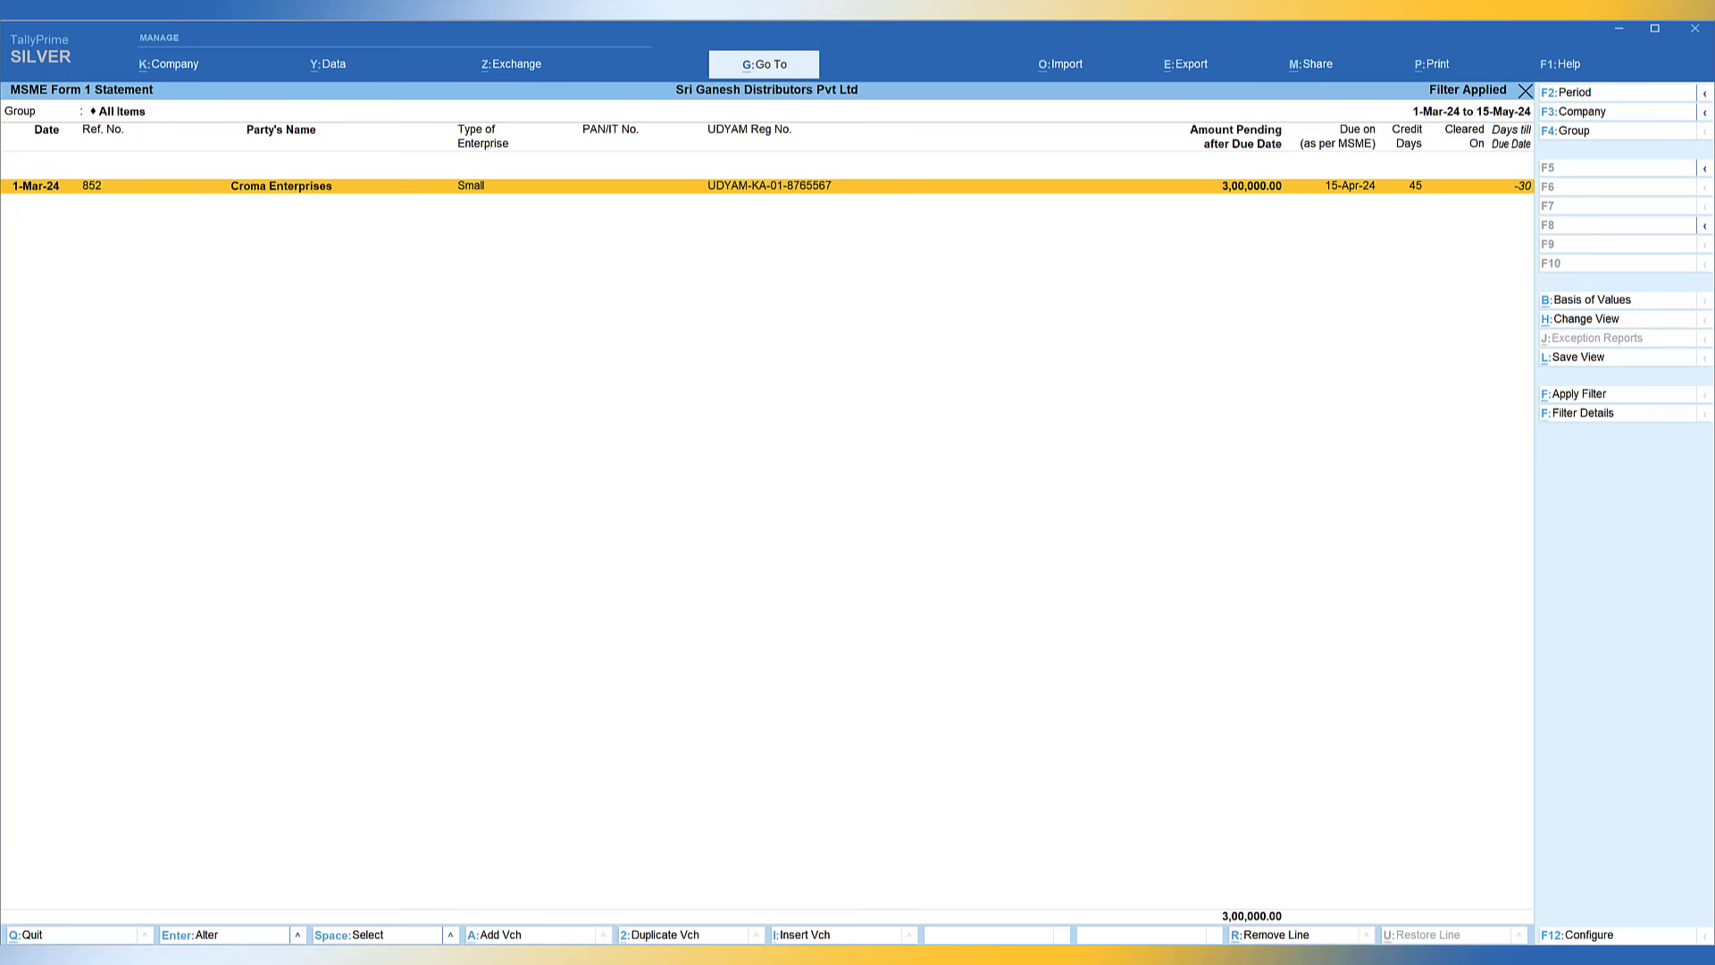
pyautogui.press('Escape')
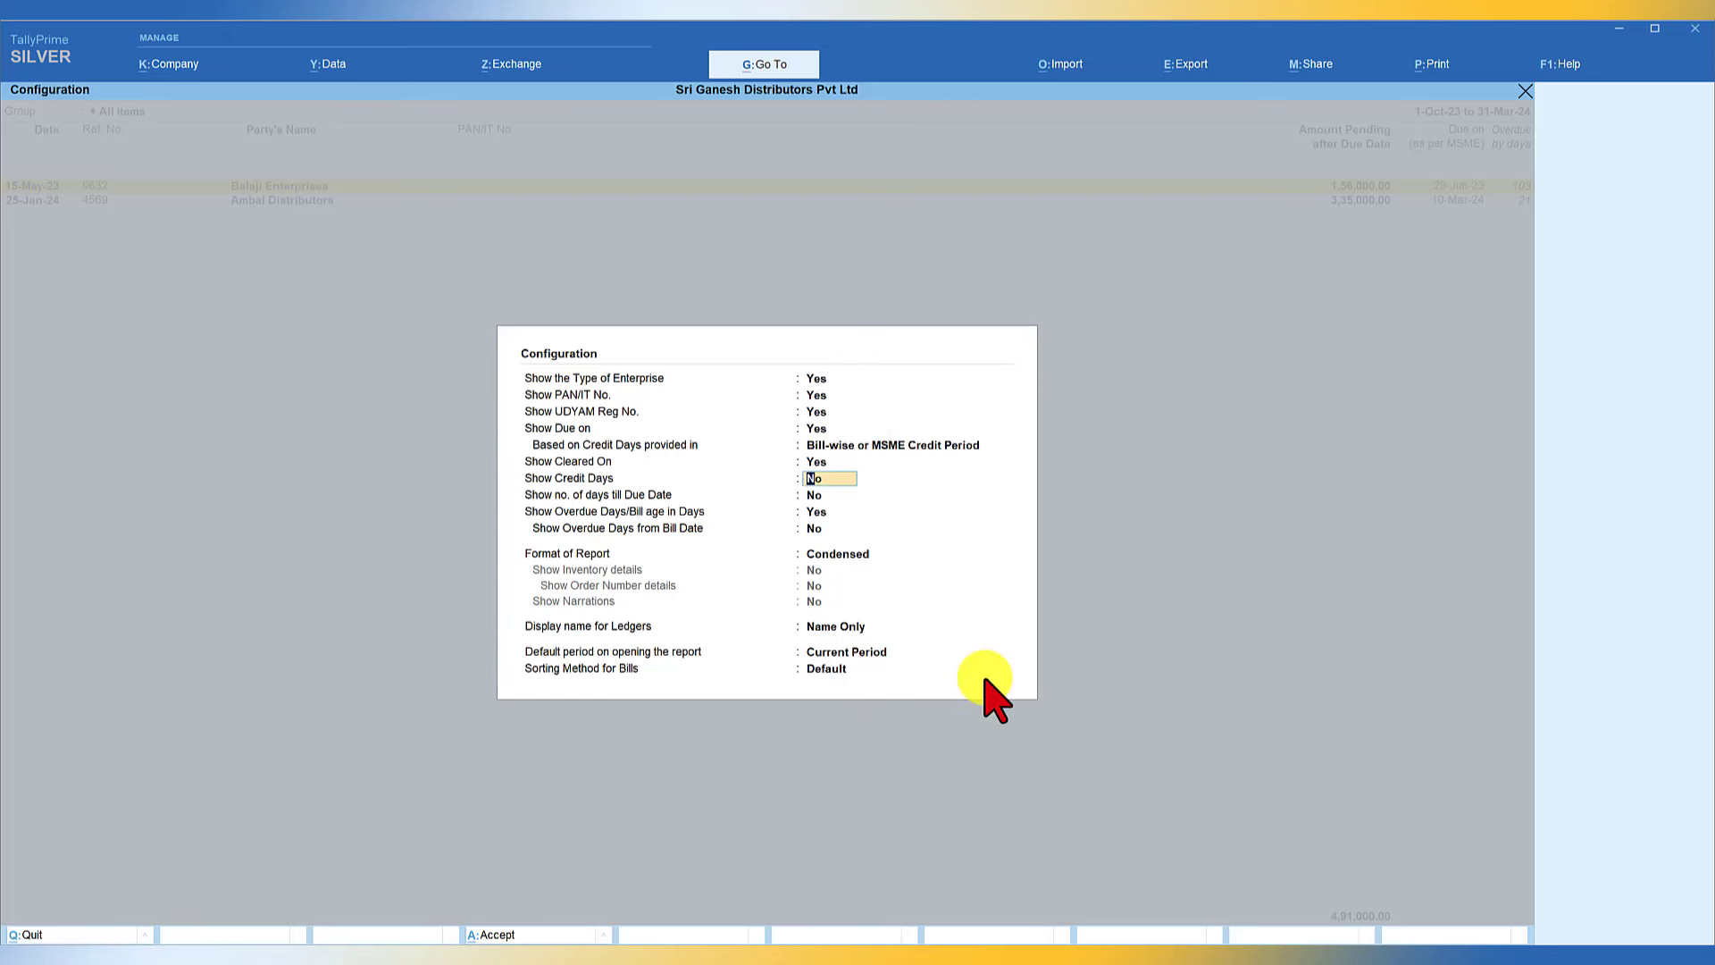
# Enable Show Credit Days and Show no. of days till Due Date in the reopened statement's configuration and accept it
pyautogui.press('y')
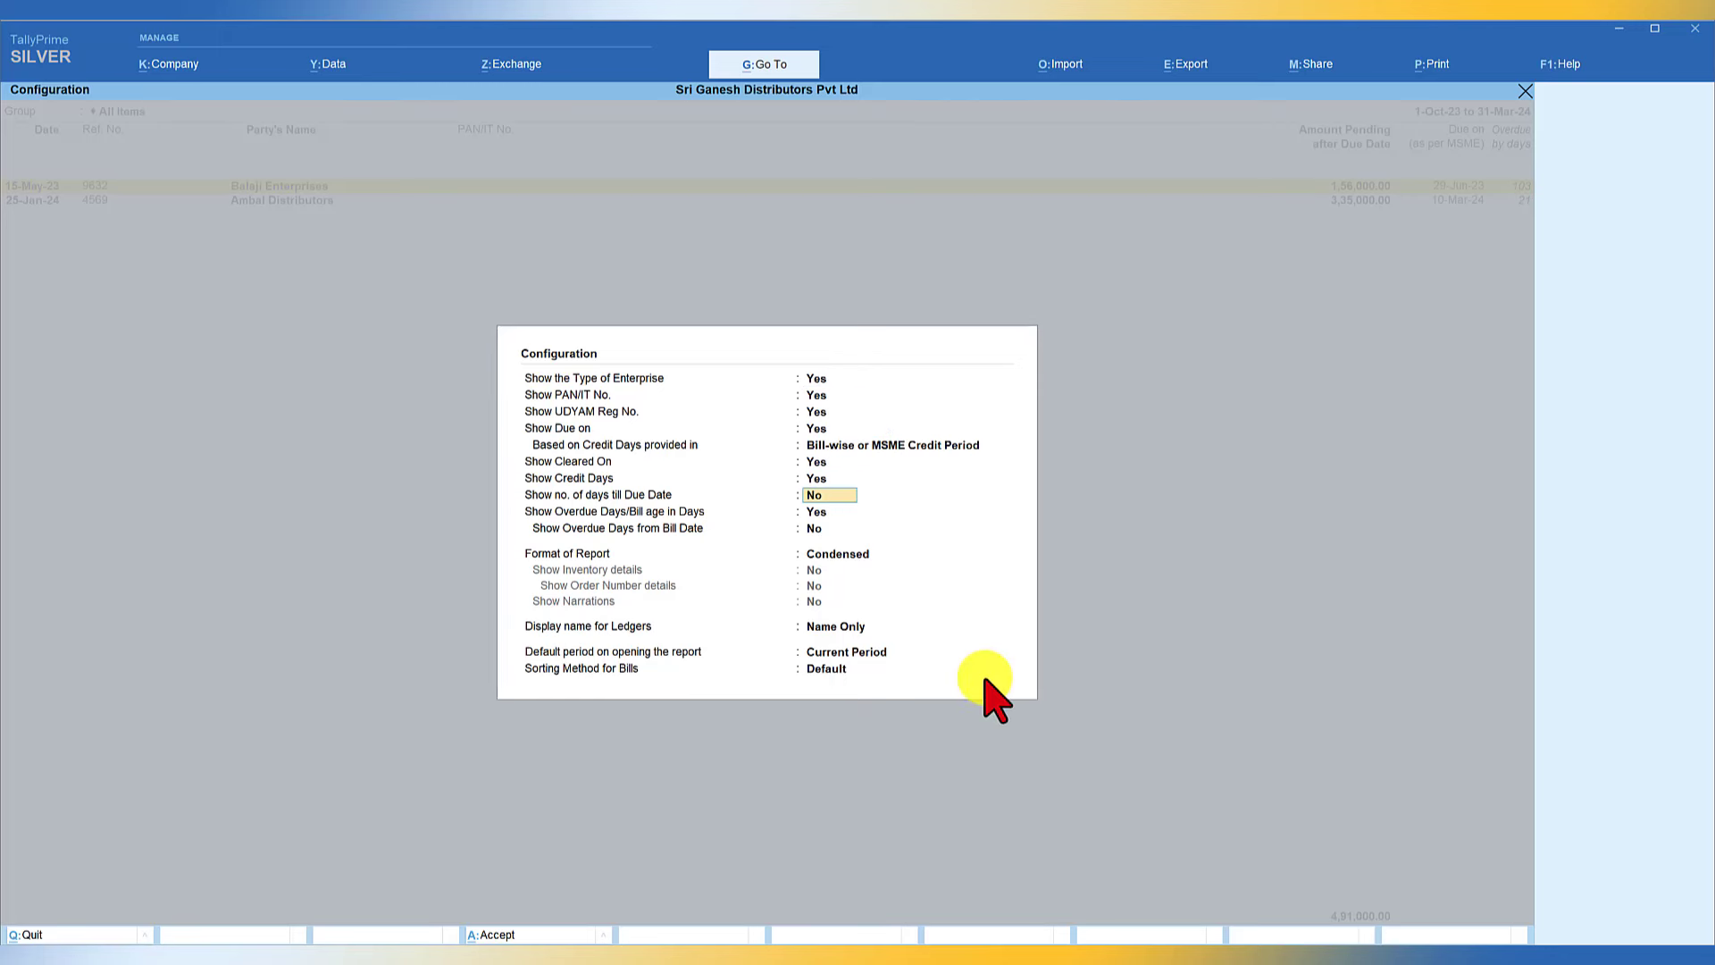
pyautogui.press('y')
pyautogui.hotkey('ctrl', 'a')
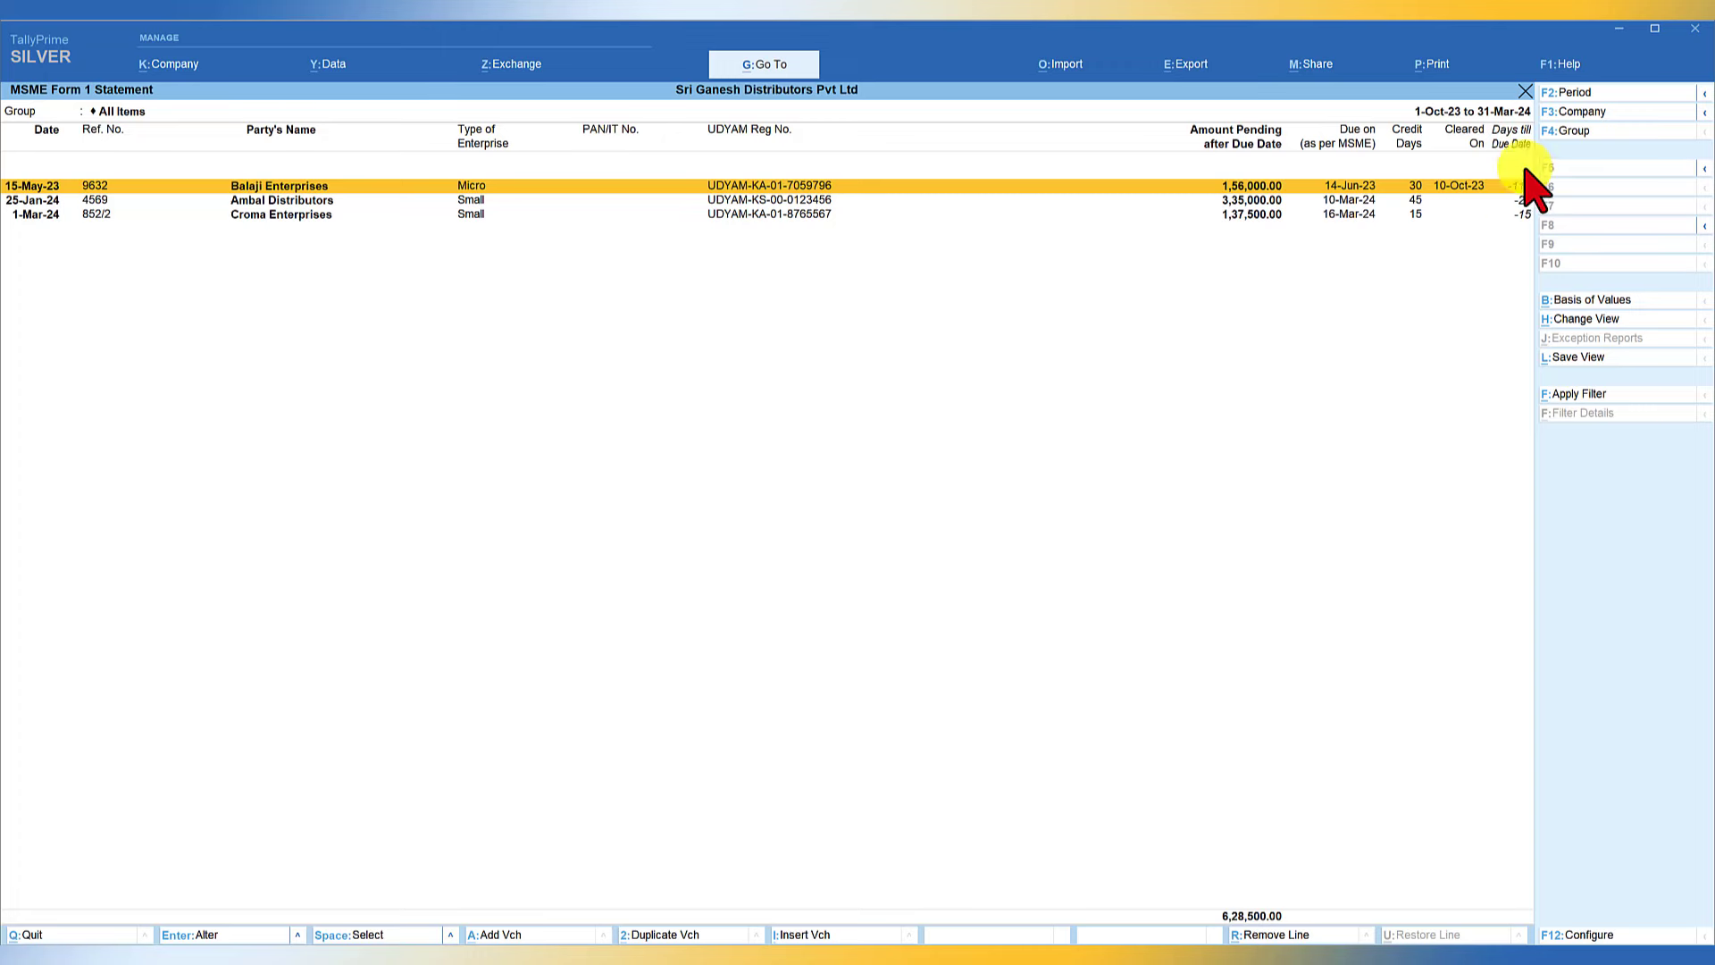
# Set the statement's period to the full financial year, from 1-4-2023 to 31-3-2024
pyautogui.press('F2')
pyautogui.write('1-4')
pyautogui.press('Return')
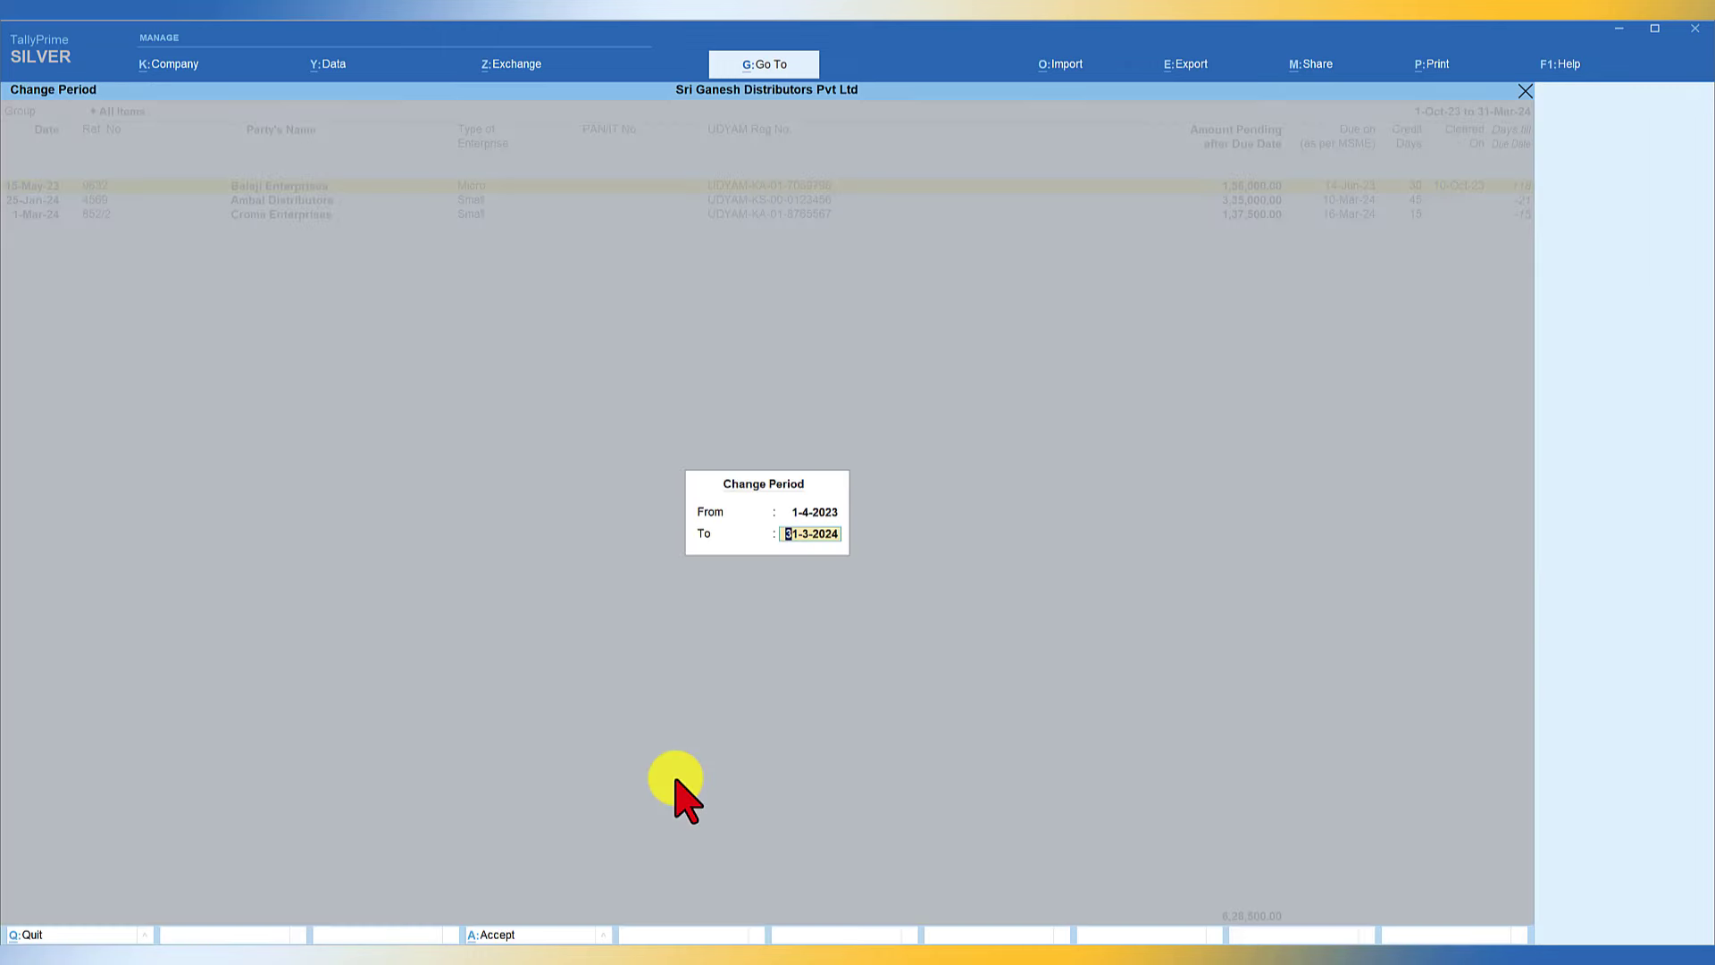
pyautogui.press('Return')
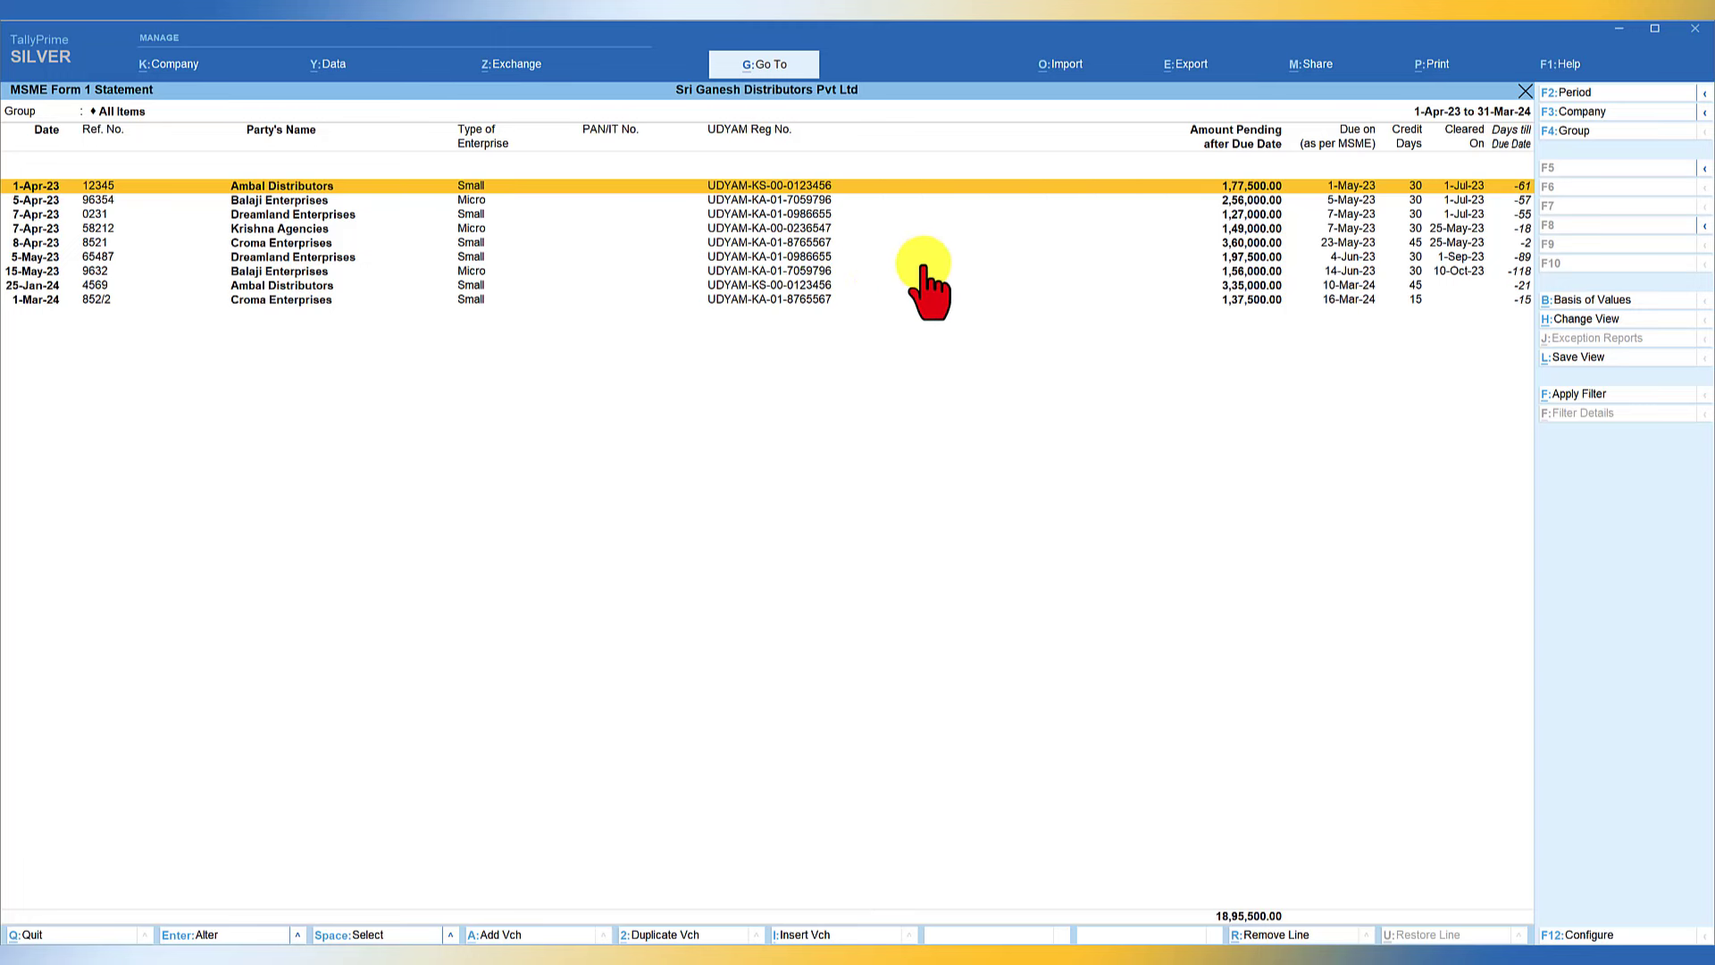
# Generate a print preview of the MSME Form 1 return form and examine its company details and supplier dues table
pyautogui.click(1438, 63)
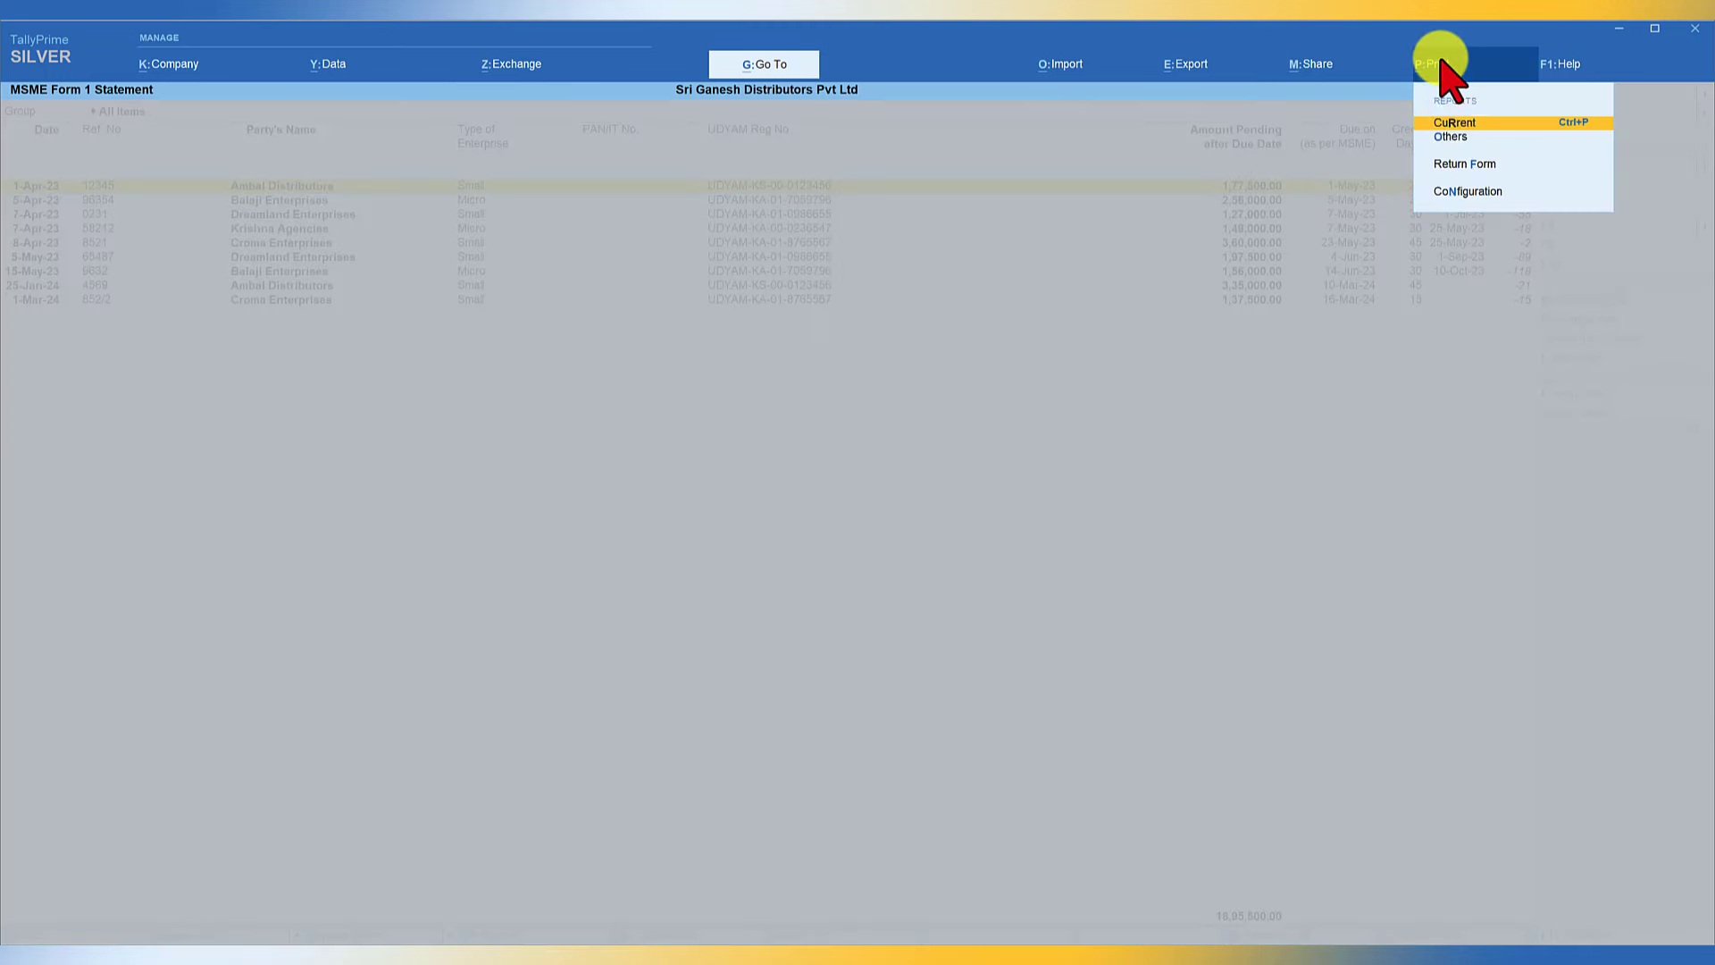
pyautogui.click(1466, 165)
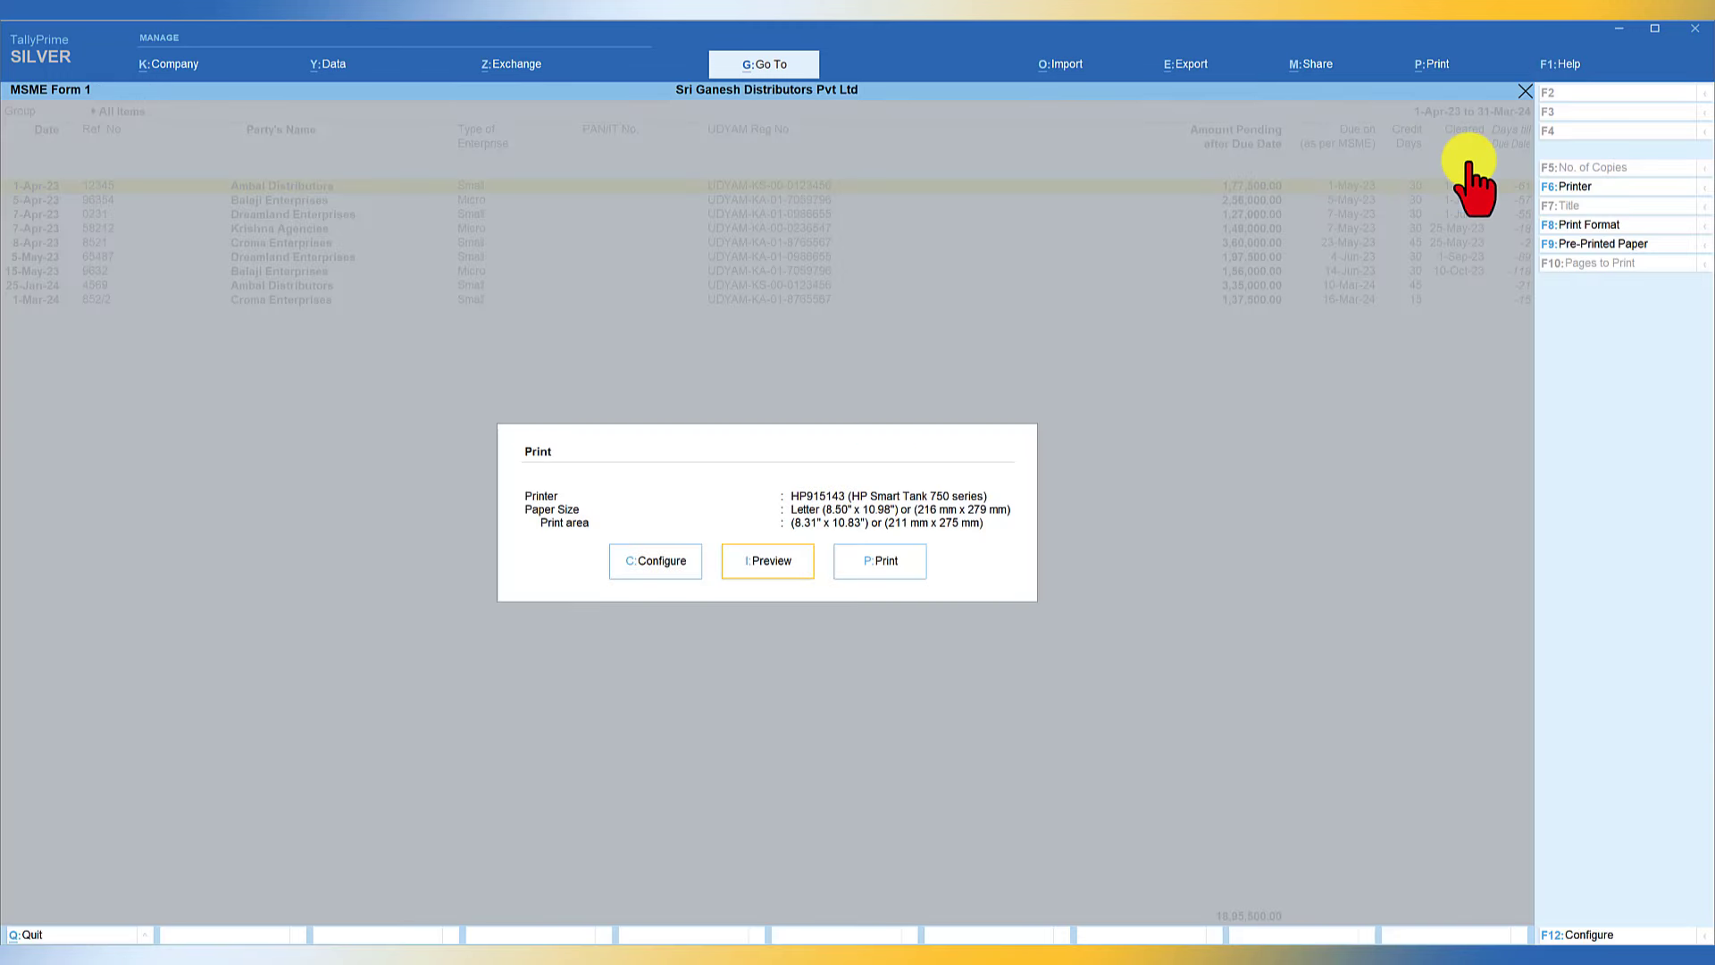
pyautogui.click(786, 561)
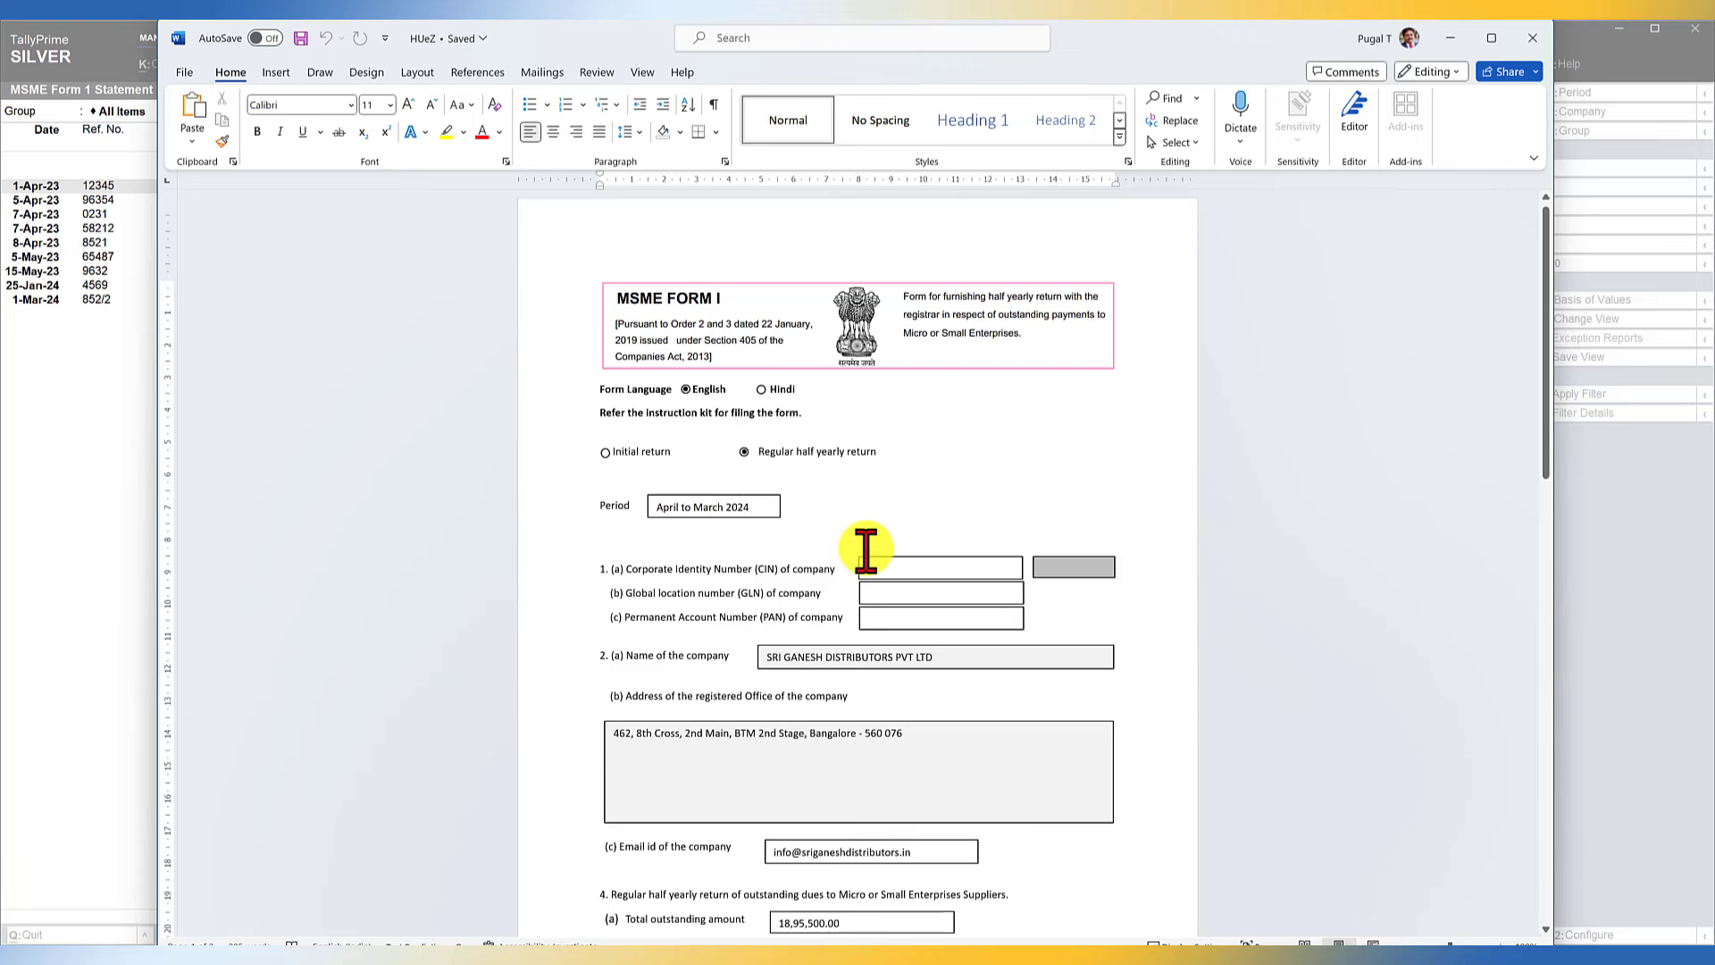
pyautogui.scroll(-3, 865, 546)
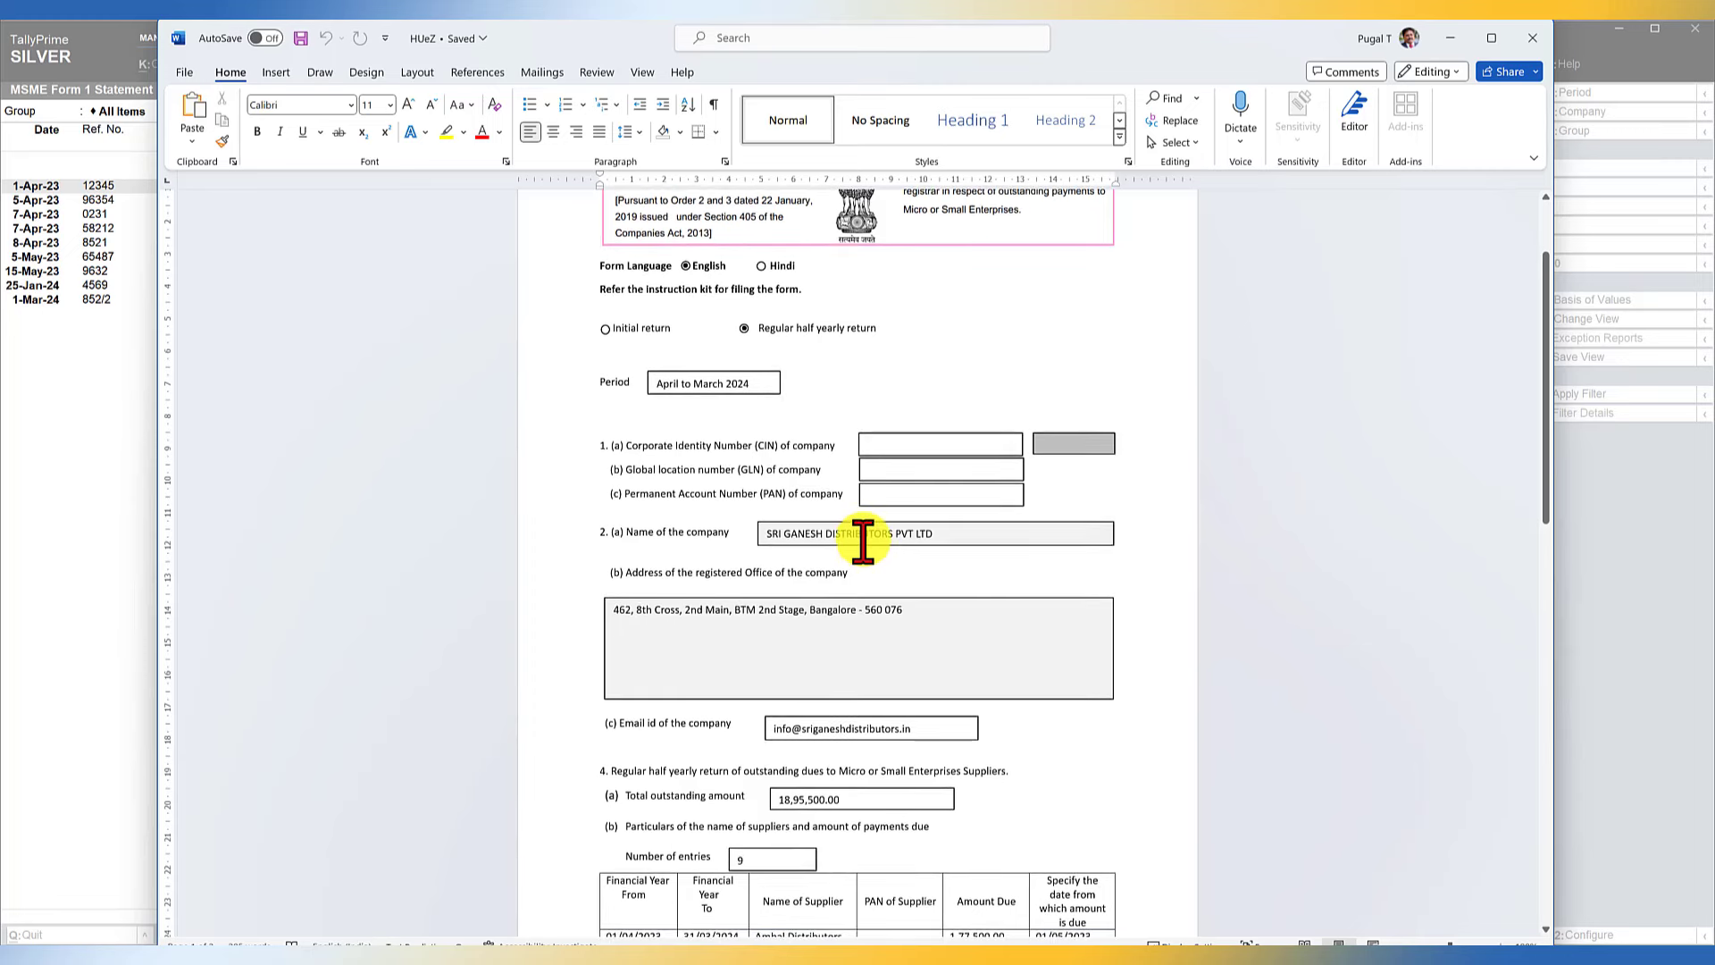
pyautogui.scroll(-3, 863, 542)
pyautogui.scroll(-9, 863, 542)
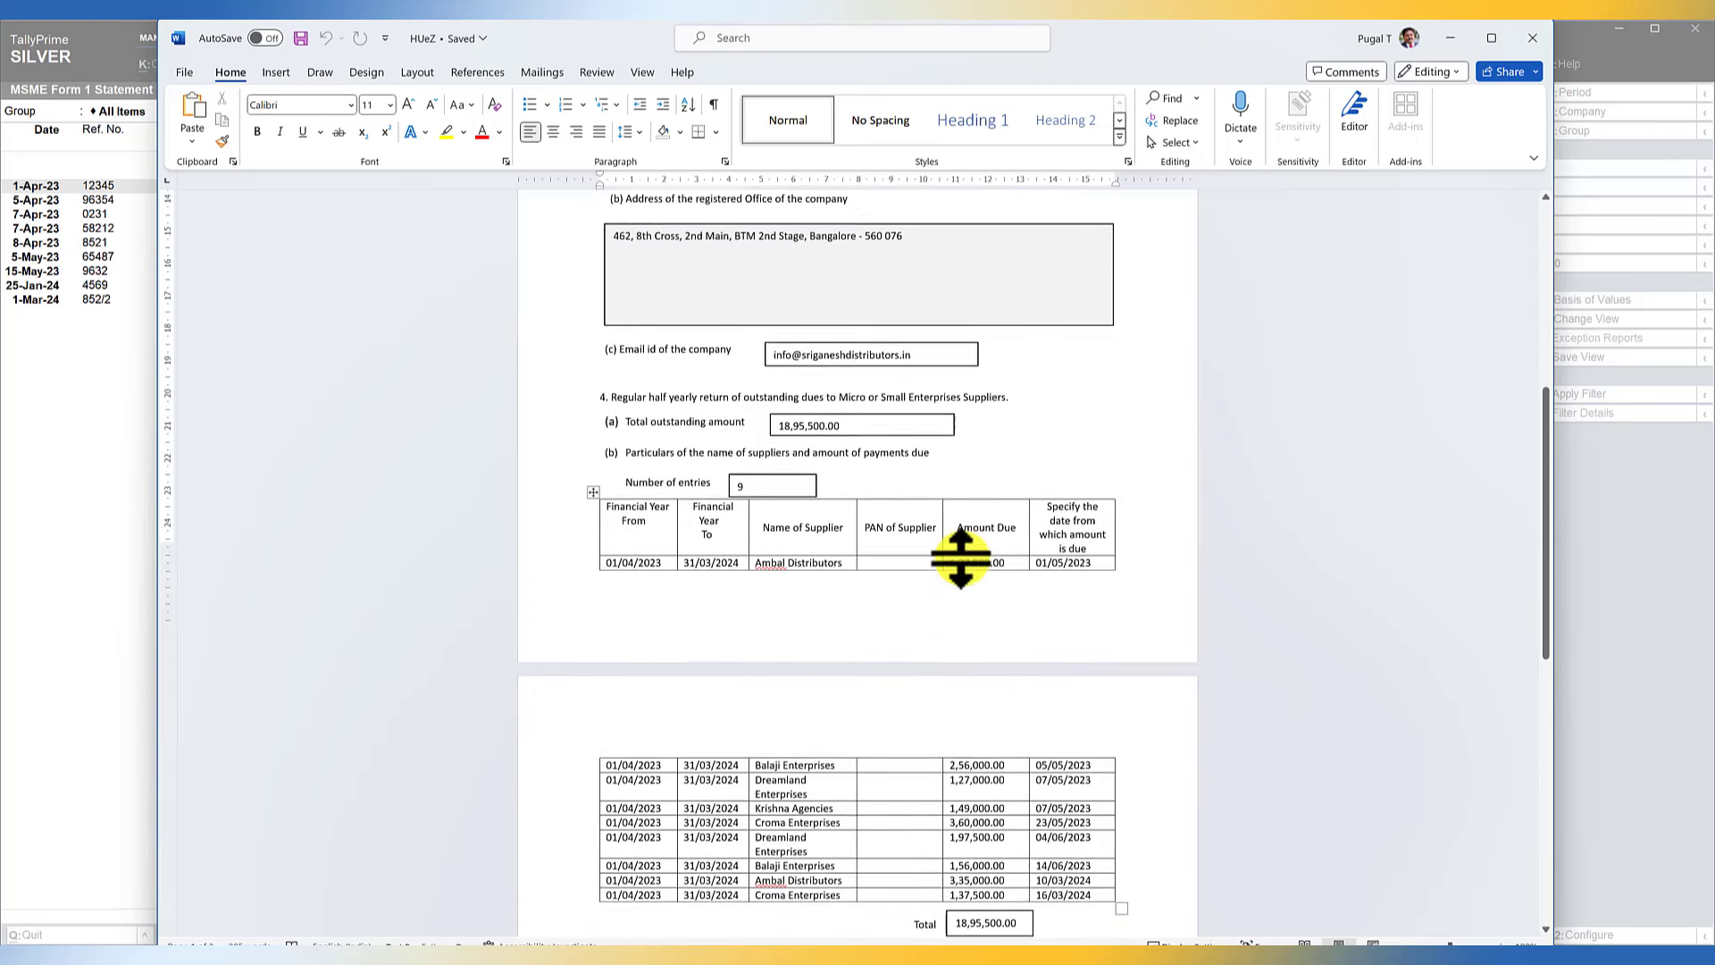
pyautogui.scroll(3, 839, 561)
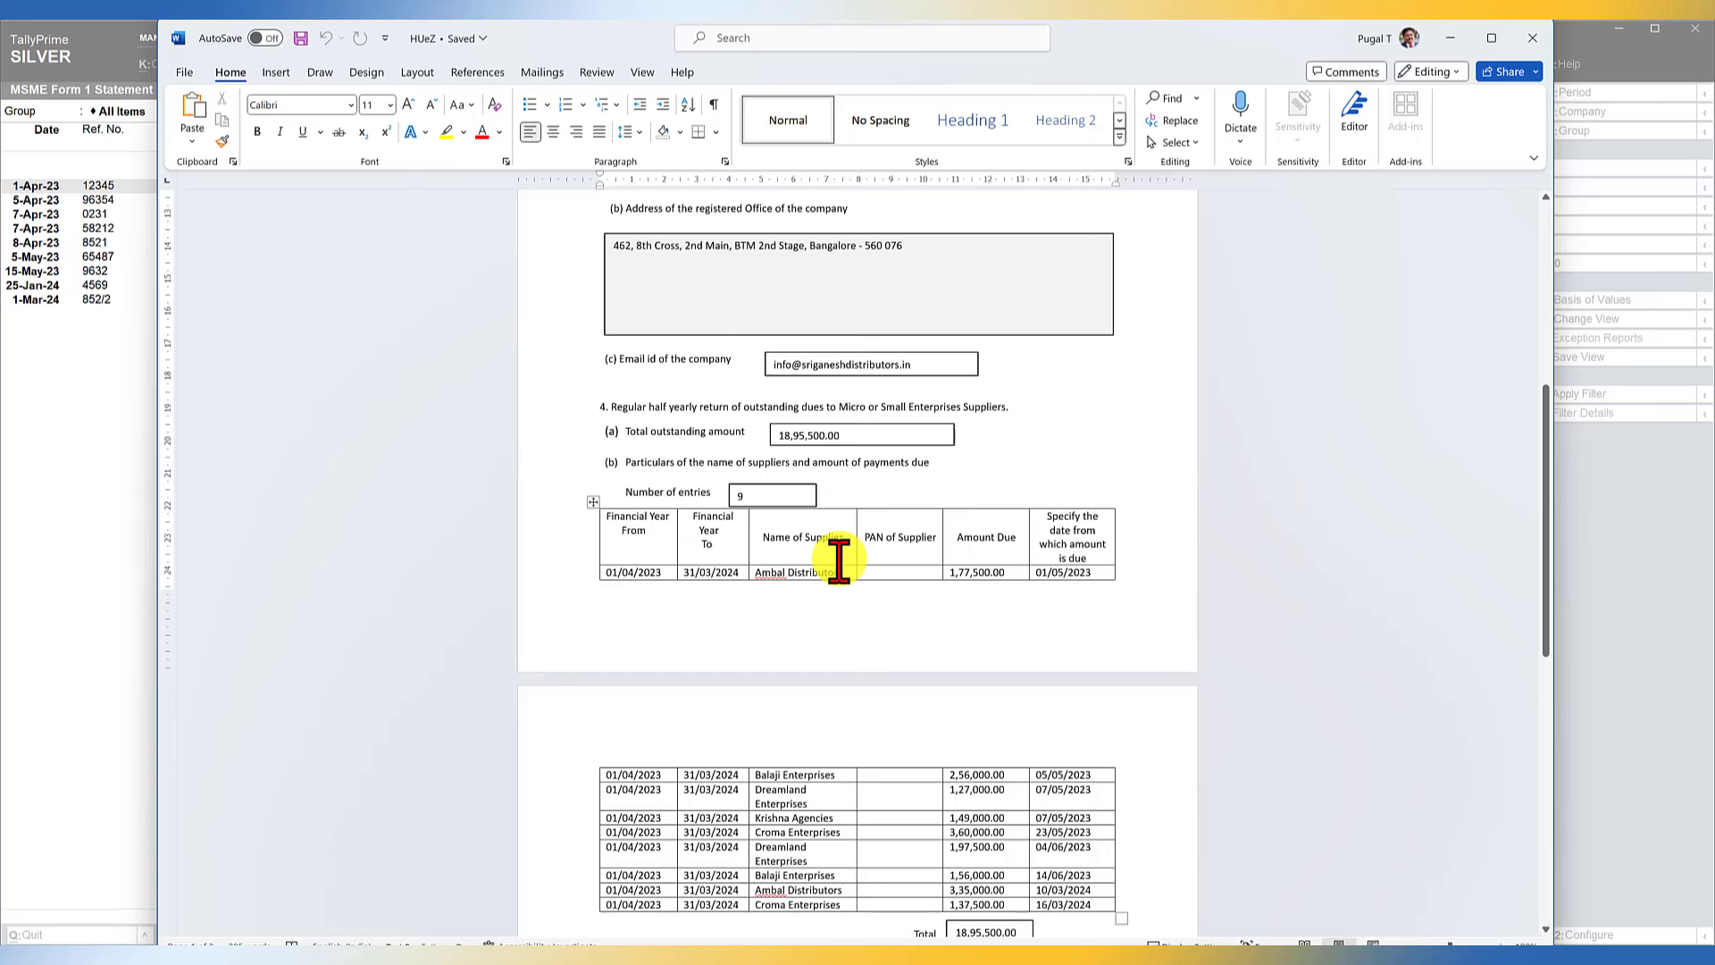